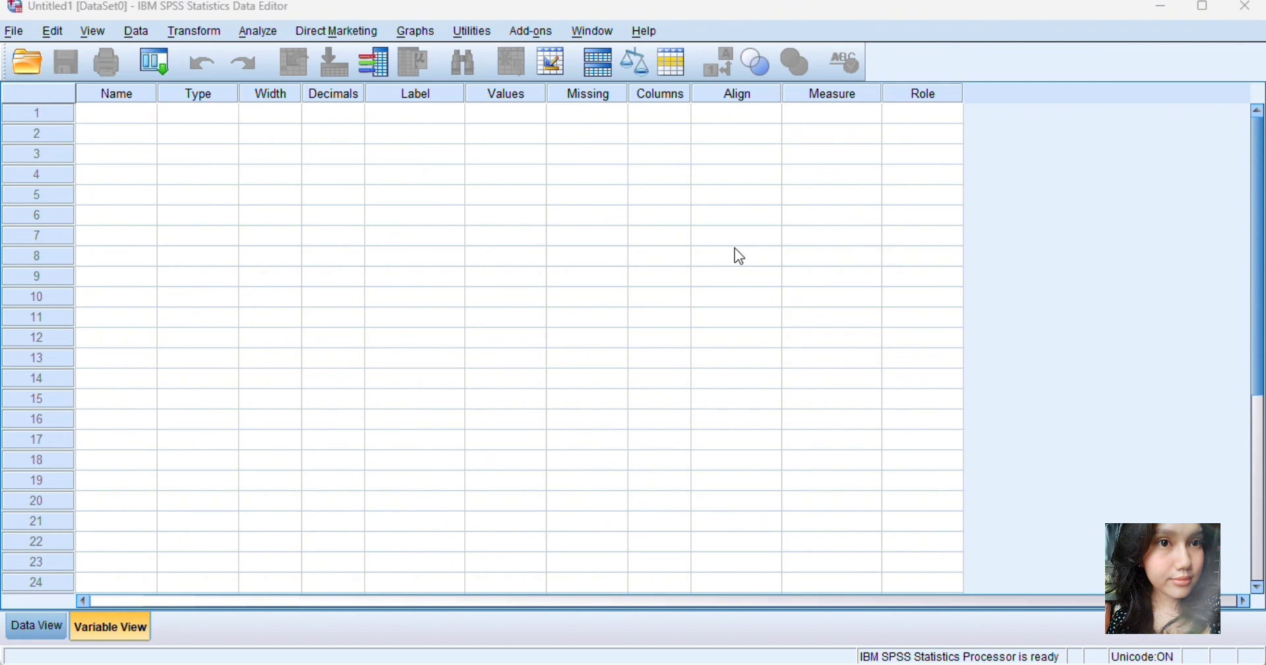
# Step: Open the Excel file Soal Latihan Analisis kuantitatif uni.xlsx from Documents, importing Sheet1 with variable names read from the first row
pyautogui.click(16, 32)
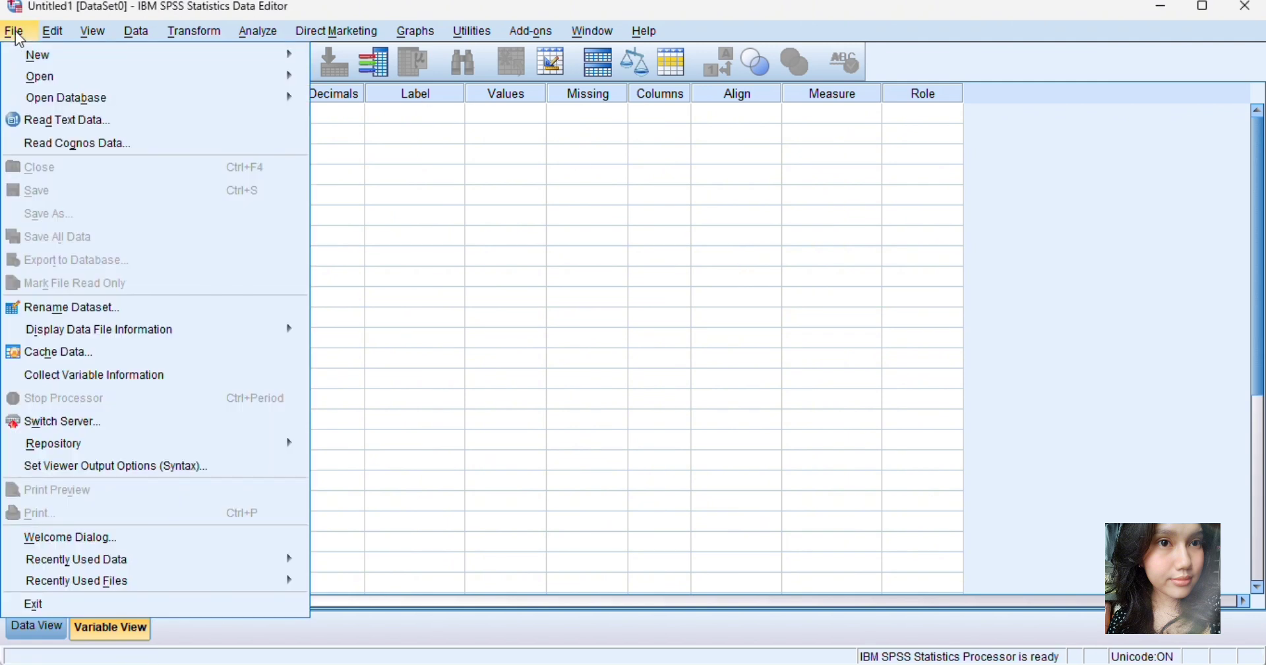
pyautogui.moveTo(79, 82)
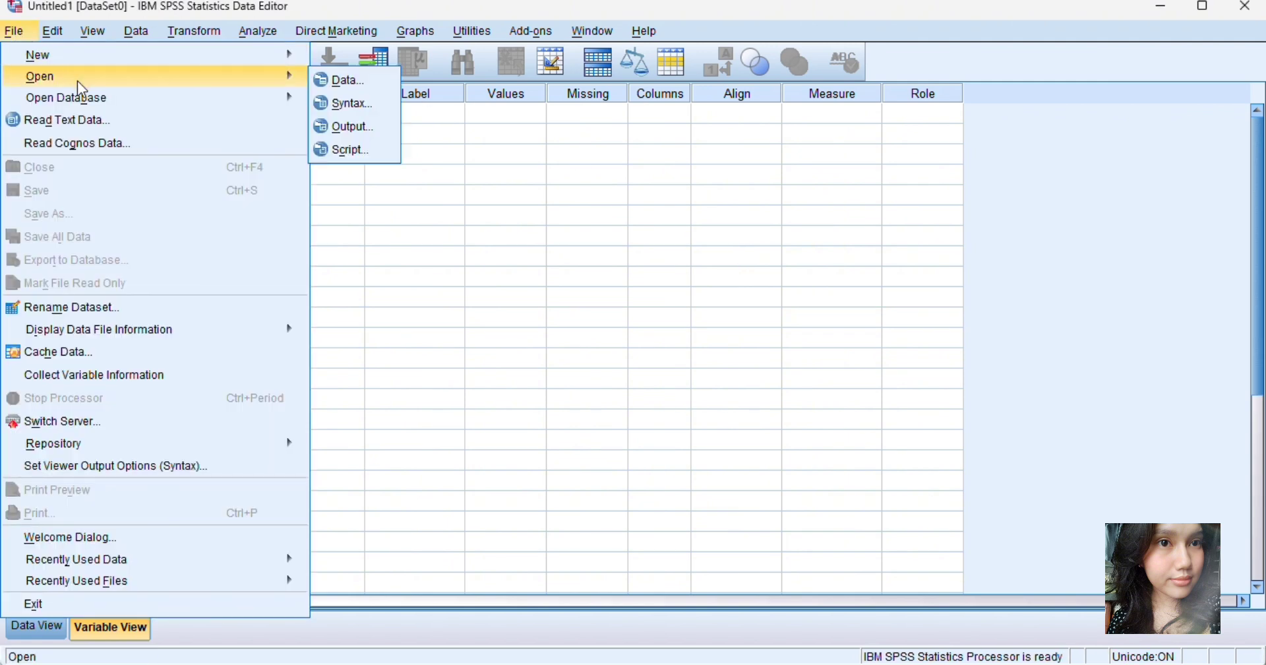
pyautogui.click(327, 81)
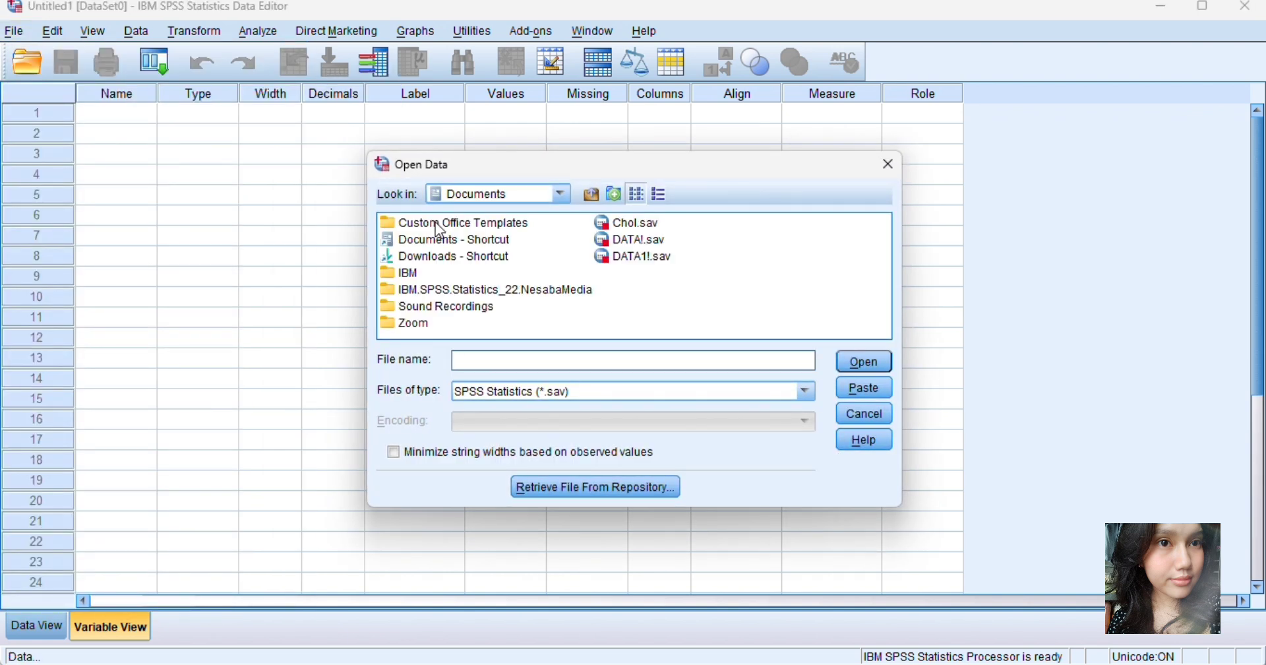
pyautogui.click(538, 396)
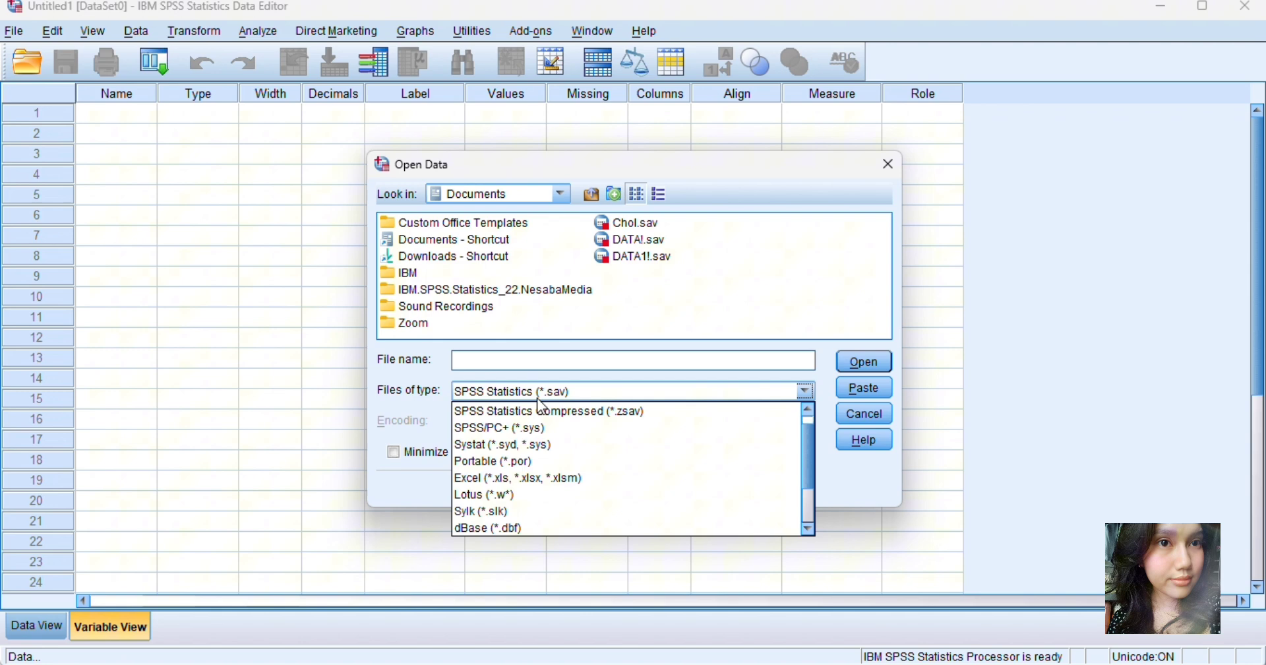
pyautogui.click(545, 476)
pyautogui.scroll(-2, 556, 307)
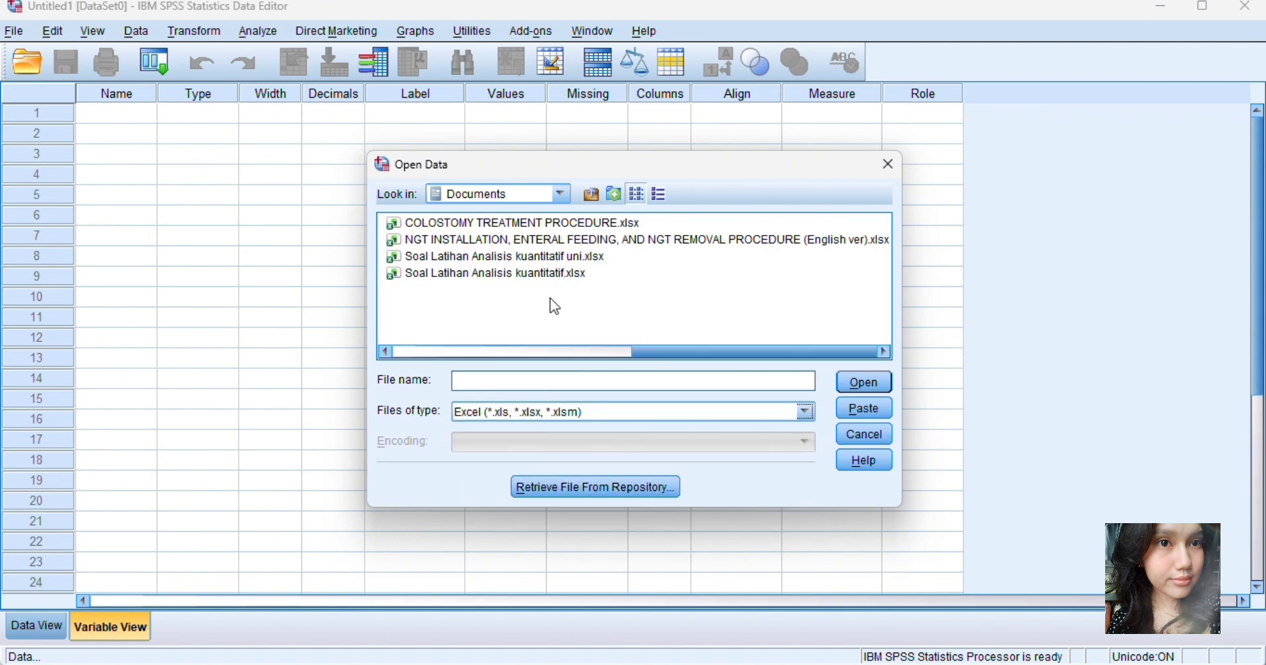
pyautogui.doubleClick(552, 255)
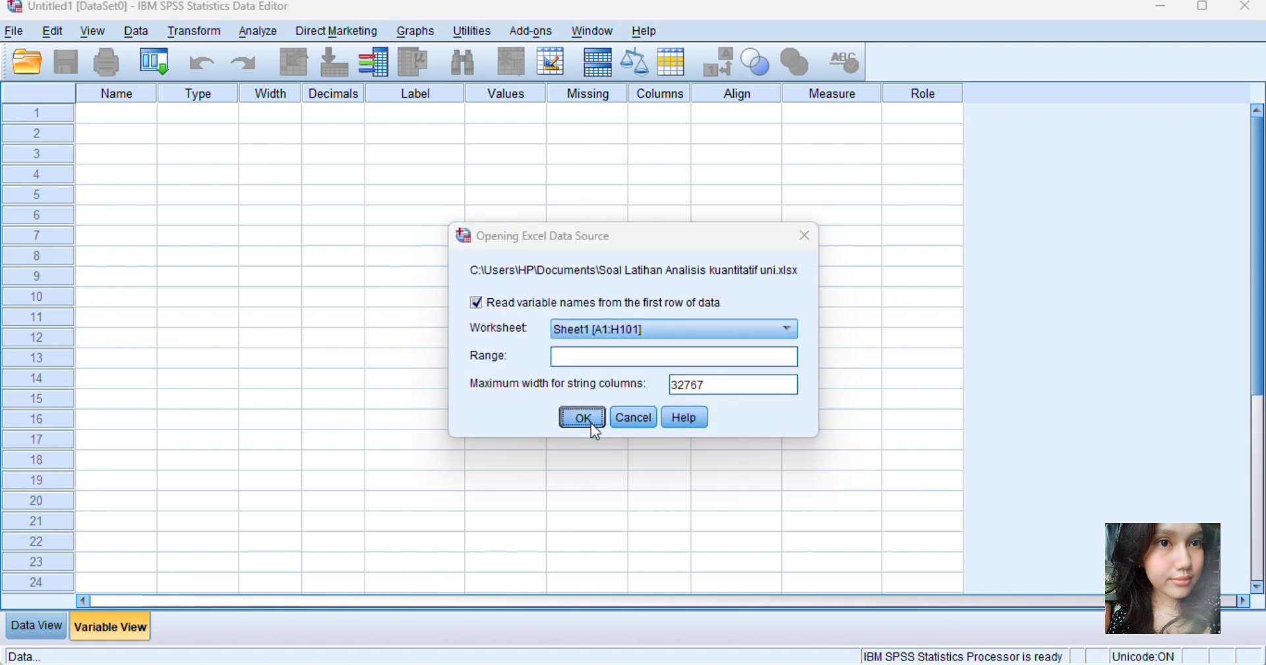
pyautogui.click(584, 418)
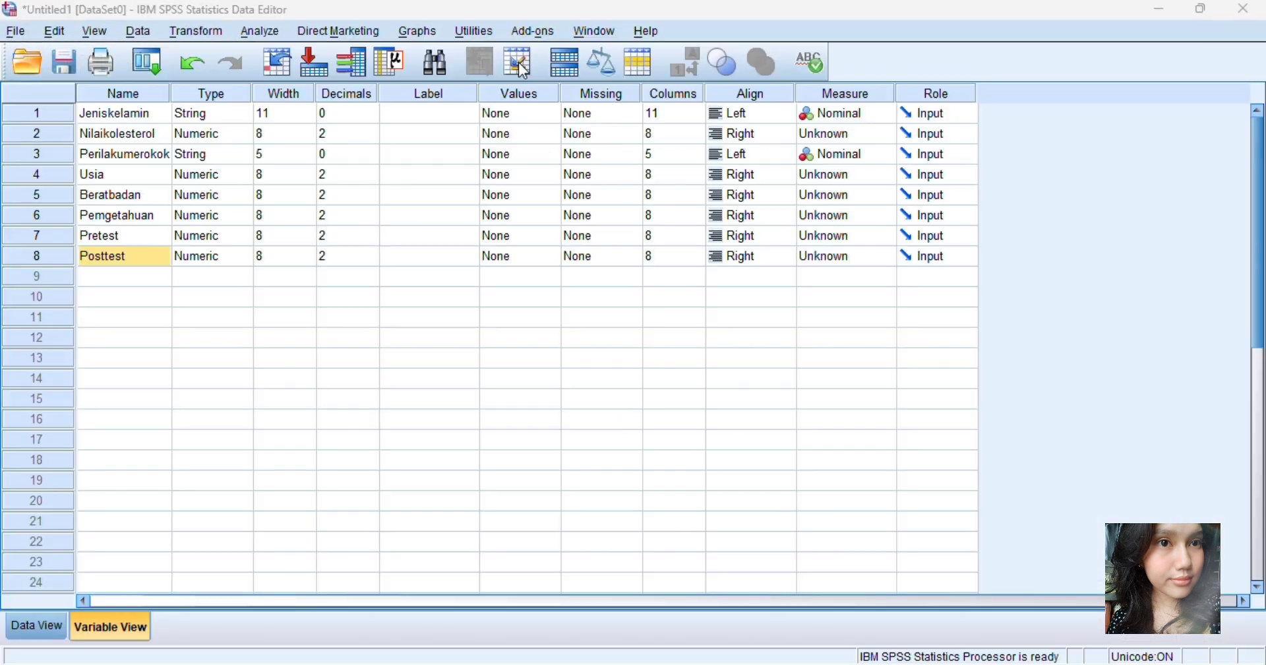
# Step: Review the imported data rows and insert a new variable above Jeniskelamin in the variable list
pyautogui.click(57, 632)
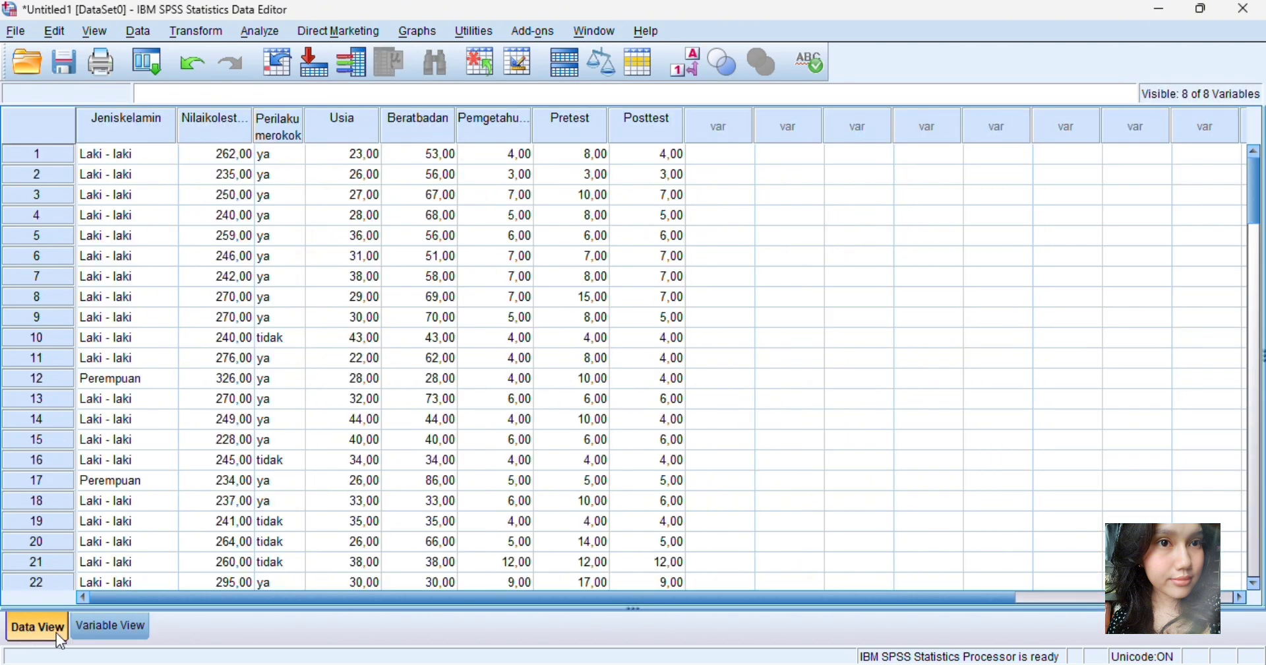
pyautogui.click(97, 632)
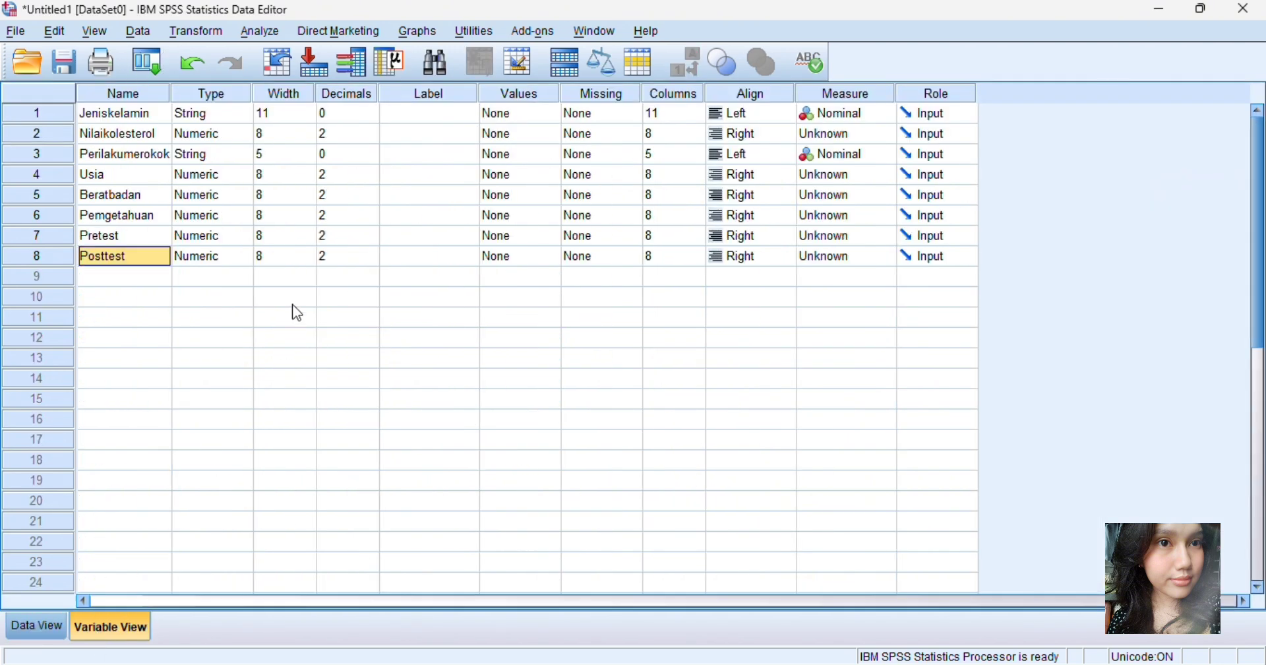
pyautogui.click(139, 134)
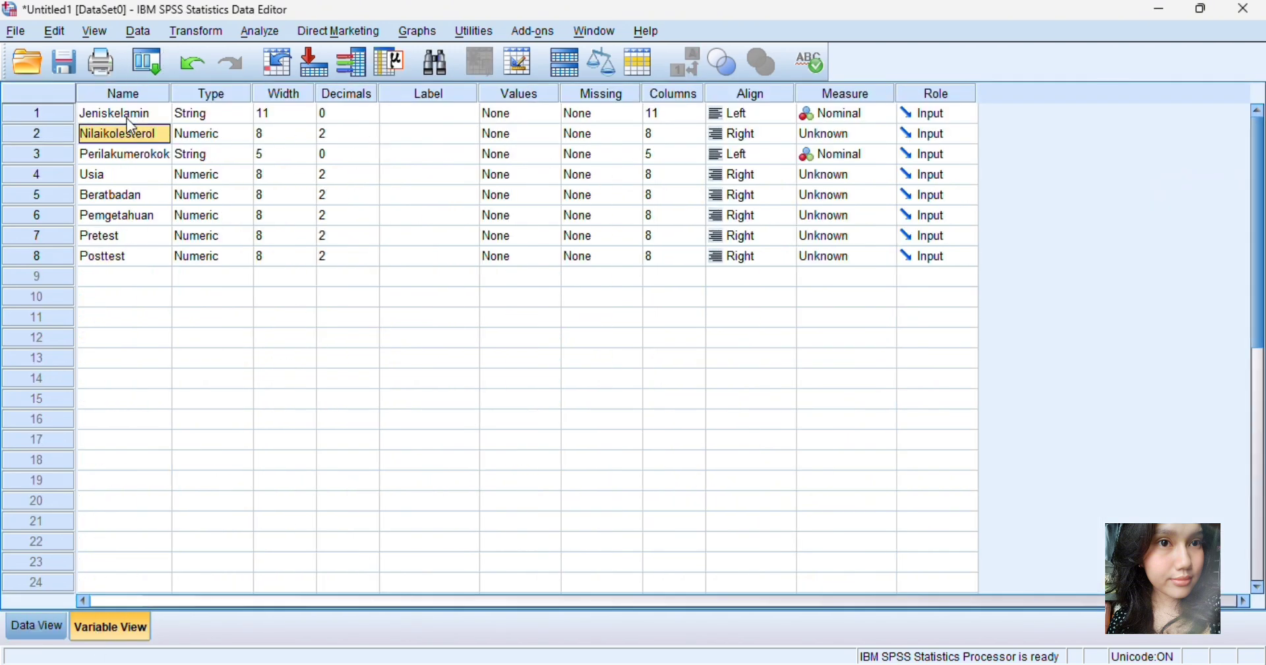
pyautogui.click(125, 116)
pyautogui.click(61, 112)
pyautogui.rightClick(53, 112)
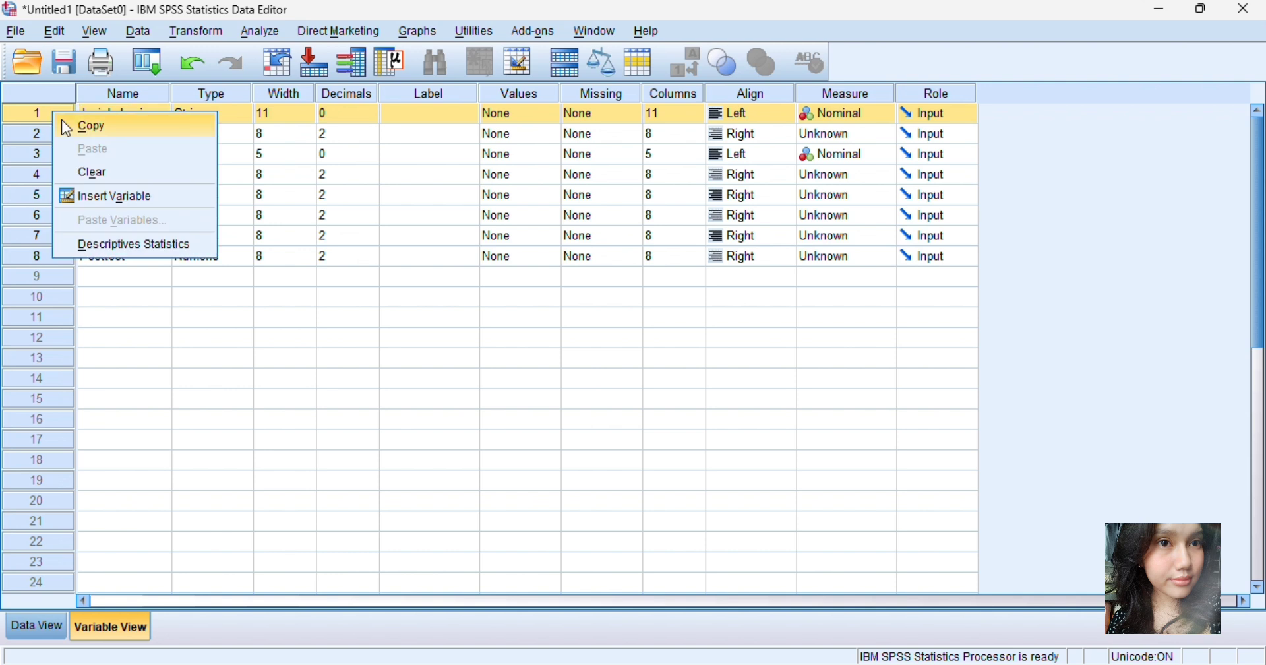
pyautogui.click(115, 197)
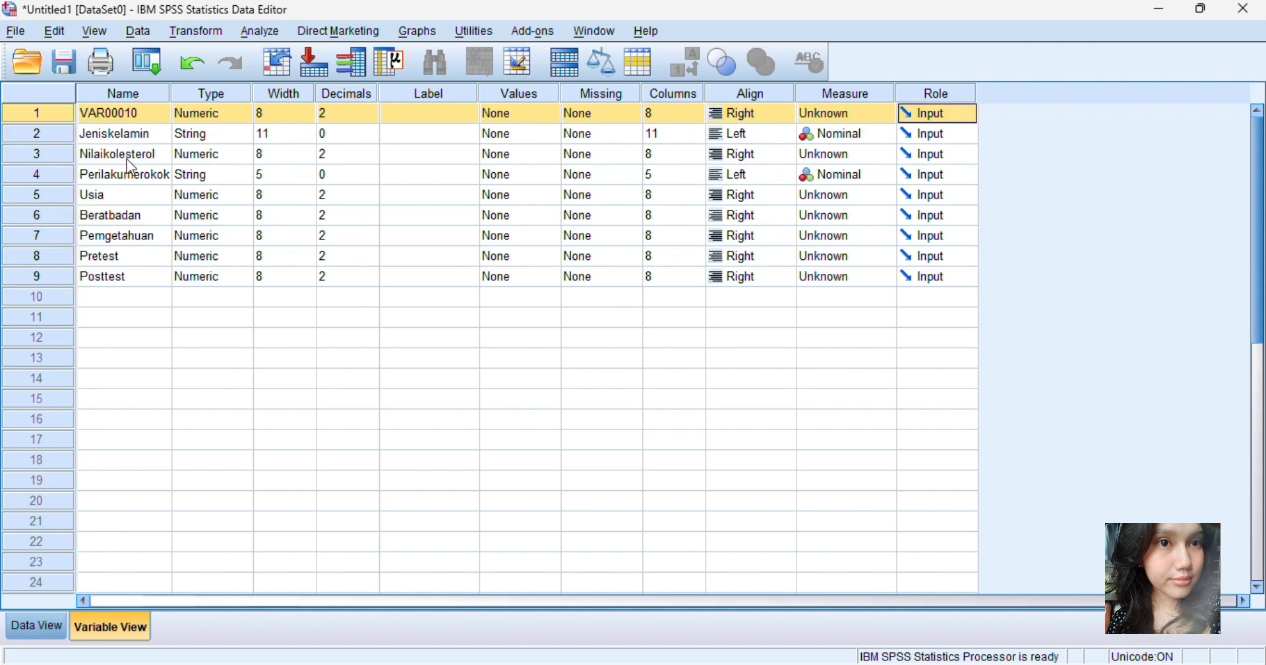
# Step: Name the newly inserted first variable Jeniskelaminn
pyautogui.click(150, 124)
pyautogui.doubleClick(150, 124)
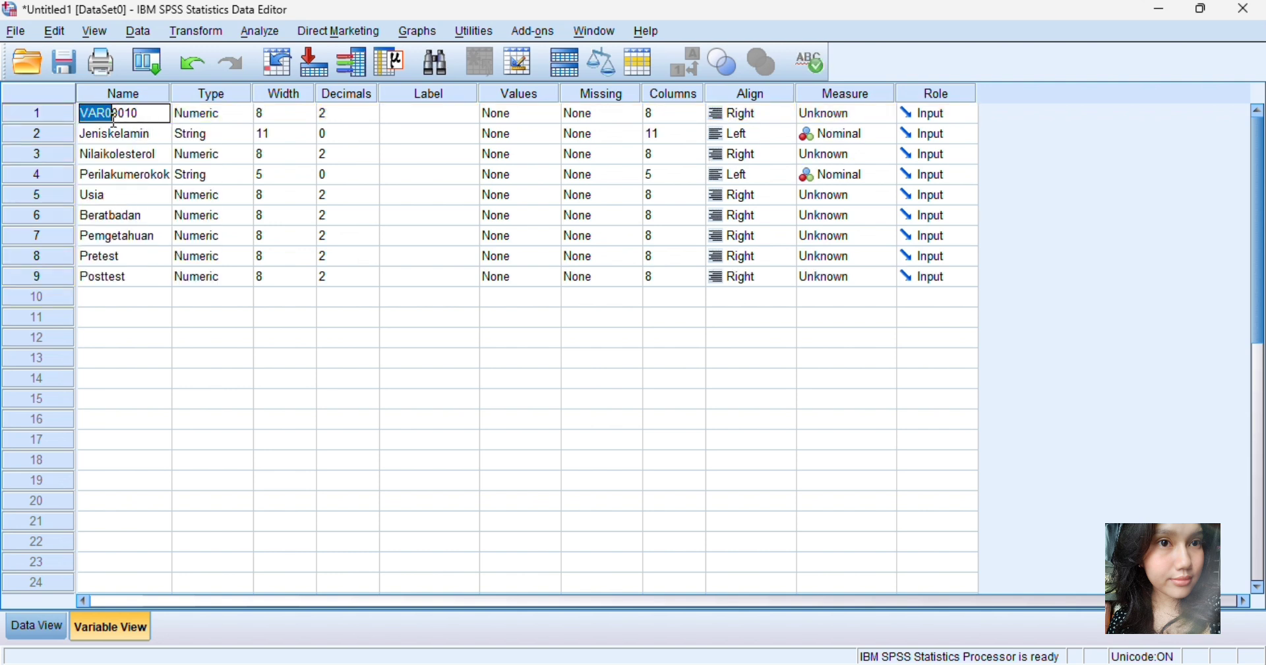
pyautogui.write('Jeni')
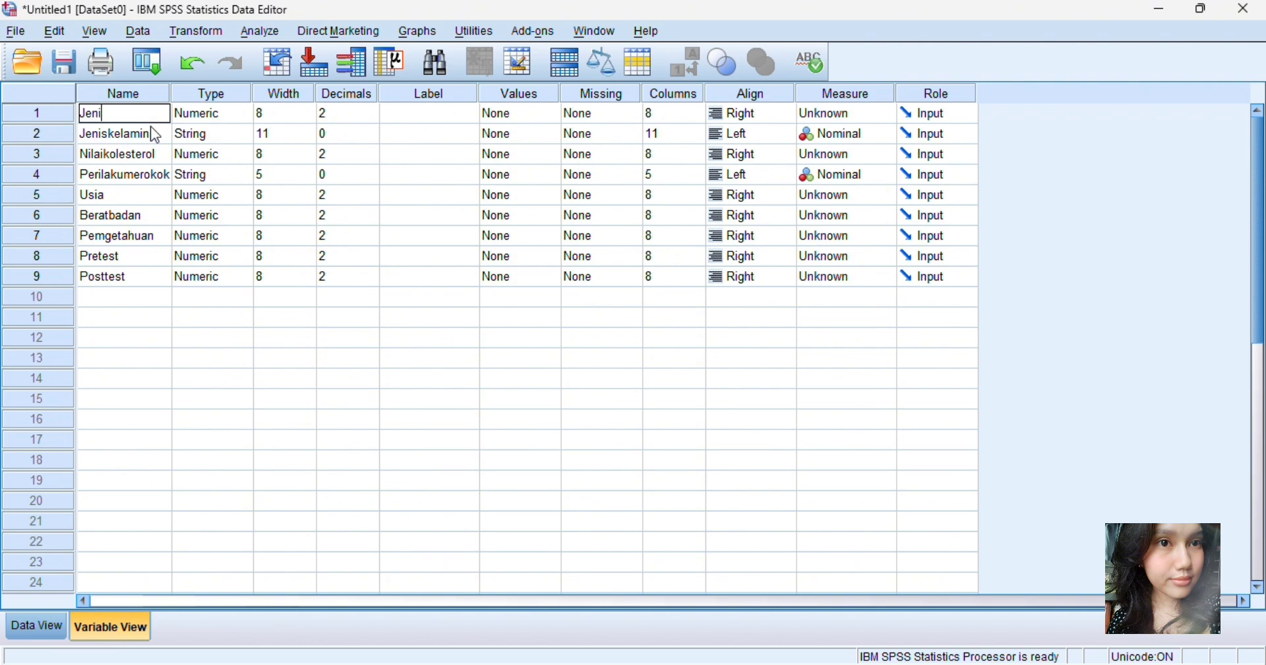
pyautogui.write('skelaminn')
# Step: Check the variable type of Jeniskelaminn and set its decimals to 0
pyautogui.doubleClick(235, 120)
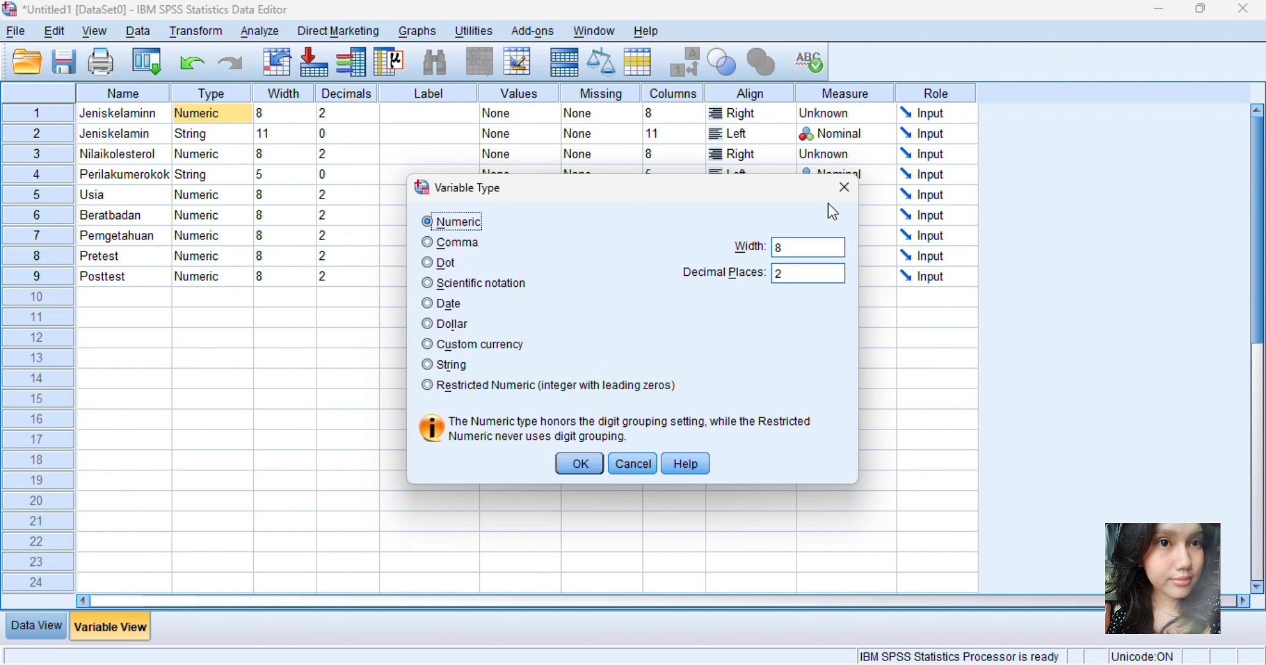
pyautogui.click(846, 189)
pyautogui.click(334, 114)
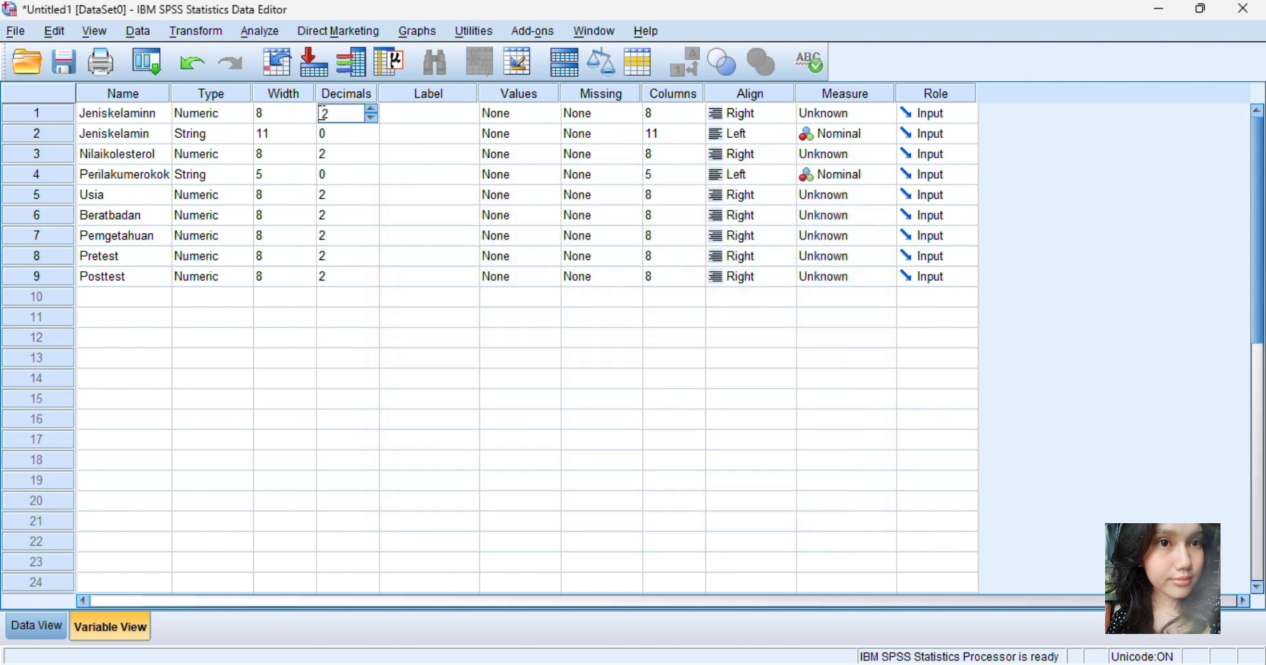
pyautogui.click(371, 119)
pyautogui.click(372, 119)
# Step: Add a value label to Jeniskelaminn defining 1 as Laki-laki
pyautogui.click(521, 114)
pyautogui.click(555, 119)
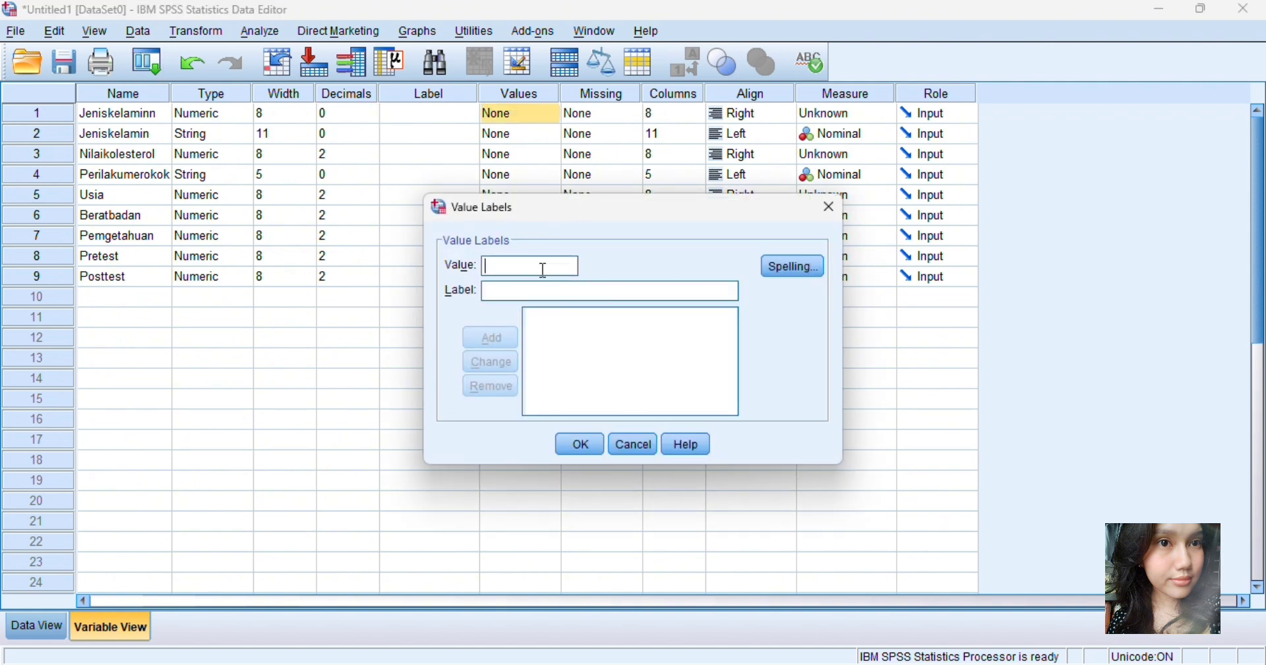
pyautogui.click(529, 30)
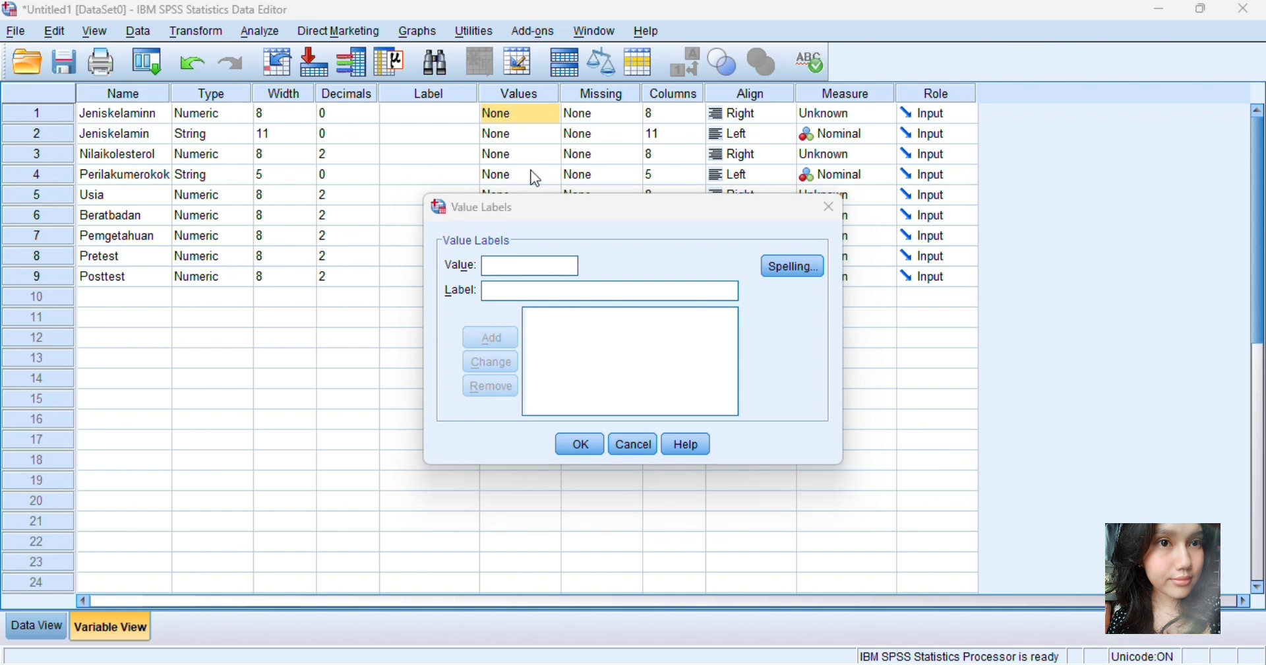
pyautogui.click(554, 267)
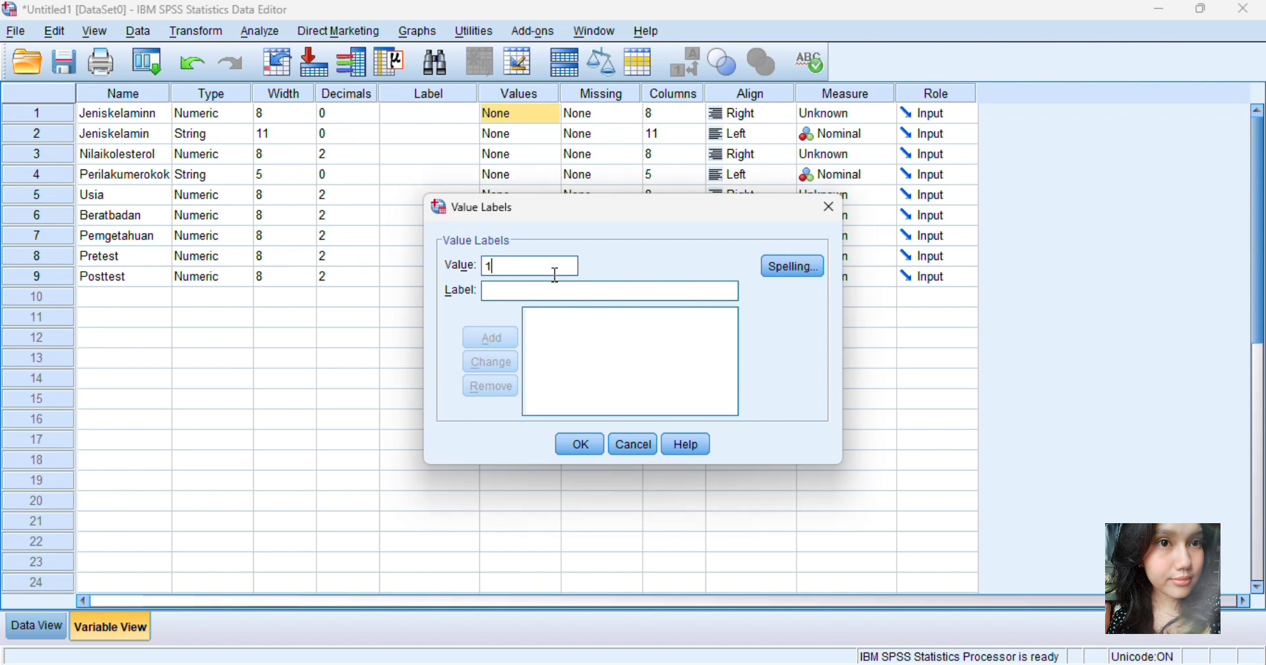
pyautogui.click(556, 291)
pyautogui.write('Laki')
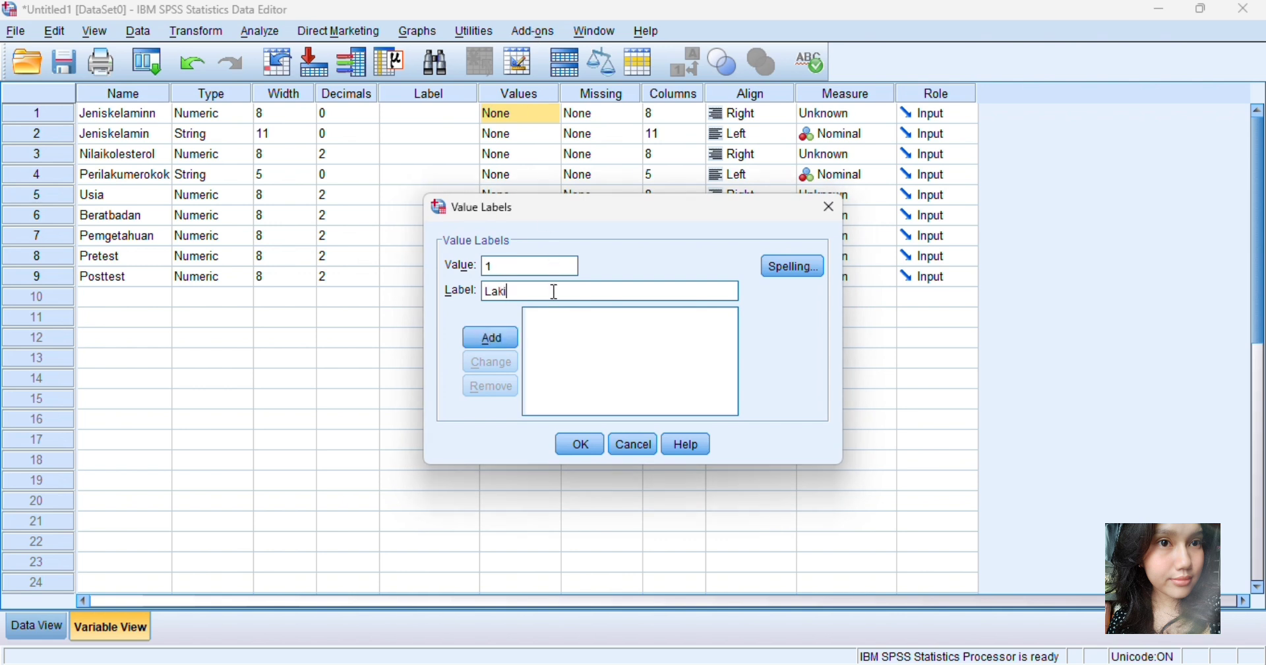
pyautogui.write('-laki')
pyautogui.click(500, 340)
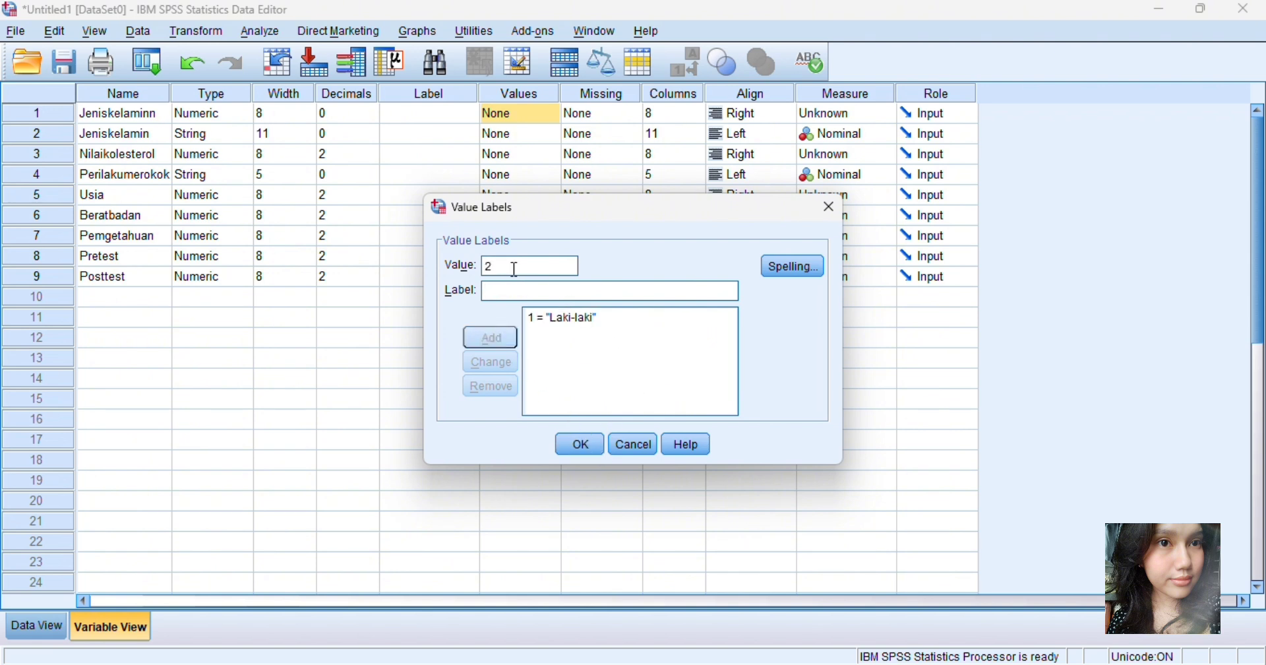
# Step: Add the value label 2 as Perempuan for Jeniskelaminn and apply the value labels
pyautogui.click(511, 292)
pyautogui.write('Pe')
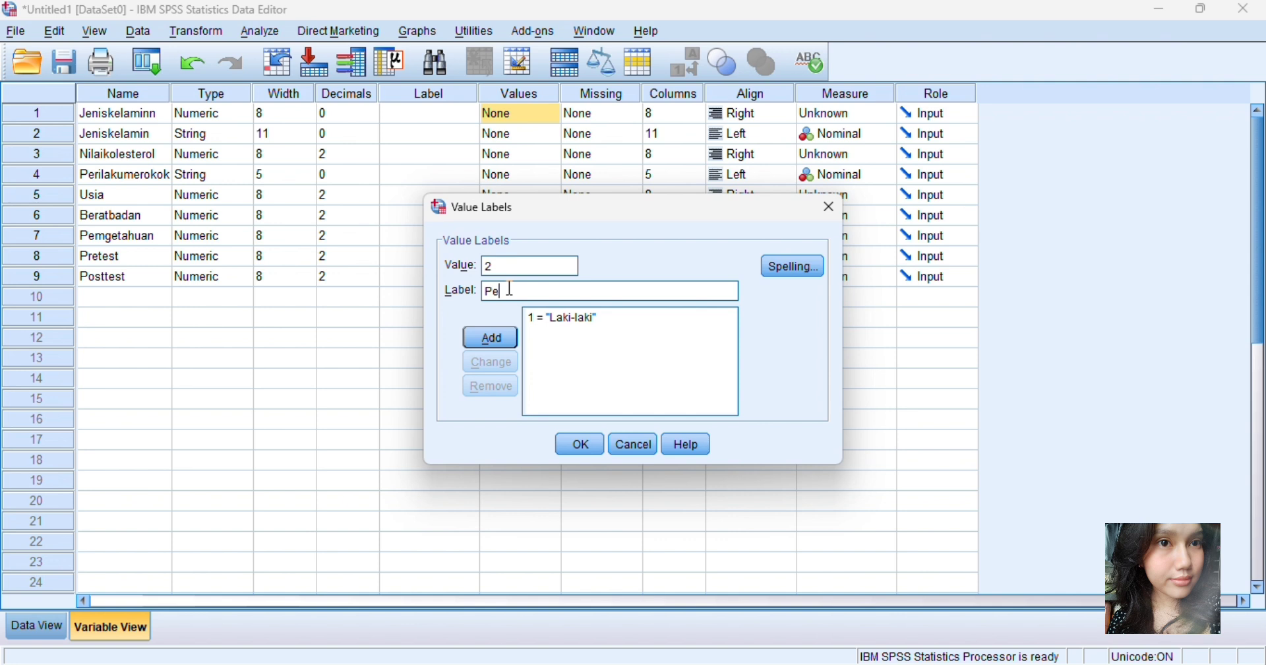
pyautogui.write('rempuan')
pyautogui.click(500, 339)
pyautogui.click(581, 446)
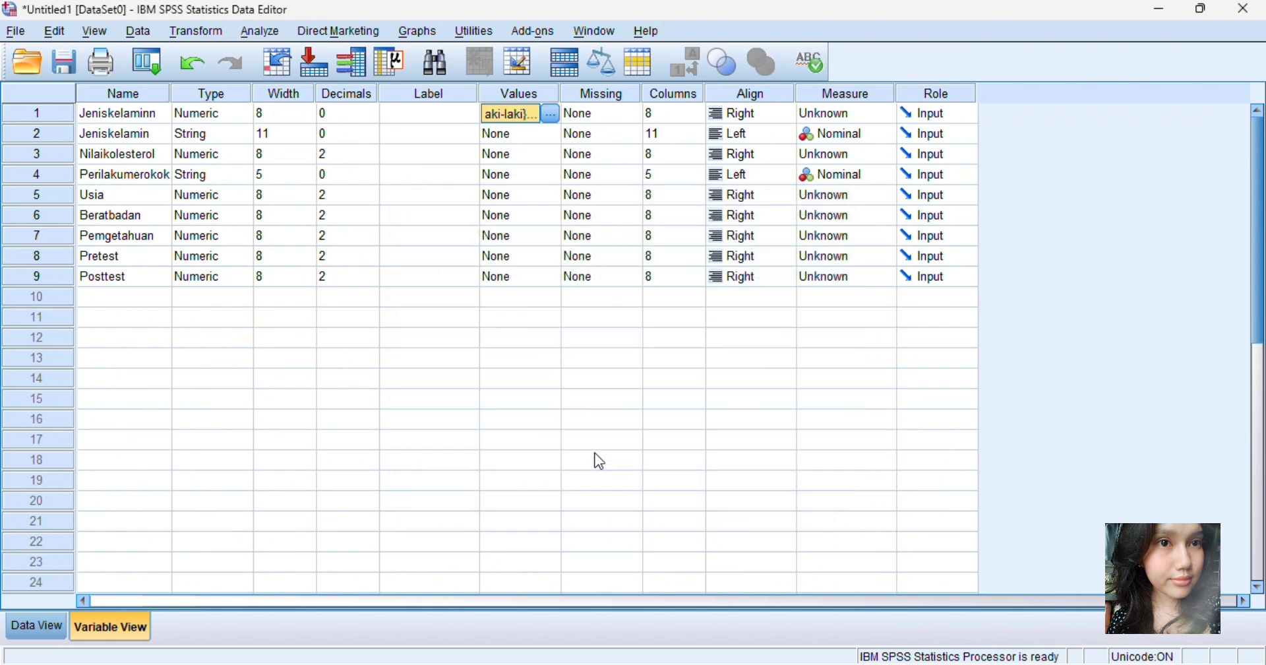
# Step: Set the measurement level of Jeniskelaminn to Nominal
pyautogui.click(835, 115)
pyautogui.click(842, 167)
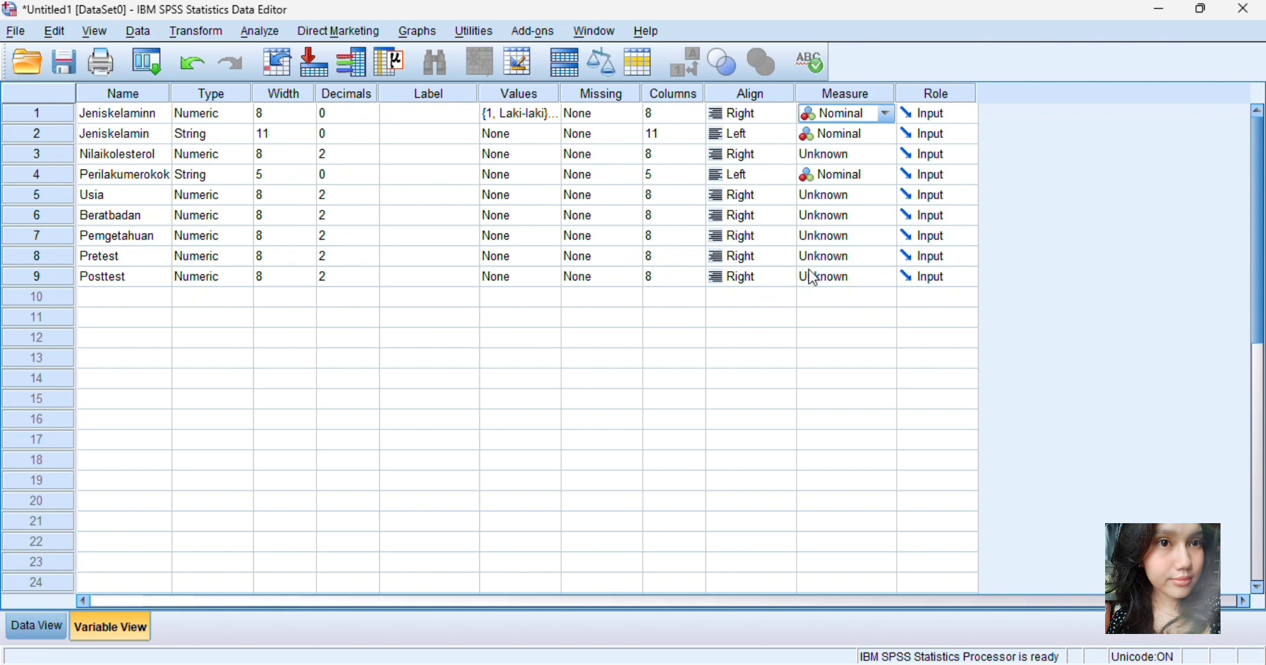
pyautogui.click(532, 25)
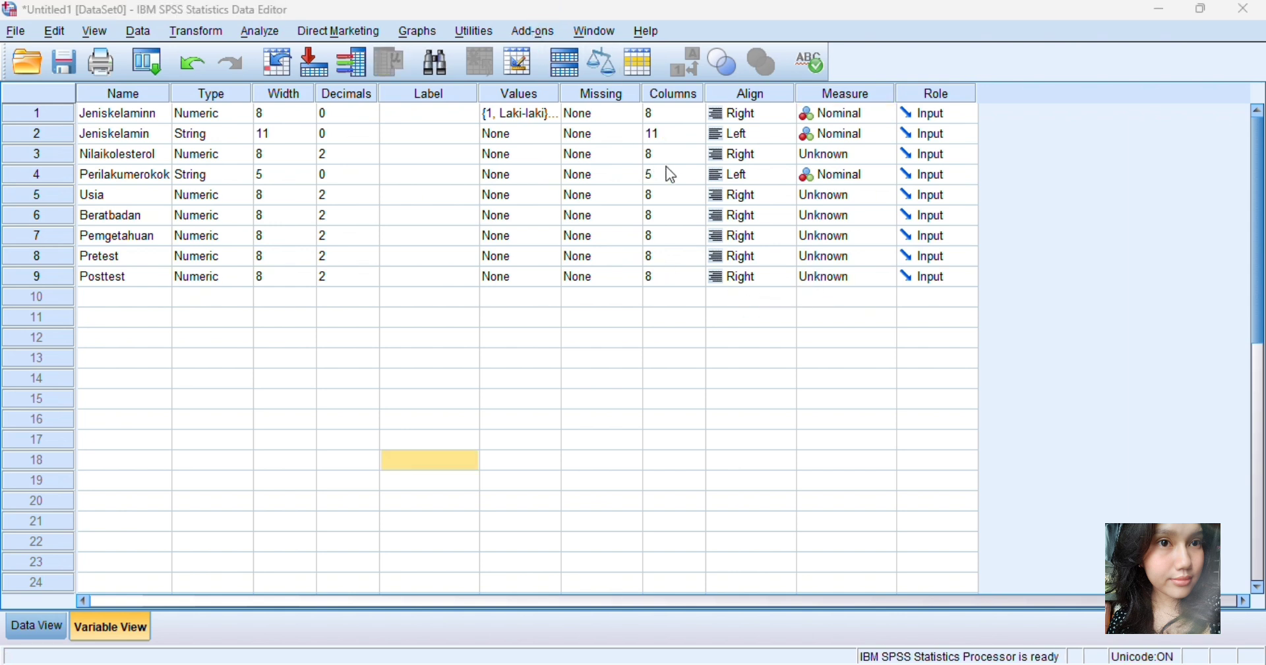
pyautogui.click(817, 117)
pyautogui.click(817, 117)
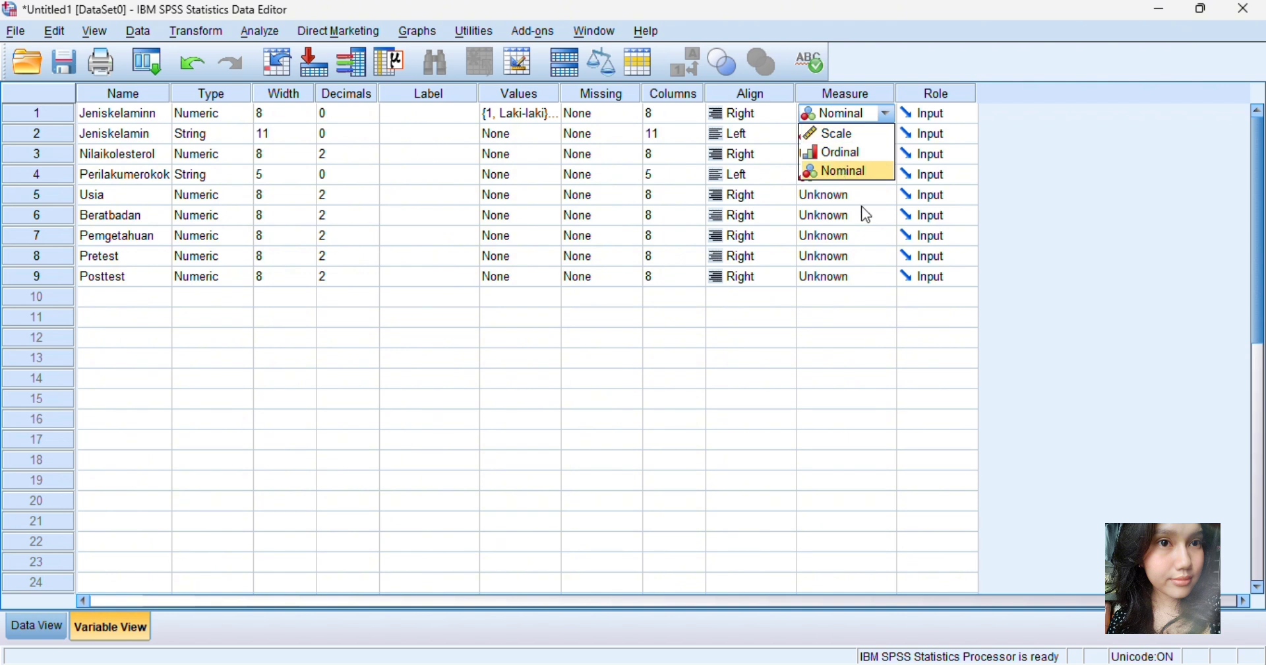
# Step: Set the measurement level of Beratbadan, Nilaikolesterol and Usia to Scale
pyautogui.click(868, 215)
pyautogui.click(840, 155)
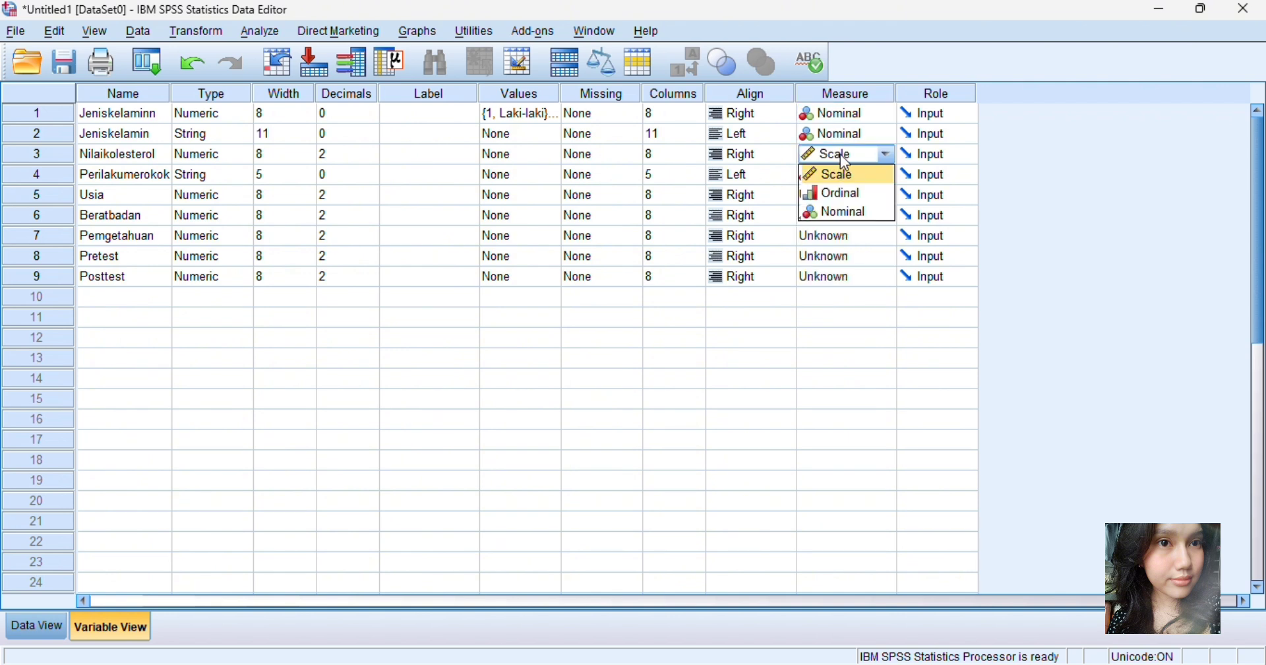
pyautogui.click(846, 161)
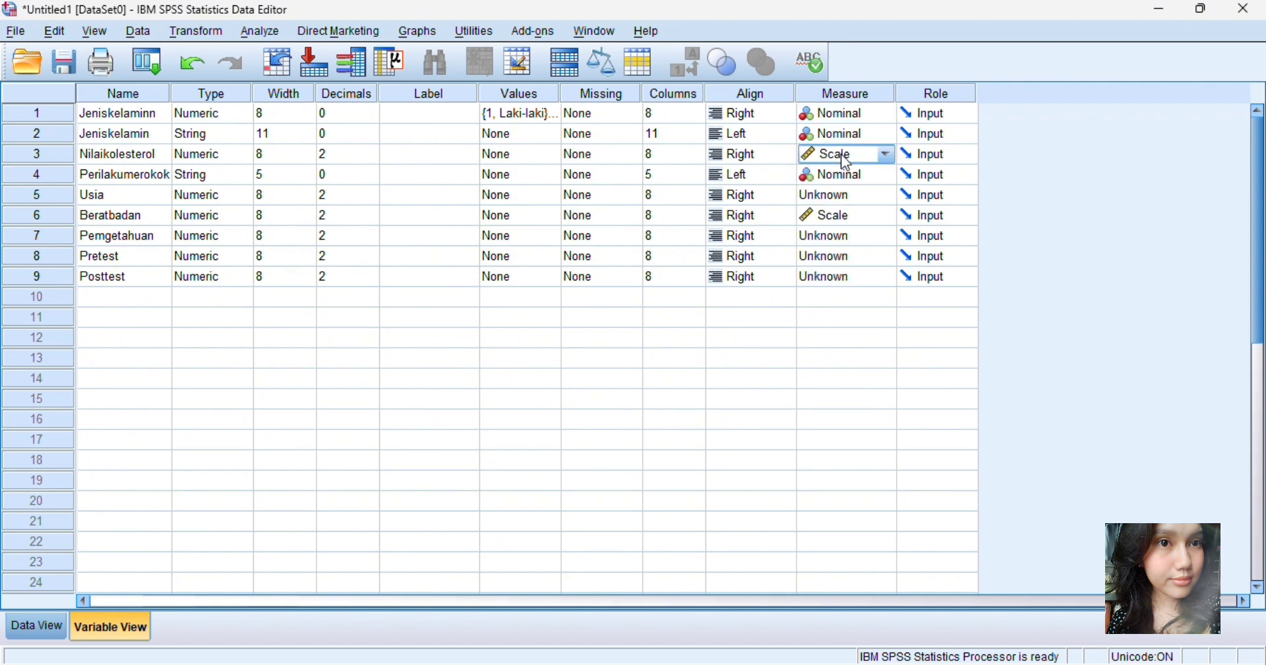
pyautogui.click(844, 198)
pyautogui.click(843, 212)
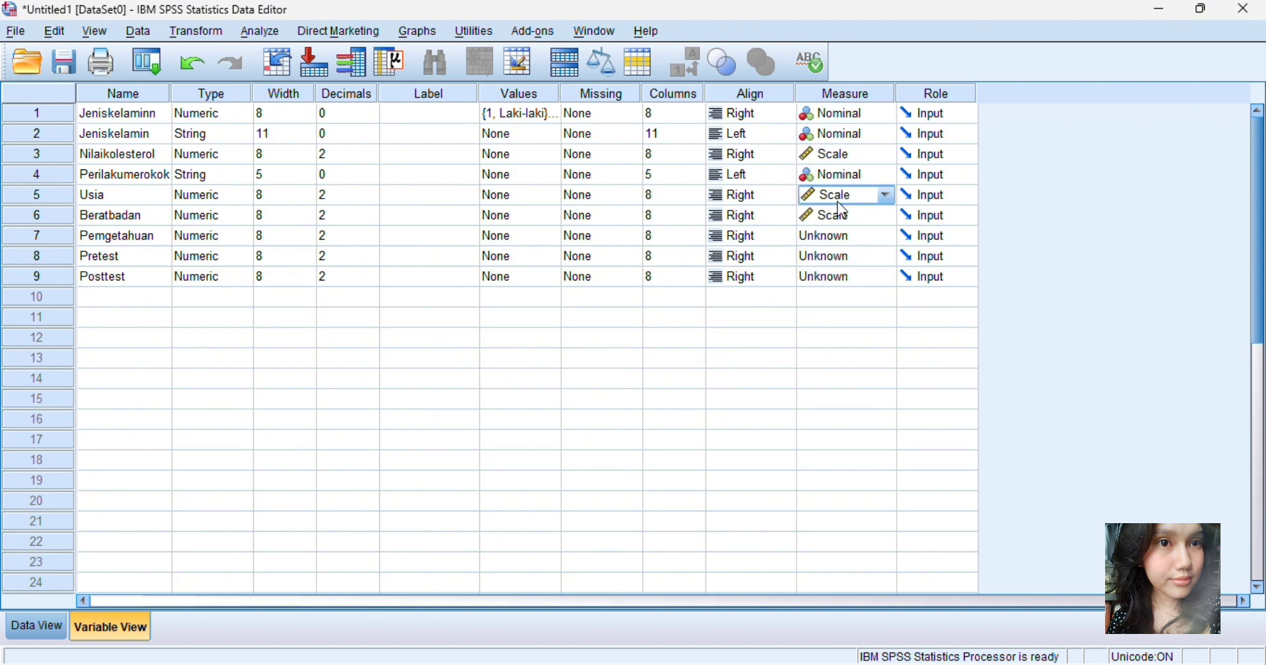
# Step: Set the measurement level of Pemgetahuan, Pretest and Posttest to Nominal
pyautogui.click(839, 236)
pyautogui.click(845, 291)
pyautogui.click(847, 257)
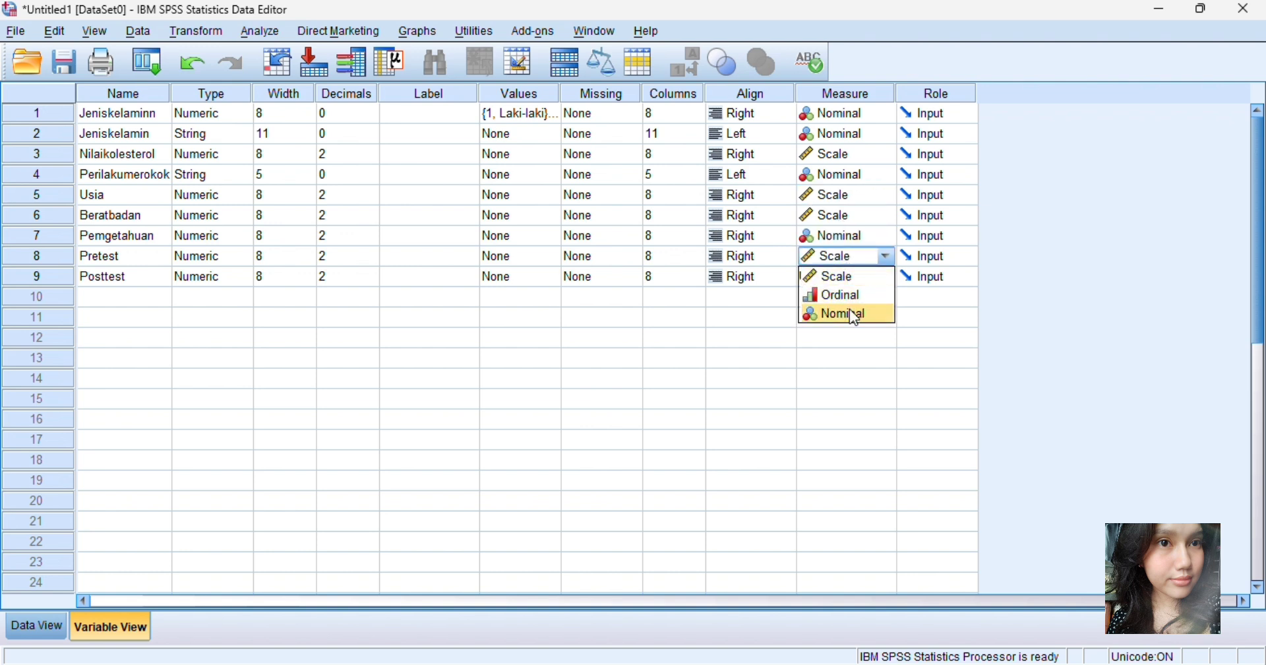
pyautogui.click(850, 310)
pyautogui.click(846, 277)
pyautogui.click(839, 334)
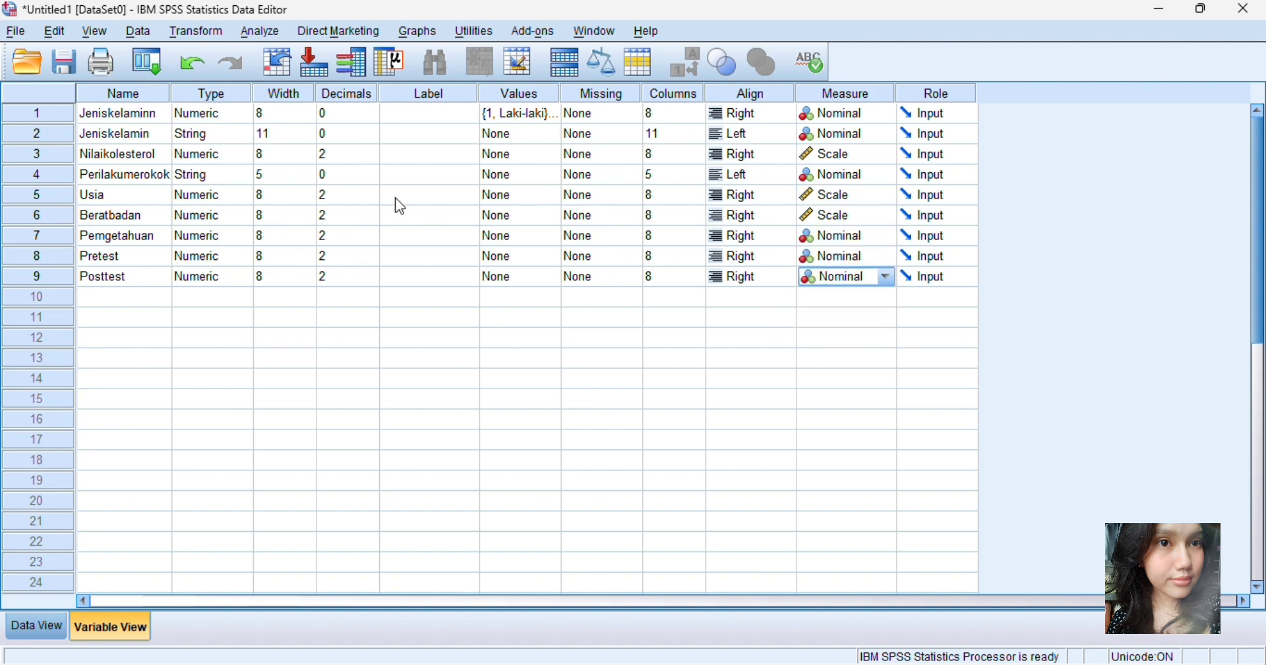
# Step: Give the variable Jeniskelaminn the label Jenis Kelamin
pyautogui.click(420, 121)
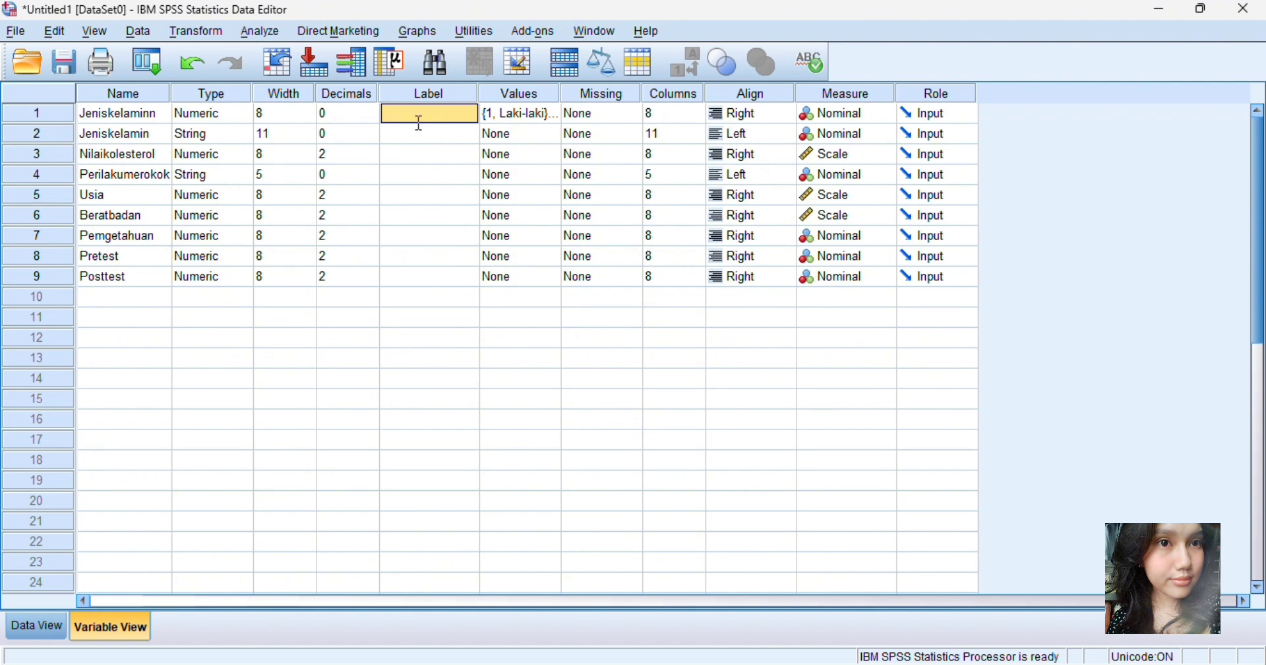
pyautogui.write('Jenis Kelamin')
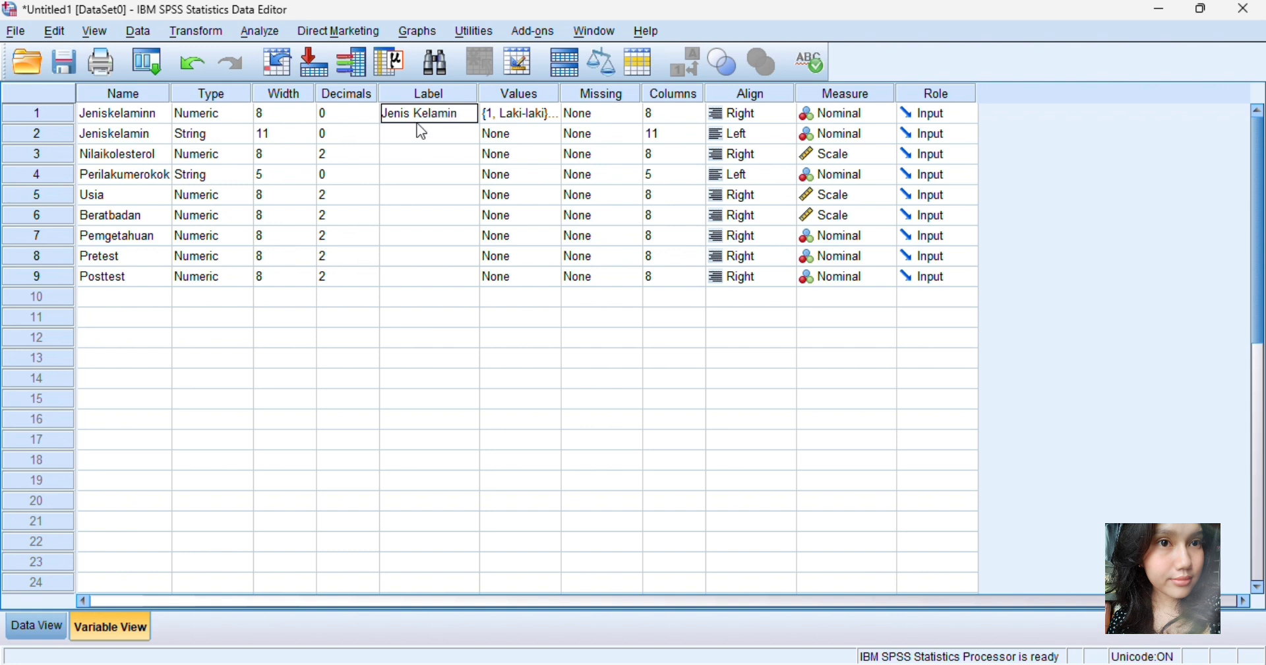
pyautogui.click(422, 132)
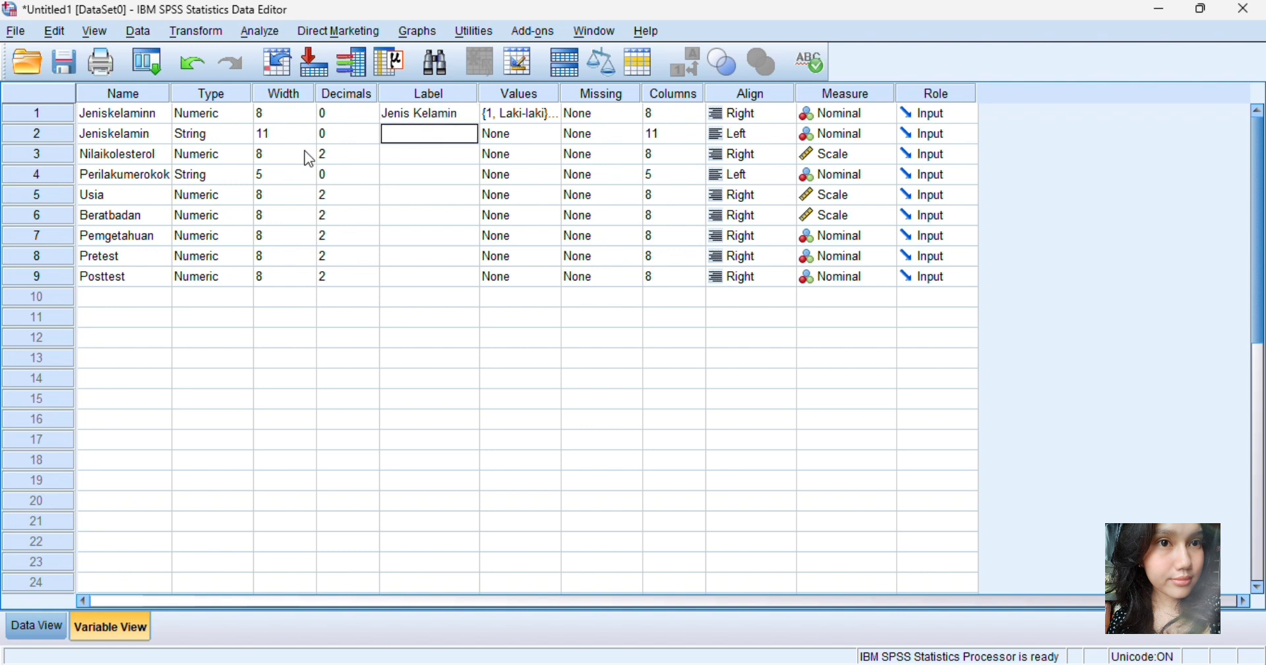
# Step: Code Jeniskelaminn for cases 1 to 22 in the data sheet, with 1 for Laki - laki and 2 for Perempuan
pyautogui.click(406, 159)
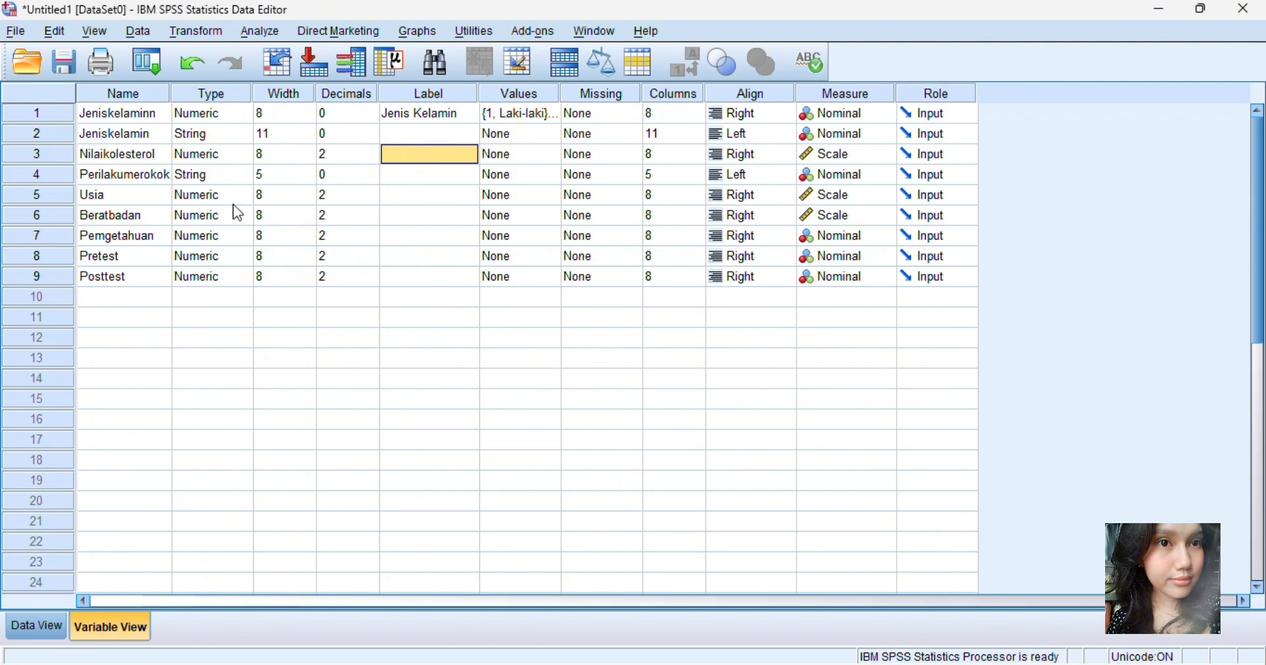
pyautogui.click(41, 627)
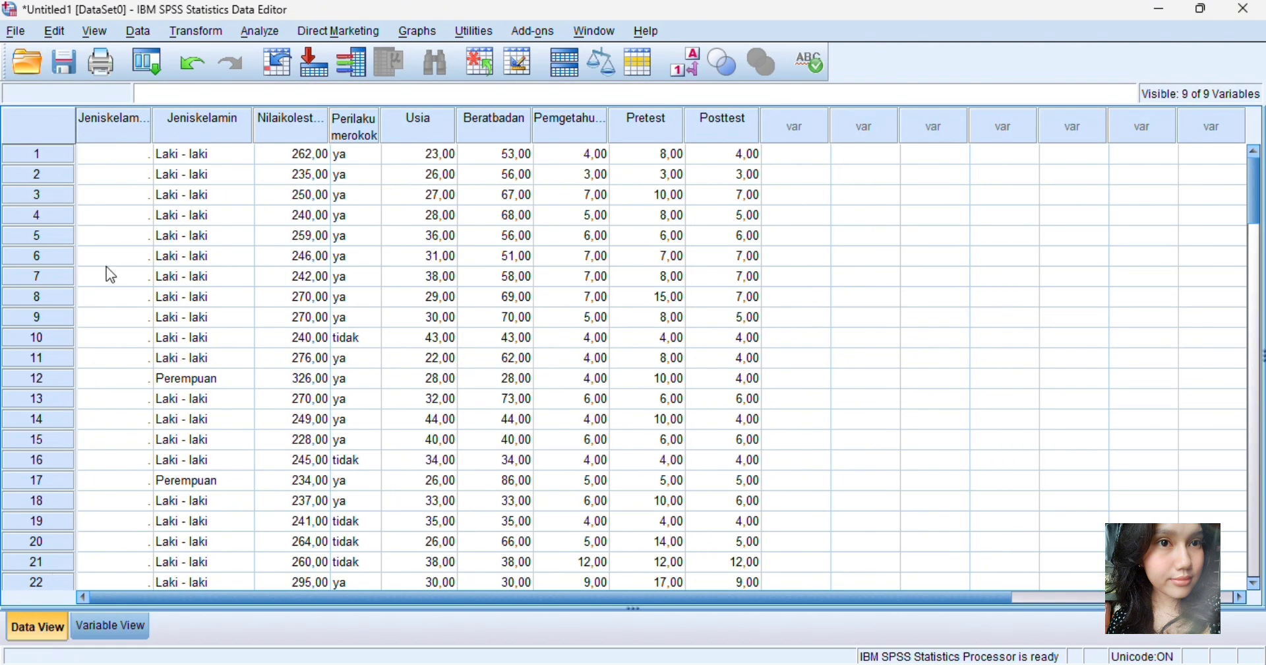
pyautogui.click(140, 157)
pyautogui.write('1')
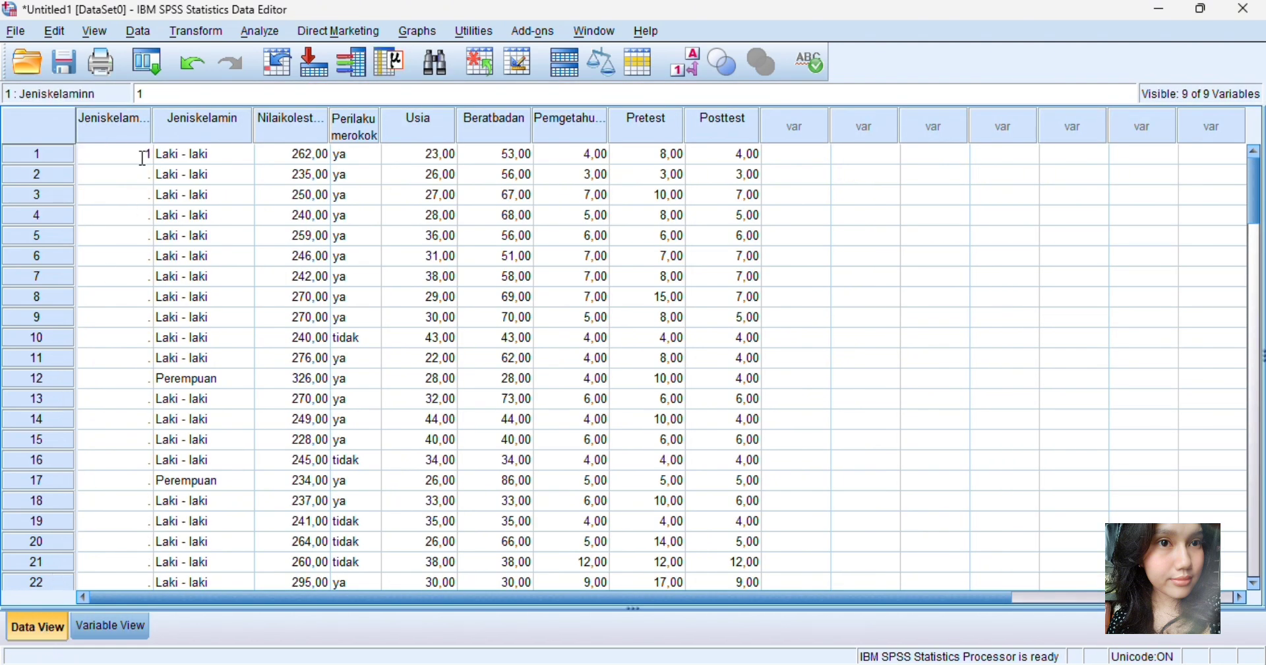
pyautogui.write(' 1 1 1 1 1 1 1 1 1 2 1 1 1 1')
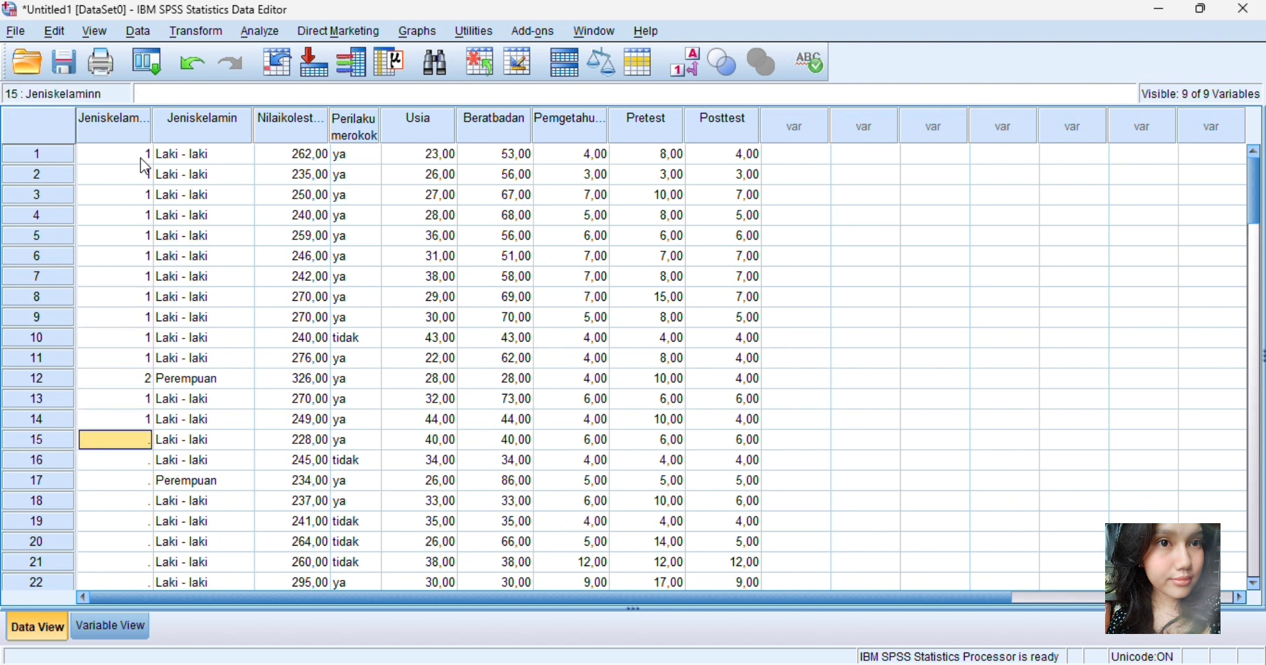
pyautogui.write(' 2')
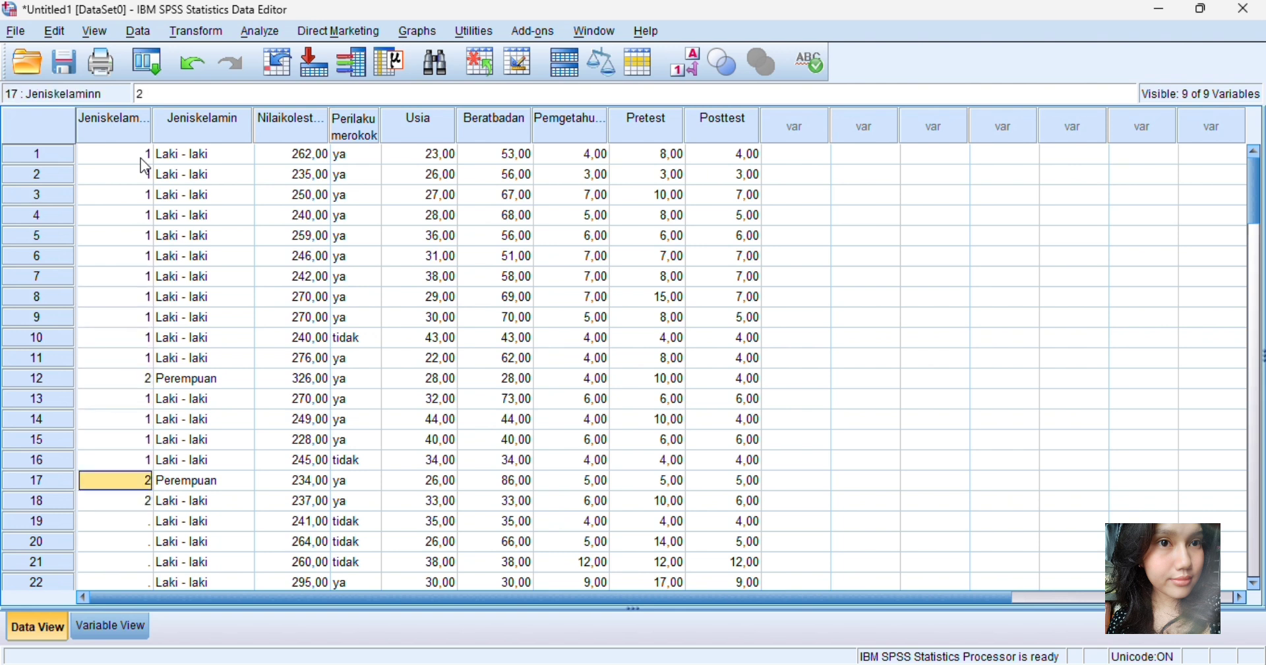
pyautogui.write(' 1 1 1 1 1 ')
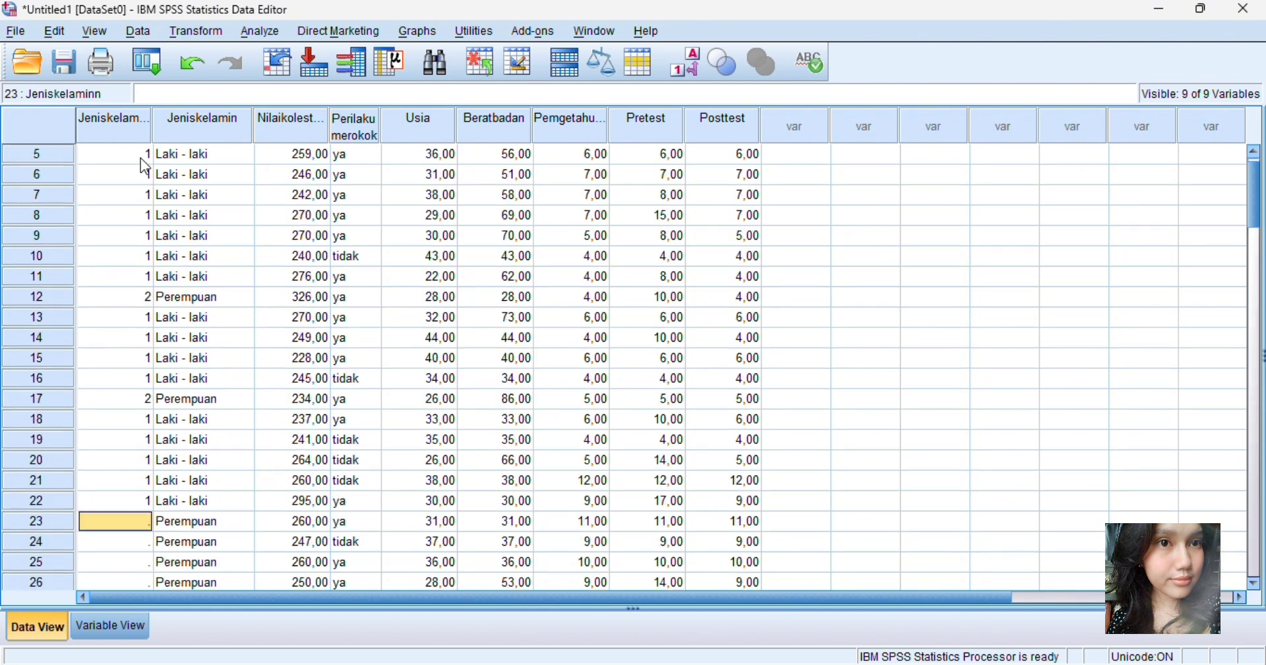
# Step: Code Jeniskelaminn for cases 23 to 38, entering 1 for Laki - laki and 2 for Perempuan, with case 26 as 2
pyautogui.write('2 2 2 1')
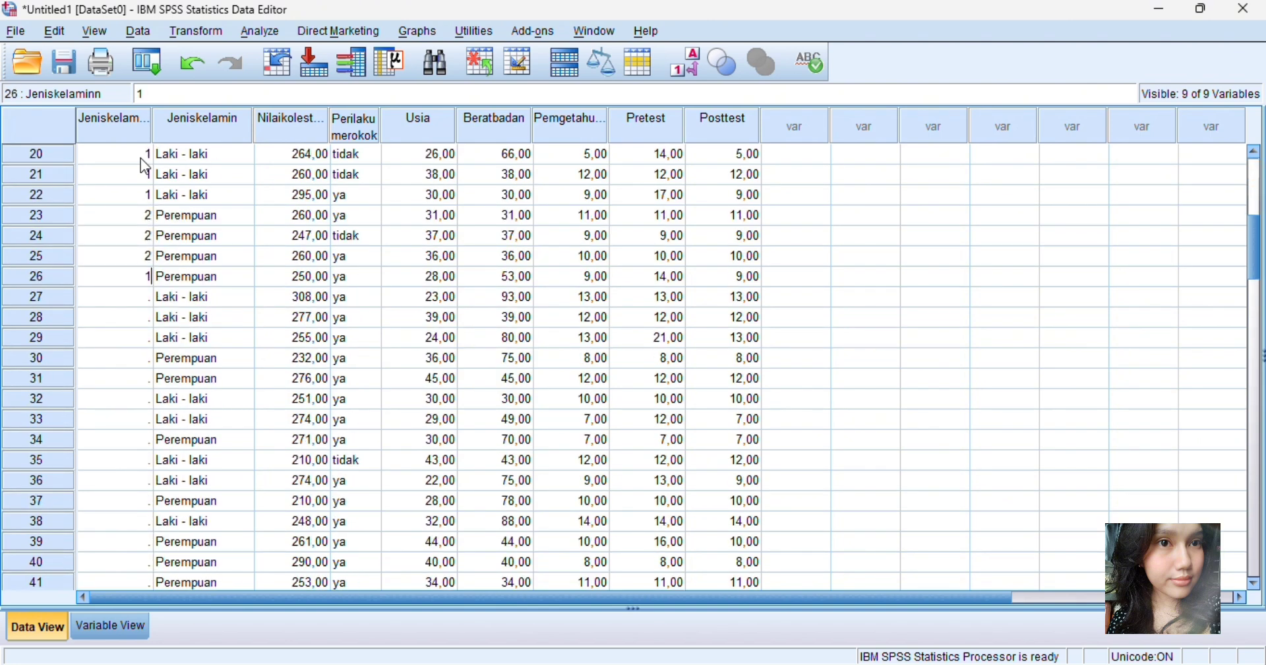
pyautogui.write('2')
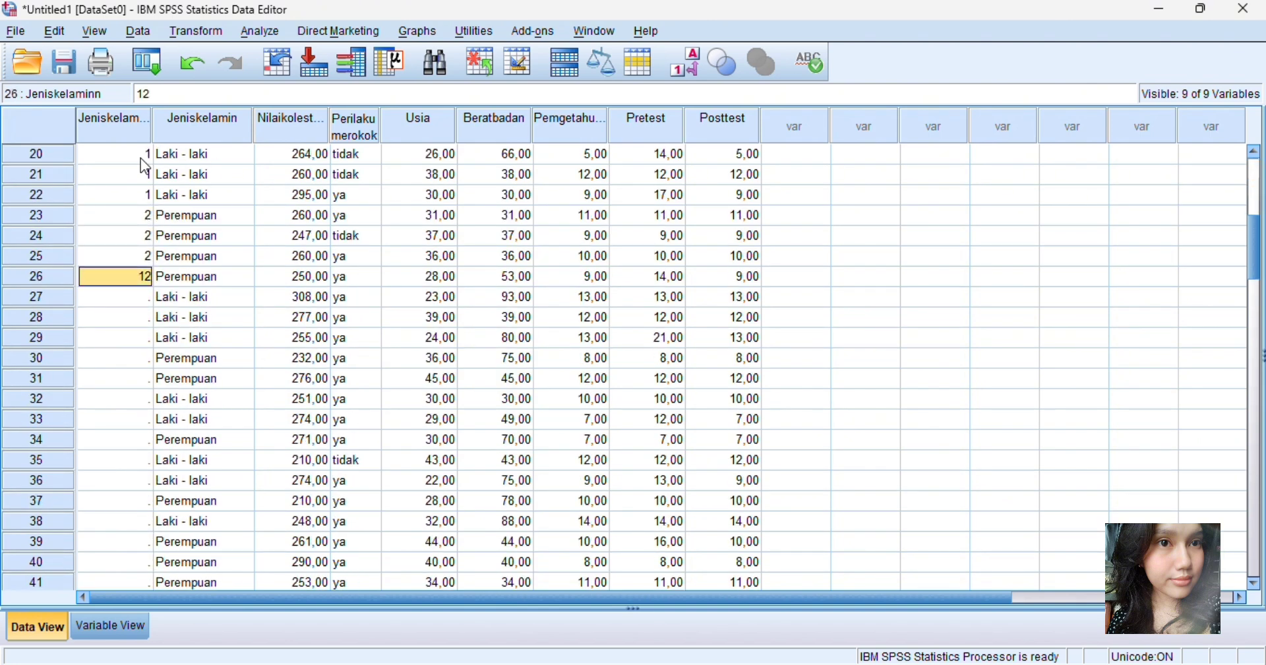
pyautogui.press('BackSpace')
pyautogui.press('BackSpace')
pyautogui.write('2 1 1 1 2 2 1 1 2 1 1 2 1')
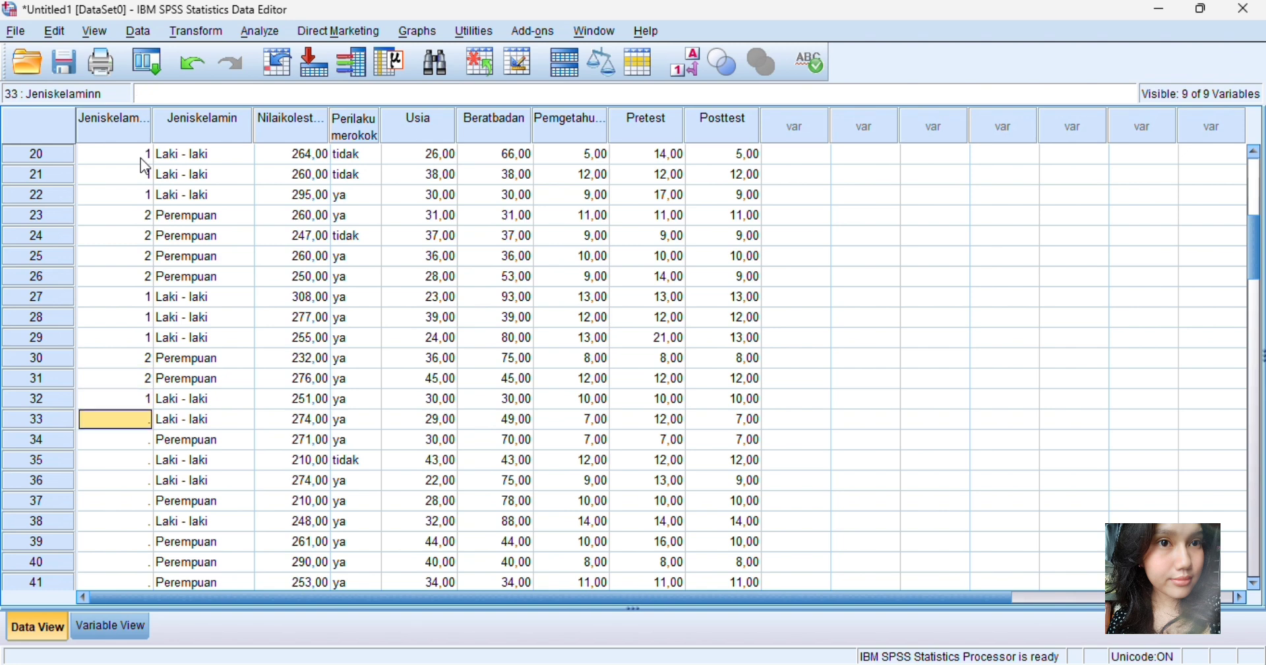
pyautogui.press('Return')
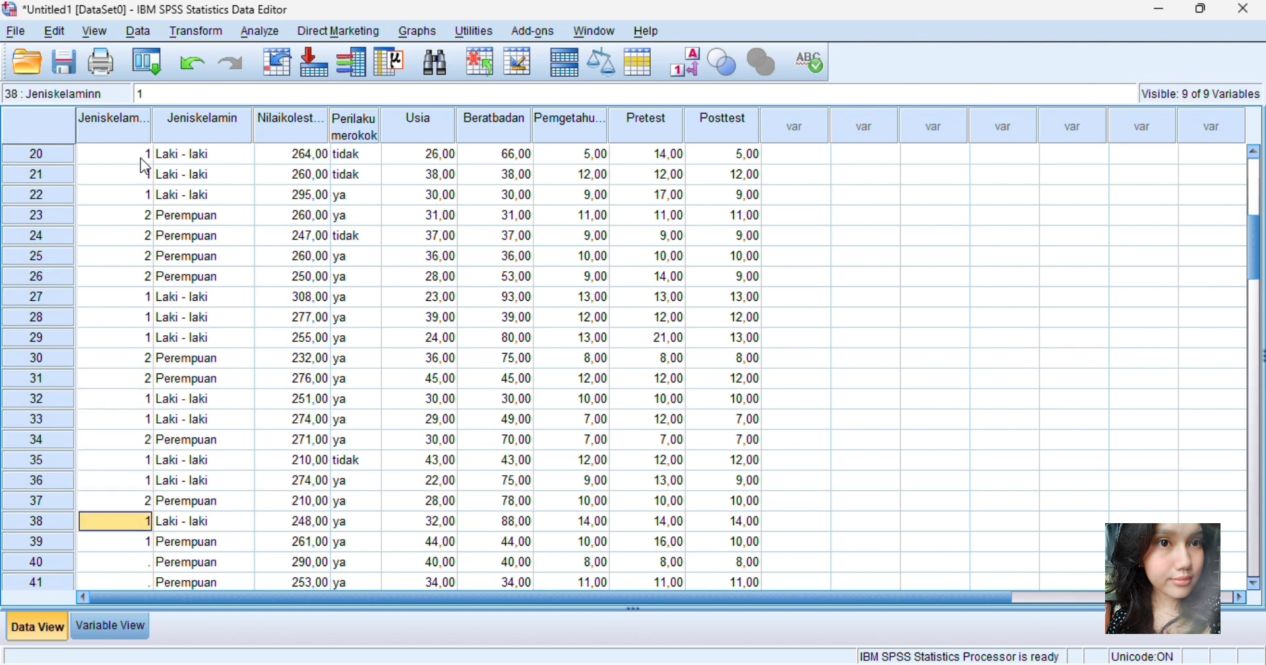
# Step: Enter 2 in Jeniskelaminn for the Perempuan cases 39 to 41
pyautogui.write('2')
pyautogui.press('Return')
pyautogui.write('2')
pyautogui.press('Return')
pyautogui.write('2')
pyautogui.press('Return')
pyautogui.press('Return')
pyautogui.press('Return')
pyautogui.press('Return')
# Step: Enter 1 in Jeniskelaminn for the Laki - laki cases 42 to 53
pyautogui.press('Down')
pyautogui.press('Down')
pyautogui.press('Down')
pyautogui.press('Down')
pyautogui.press('Down')
pyautogui.press('Down')
pyautogui.press('Down')
pyautogui.press('Down')
pyautogui.press('Down')
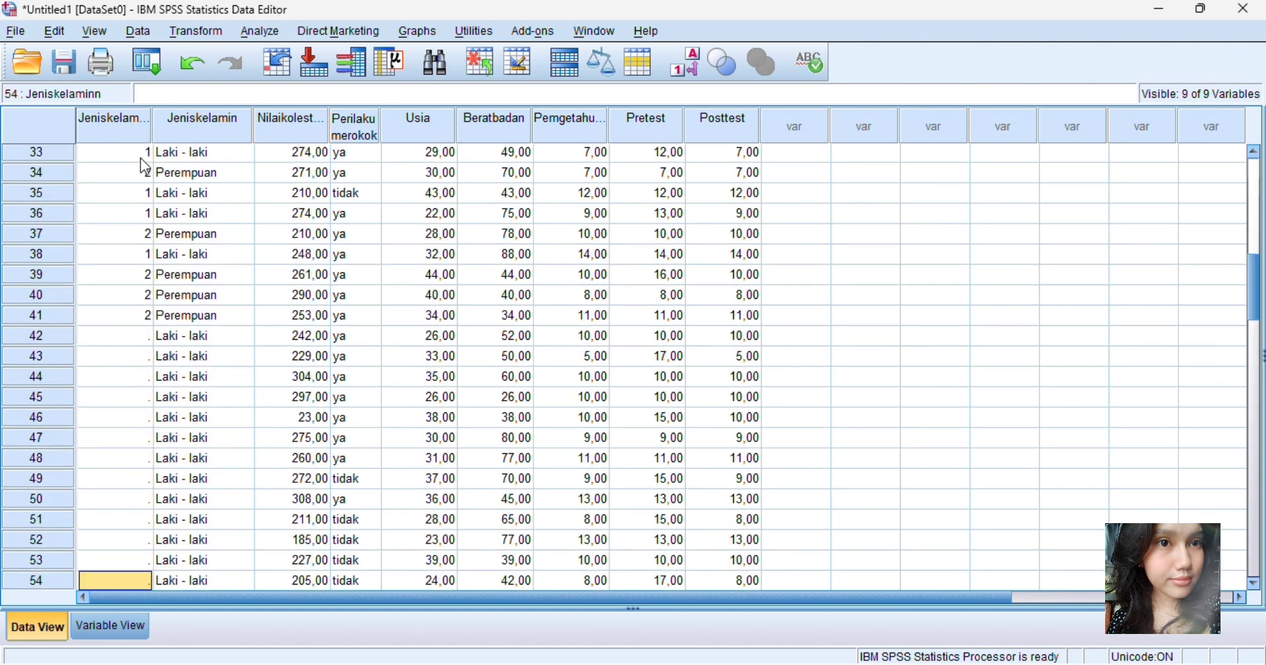
pyautogui.press('Up')
pyautogui.press('Up')
pyautogui.press('Up')
pyautogui.click(135, 338)
pyautogui.write('1')
pyautogui.press('Return')
pyautogui.write('1')
pyautogui.press('Return')
pyautogui.write('1')
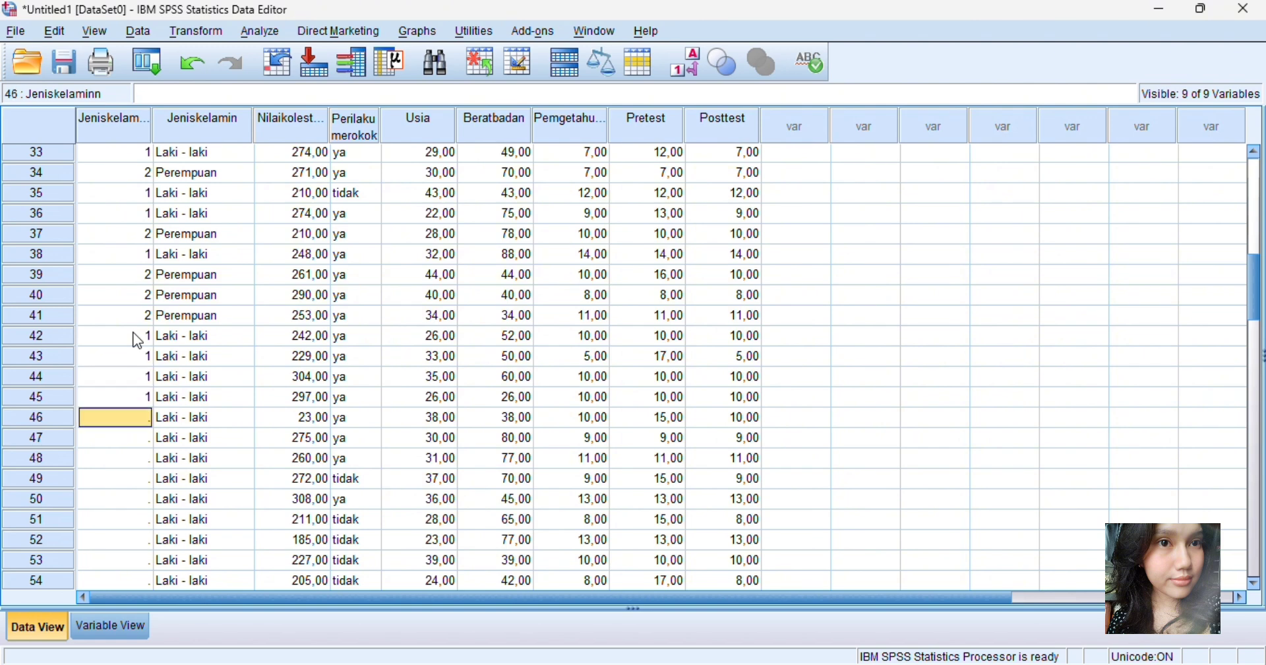
pyautogui.write(' 1 1 1 1 1 1 1 1')
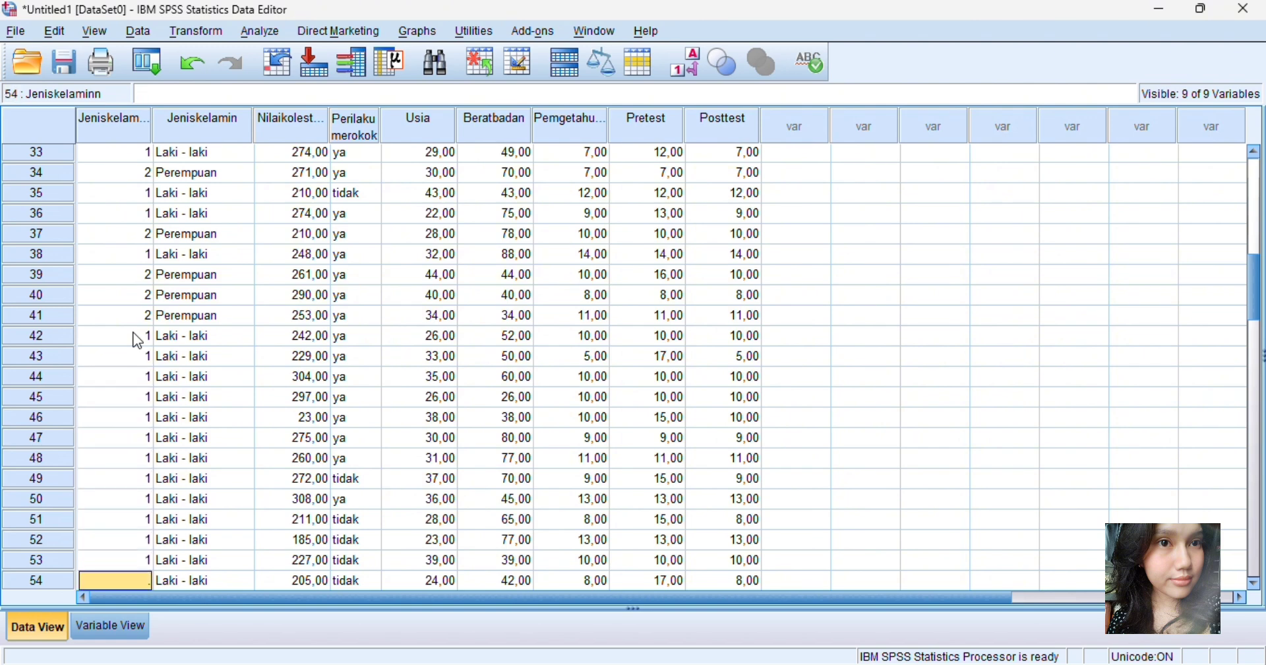
# Step: Code Jeniskelaminn for cases 54 to 73 with 1 for Laki - laki and 2 for Perempuan
pyautogui.scroll(-6, 223, 413)
pyautogui.write('1 1 1 2 ')
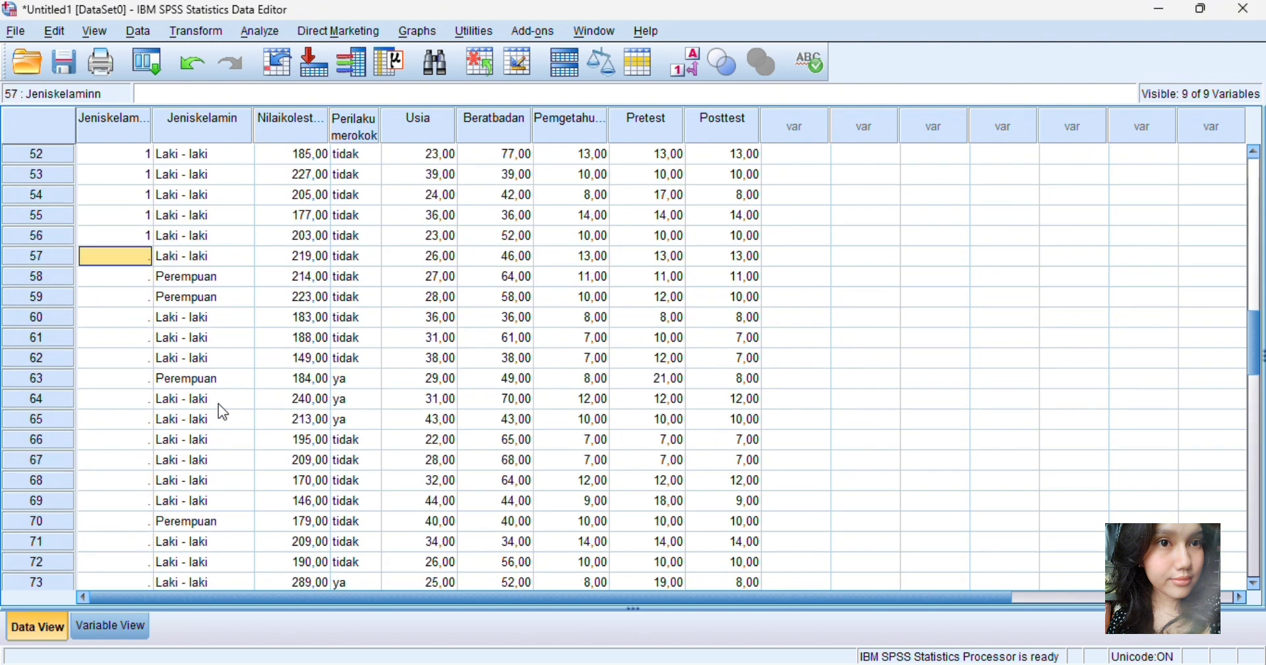
pyautogui.write('2 1 1 1 2 1 1')
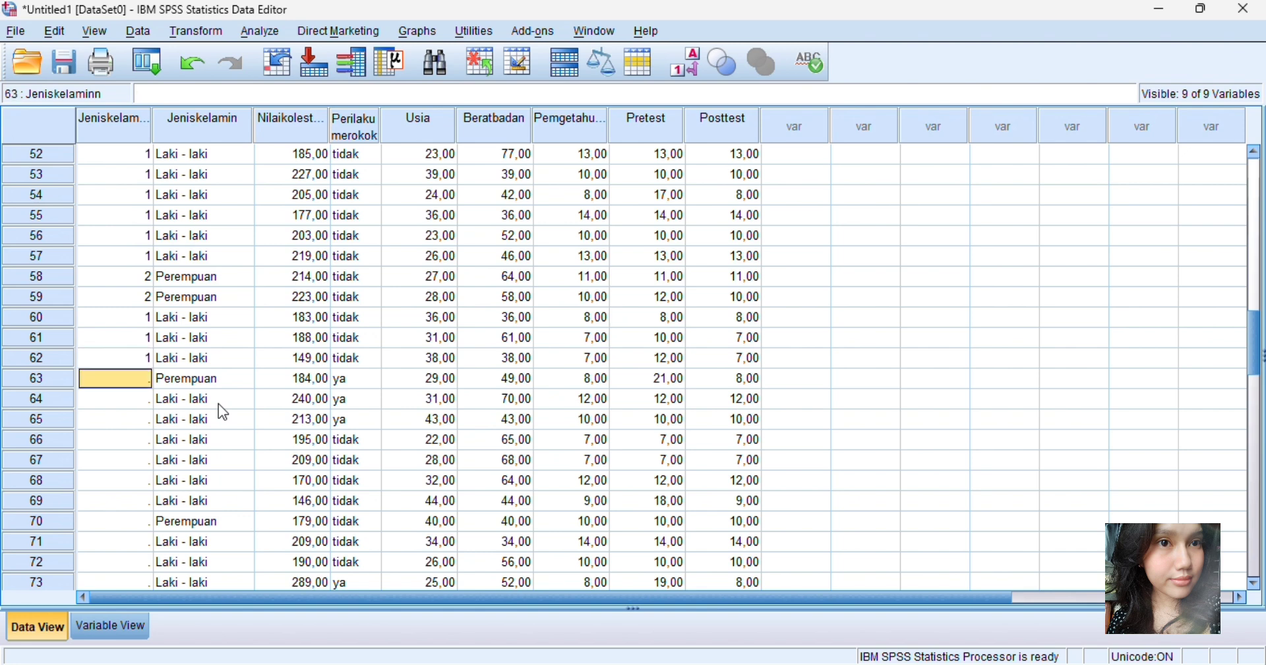
pyautogui.write(' 1')
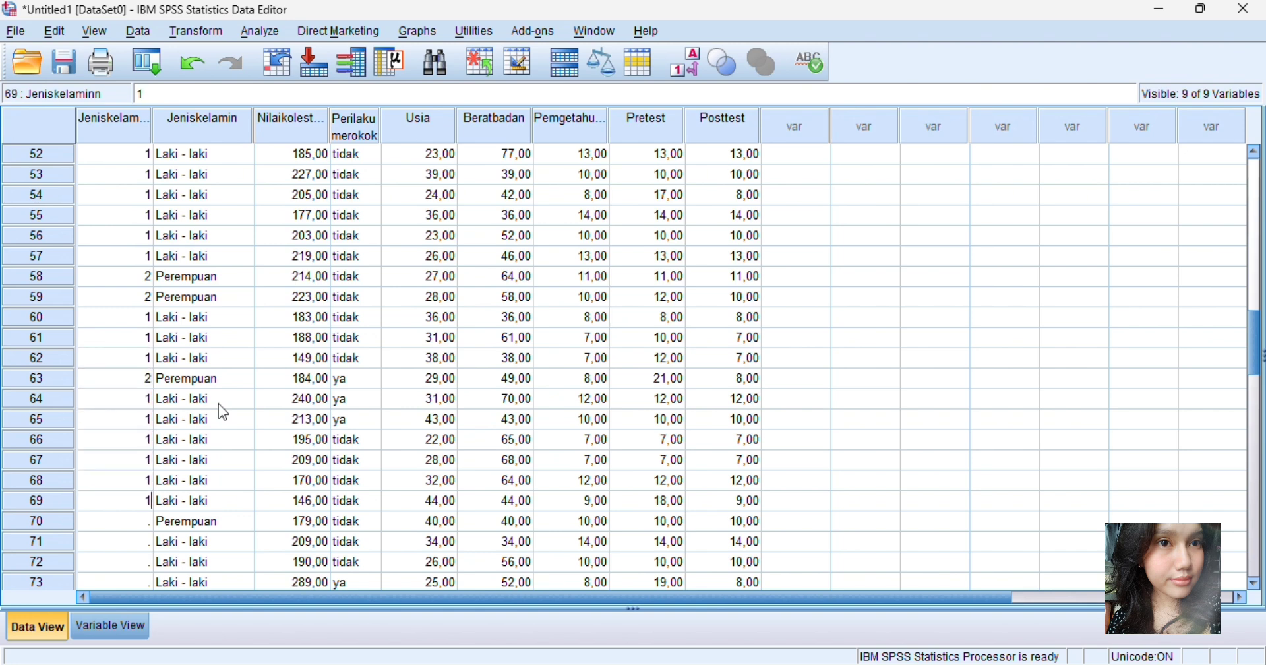
pyautogui.write(' 1 1 1 2 1 1 1 1 1')
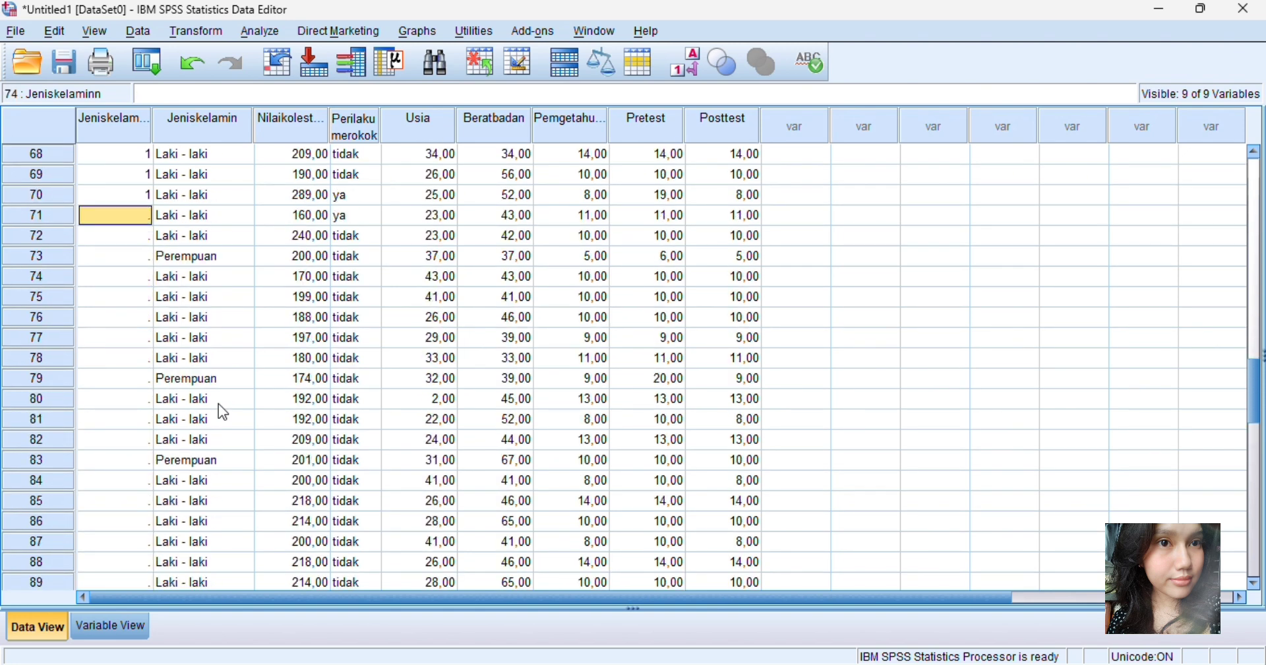
# Step: Code Jeniskelaminn for cases 74 to 89 with 1 for Laki - laki and 2 for Perempuan
pyautogui.write(' 2 1 1 1 1 1 2 1')
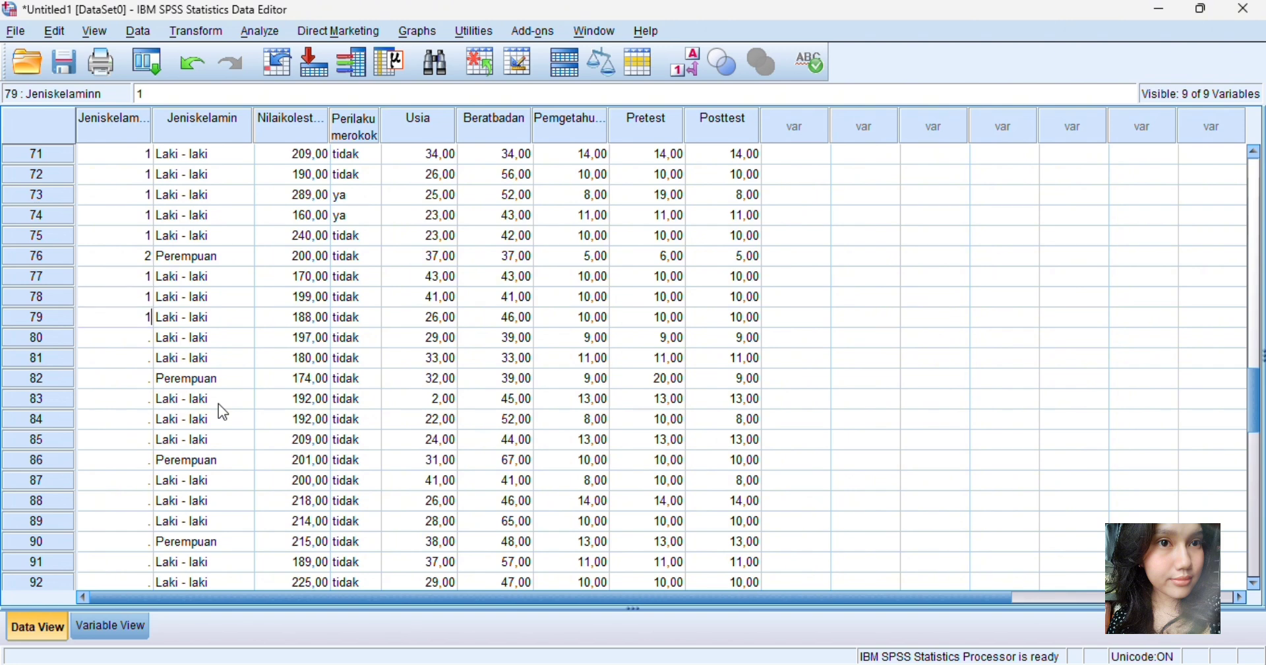
pyautogui.write(' 1 1 2 1 1 1')
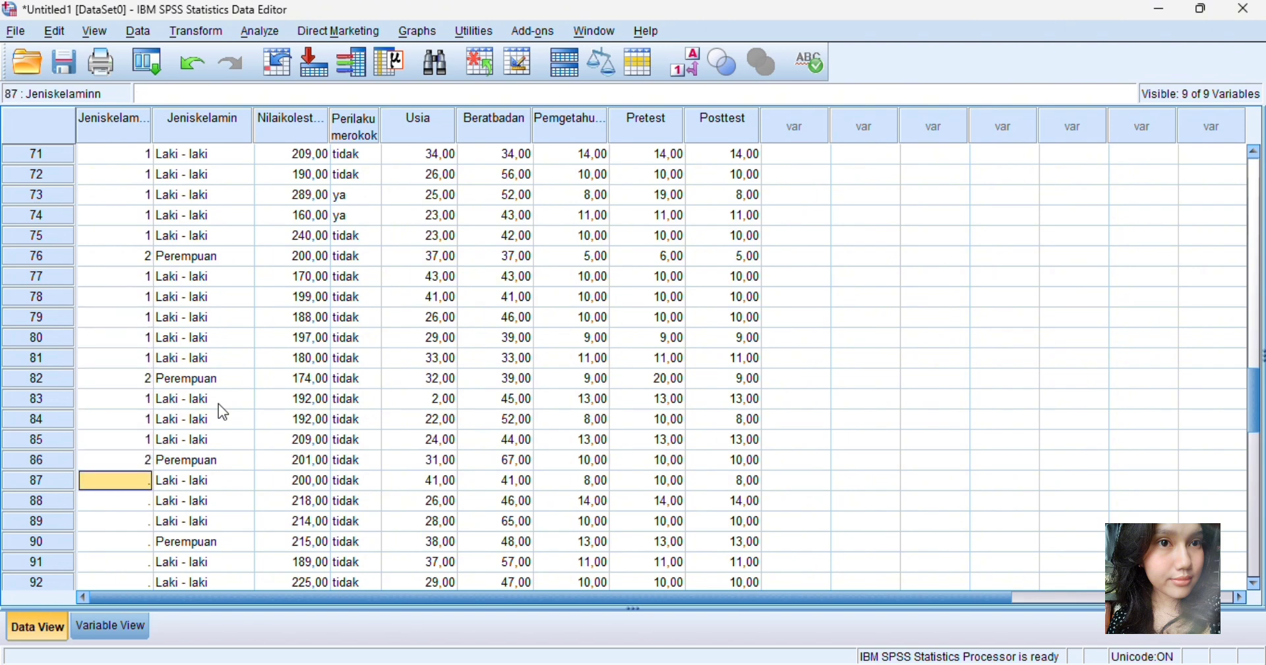
pyautogui.write(' 1')
pyautogui.press('Return')
pyautogui.press('Return')
pyautogui.press('Return')
pyautogui.press('Return')
pyautogui.press('Return')
pyautogui.press('Return')
pyautogui.press('Up')
pyautogui.press('Up')
pyautogui.press('Up')
pyautogui.press('Up')
pyautogui.press('Up')
pyautogui.press('Up')
pyautogui.press('Up')
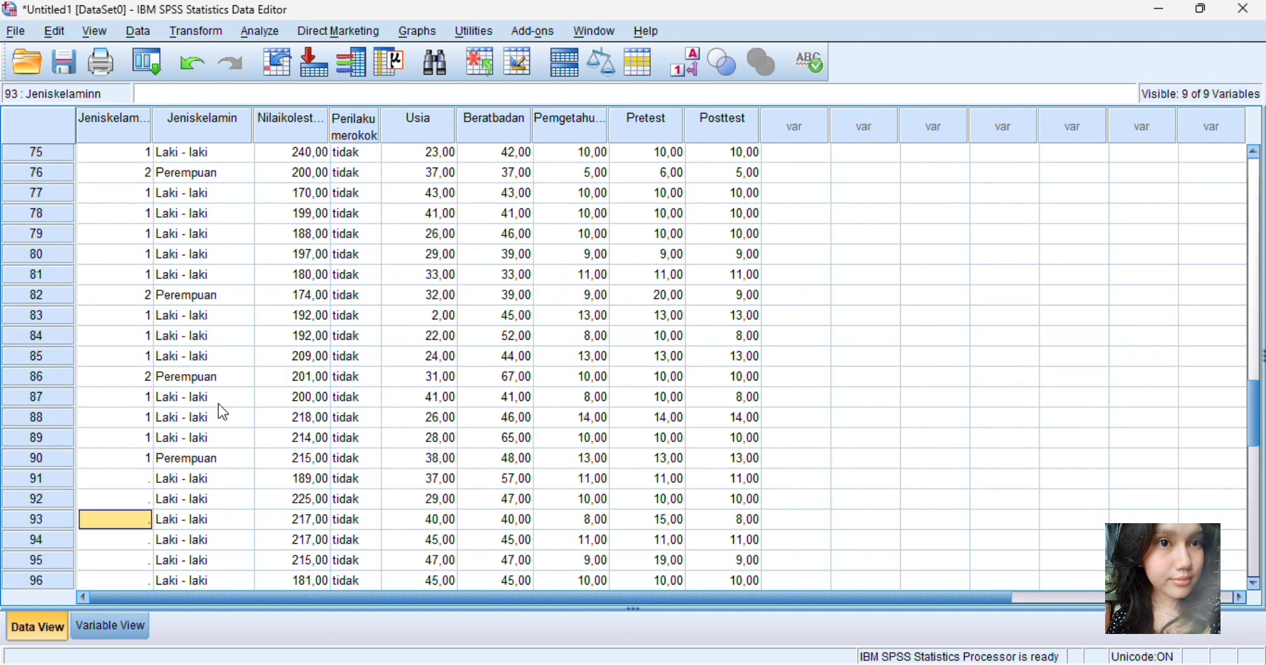
# Step: Set Jeniskelaminn to 2 for case 90 and to 1 for the Laki - laki cases from 91 onward
pyautogui.write('2 1 1 1 2 1 1 1 1 ')
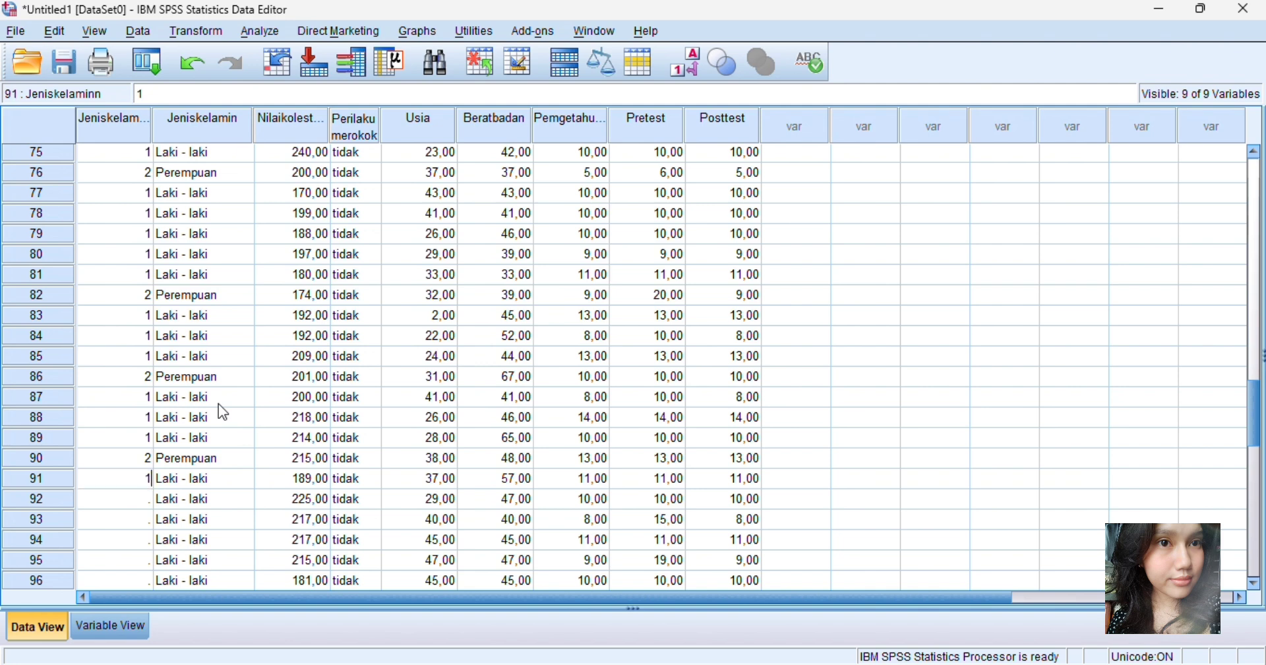
pyautogui.write('1 1 1 1 1 1')
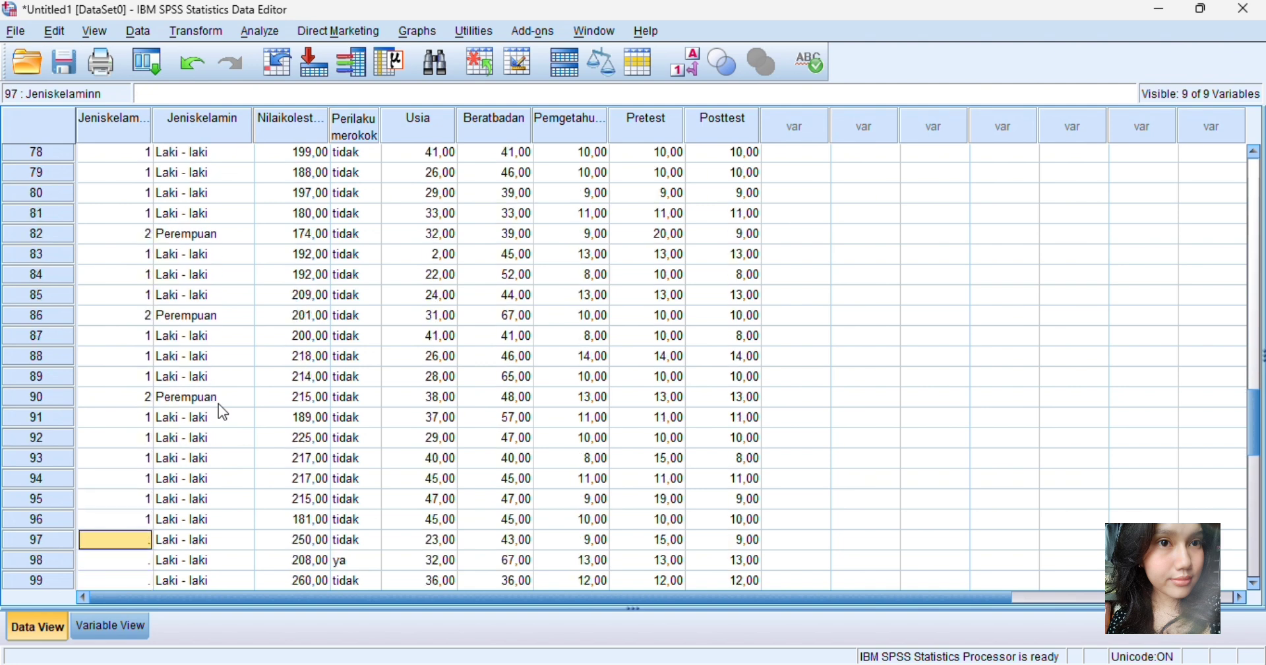
pyautogui.press('Return')
pyautogui.scroll(20, 410, 360)
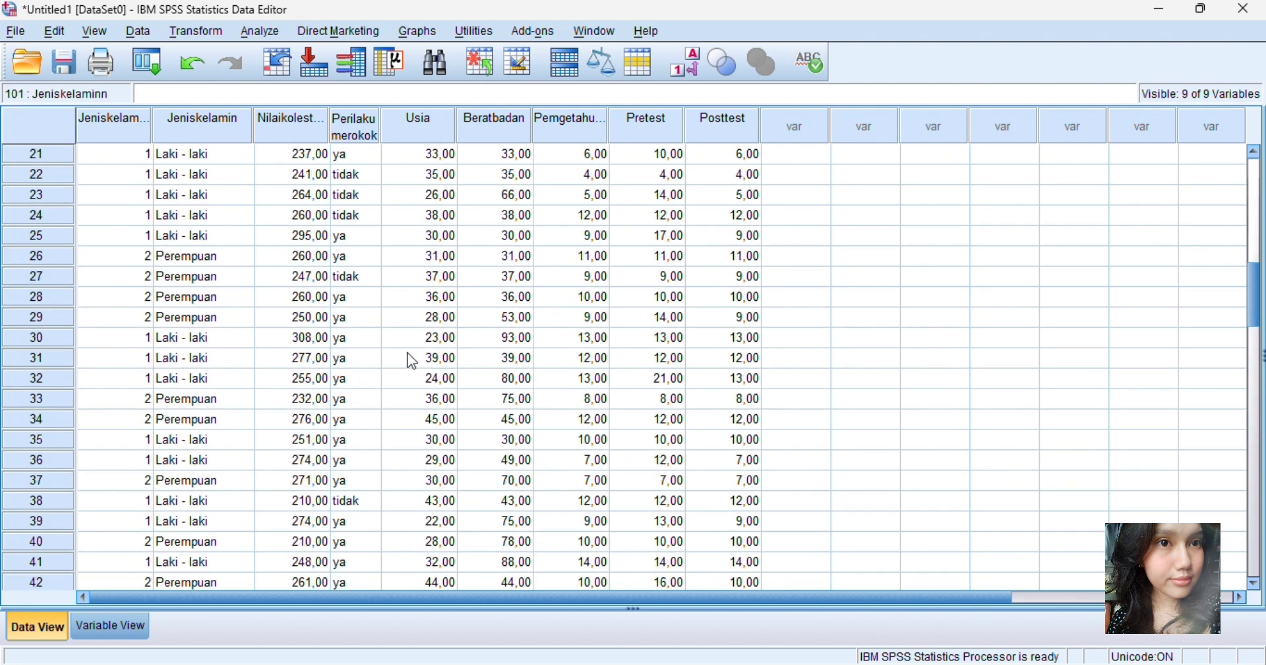
# Step: Delete the original string variable Jeniskelamin from the variable definitions
pyautogui.click(111, 626)
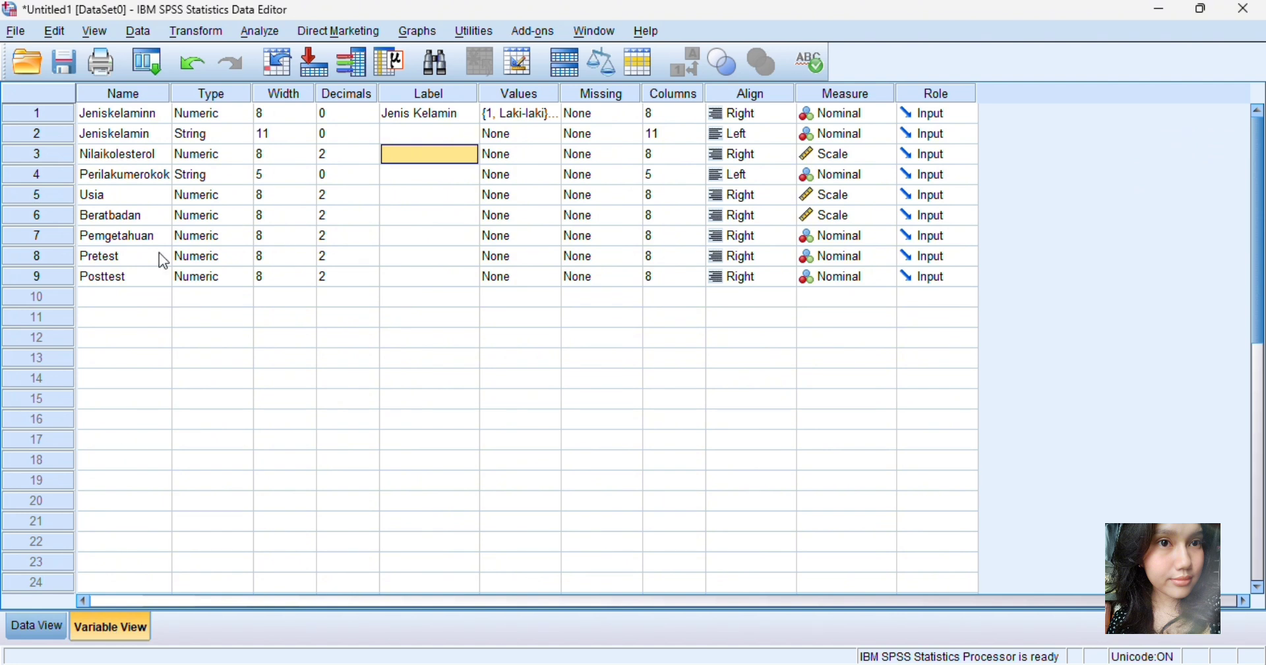
pyautogui.click(130, 137)
pyautogui.rightClick(62, 133)
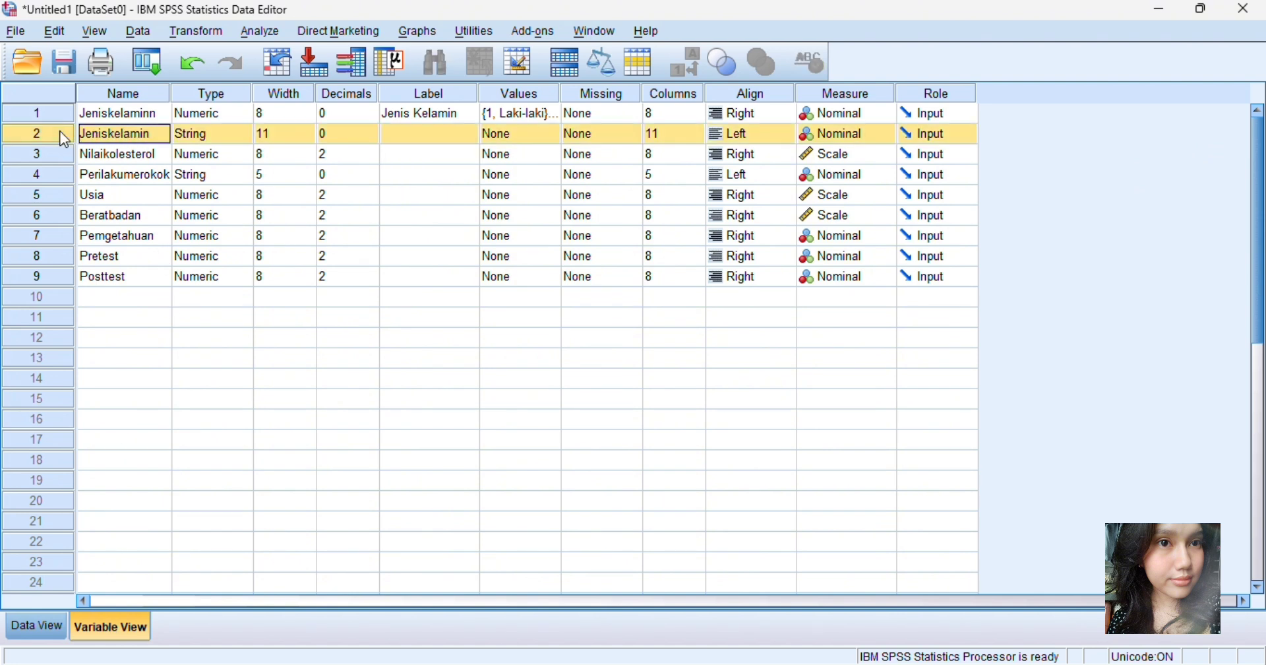
pyautogui.click(105, 188)
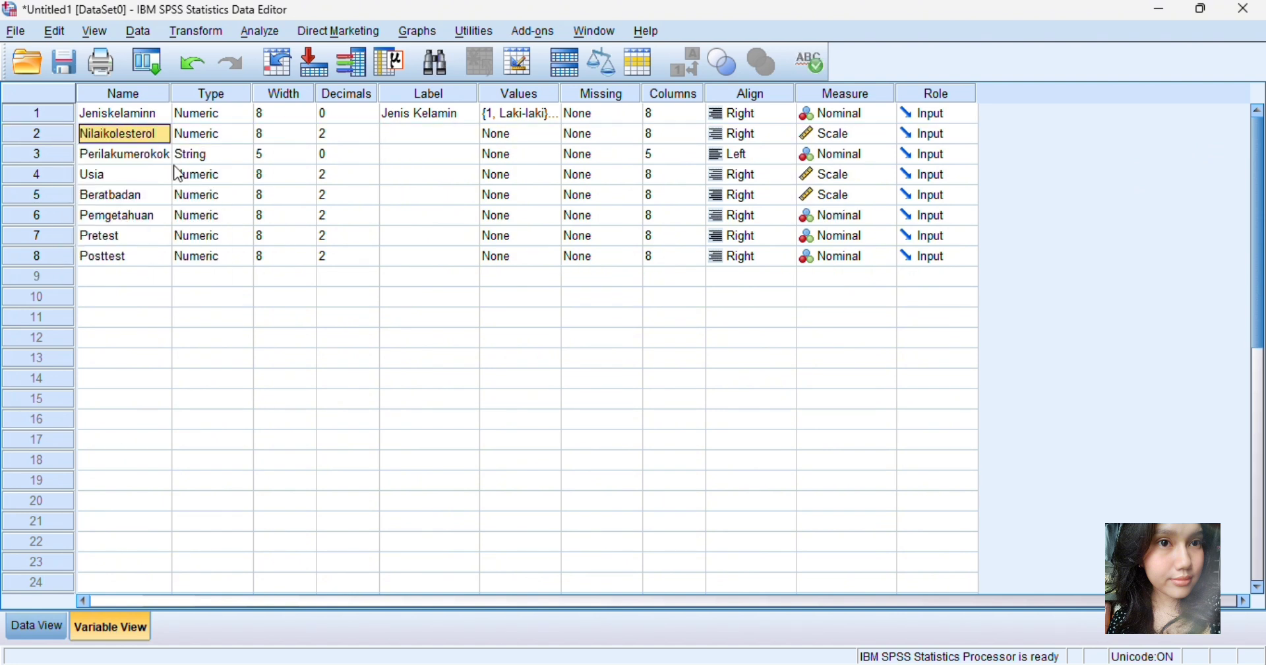
# Step: Insert a new variable directly above Perilakumerokok
pyautogui.click(157, 154)
pyautogui.rightClick(155, 152)
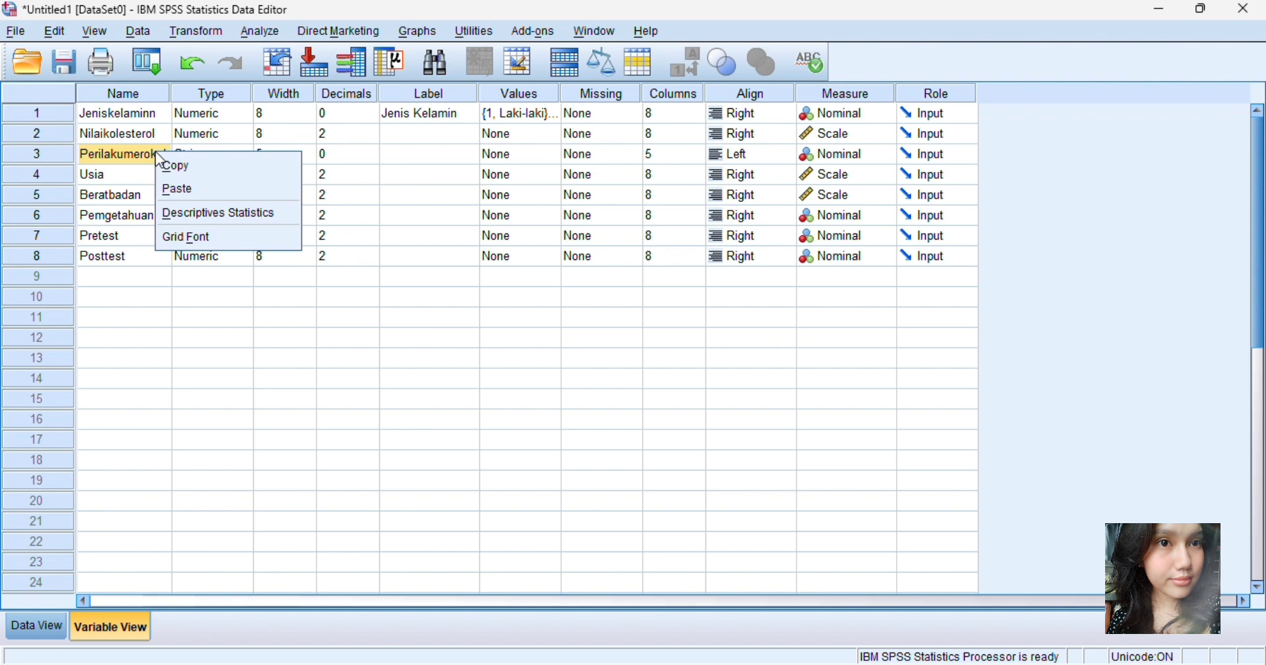
pyautogui.click(49, 157)
pyautogui.rightClick(49, 157)
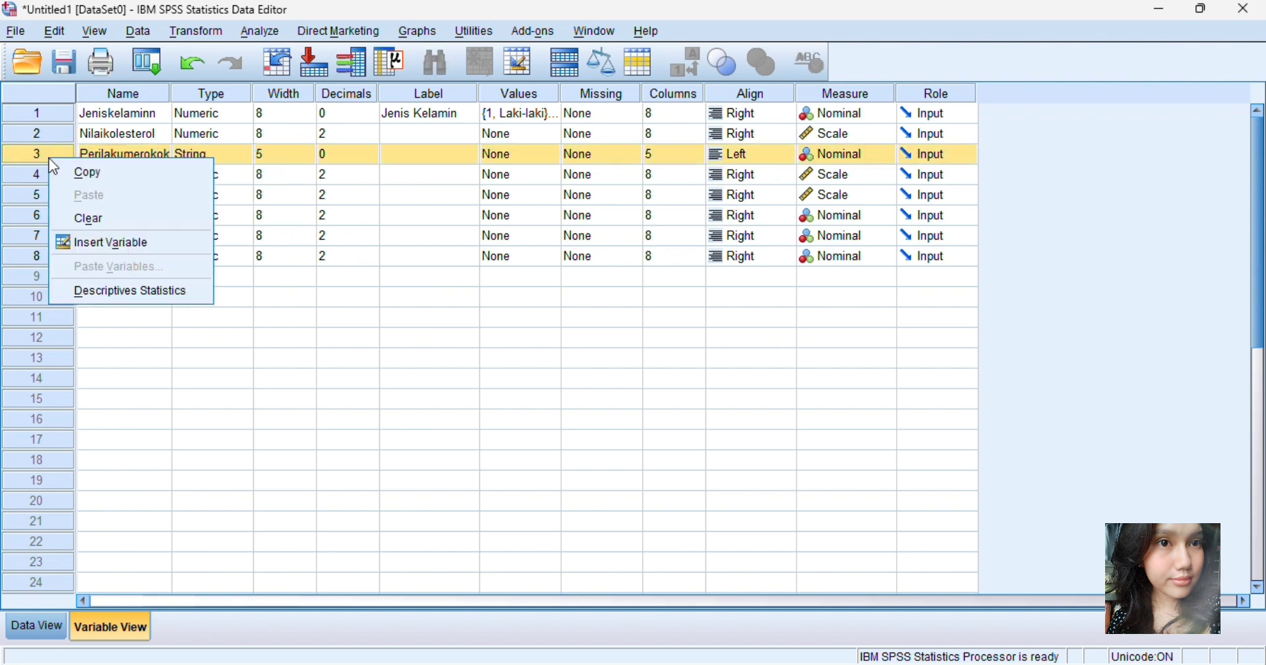
pyautogui.click(115, 242)
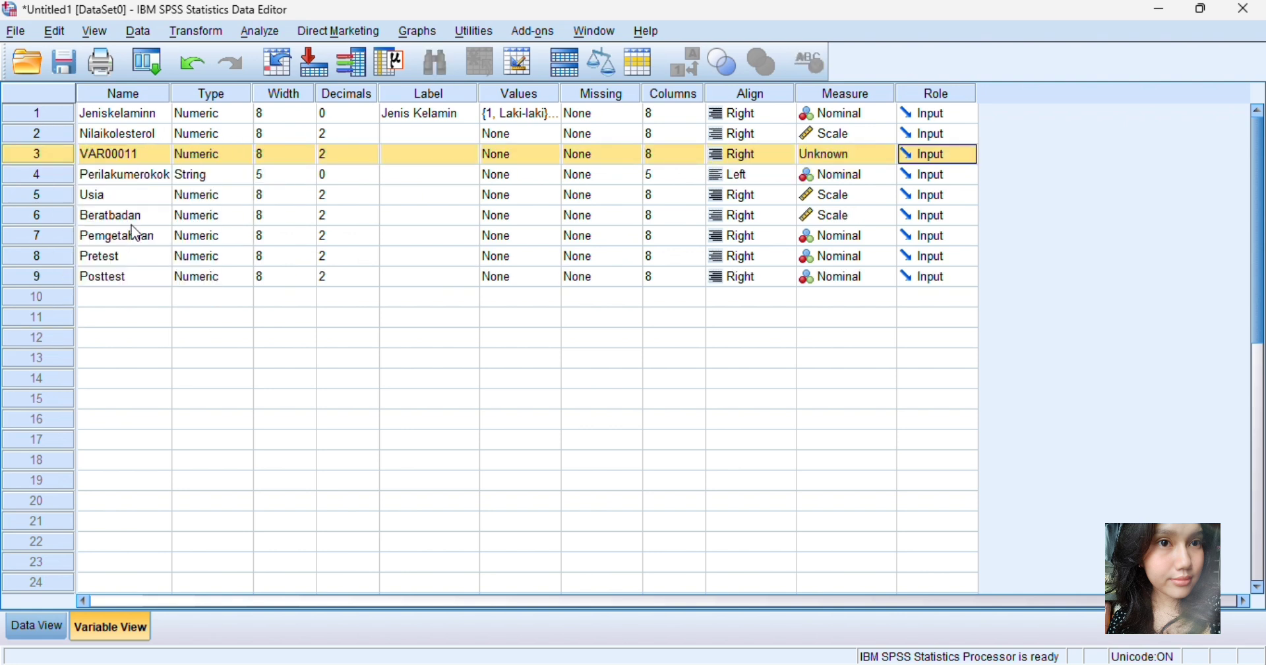
# Step: Name the inserted variable Perilakumerokokk
pyautogui.click(149, 153)
pyautogui.click(151, 153)
pyautogui.doubleClick(151, 153)
pyautogui.moveTo(151, 153)
pyautogui.mouseDown()
pyautogui.moveTo(105, 158)
pyautogui.moveTo(156, 159)
pyautogui.mouseUp()
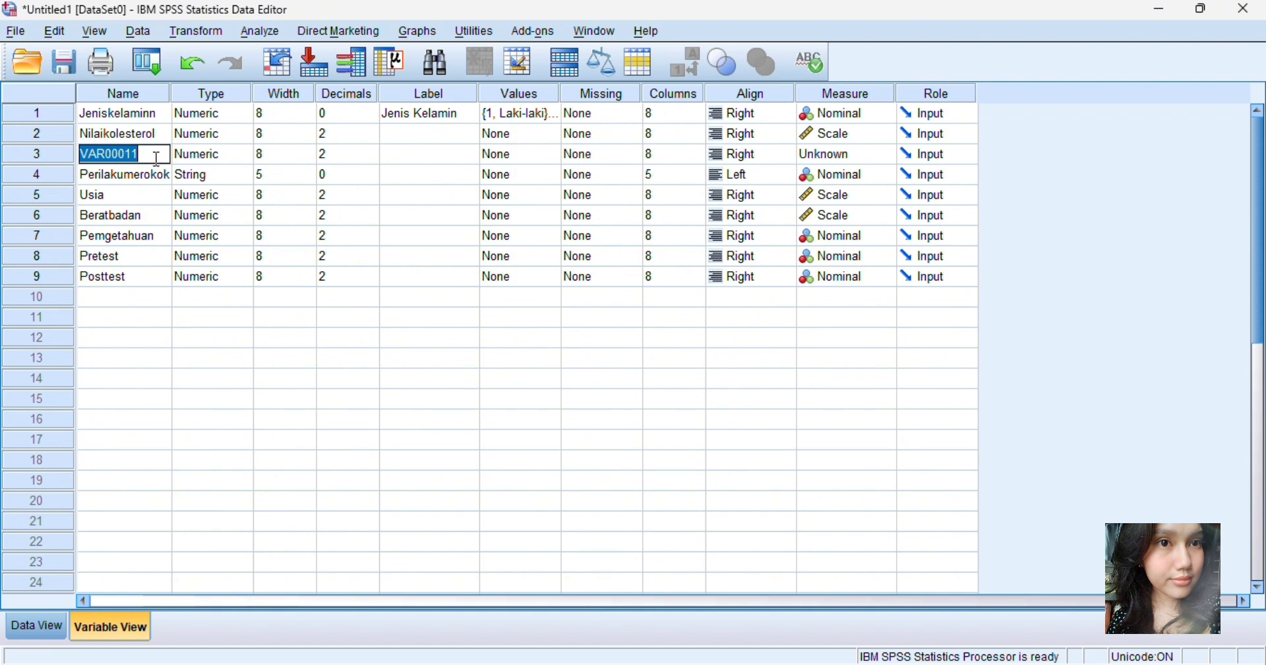
pyautogui.write('Perilak')
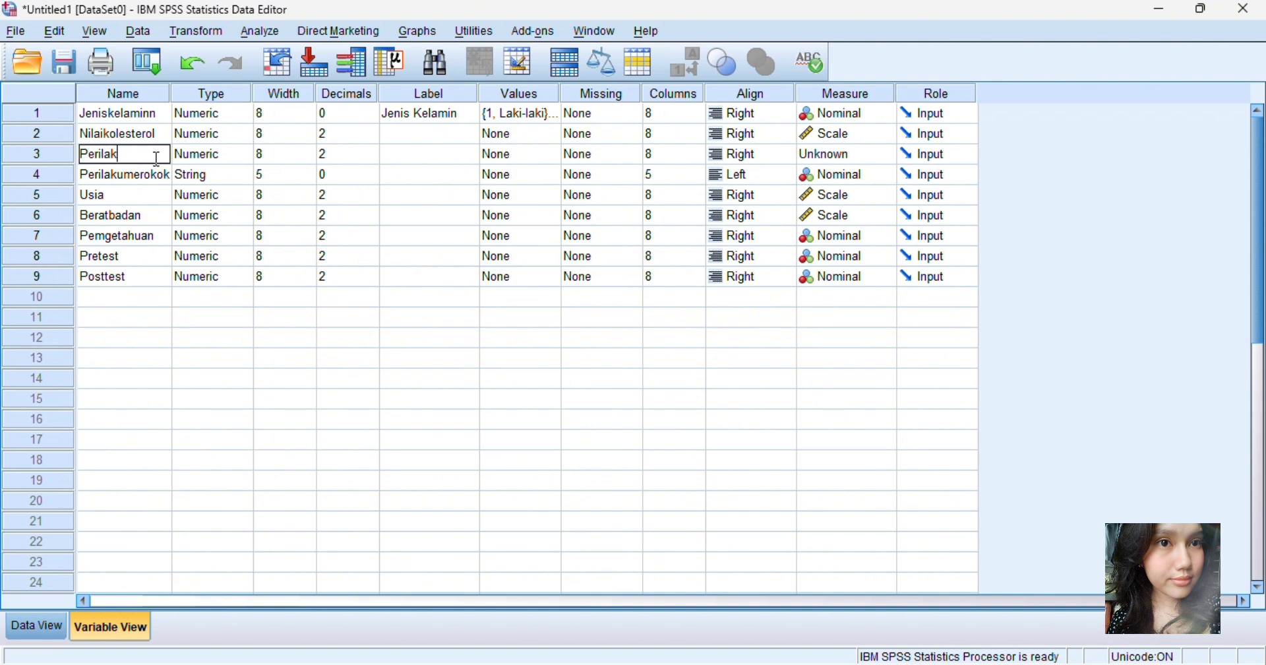
pyautogui.write('umerouok')
pyautogui.click(190, 174)
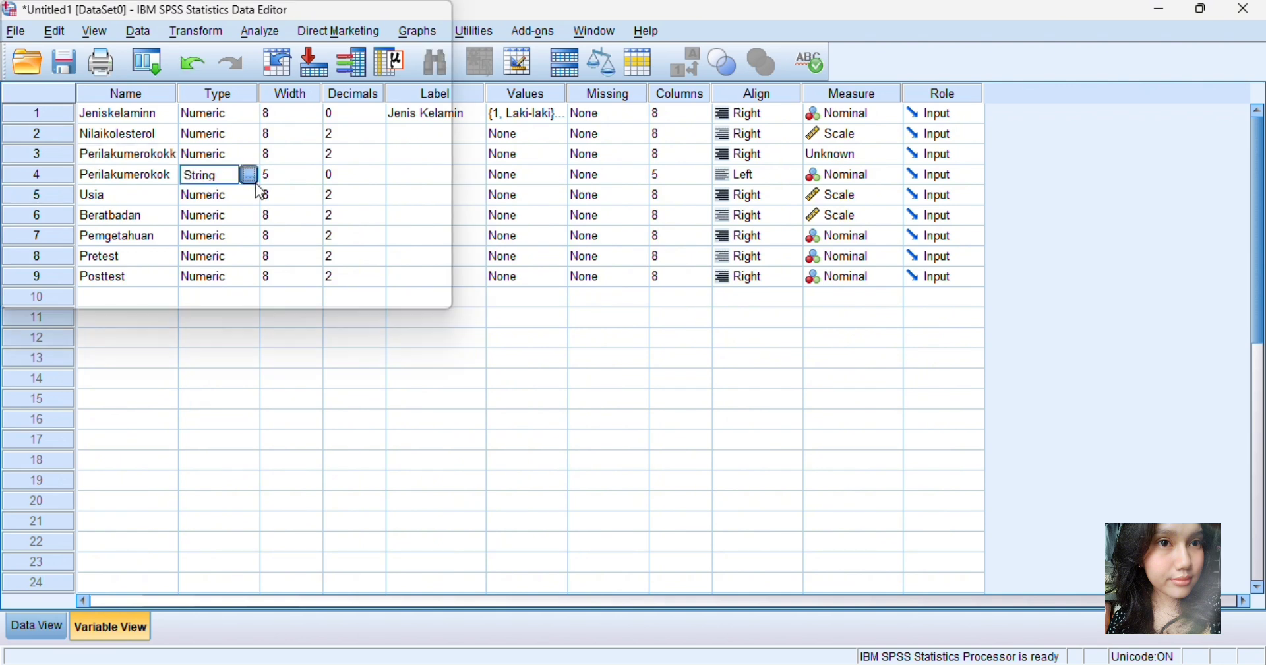
pyautogui.click(245, 174)
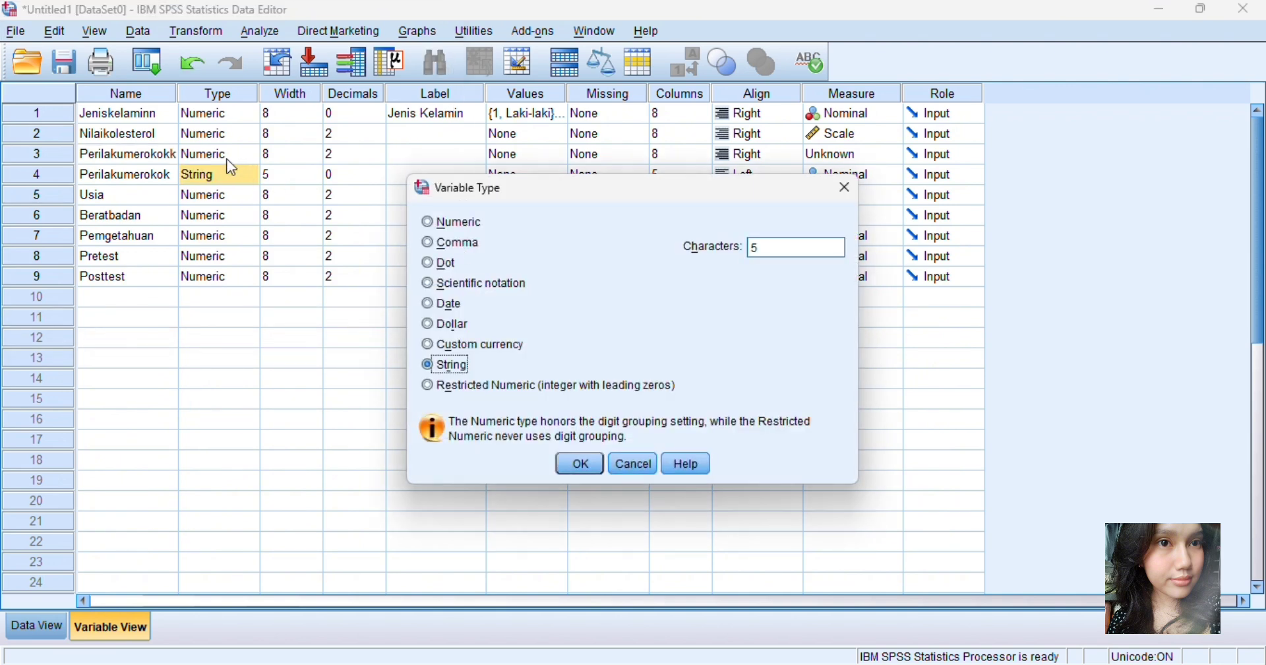
pyautogui.click(845, 188)
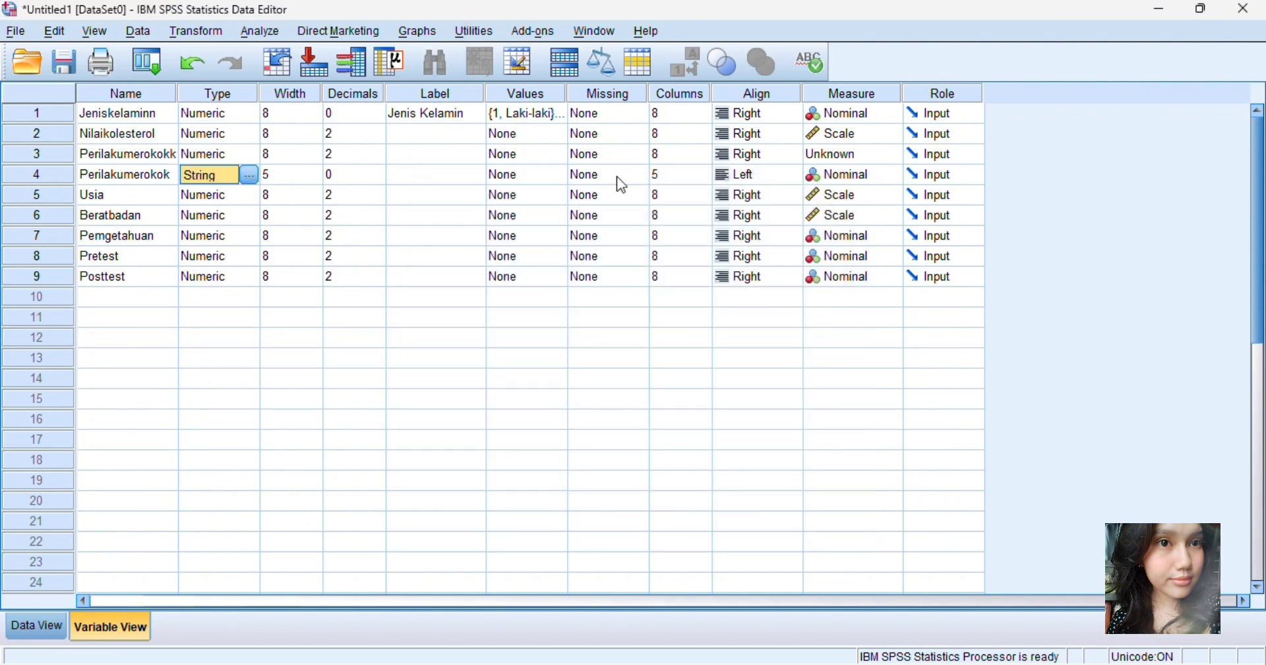
# Step: Set the number of decimals for the Perilakumerokokk variable to 0
pyautogui.click(333, 157)
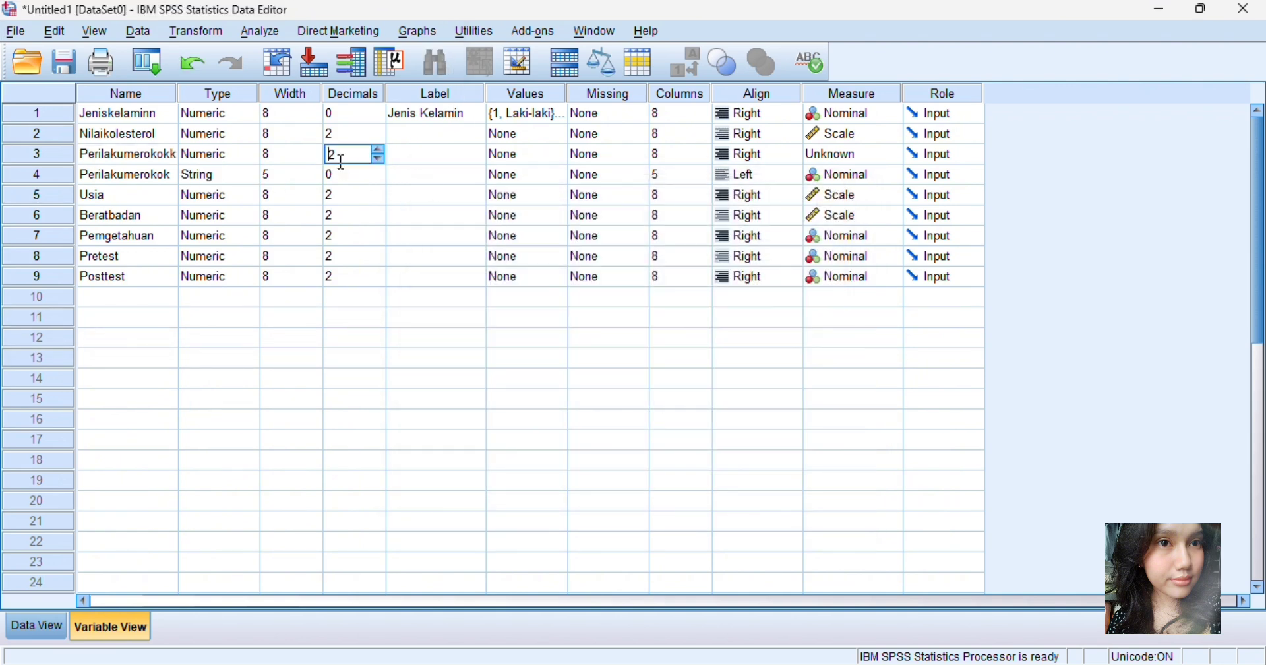
pyautogui.click(380, 159)
pyautogui.click(380, 159)
pyautogui.click(457, 154)
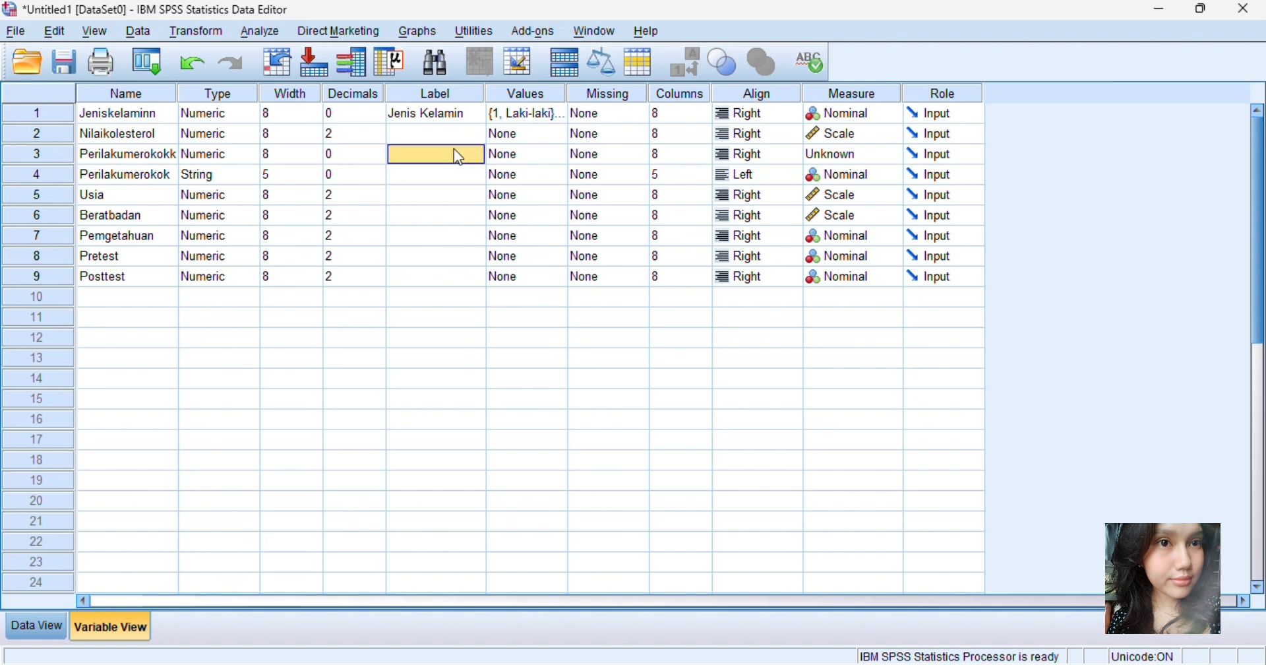
# Step: Define value labels for Perilakumerokokk with 1 as Ya and 2 as Tidak
pyautogui.click(541, 154)
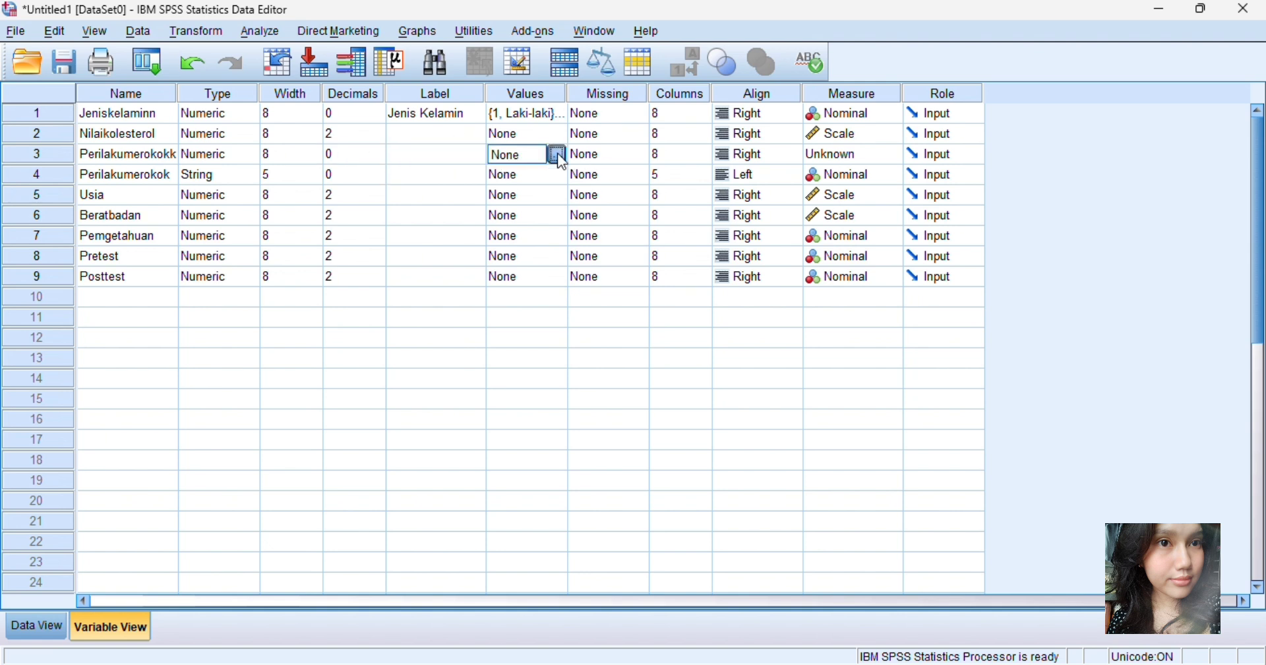
pyautogui.click(558, 155)
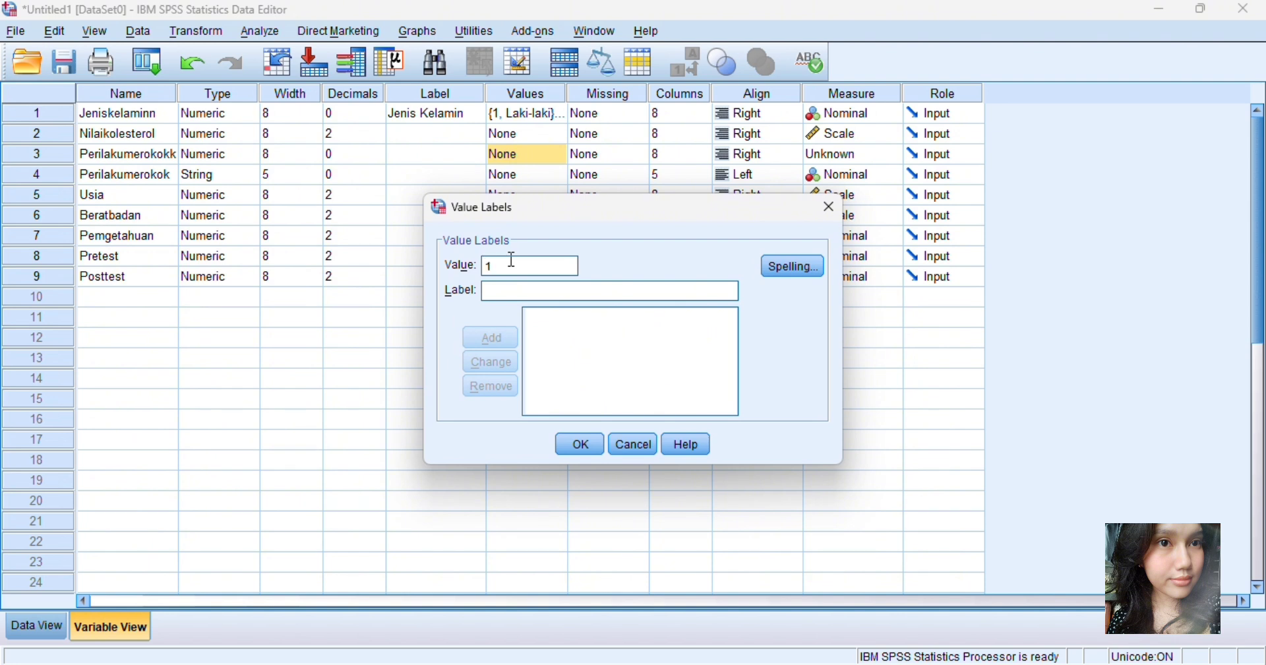
pyautogui.click(512, 294)
pyautogui.write('Ya')
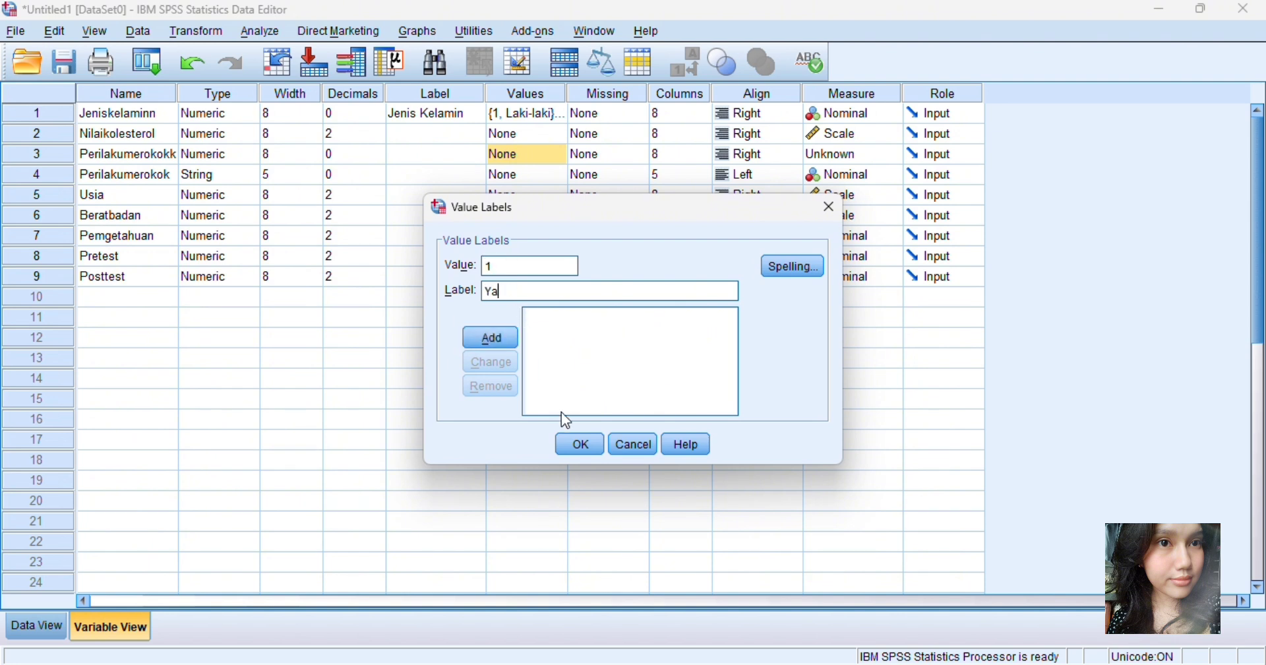
pyautogui.click(580, 444)
pyautogui.click(666, 367)
pyautogui.click(488, 337)
pyautogui.write('2')
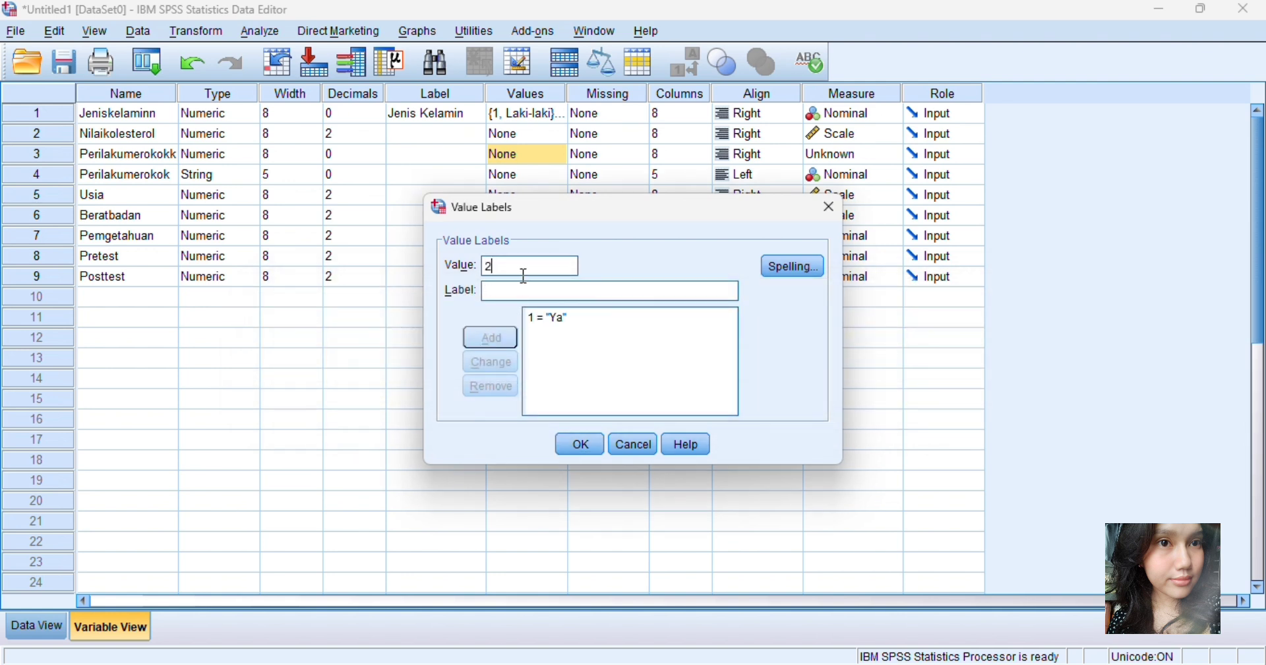
pyautogui.write(' = "T')
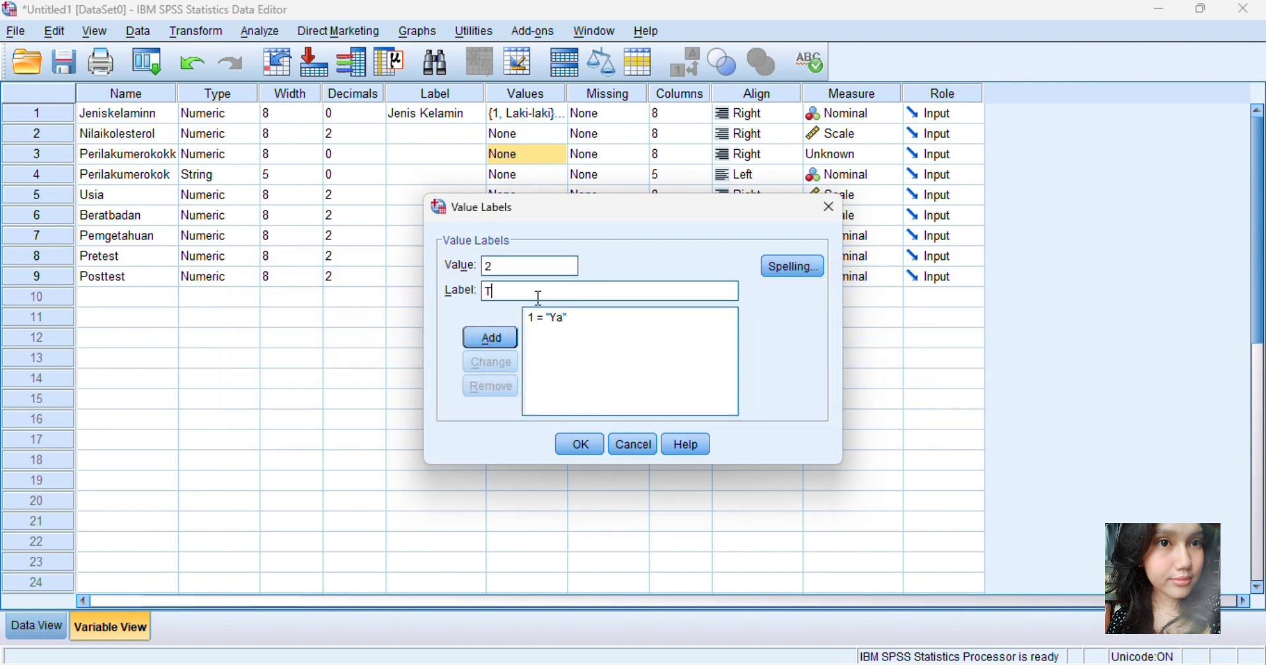
pyautogui.write('idak')
pyautogui.click(514, 339)
pyautogui.click(580, 444)
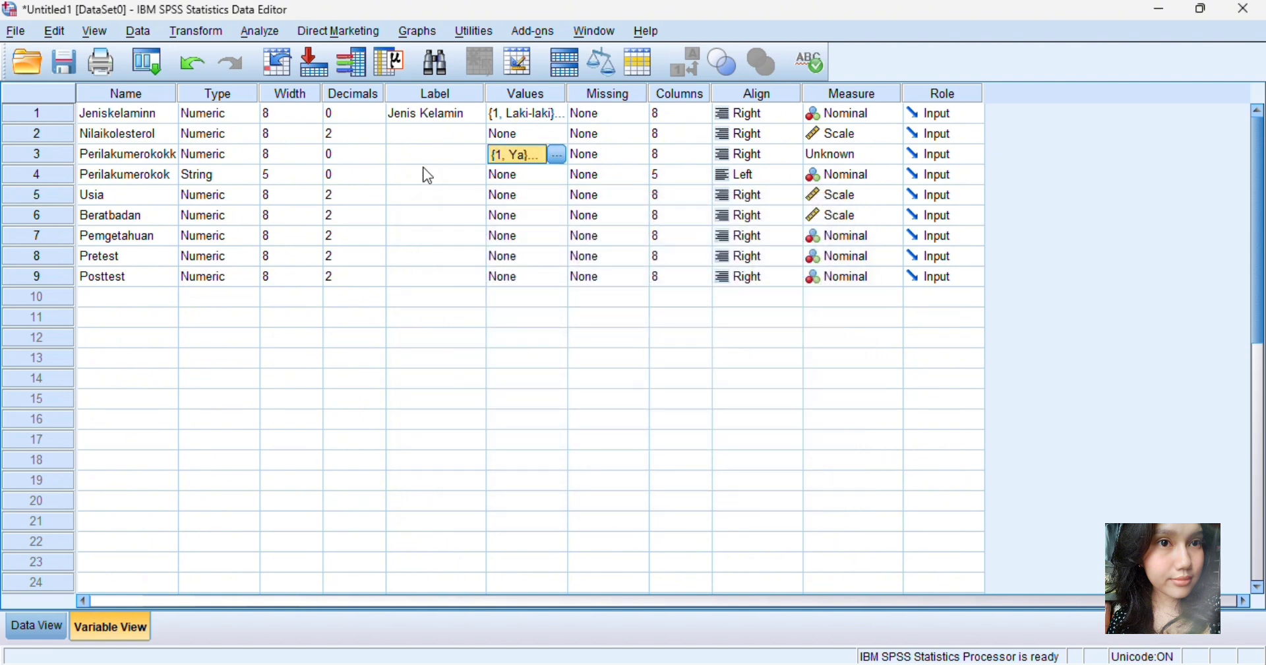
# Step: Set the measurement level of Perilakumerokokk to Nominal
pyautogui.click(358, 155)
pyautogui.click(513, 158)
pyautogui.click(847, 154)
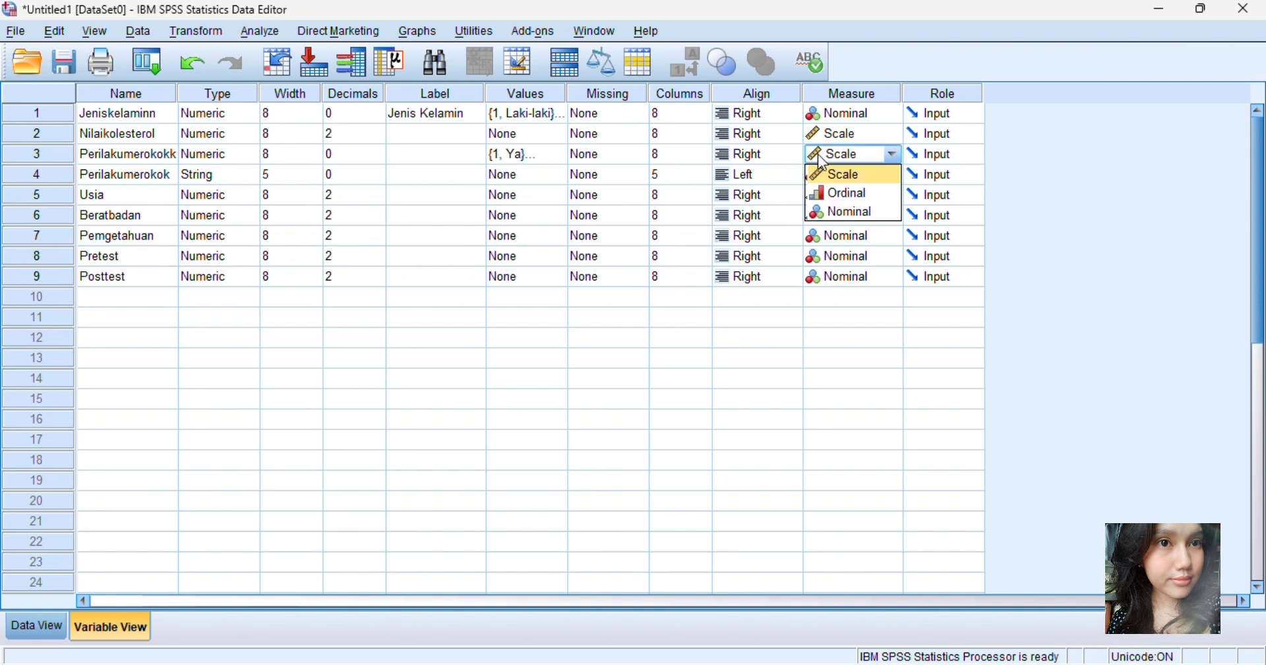
pyautogui.click(847, 211)
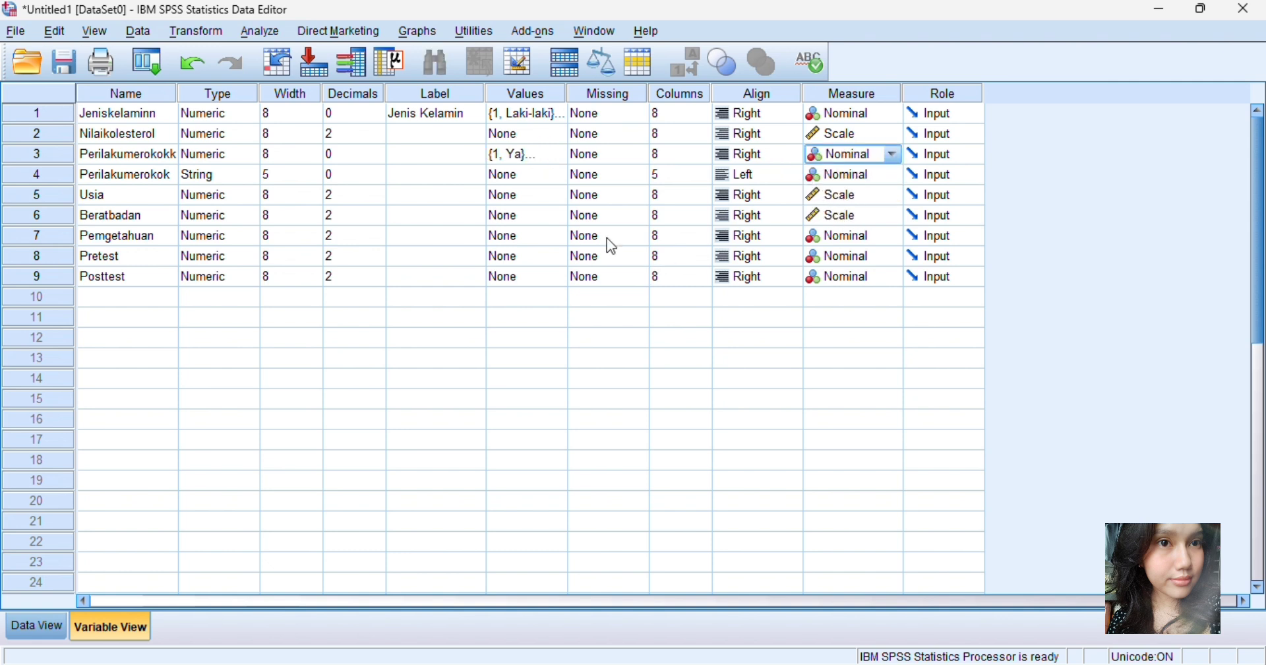
# Step: Code Perilakumerokokk in the data for cases 1 to 47, entering 1 for ya and 2 for tidak
pyautogui.click(36, 626)
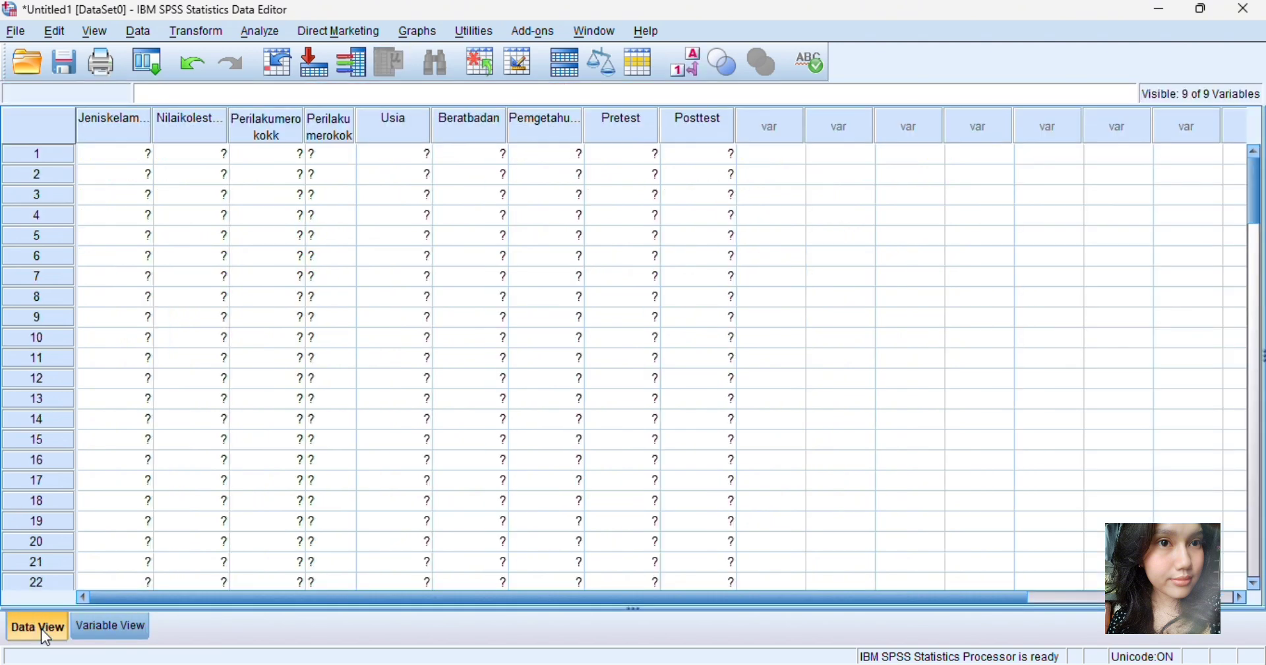
pyautogui.write('1')
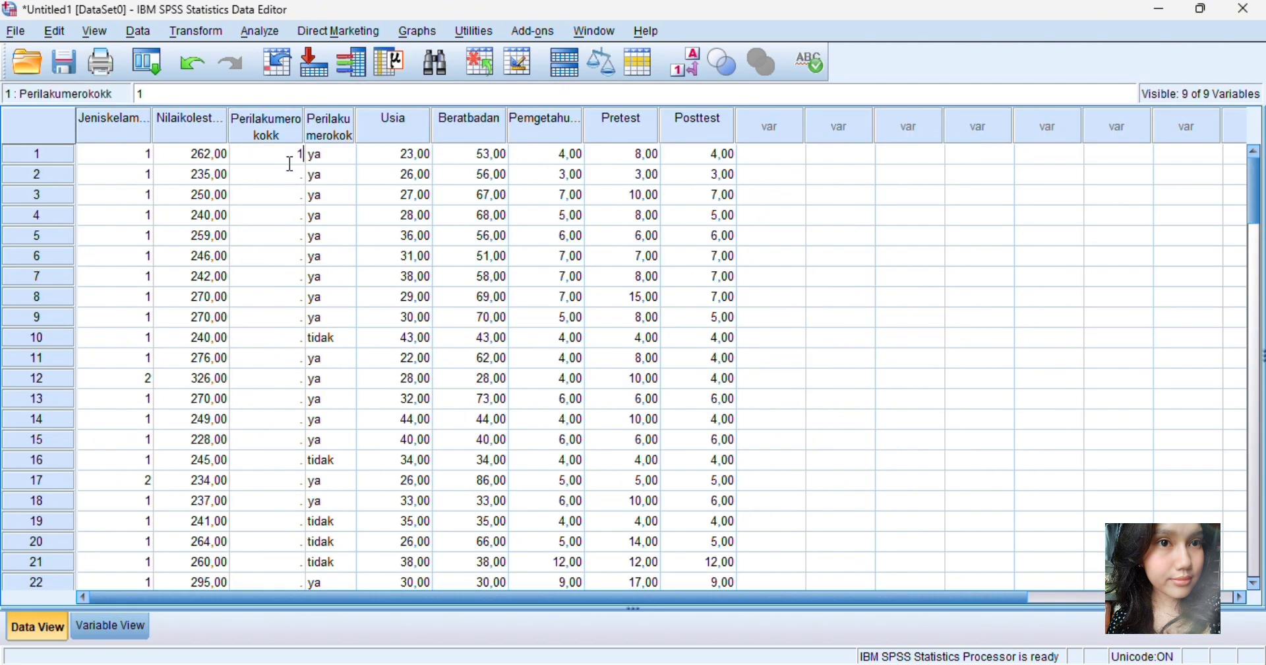
pyautogui.write(' 1 1 1 1 1 1 1 1 2 1 1 1 1 1 2 1 1 2 2 2 1')
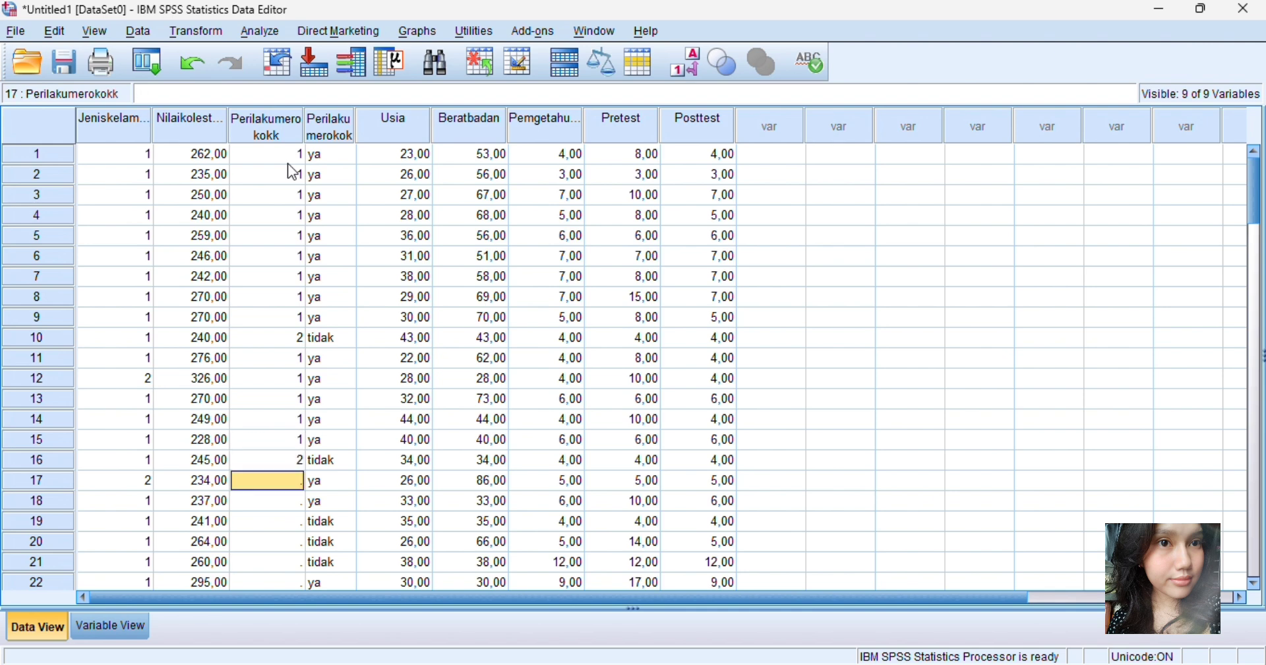
pyautogui.write(' 1 2')
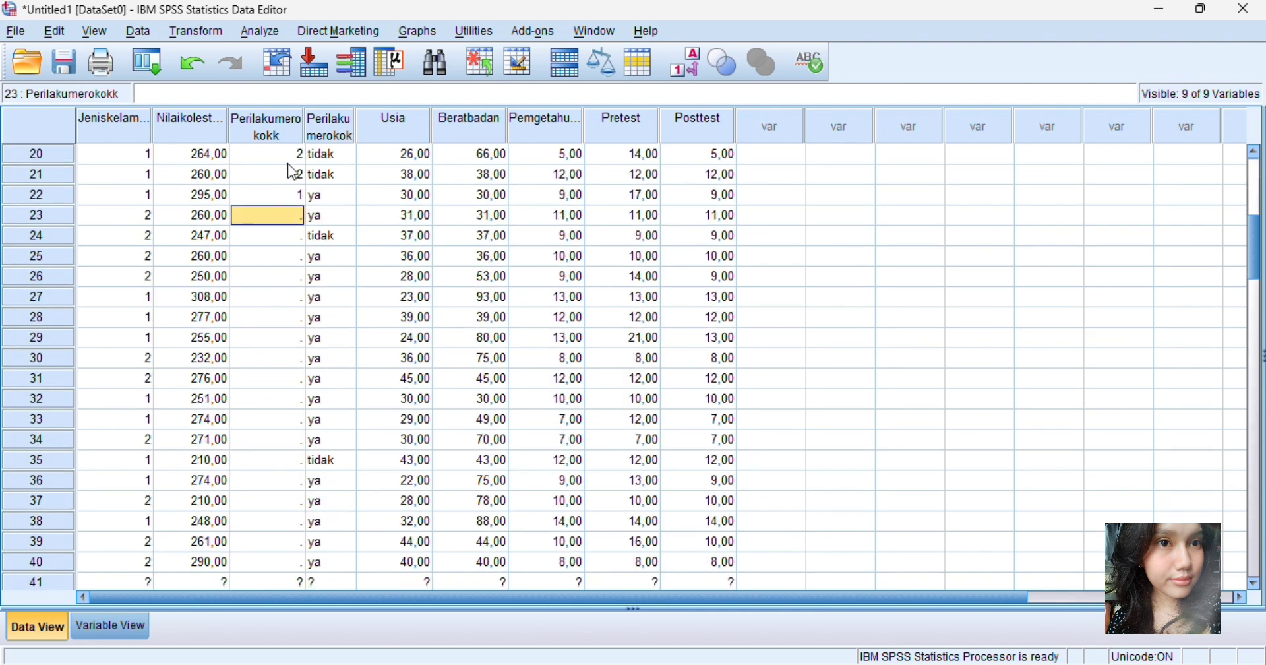
pyautogui.write(' 1')
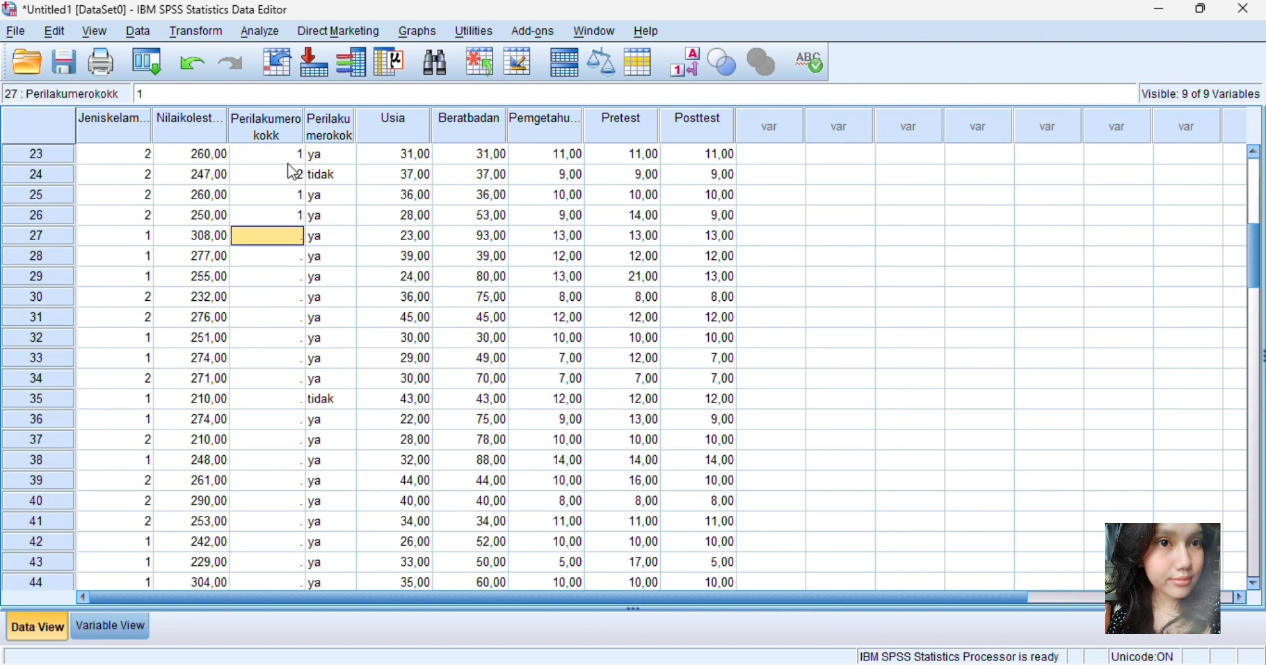
pyautogui.write(' 1 1 1 1 1 1 1 1')
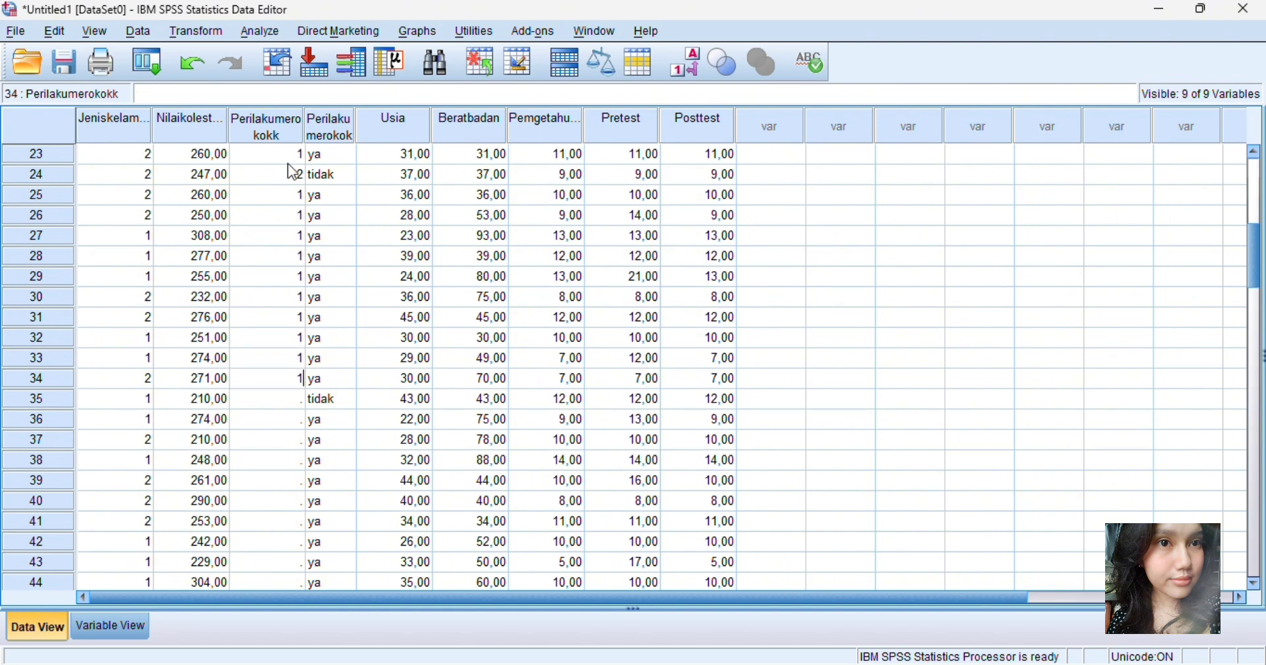
pyautogui.write(' 12 1 1 1 1 ')
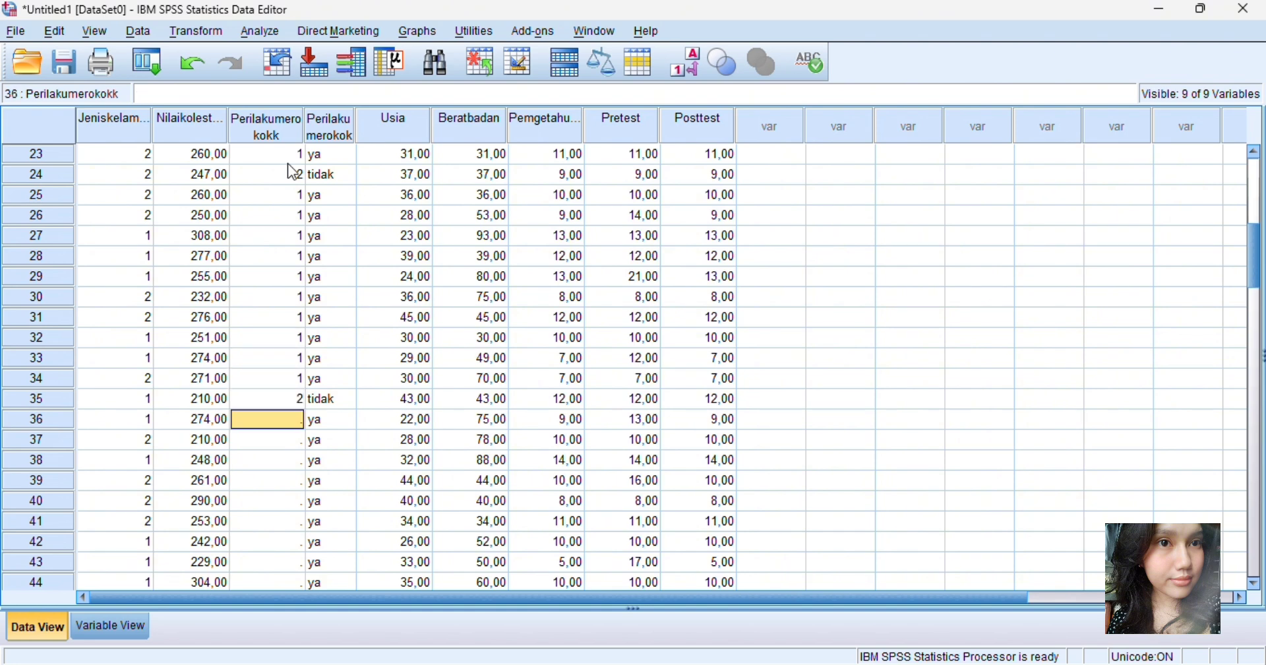
pyautogui.write('1 1 1 1 1')
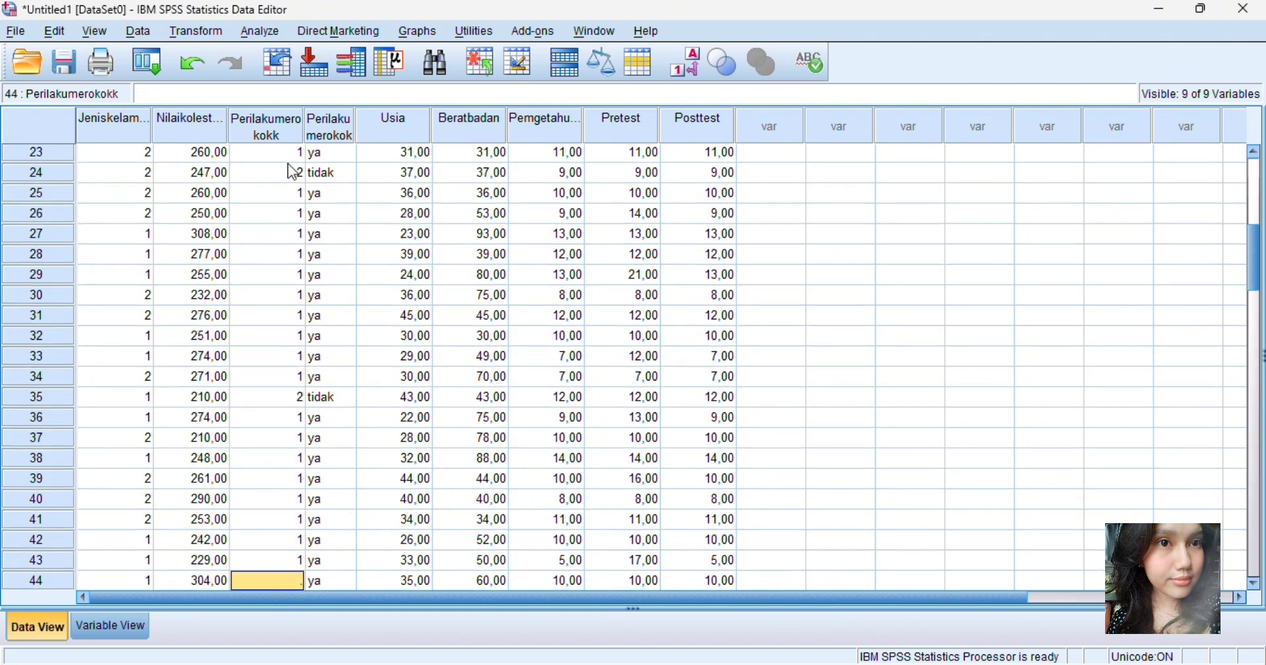
pyautogui.write(' 1')
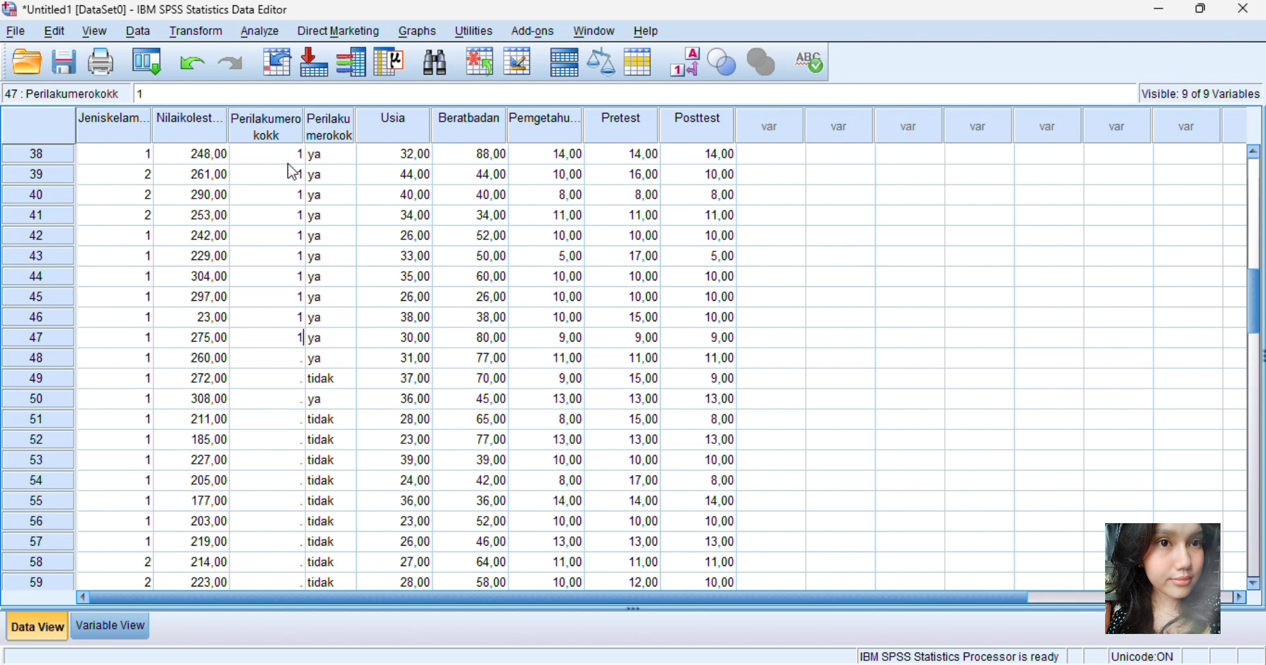
# Step: Continue coding Perilakumerokokk for cases 48 to 59, with 1 for cases 48 and 50 and 2 for the tidak cases
pyautogui.write(' 1 1 1 2 1 2 2 2 2 2 2 2 2')
pyautogui.press('Return')
pyautogui.press('Return')
pyautogui.press('Return')
pyautogui.press('Return')
pyautogui.press('Return')
pyautogui.press('Return')
pyautogui.press('Return')
pyautogui.press('Return')
pyautogui.press('Return')
pyautogui.press('Return')
pyautogui.press('Return')
pyautogui.press('Return')
pyautogui.press('Return')
pyautogui.press('Return')
pyautogui.press('Return')
pyautogui.press('Return')
pyautogui.press('Return')
pyautogui.press('Return')
pyautogui.press('Return')
pyautogui.press('Return')
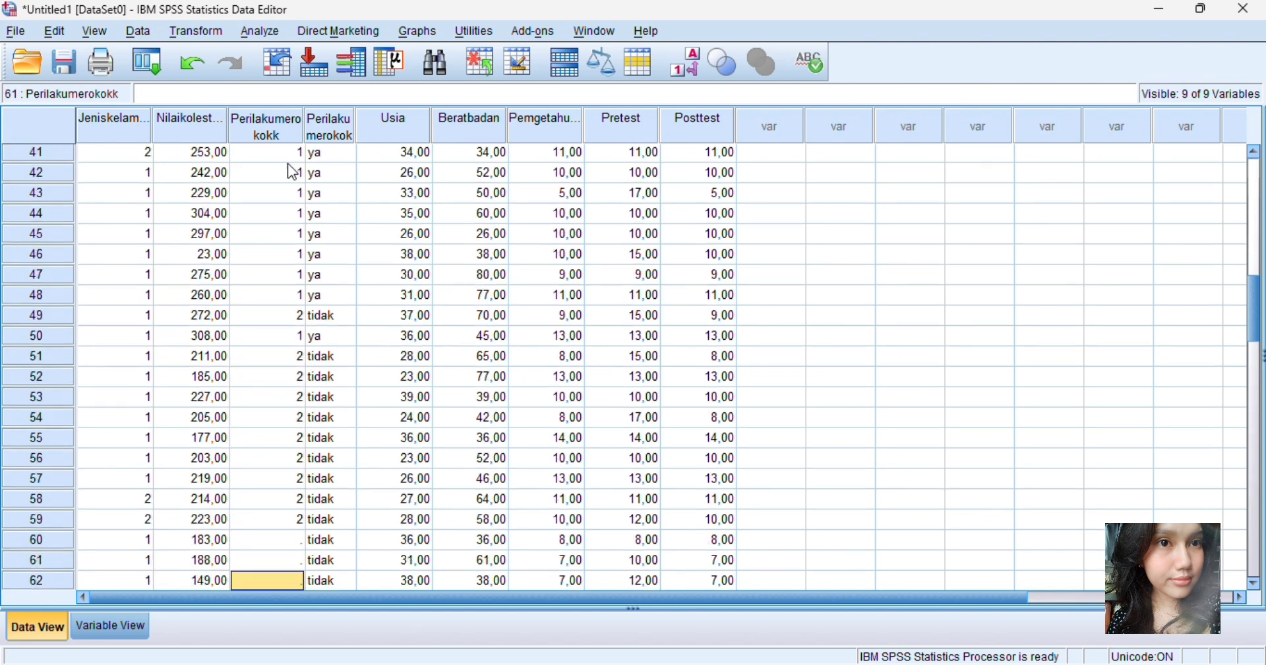
# Step: Code Perilakumerokokk for cases 60 to 80, with 1 for cases 63–65, 73 and 74 and 2 for the others
pyautogui.click(300, 170)
pyautogui.write('2')
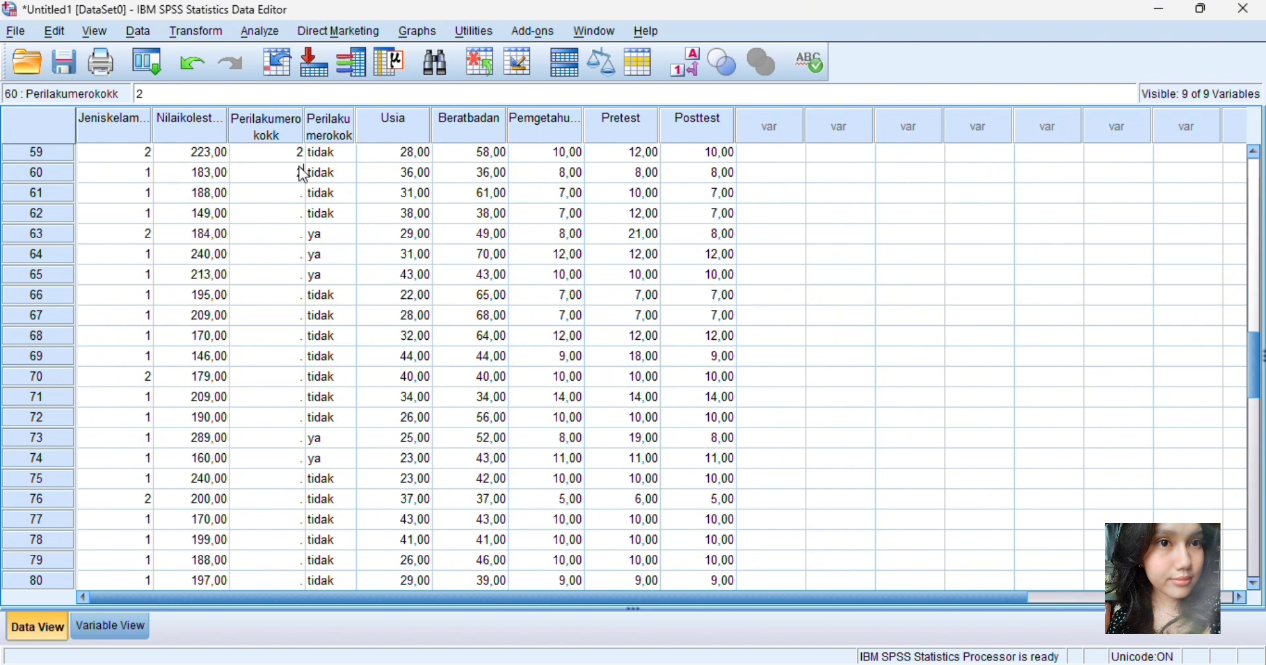
pyautogui.write(' 2 2 1 1 1 2 2 2 2 2 2 2 1 1 2 2 2 2 2 2')
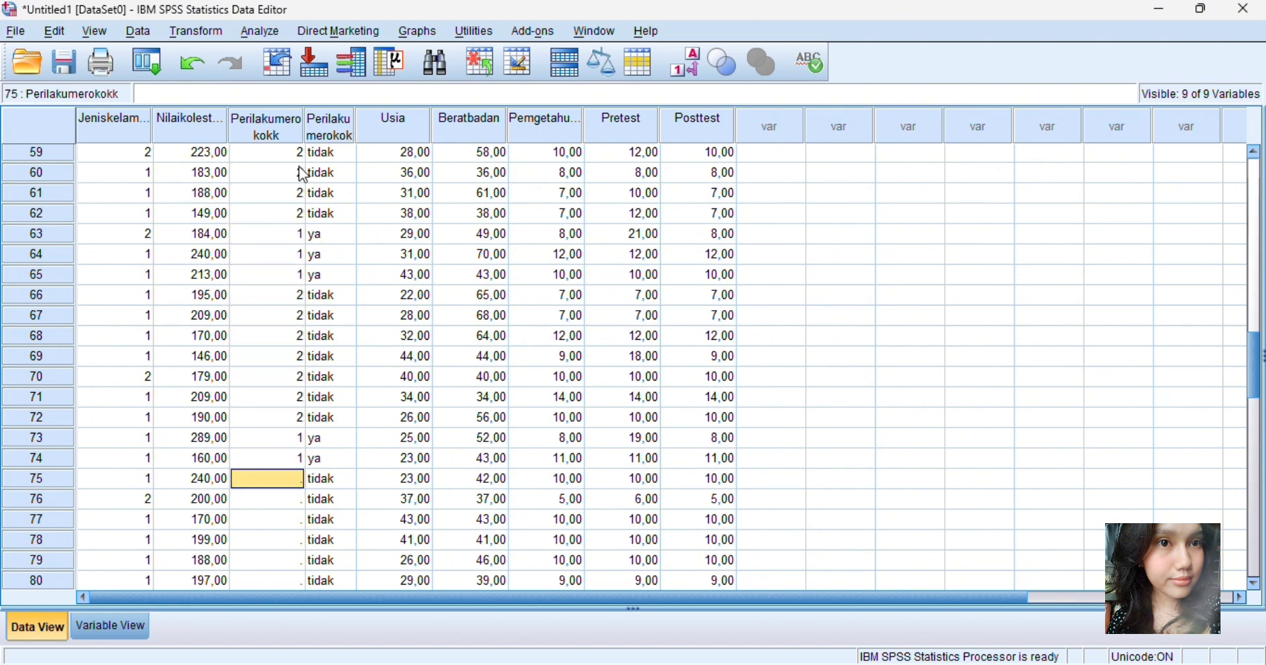
pyautogui.press('Return')
pyautogui.scroll(-5, 299, 167)
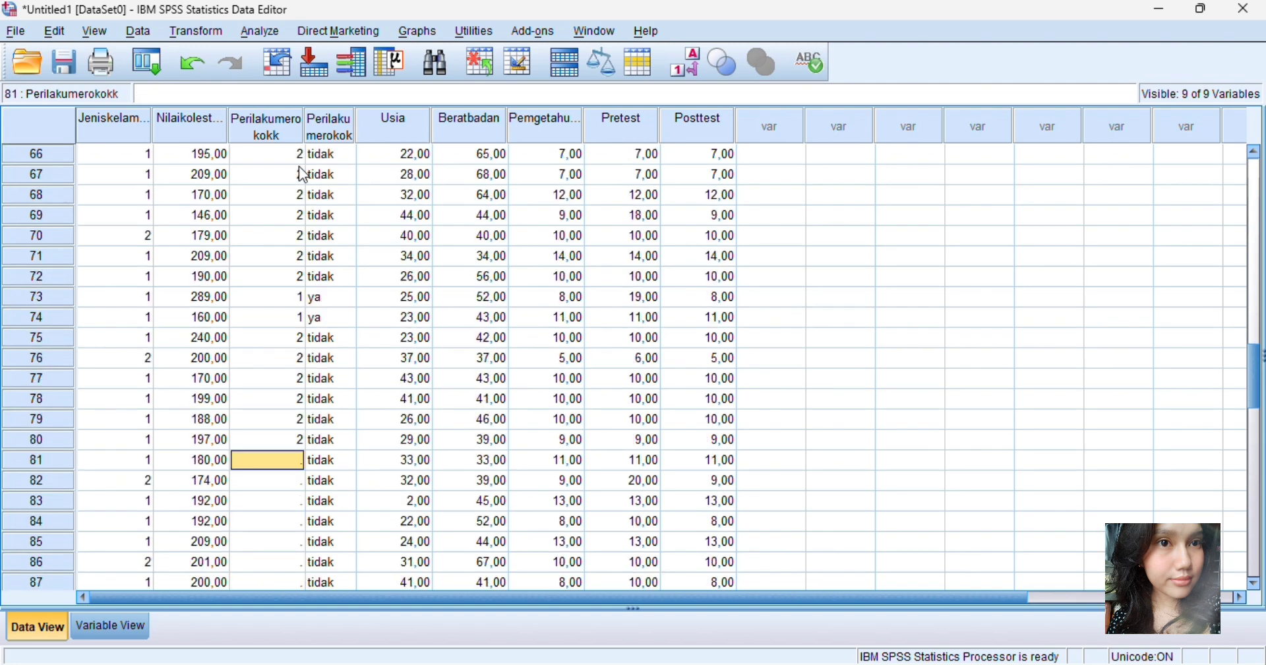
# Step: Code Perilakumerokokk for cases 81 to 100, with 1 for case 98 and 2 for all the others
pyautogui.write('2')
pyautogui.press('Return')
pyautogui.write('2 2 2 2 2 2 2 2 2')
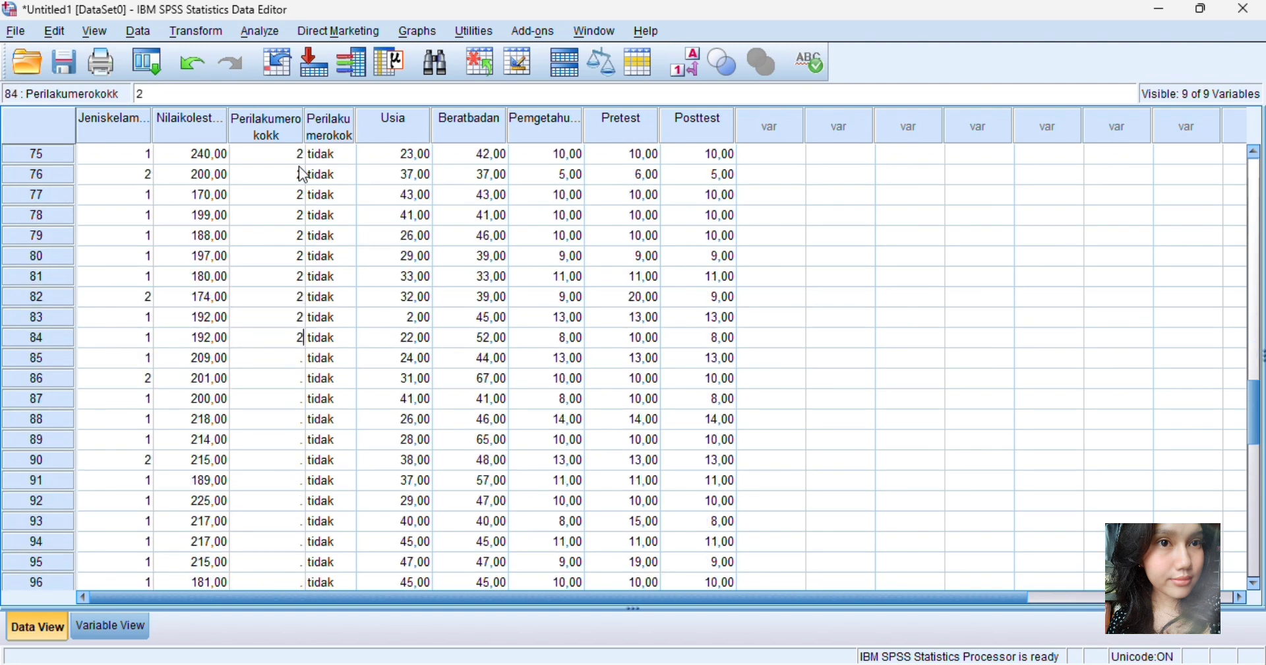
pyautogui.write(' 2 2 2 2 2 2')
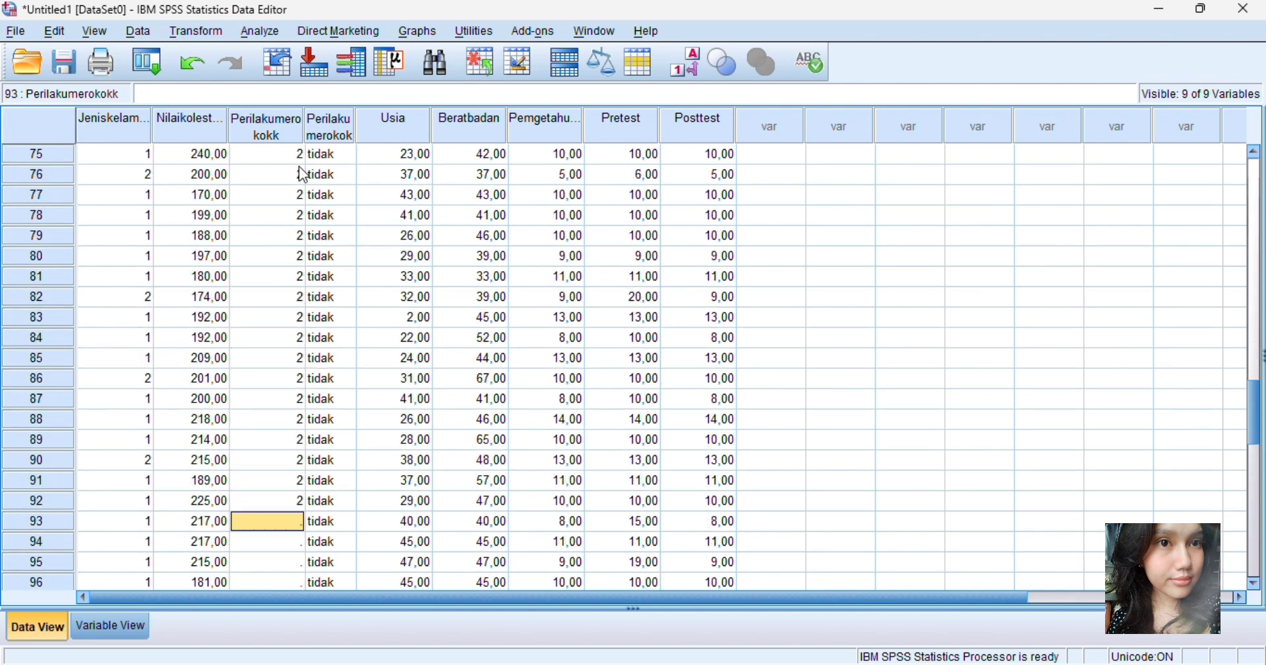
pyautogui.scroll(-3, 299, 167)
pyautogui.write('22')
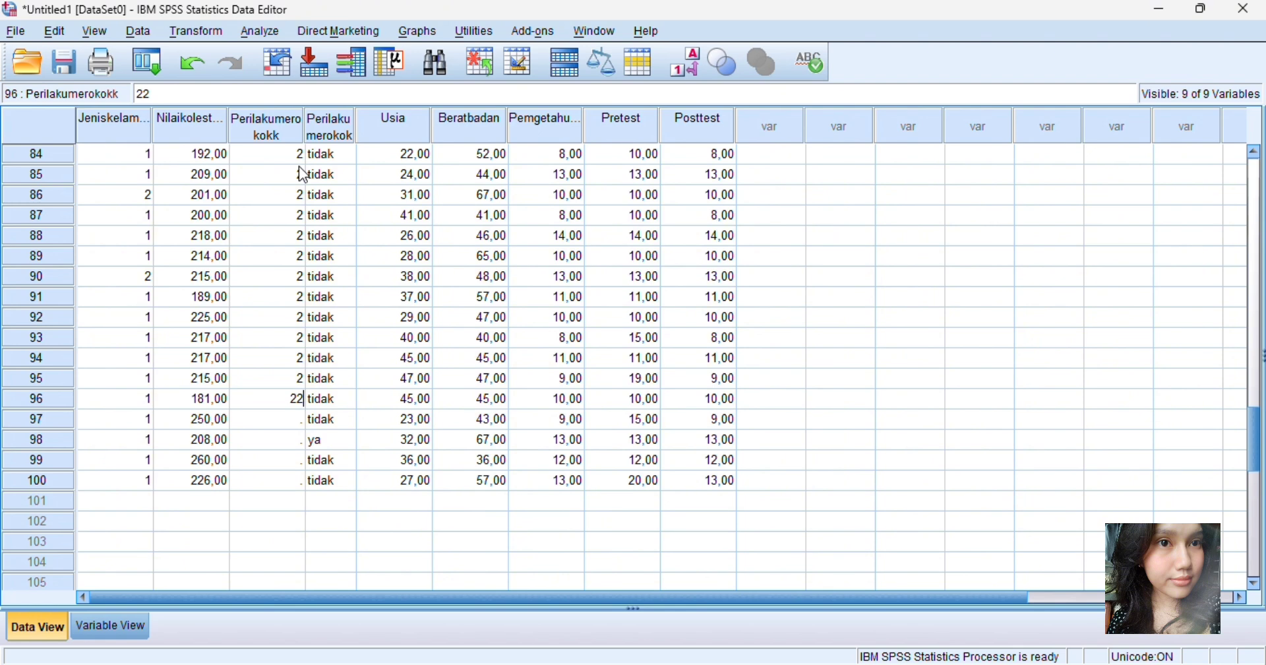
pyautogui.press('BackSpace')
pyautogui.write('2 1 2 2')
pyautogui.scroll(1, 299, 166)
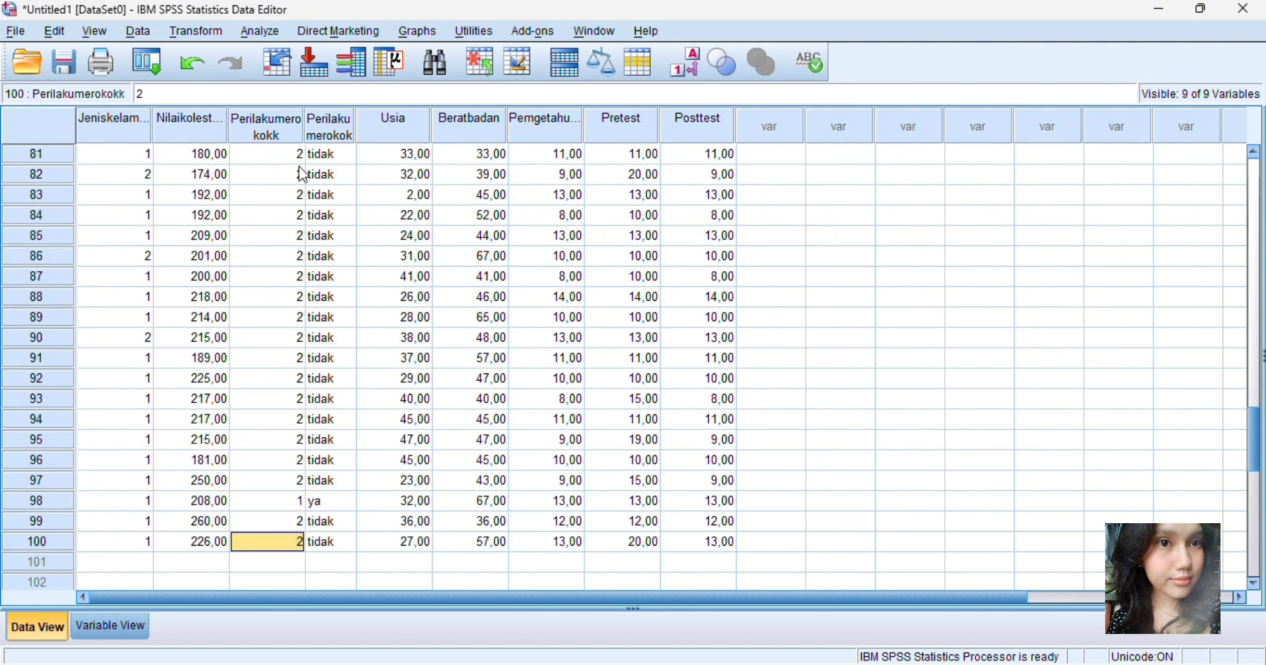
pyautogui.scroll(20, 298, 166)
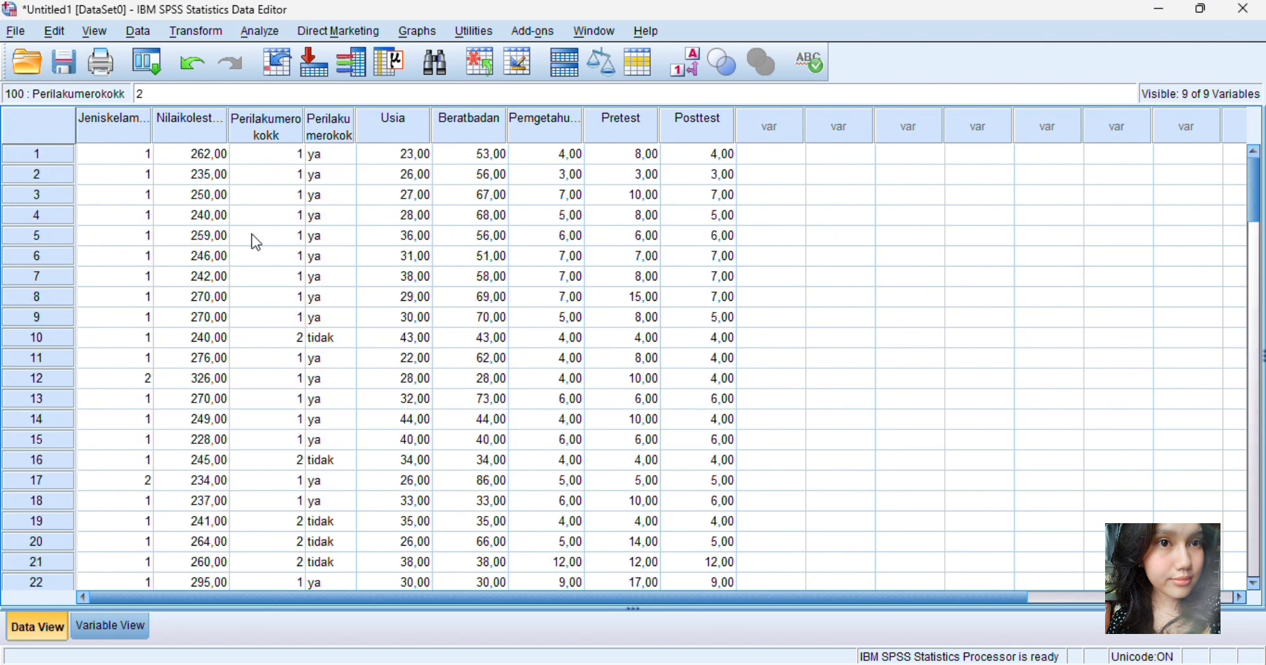
# Step: Give the Perilakumerokokk variable the label Perilaku Merokok in the variable definitions
pyautogui.click(105, 626)
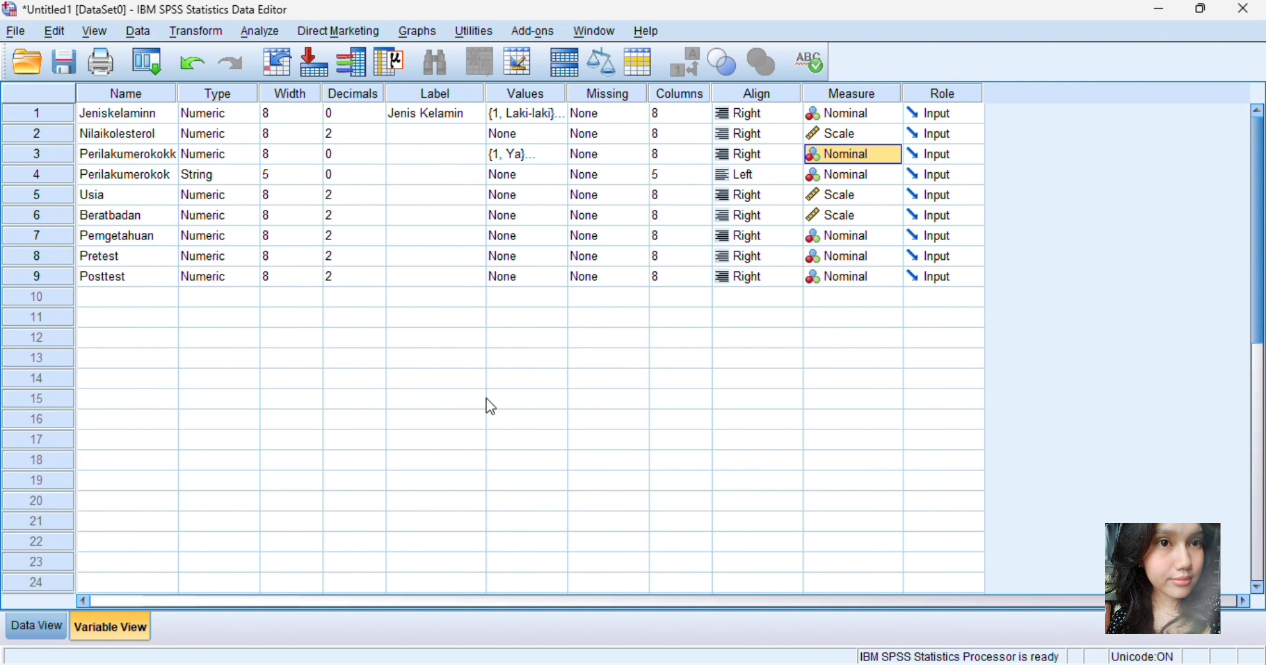
pyautogui.click(579, 157)
pyautogui.click(444, 164)
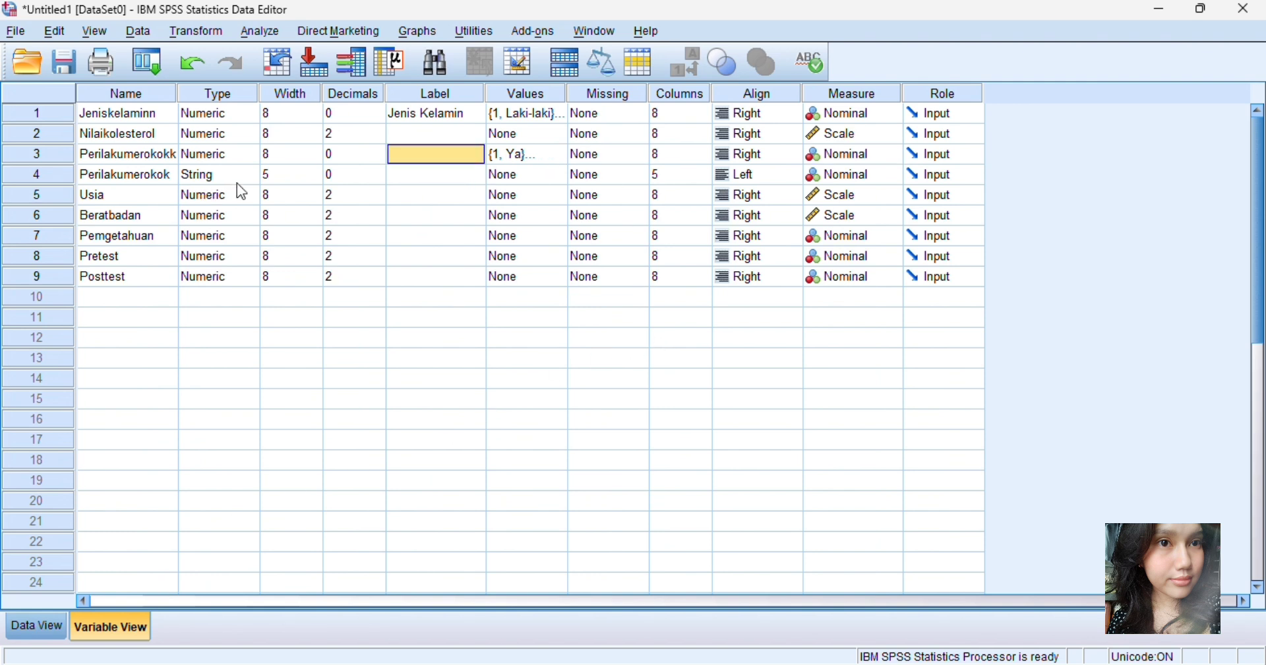
pyautogui.write('Peril')
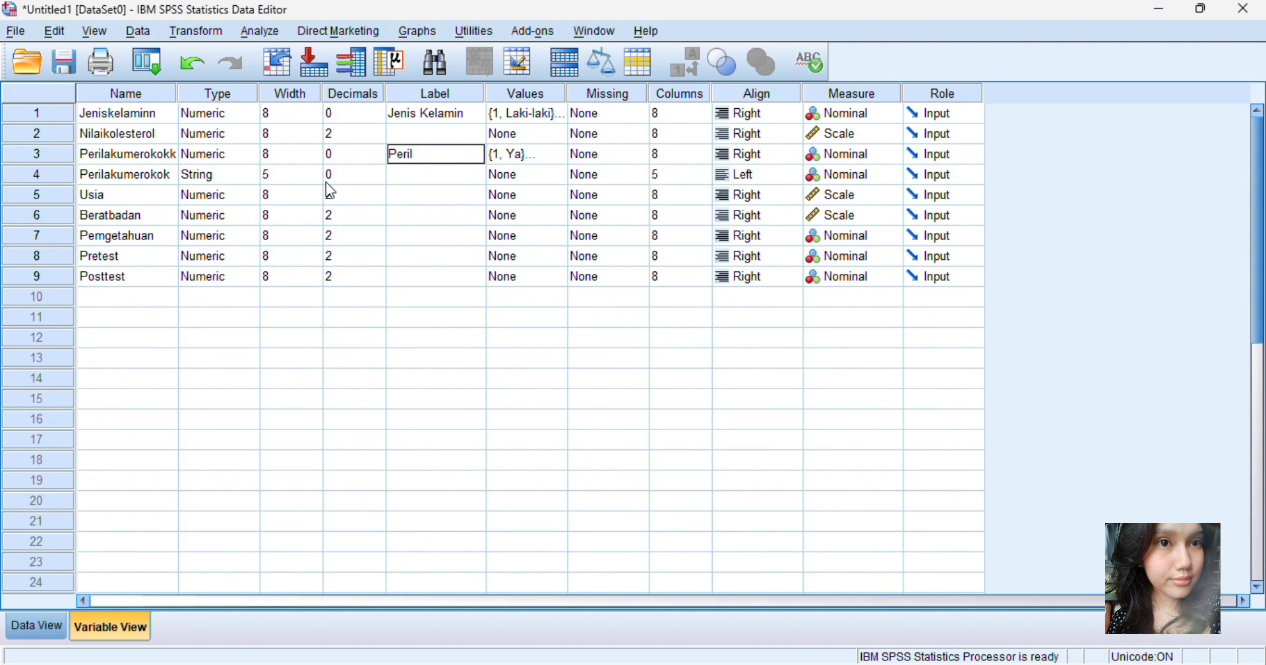
pyautogui.write('aku Merokok')
# Step: Delete the original string variable Perilakumerokok from the variable definitions
pyautogui.click(137, 179)
pyautogui.rightClick(137, 178)
pyautogui.rightClick(51, 175)
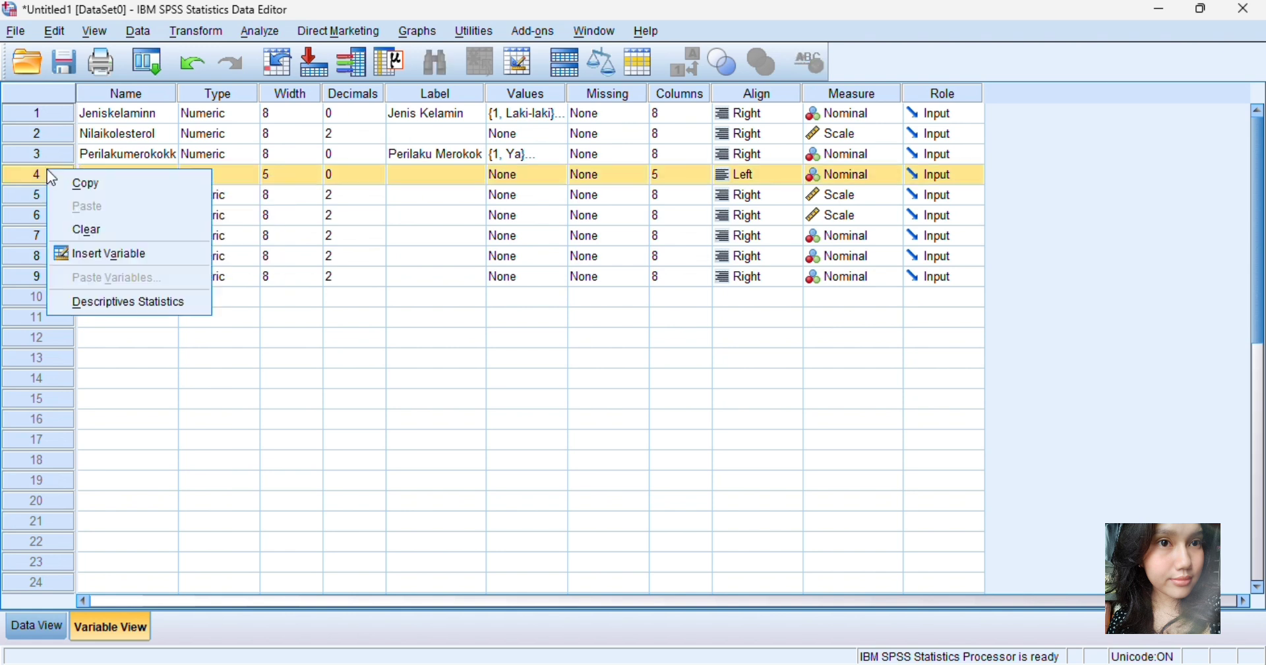
pyautogui.click(112, 232)
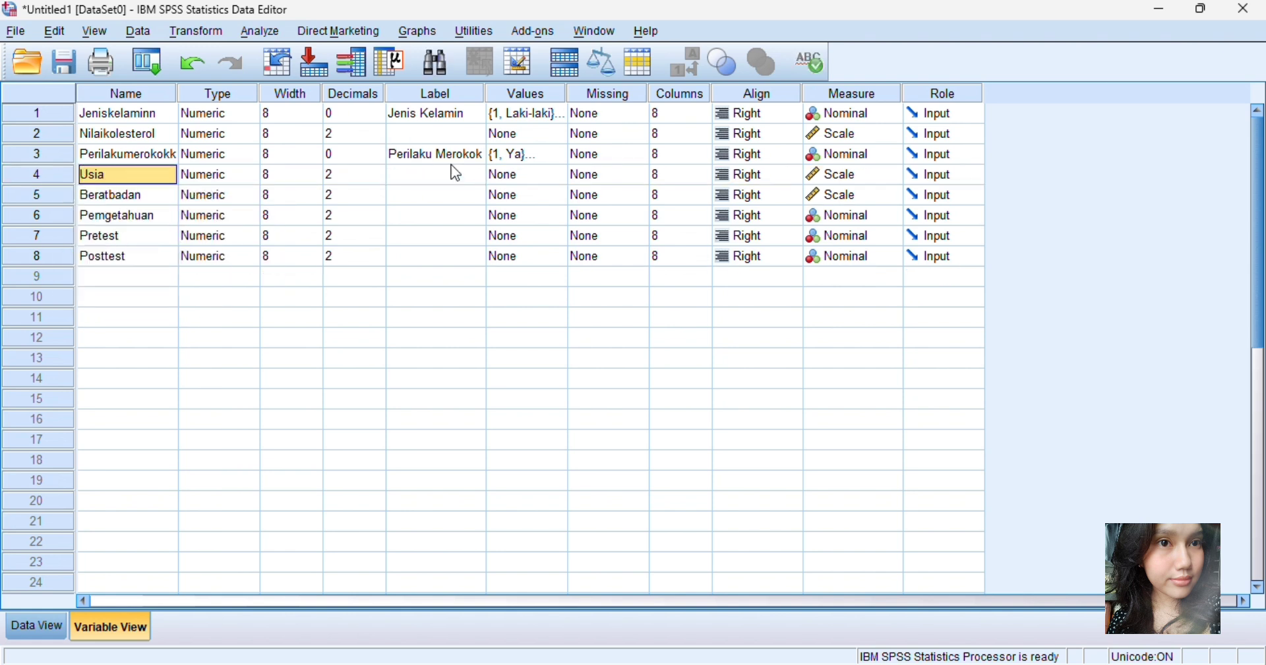
# Step: Set the decimals of the Nilaikolesterol and Usia variables to 0
pyautogui.click(353, 134)
pyautogui.click(384, 138)
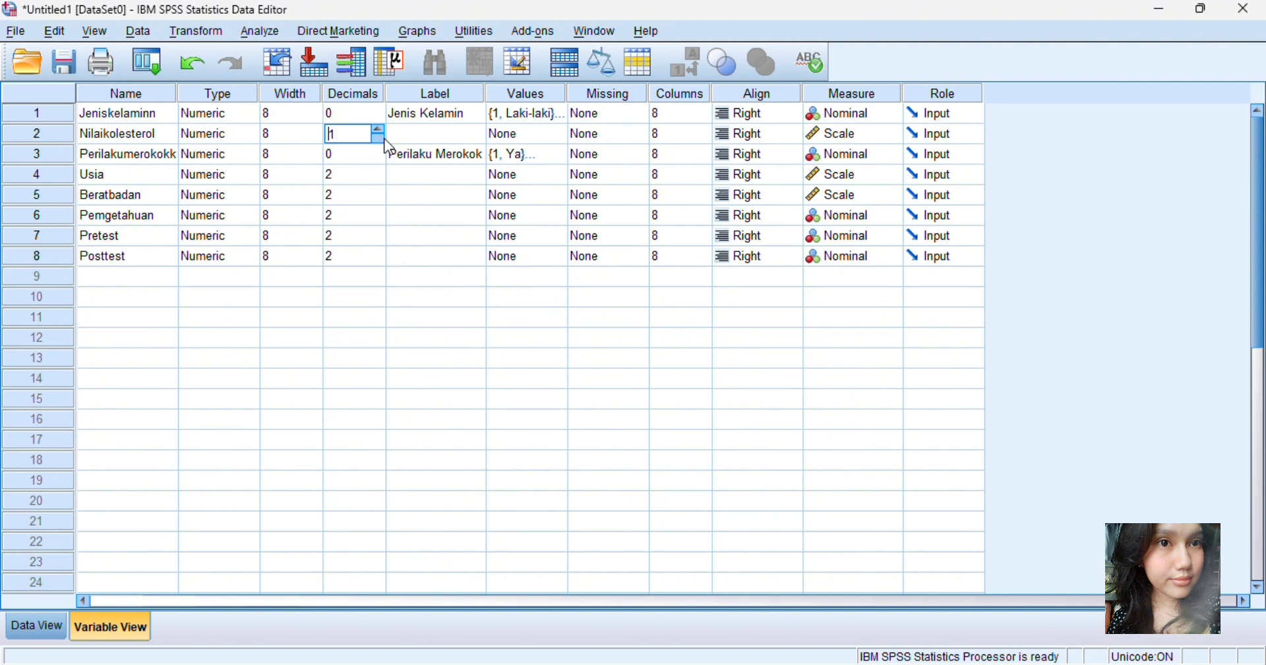
pyautogui.click(384, 138)
pyautogui.click(381, 174)
pyautogui.click(382, 173)
pyautogui.click(384, 176)
pyautogui.click(384, 176)
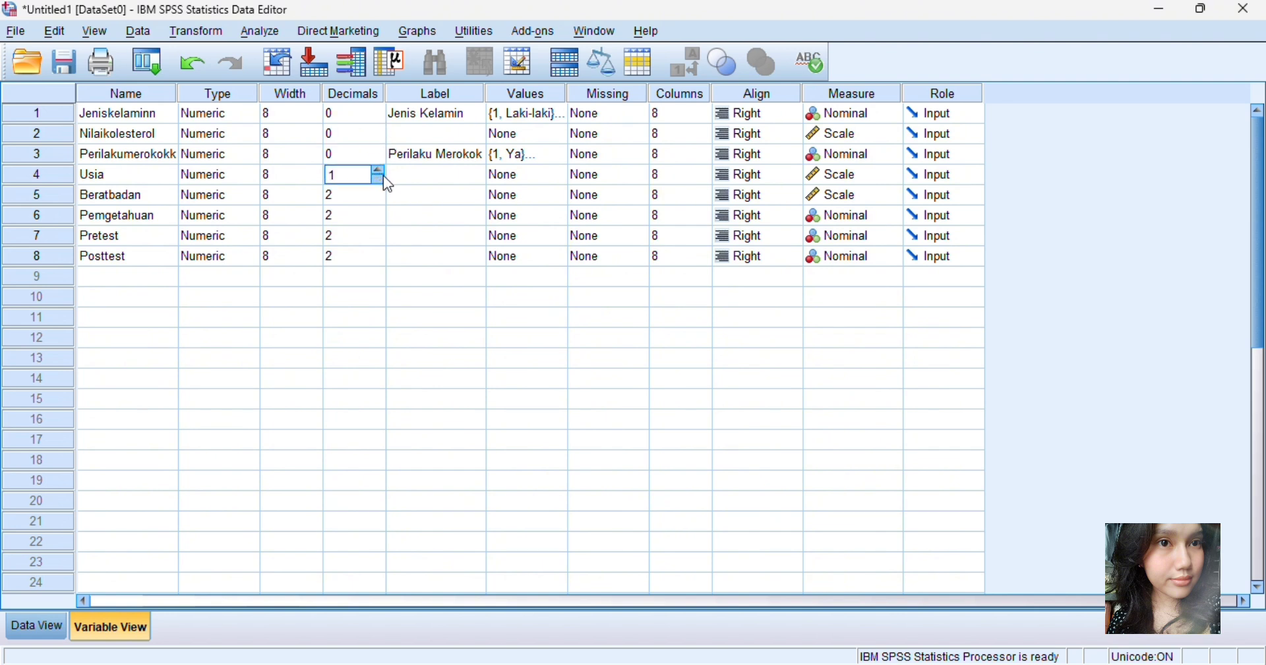
pyautogui.click(384, 177)
# Step: Set the decimals of the Beratbadan and Pemgetahuan variables to 0
pyautogui.click(376, 198)
pyautogui.click(380, 199)
pyautogui.click(380, 199)
pyautogui.click(376, 218)
pyautogui.click(377, 220)
pyautogui.click(378, 221)
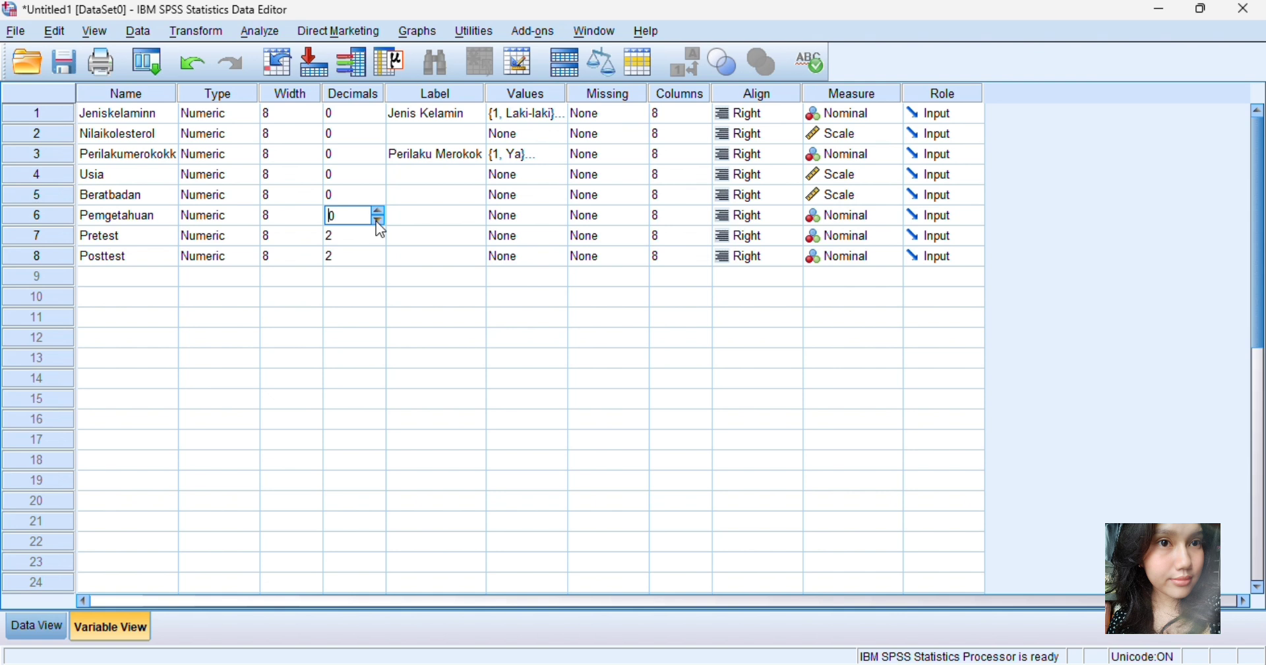
# Step: Set the decimals of the Pretest and Posttest variables to 0
pyautogui.click(371, 237)
pyautogui.click(379, 240)
pyautogui.click(379, 240)
pyautogui.click(369, 257)
pyautogui.click(381, 262)
pyautogui.click(381, 262)
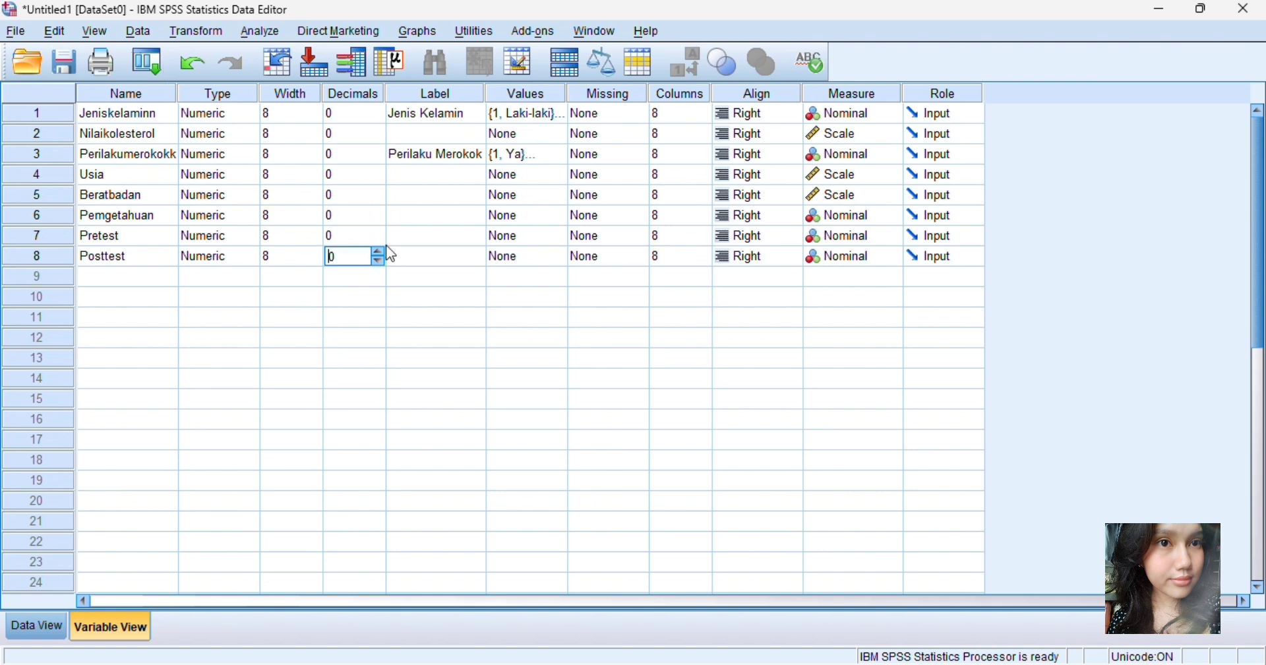
# Step: Label variables 2, 4, 5 and 6 as Nilai Kolesterol, Usia, Berat Badan and Pengetahuan
pyautogui.click(453, 133)
pyautogui.write('Ni')
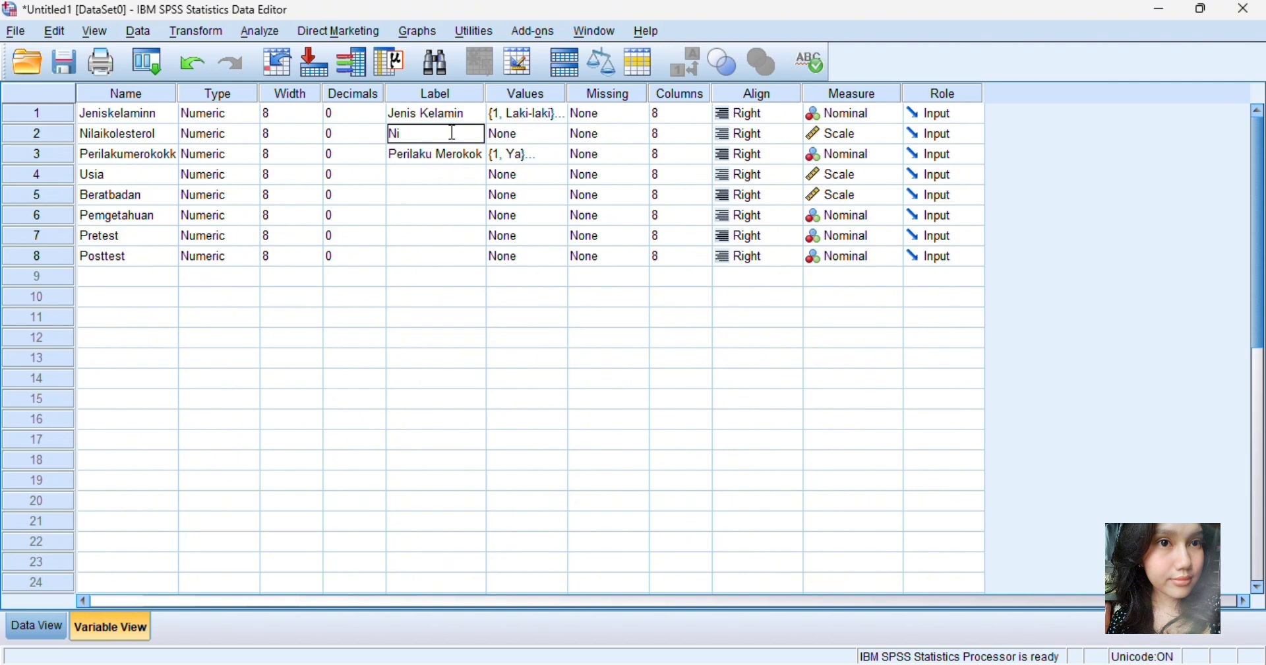
pyautogui.write('lai K')
pyautogui.press('Return')
pyautogui.press('Return')
pyautogui.write('Usia')
pyautogui.press('Return')
pyautogui.write('Berat Ba')
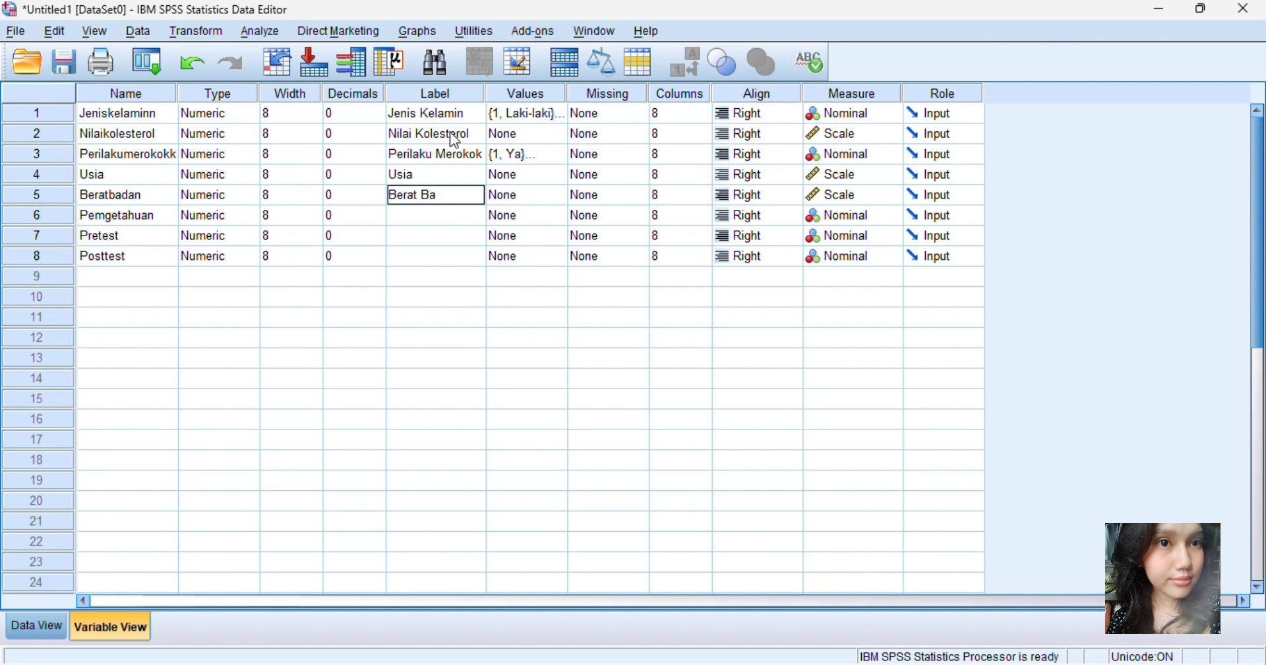
pyautogui.write('dan')
pyautogui.press('Return')
pyautogui.write('Pengetahuan')
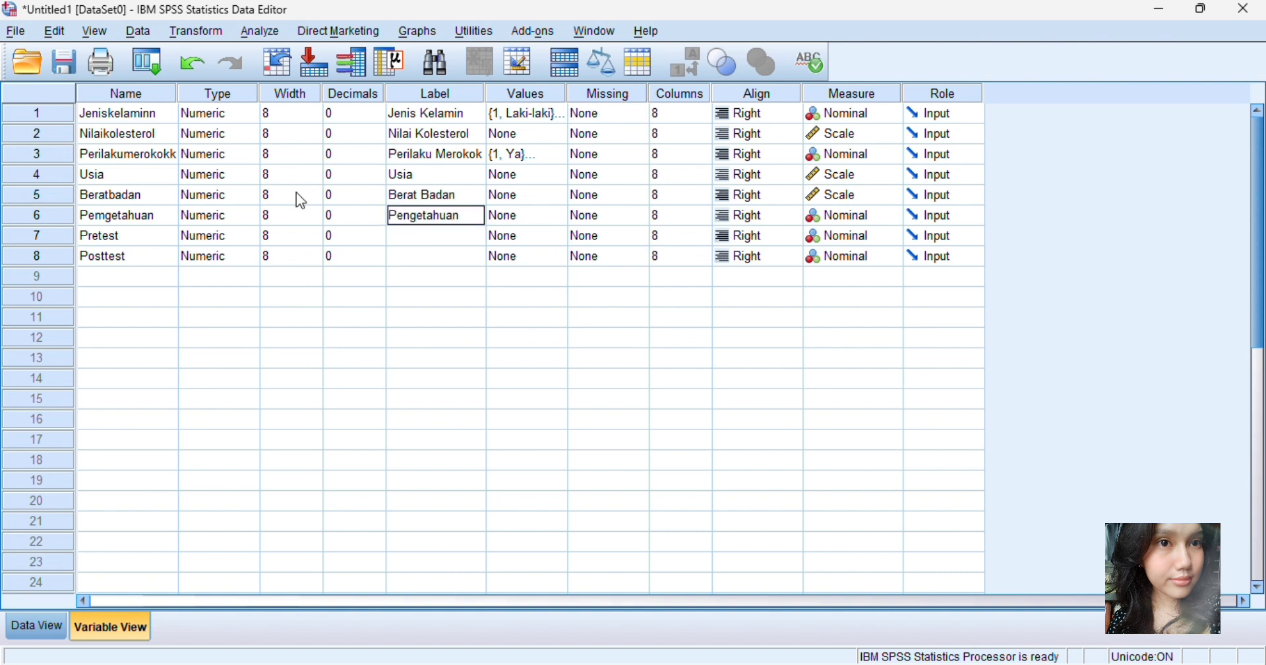
# Step: Correct the misspelled variable name Pemgetahuan to Pengetahuan
pyautogui.click(114, 222)
pyautogui.doubleClick(104, 215)
pyautogui.press('BackSpace')
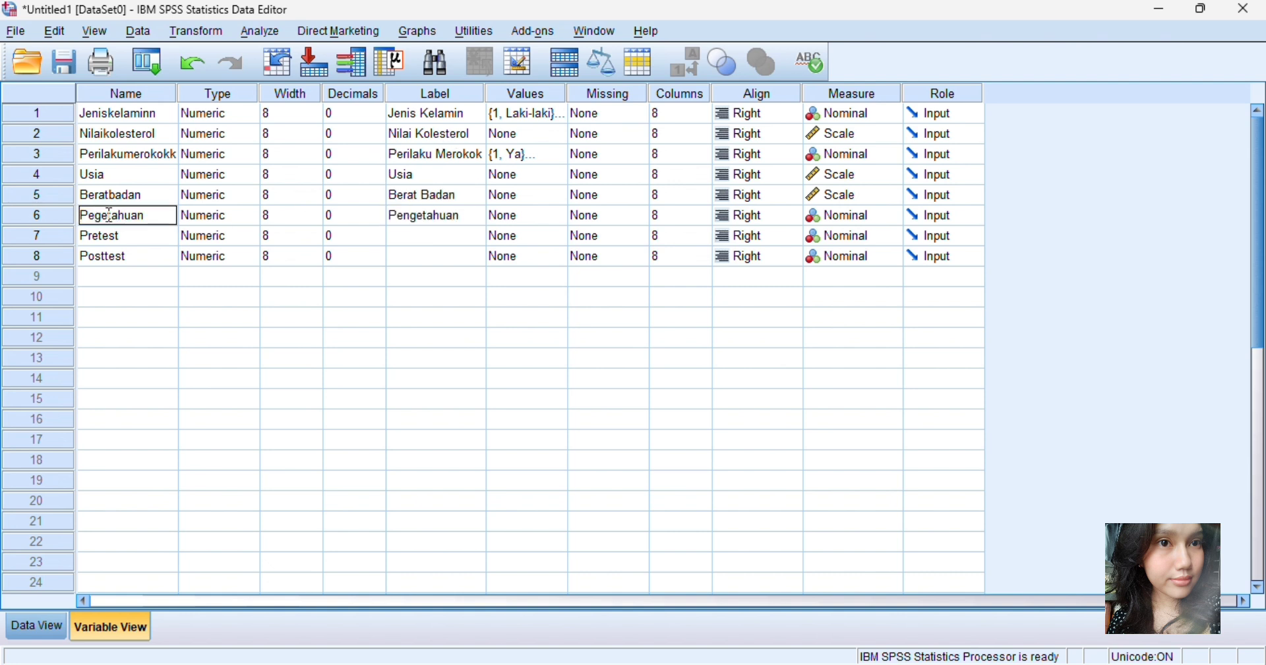
pyautogui.write('n')
# Step: Give the last two variables the labels Pretest and Posttest
pyautogui.click(416, 231)
pyautogui.write('Pretest')
pyautogui.press('Return')
pyautogui.write('P')
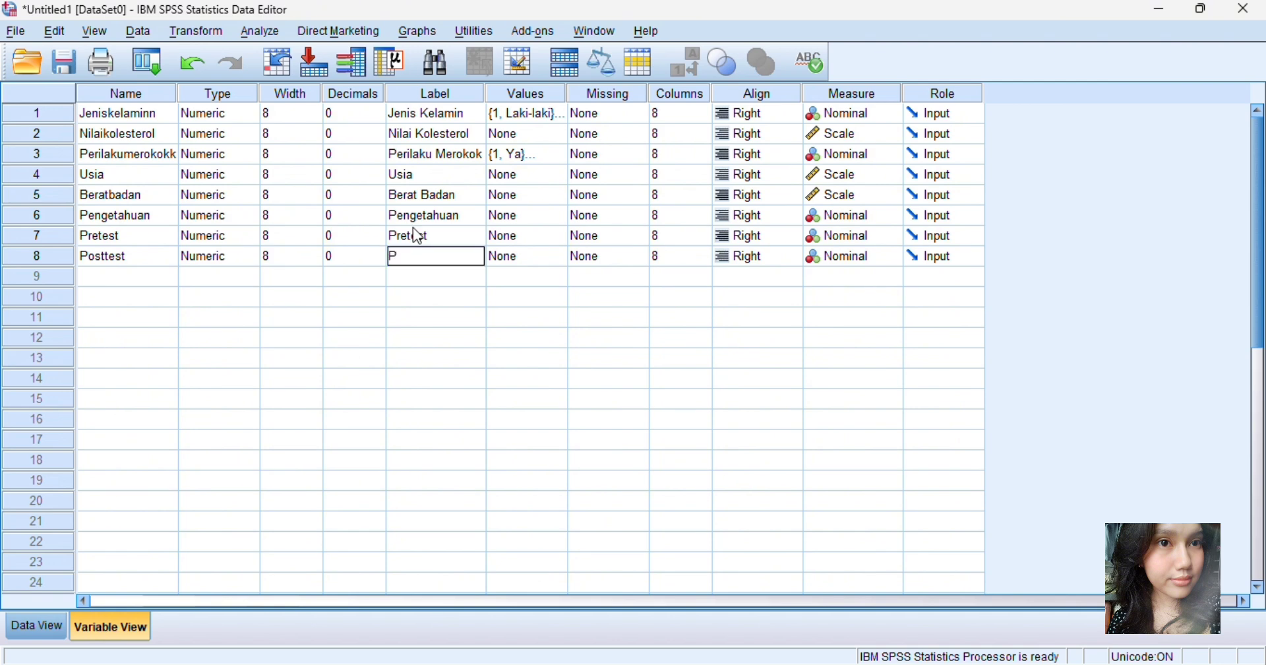
pyautogui.write('osttest')
# Step: Review the coded and formatted cases of all variables in the data sheet
pyautogui.click(46, 628)
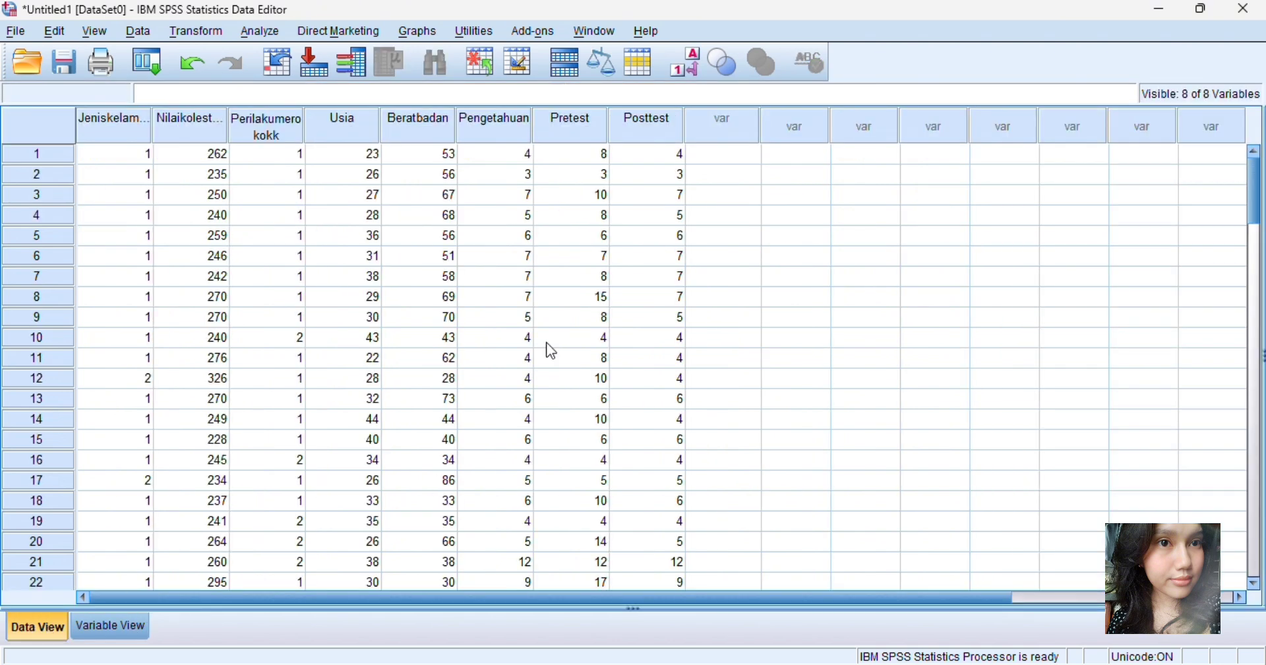
pyautogui.scroll(-6, 553, 351)
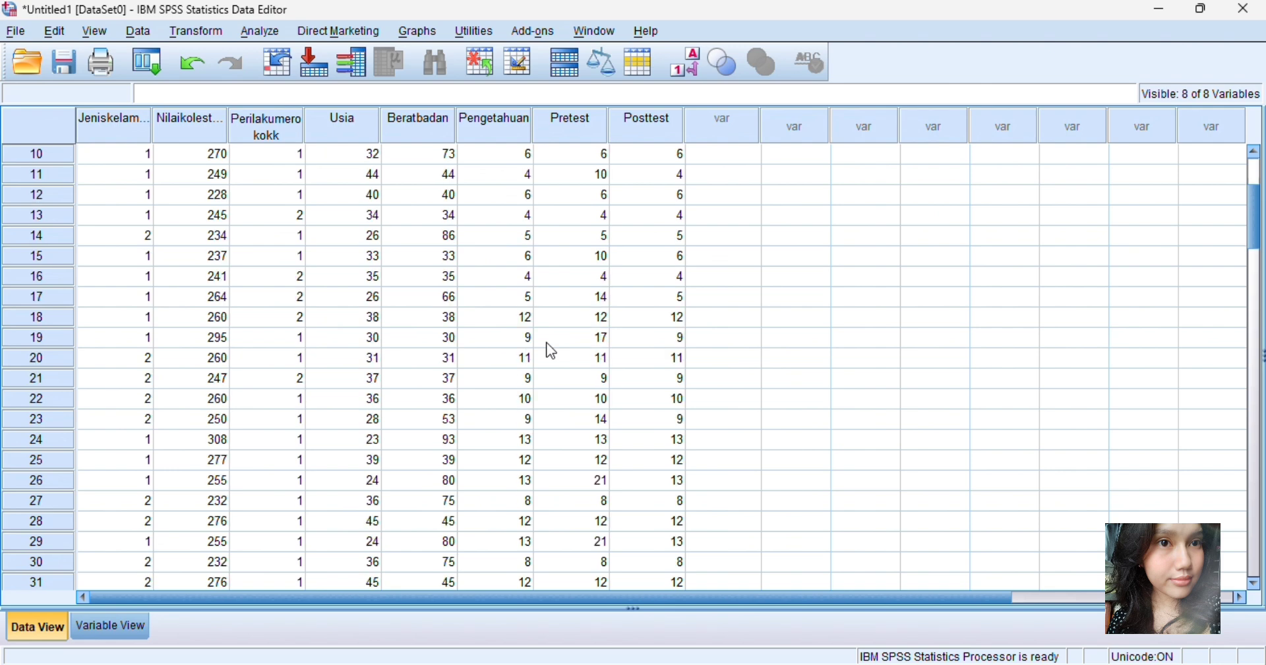
pyautogui.scroll(6, 553, 352)
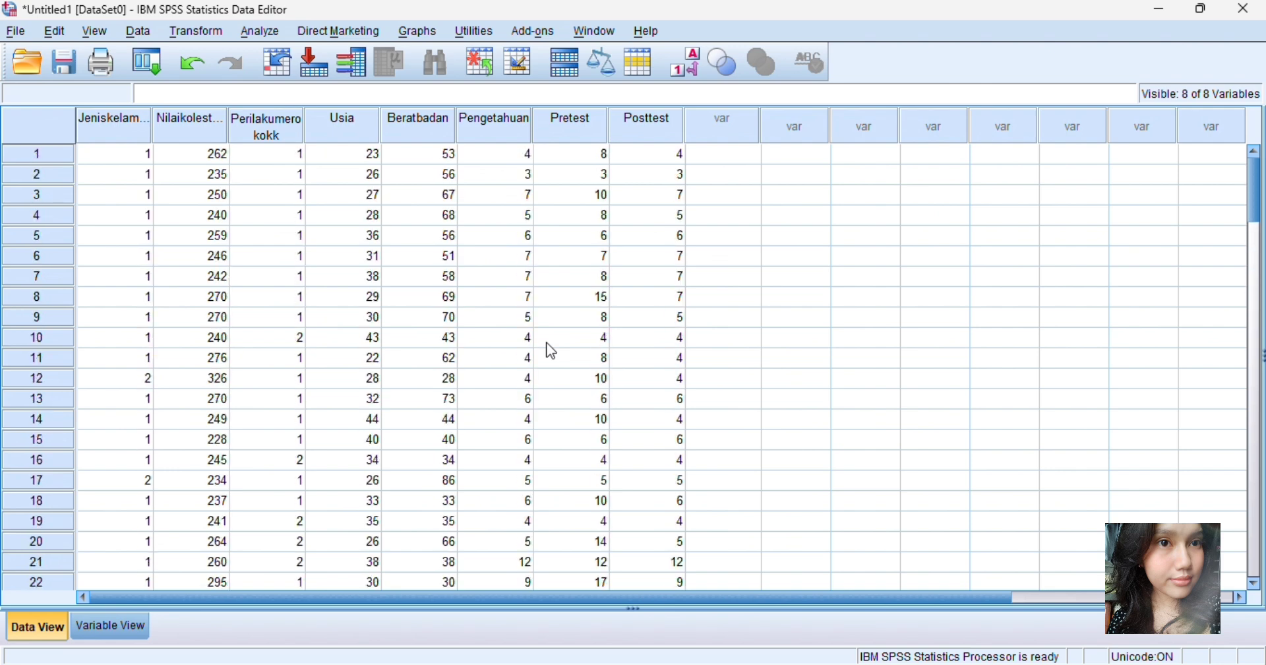
pyautogui.scroll(-20, 552, 351)
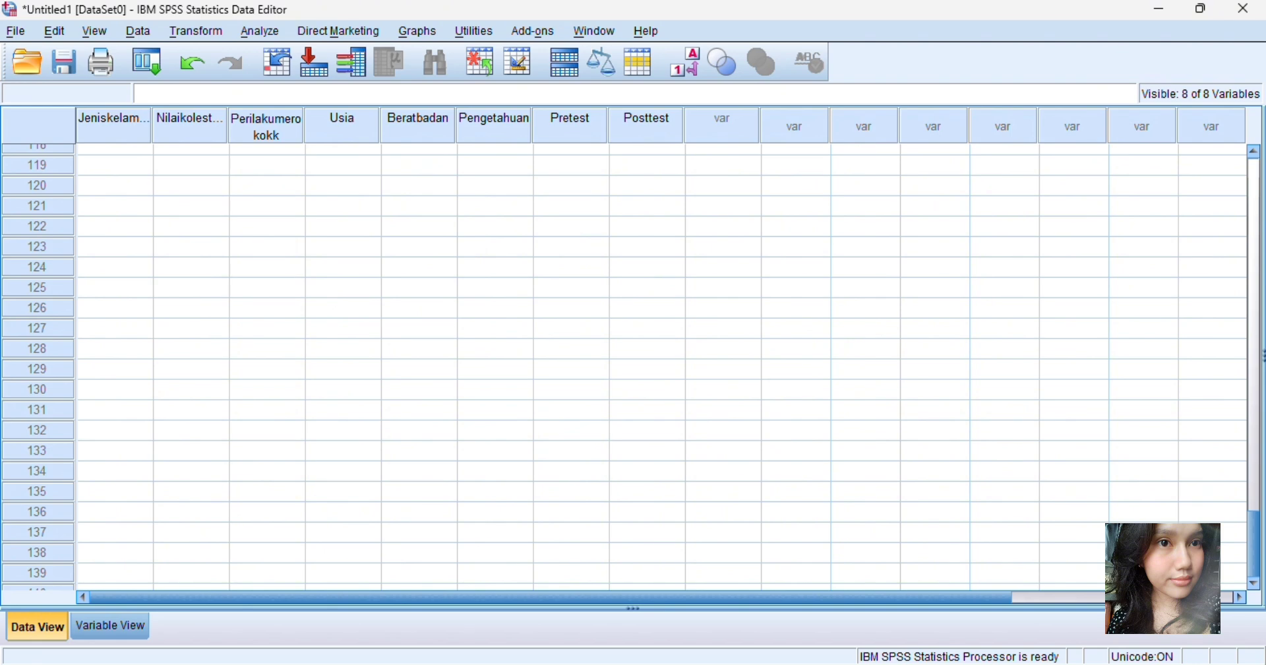
pyautogui.scroll(20, 578, 462)
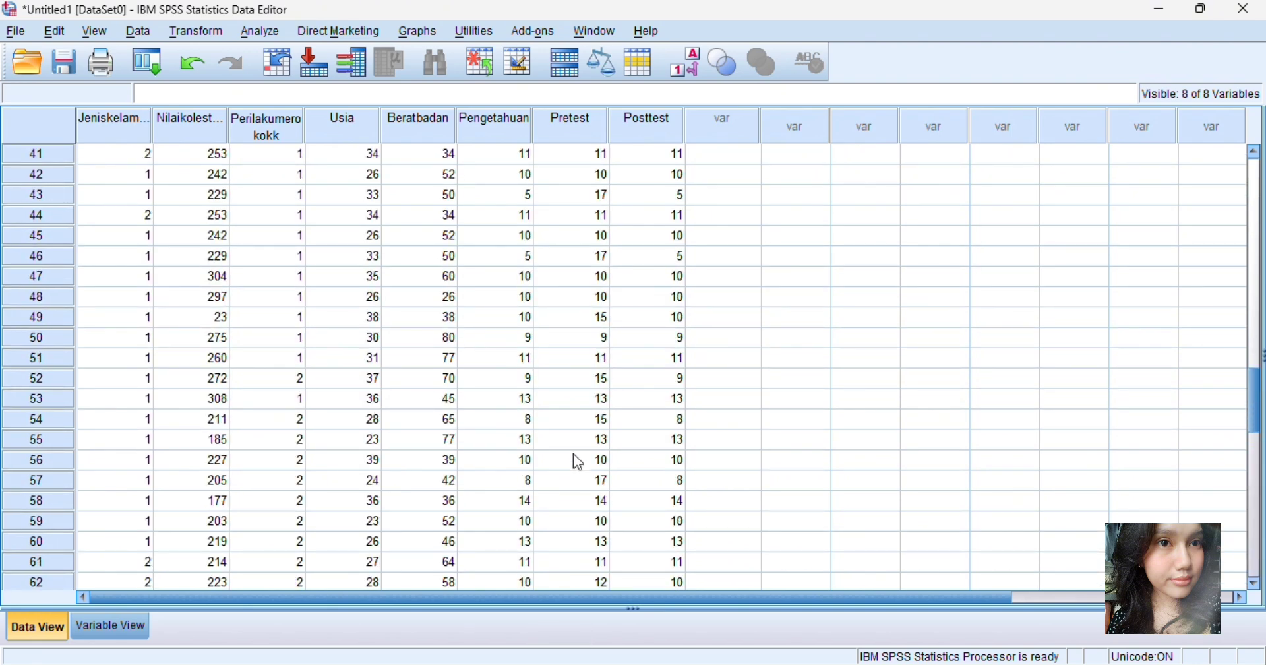
pyautogui.scroll(13, 579, 461)
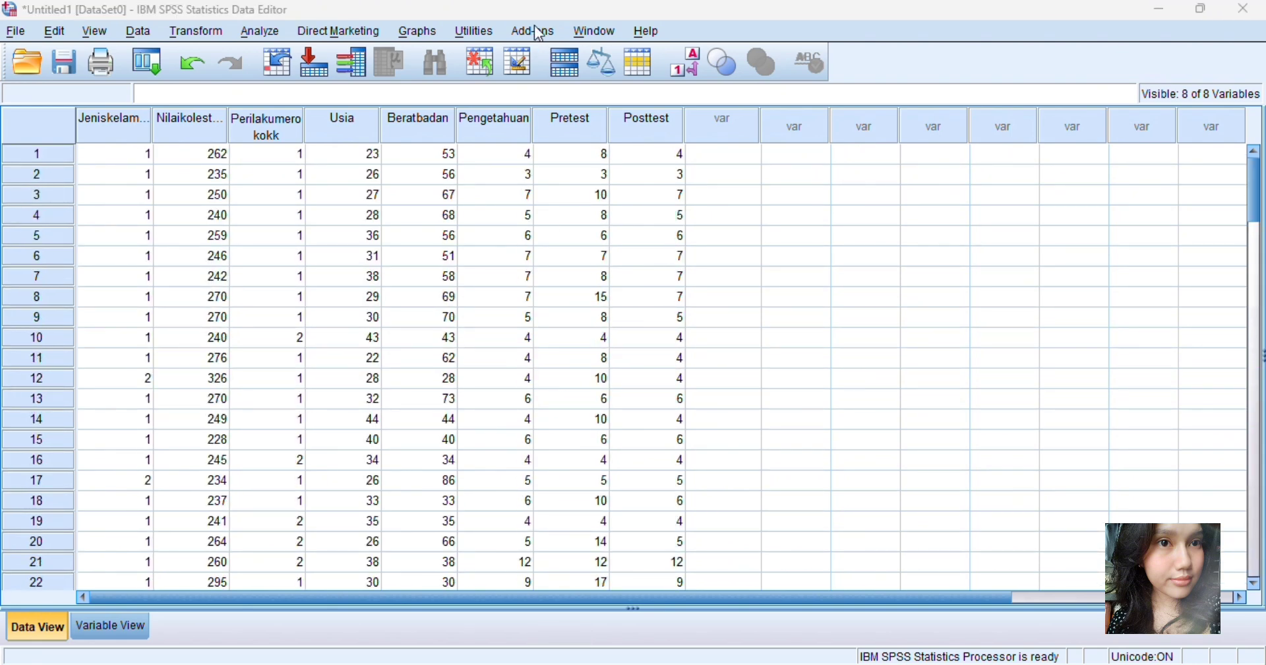
# Step: Set up a Frequencies analysis with Jenis Kelamin, Nilai Kolesterol, Perilaku Merokok, Usia, Berat Badan and Pengetahuan
pyautogui.click(260, 31)
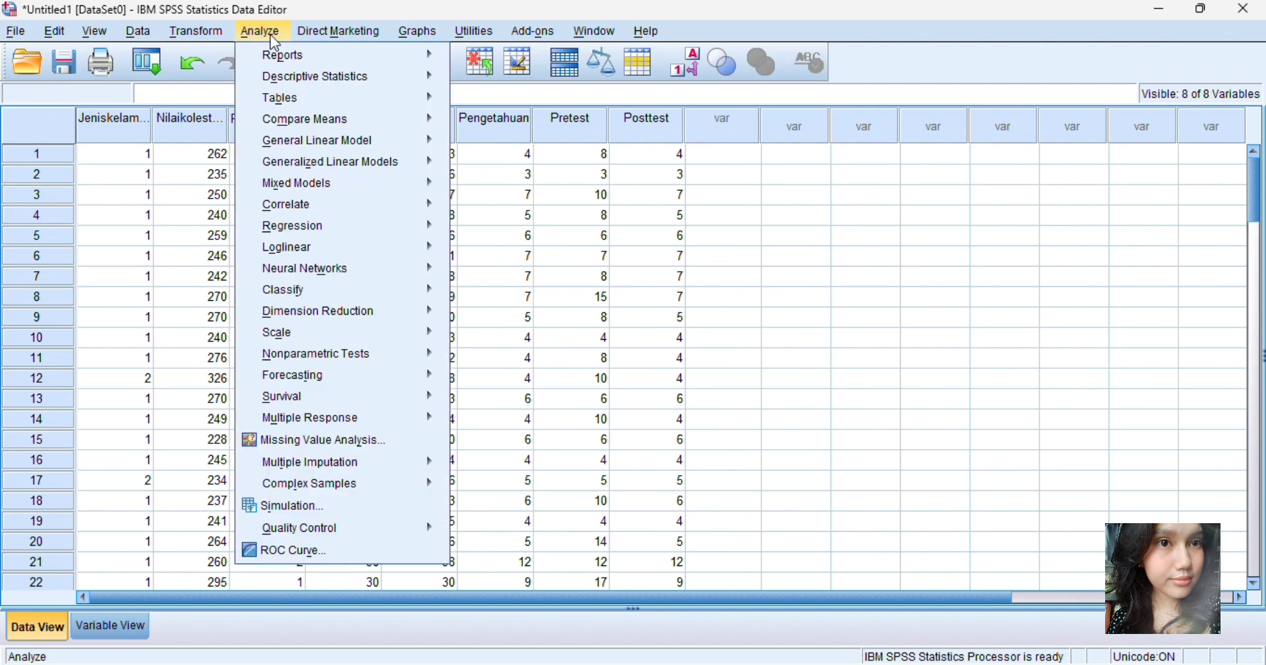
pyautogui.moveTo(418, 75)
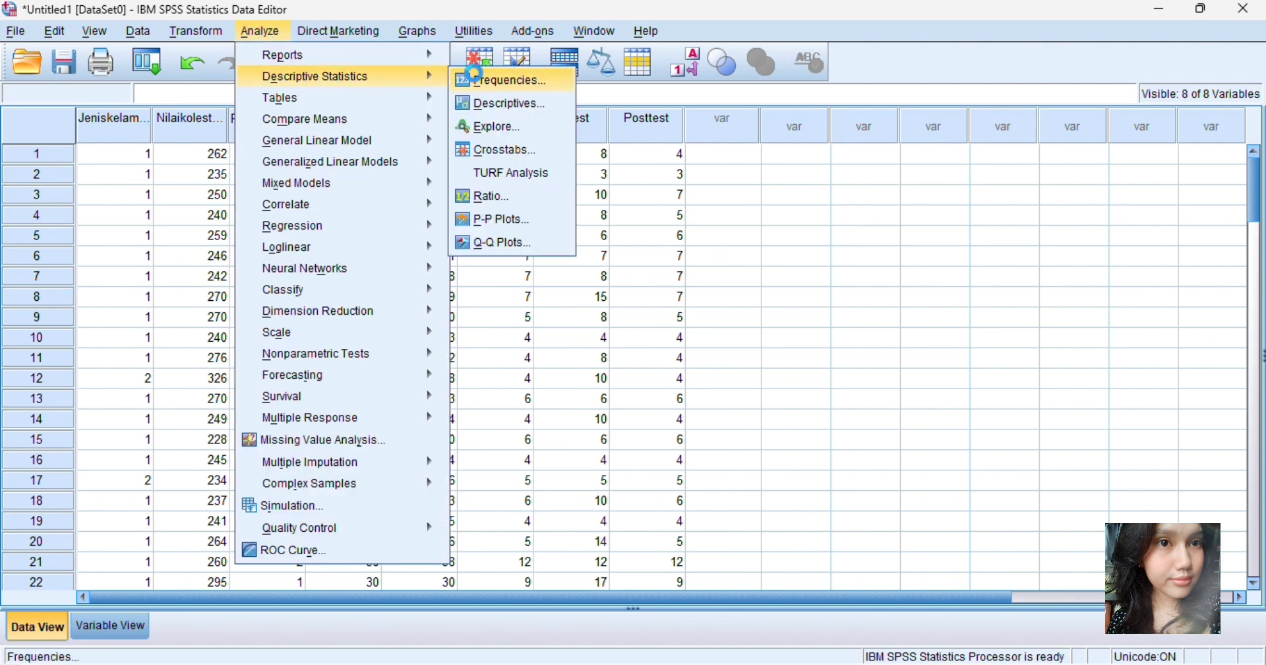
pyautogui.click(502, 80)
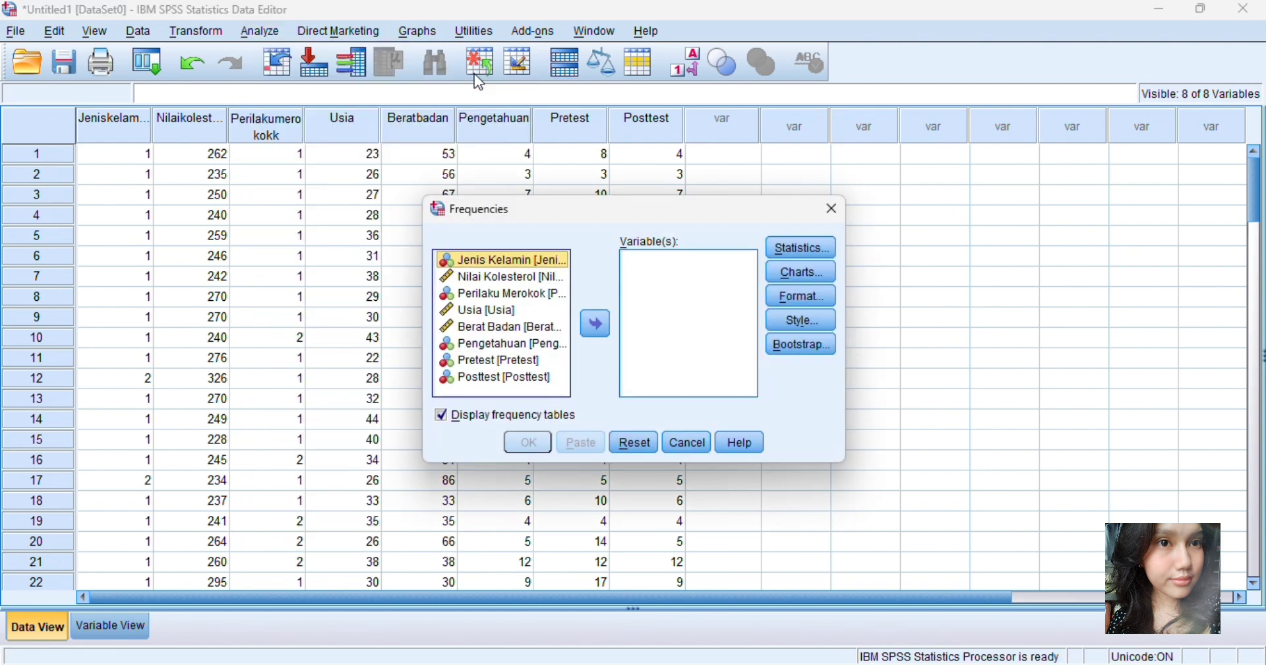
pyautogui.doubleClick(521, 263)
pyautogui.doubleClick(521, 262)
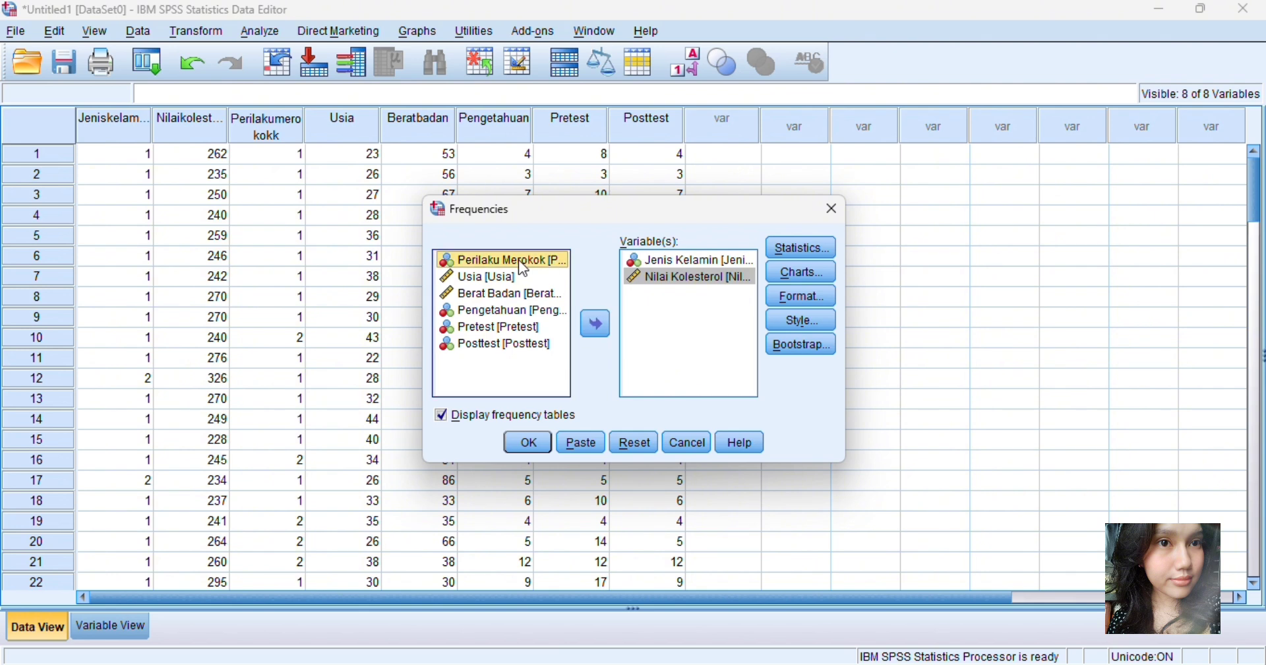
pyautogui.doubleClick(521, 263)
pyautogui.doubleClick(521, 262)
pyautogui.click(525, 263)
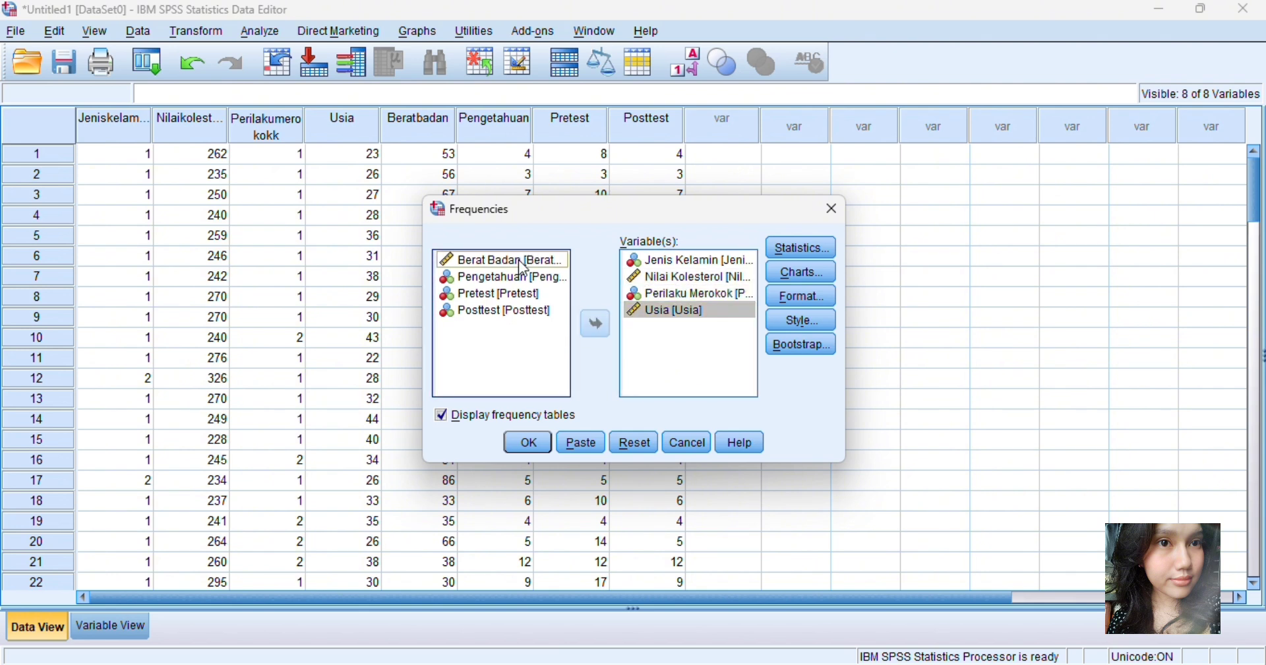
pyautogui.doubleClick(525, 263)
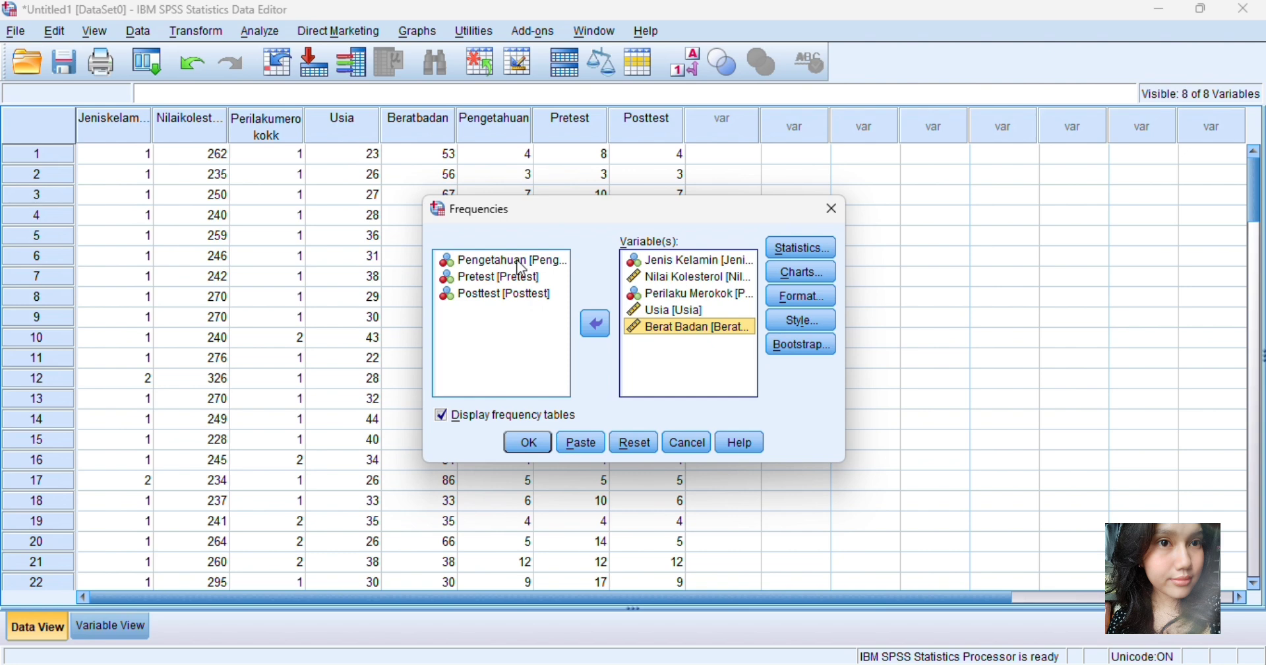
pyautogui.click(524, 262)
pyautogui.doubleClick(525, 263)
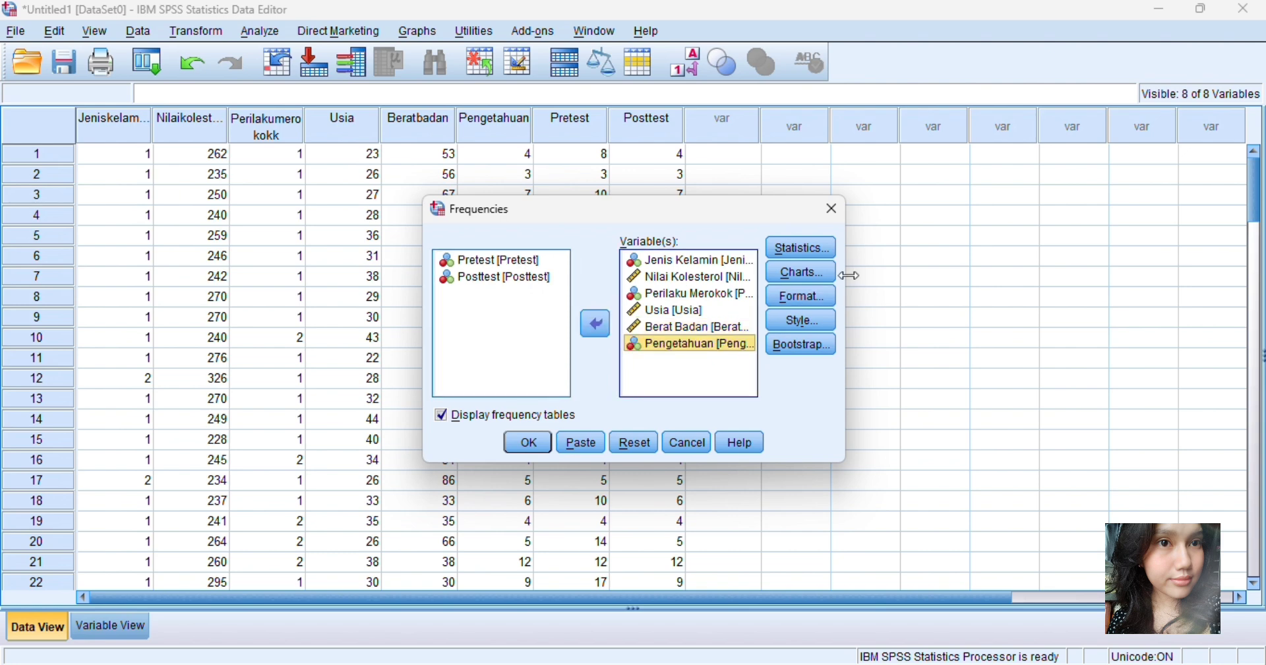
# Step: Include quartiles, mean, median, mode and sum in the Frequencies statistics
pyautogui.click(811, 247)
pyautogui.click(453, 211)
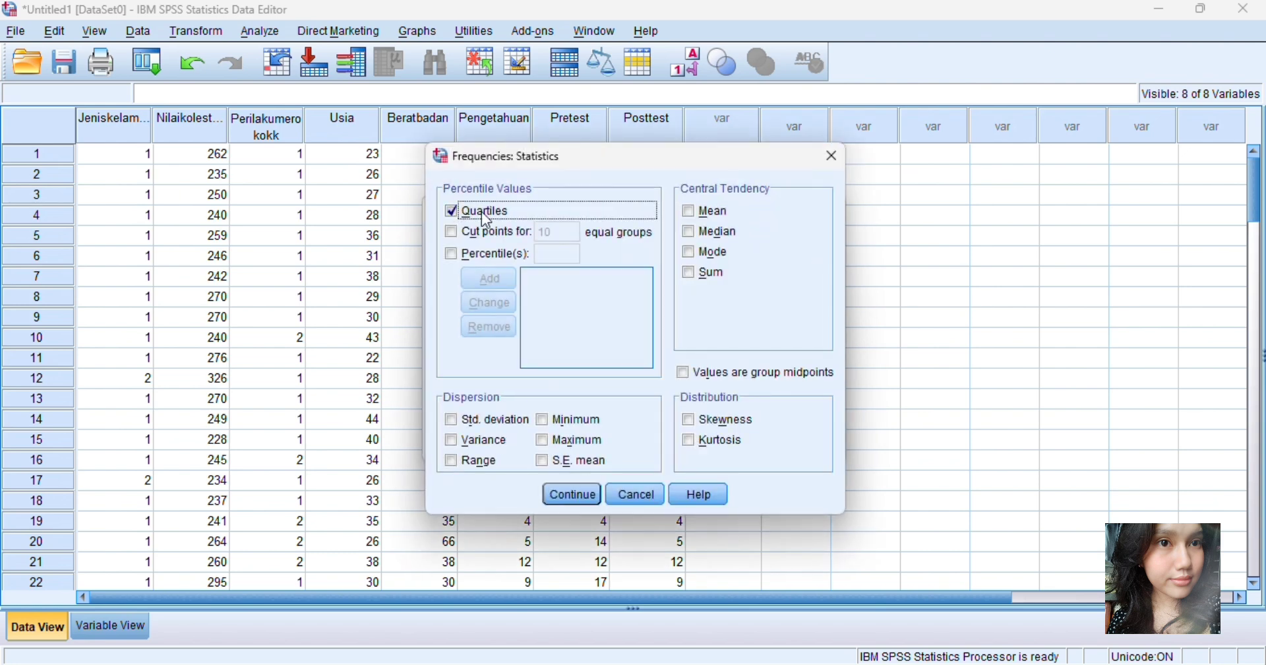
pyautogui.click(688, 212)
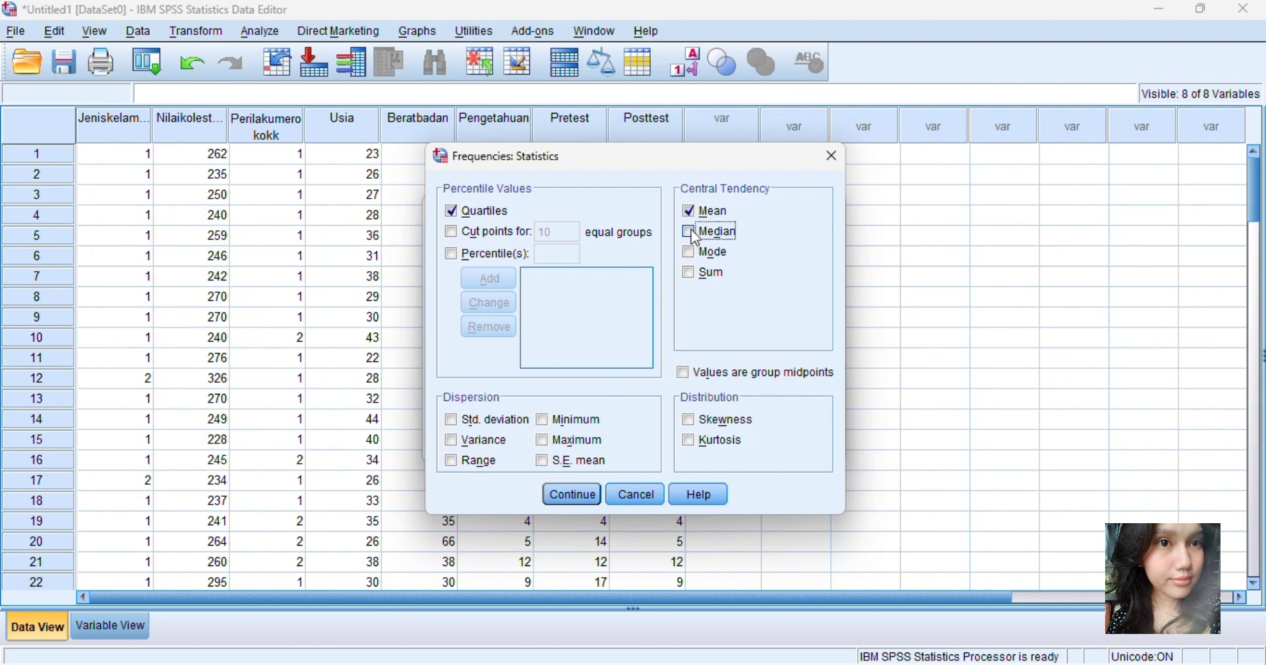
pyautogui.click(689, 252)
pyautogui.click(694, 270)
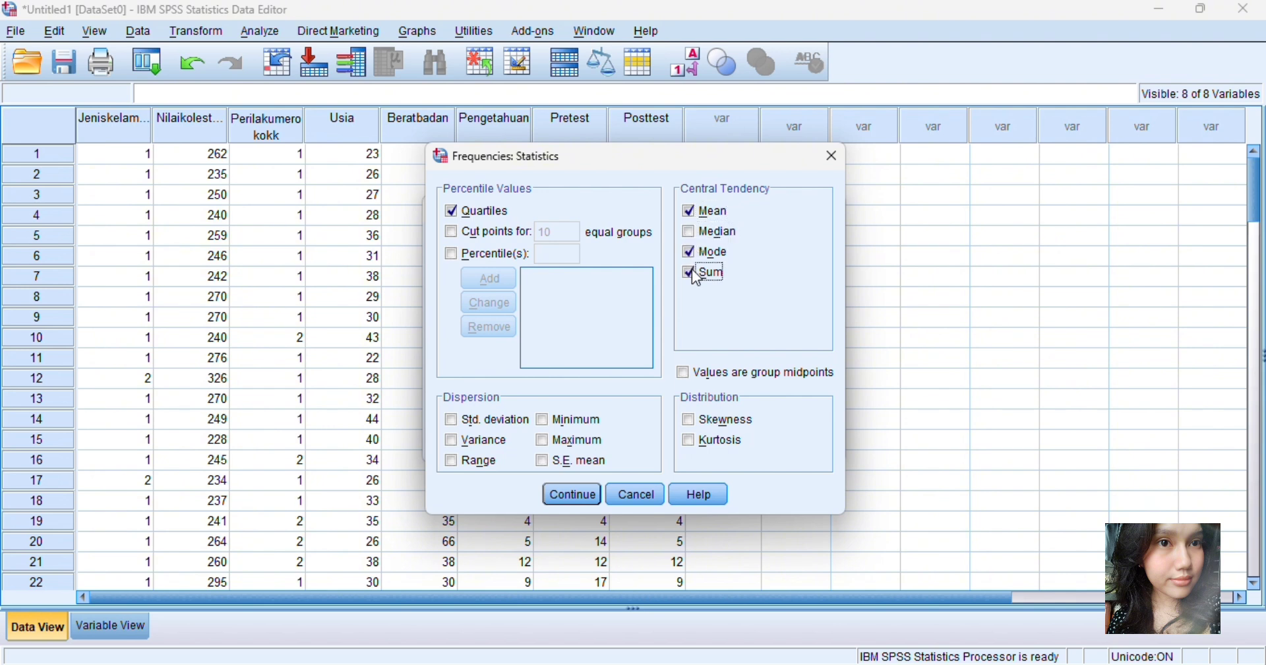
pyautogui.click(690, 231)
# Step: Add standard deviation, variance, range, minimum, maximum, skewness and kurtosis to the Frequencies statistics and accept the selection
pyautogui.click(460, 435)
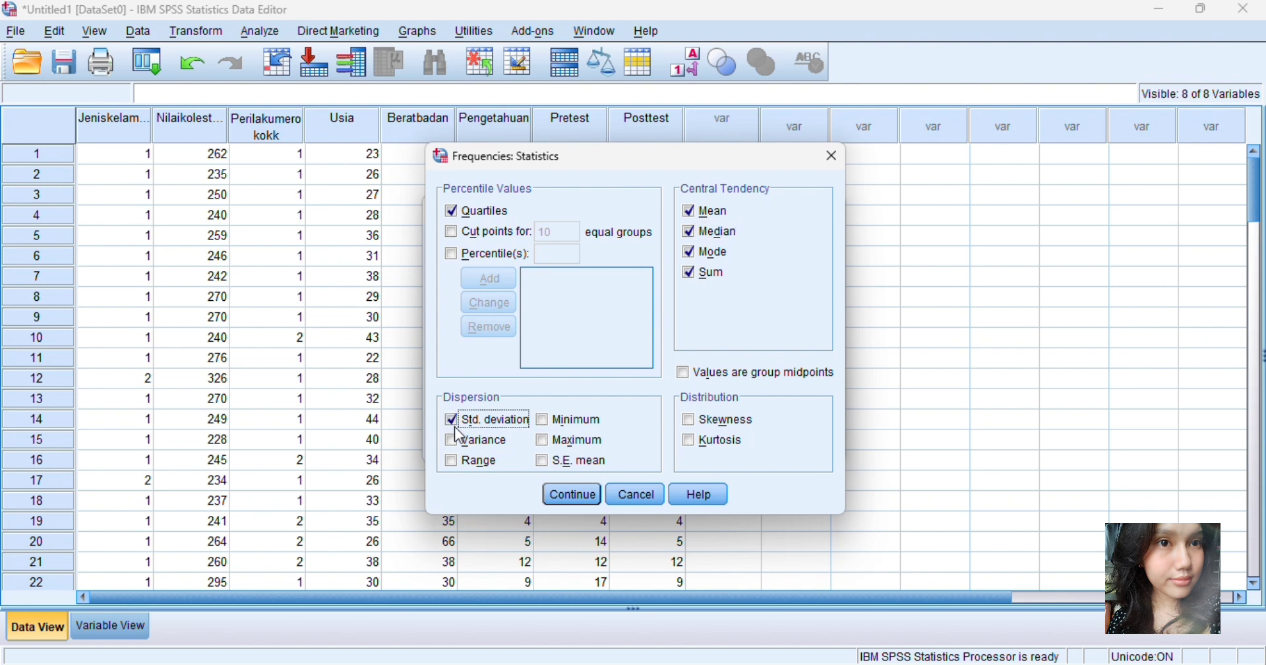
pyautogui.click(451, 461)
pyautogui.click(453, 440)
pyautogui.click(542, 421)
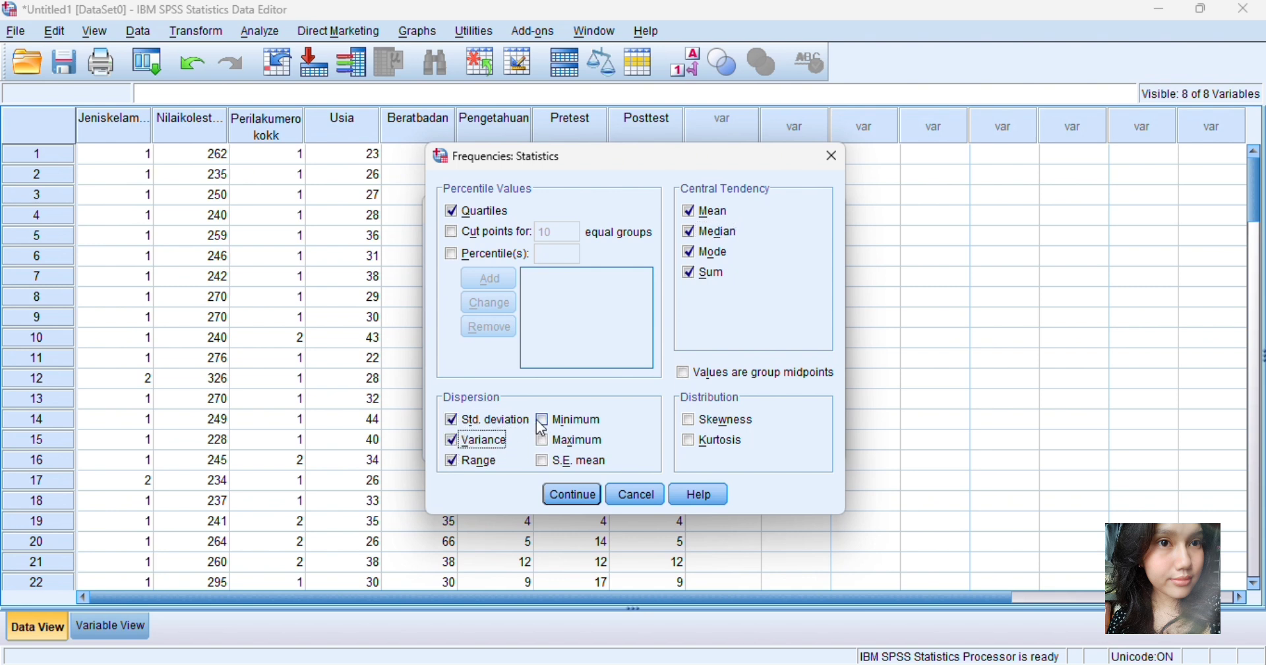
pyautogui.click(544, 441)
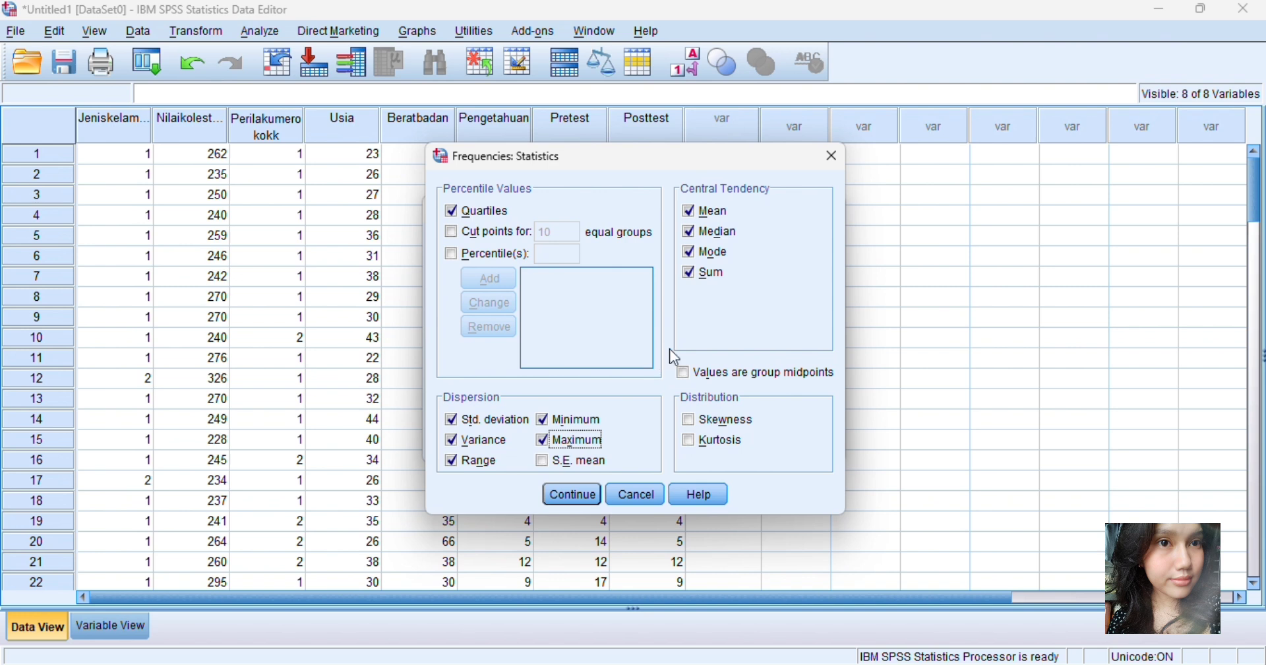
pyautogui.click(690, 420)
pyautogui.click(692, 442)
pyautogui.click(584, 499)
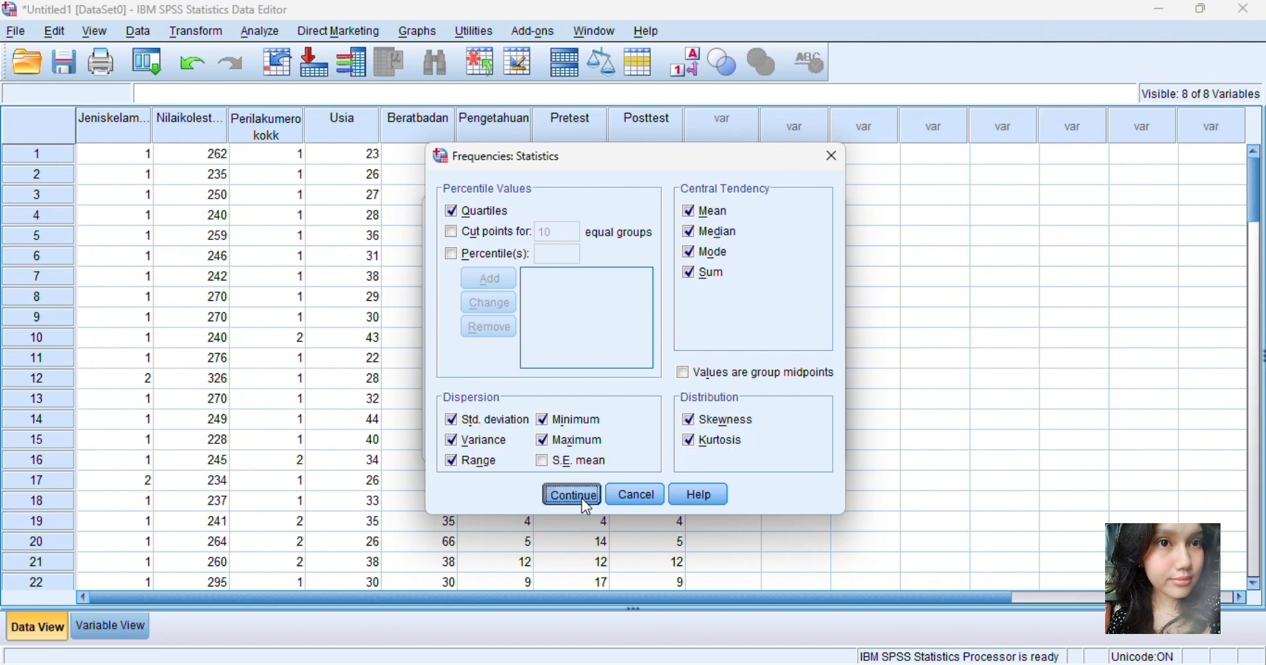
# Step: Request histograms with a normal curve and run the Frequencies analysis
pyautogui.click(815, 277)
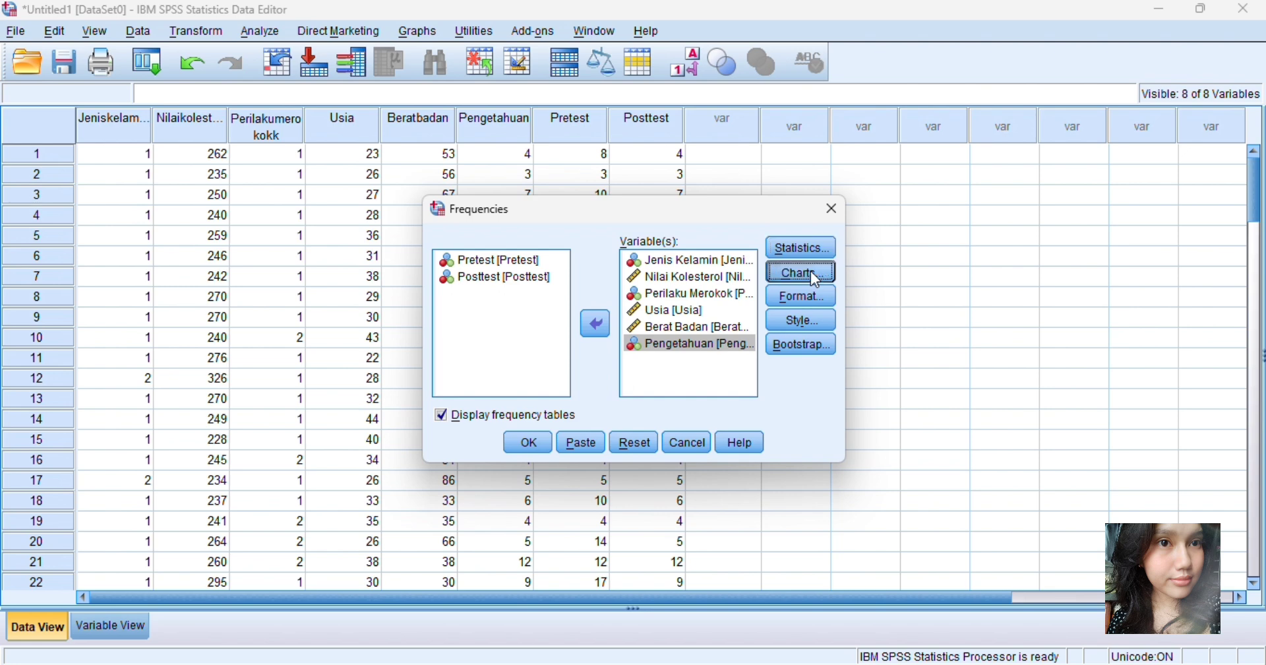
pyautogui.click(543, 330)
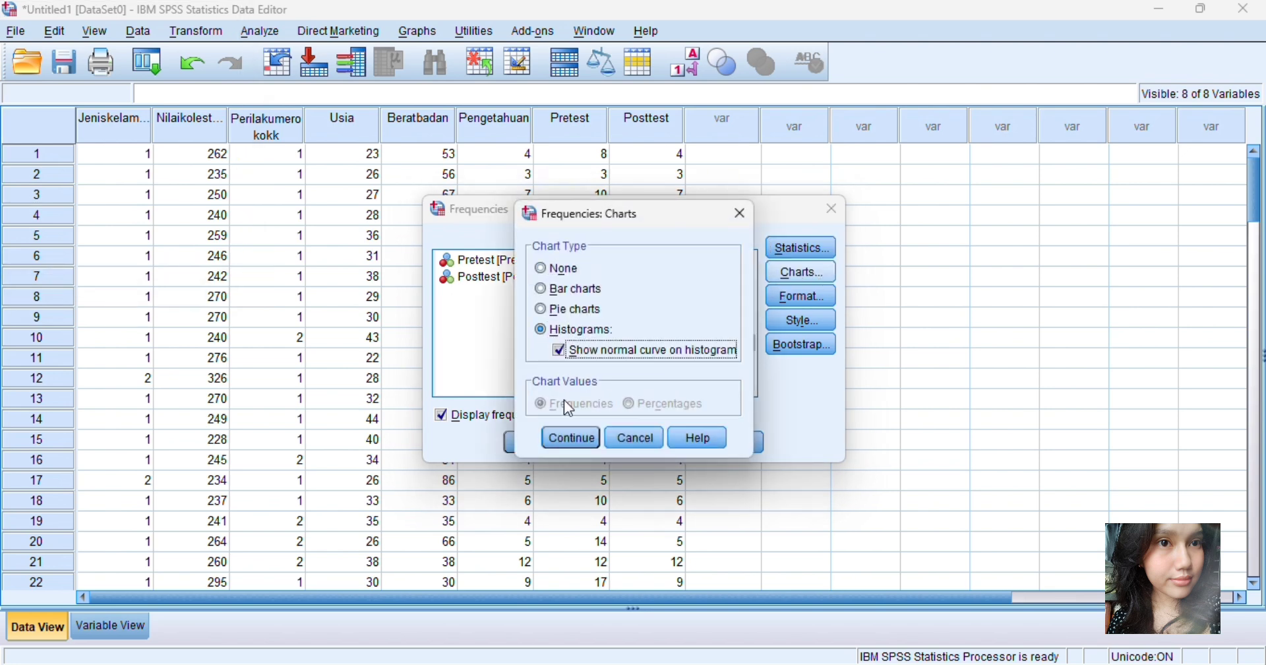
pyautogui.click(569, 440)
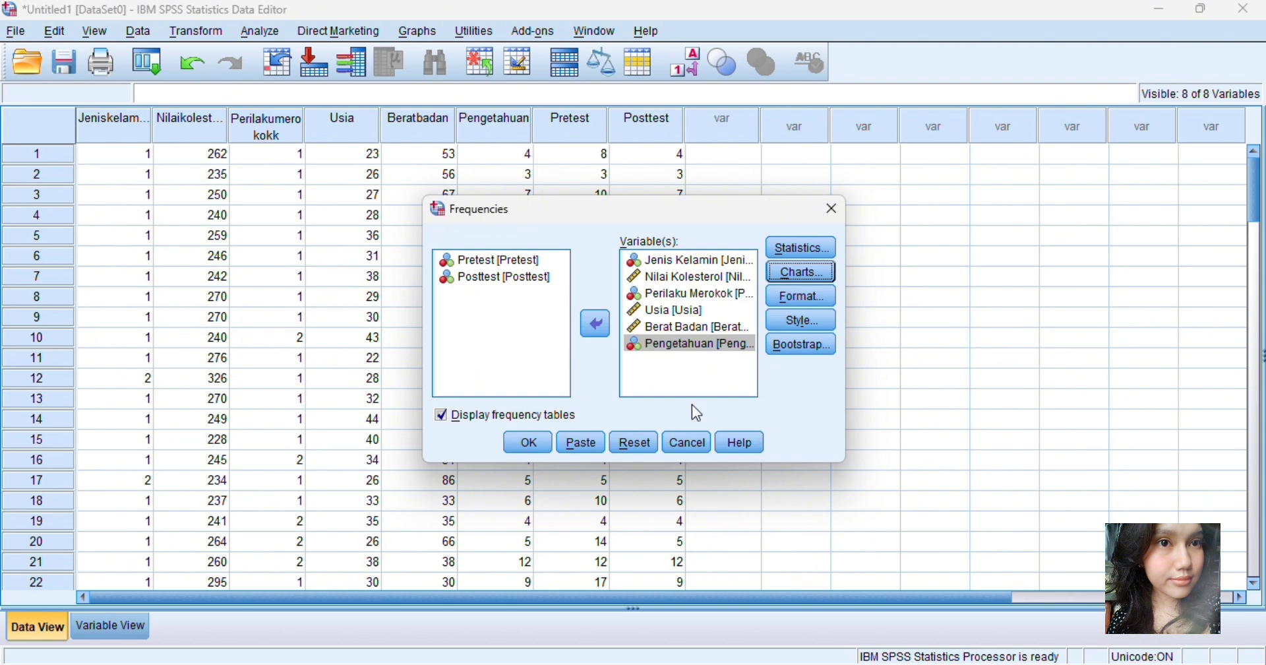
pyautogui.click(526, 441)
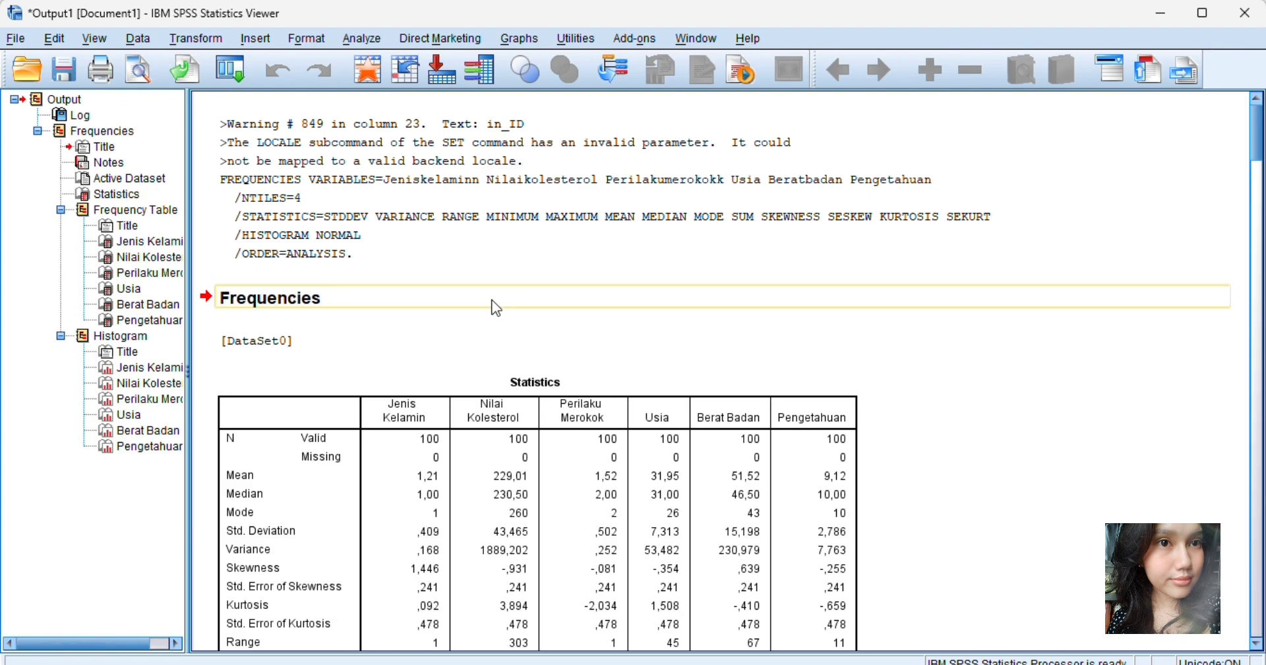
# Step: Examine the Statistics table for the six analysed variables in the Frequencies output
pyautogui.scroll(-3, 492, 300)
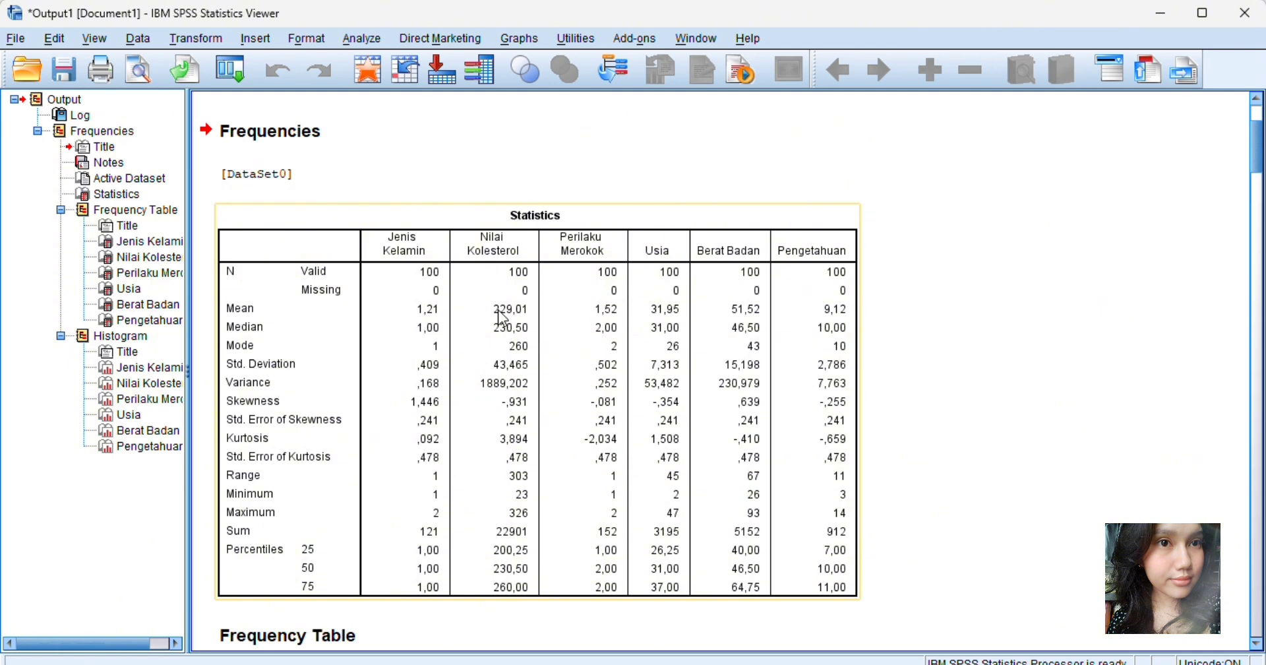
pyautogui.scroll(-3, 503, 318)
pyautogui.scroll(3, 529, 358)
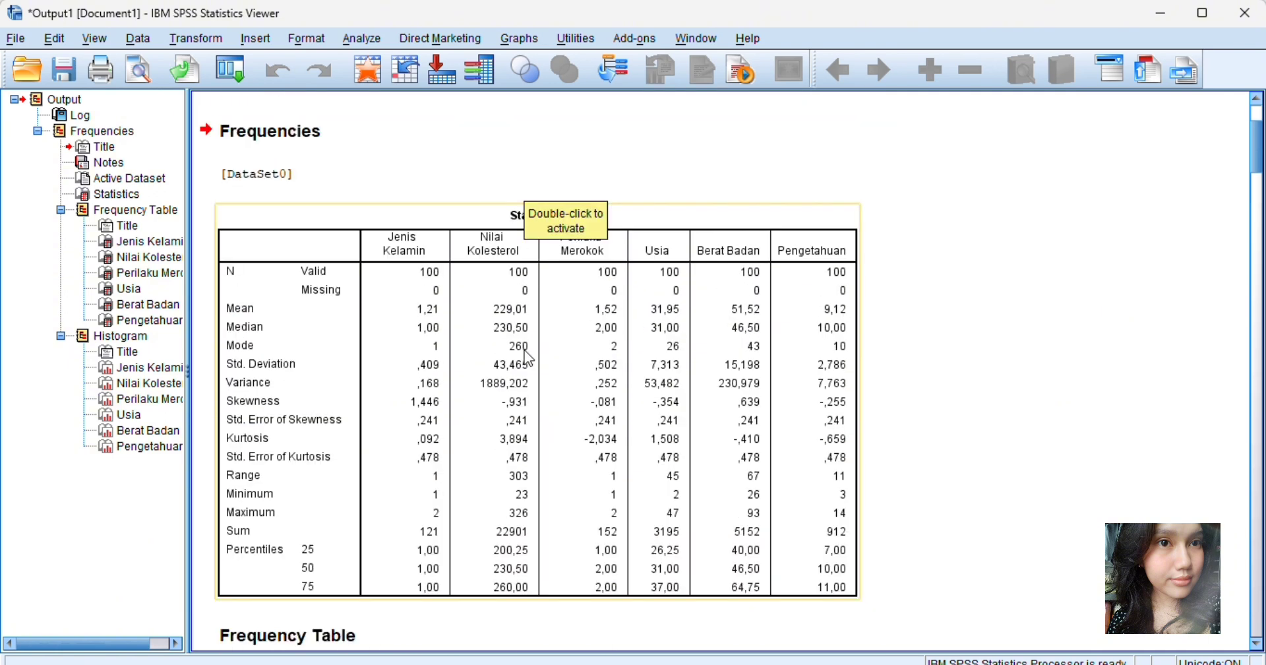
# Step: Examine the frequency tables of the analysed variables in the Frequencies output
pyautogui.scroll(-2, 530, 358)
pyautogui.scroll(-7, 530, 358)
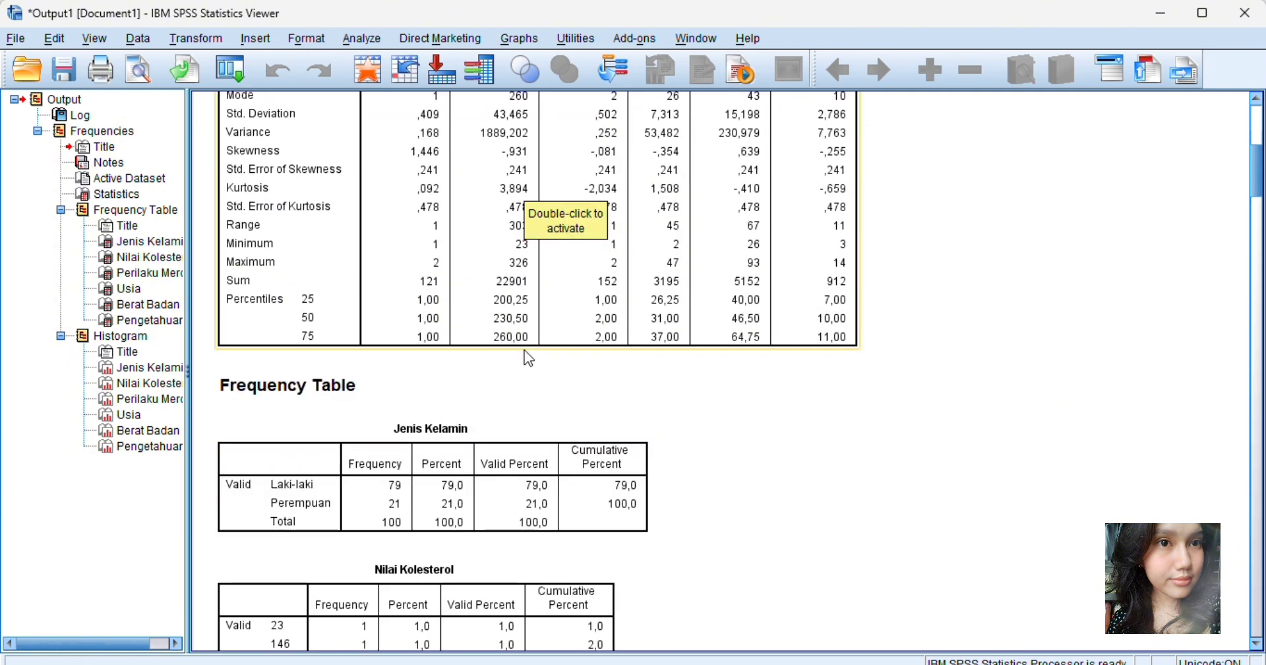
pyautogui.scroll(2, 530, 358)
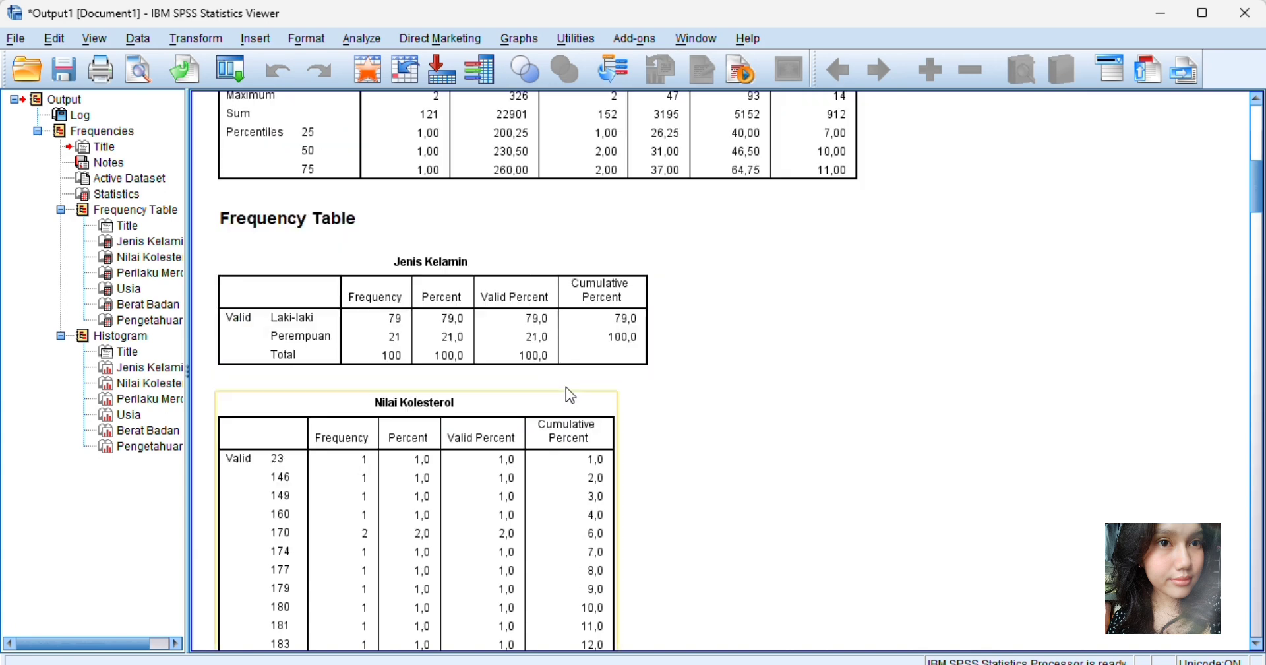
pyautogui.scroll(3, 571, 395)
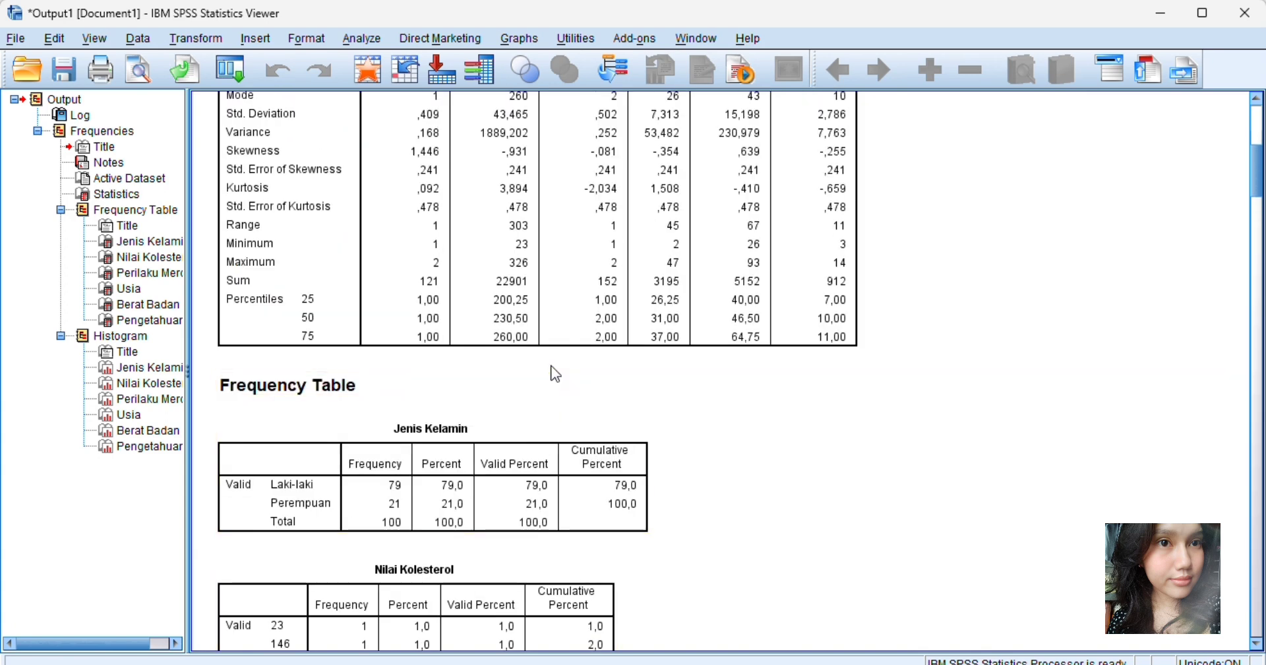
pyautogui.scroll(-15, 521, 315)
pyautogui.scroll(-20, 521, 315)
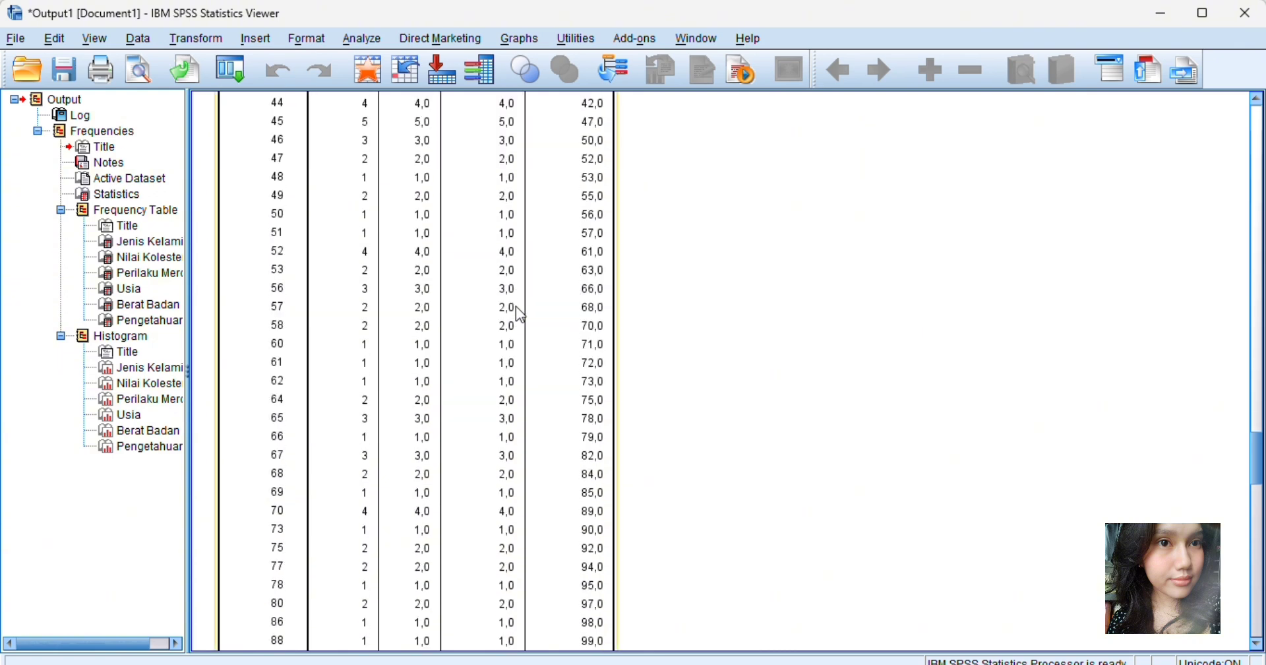
pyautogui.scroll(20, 521, 315)
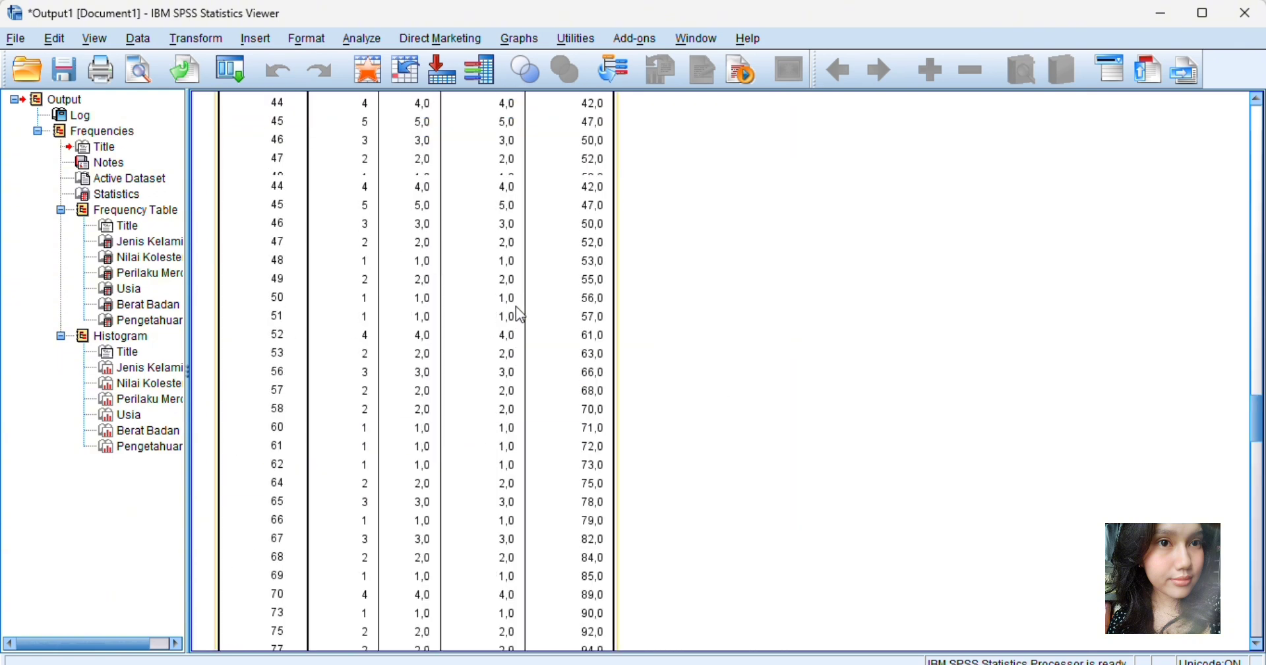
pyautogui.scroll(15, 521, 315)
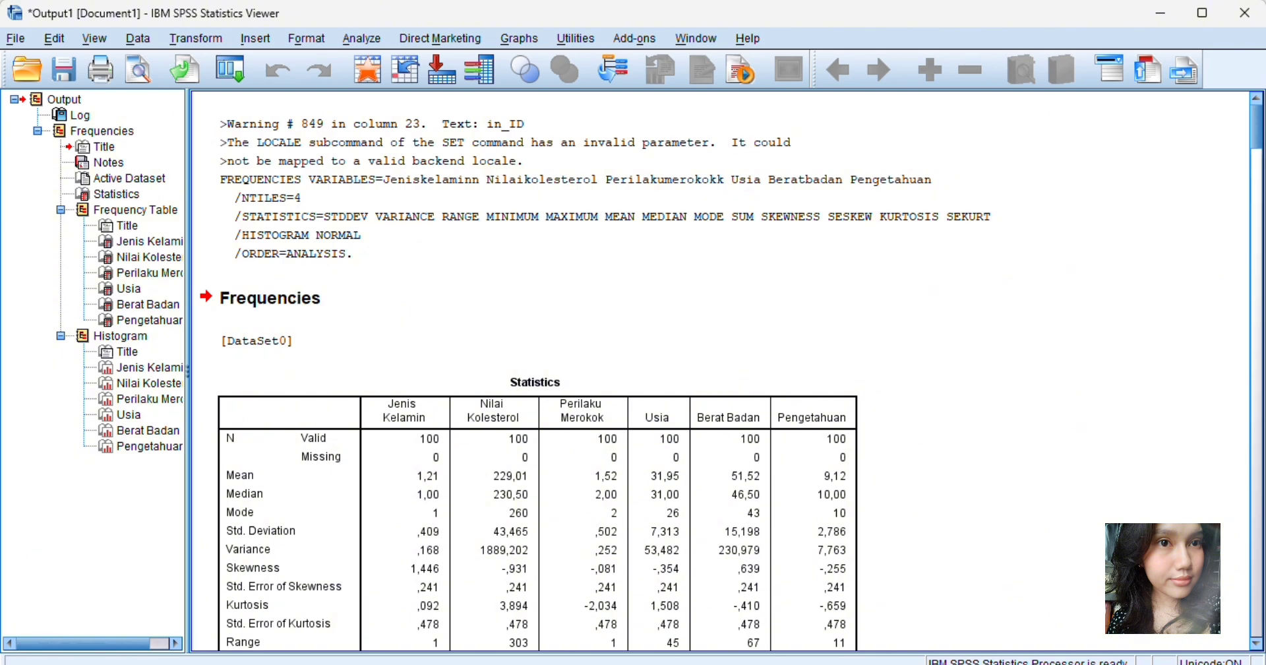
# Step: Switch to the Data Editor and set up Recode into Different Variables with Nilai Kolesterol as the input variable
pyautogui.moveTo(653, 663)
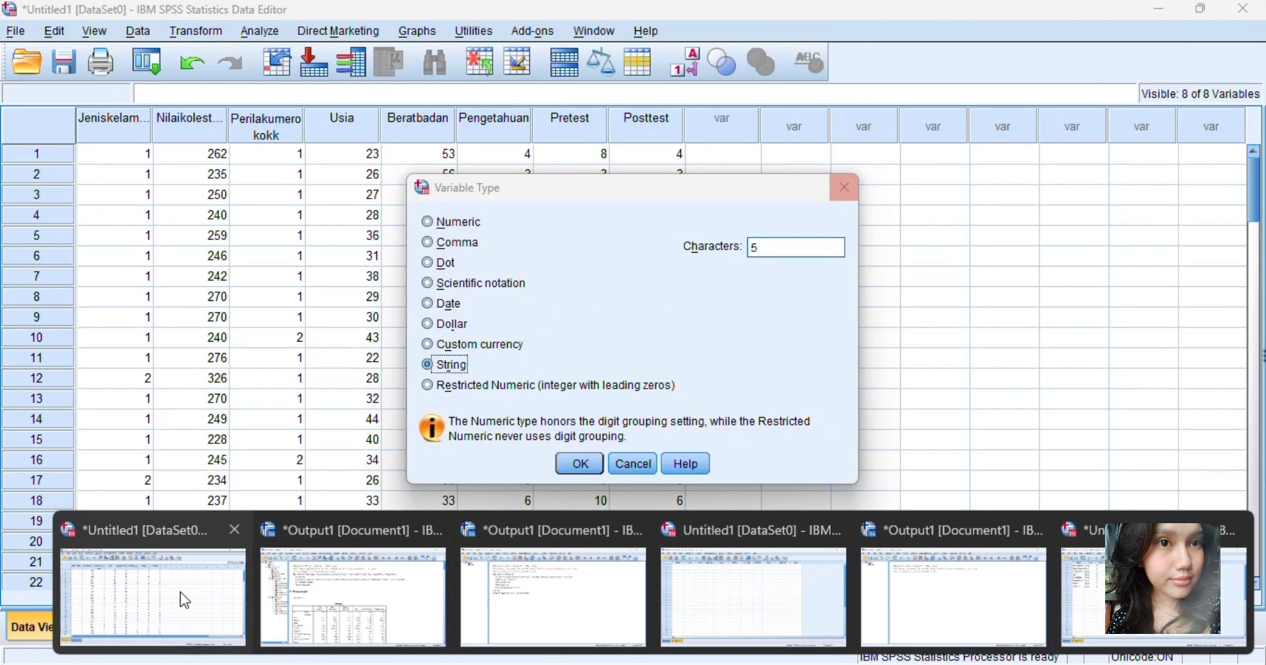
pyautogui.click(184, 599)
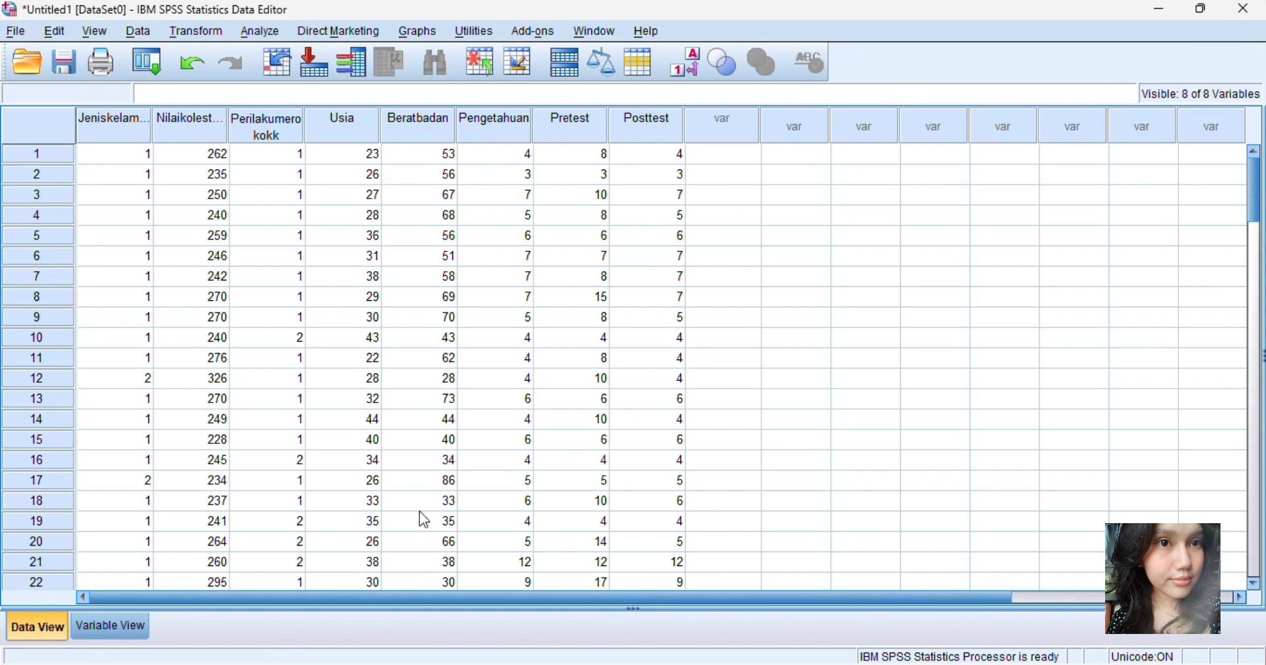
pyautogui.click(122, 623)
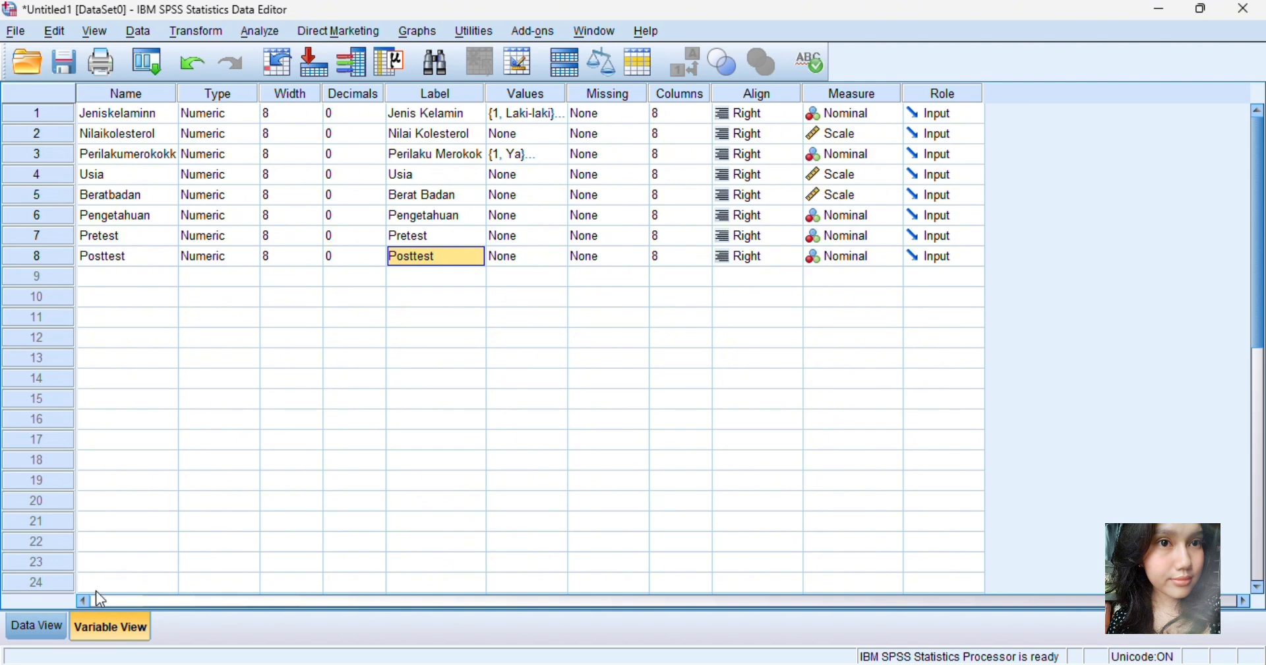
pyautogui.click(40, 628)
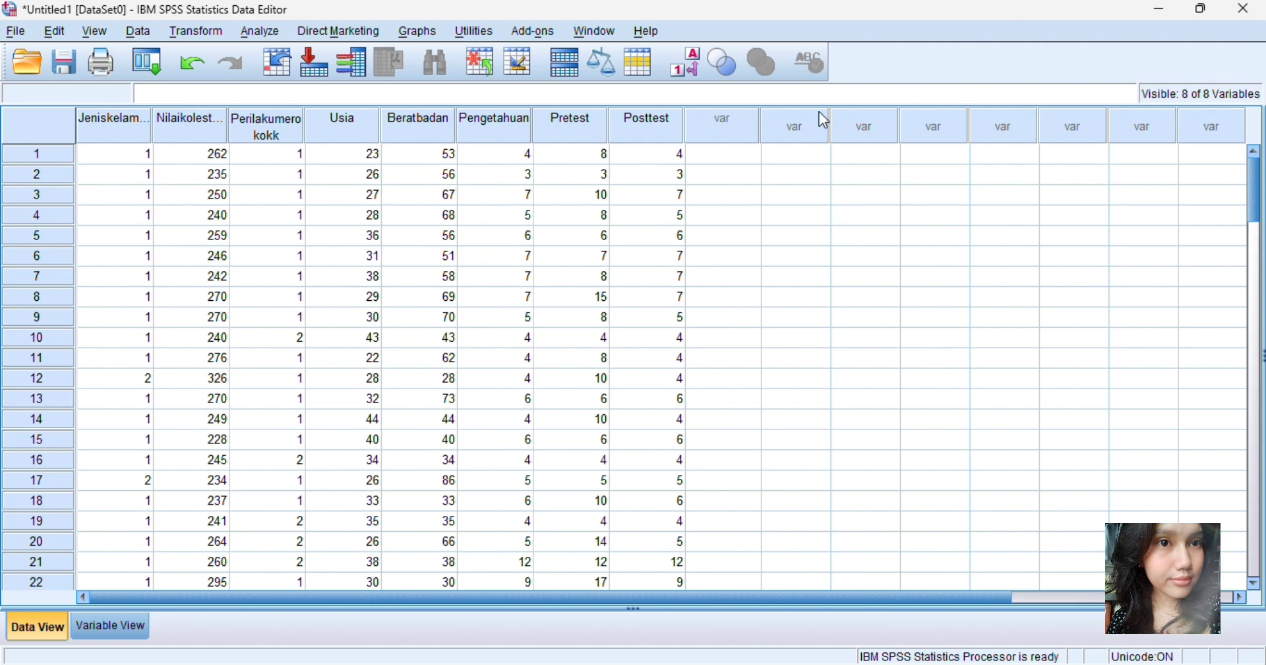
pyautogui.click(749, 122)
pyautogui.click(196, 31)
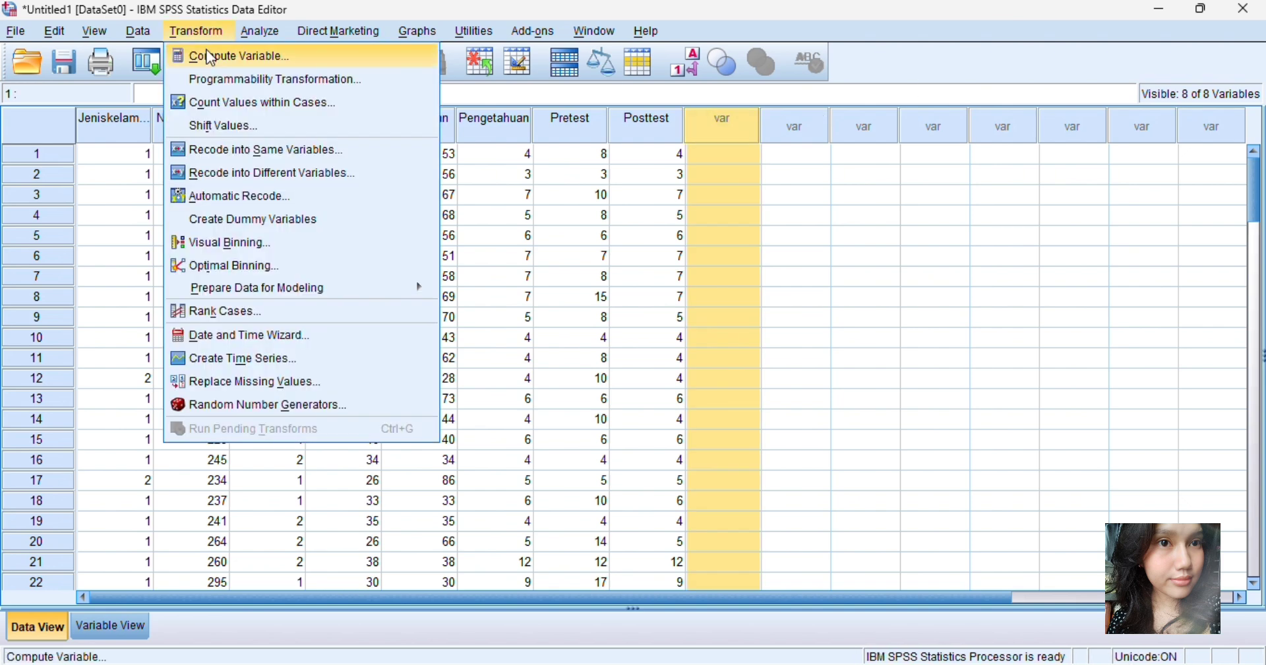
pyautogui.click(252, 172)
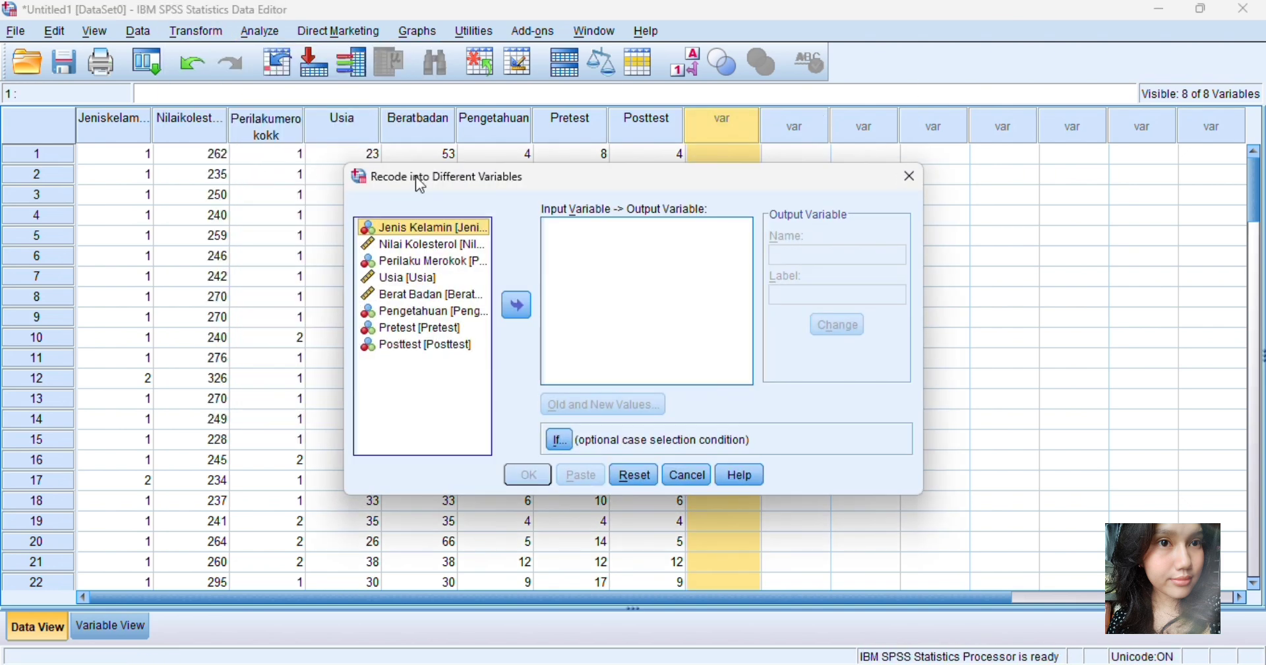
pyautogui.doubleClick(461, 246)
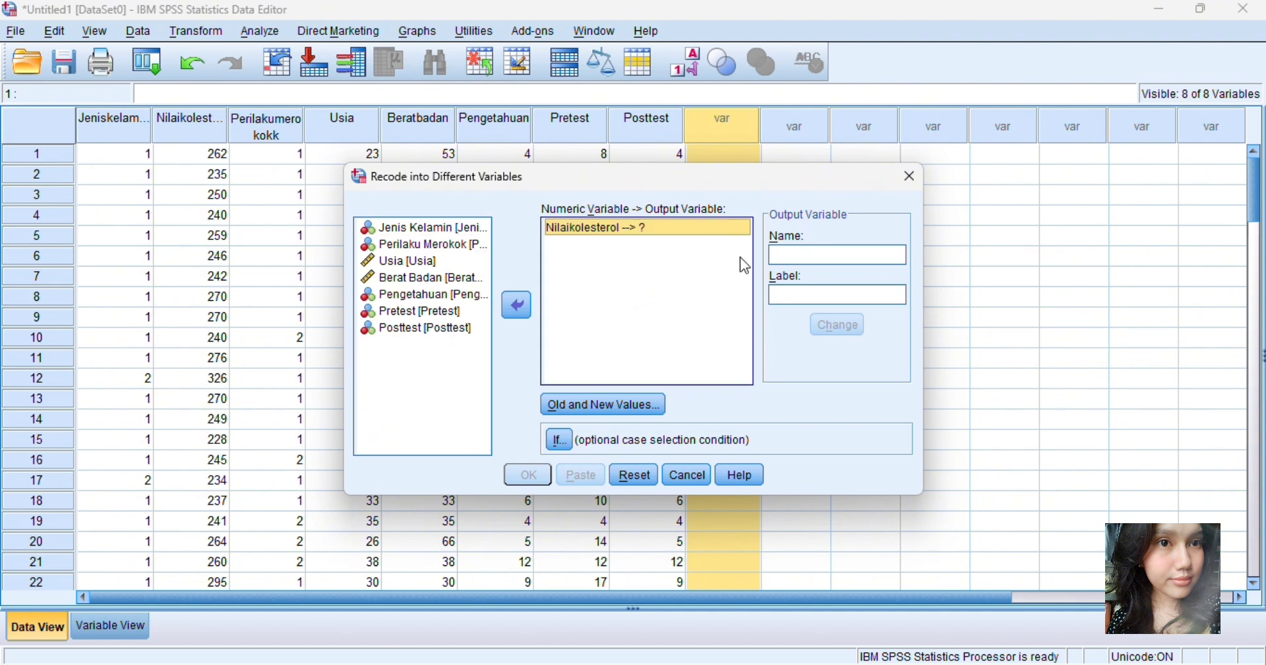
# Step: Name the recode's output variable Nilaikolesteroll and assign it to the input variable
pyautogui.click(796, 254)
pyautogui.write('M')
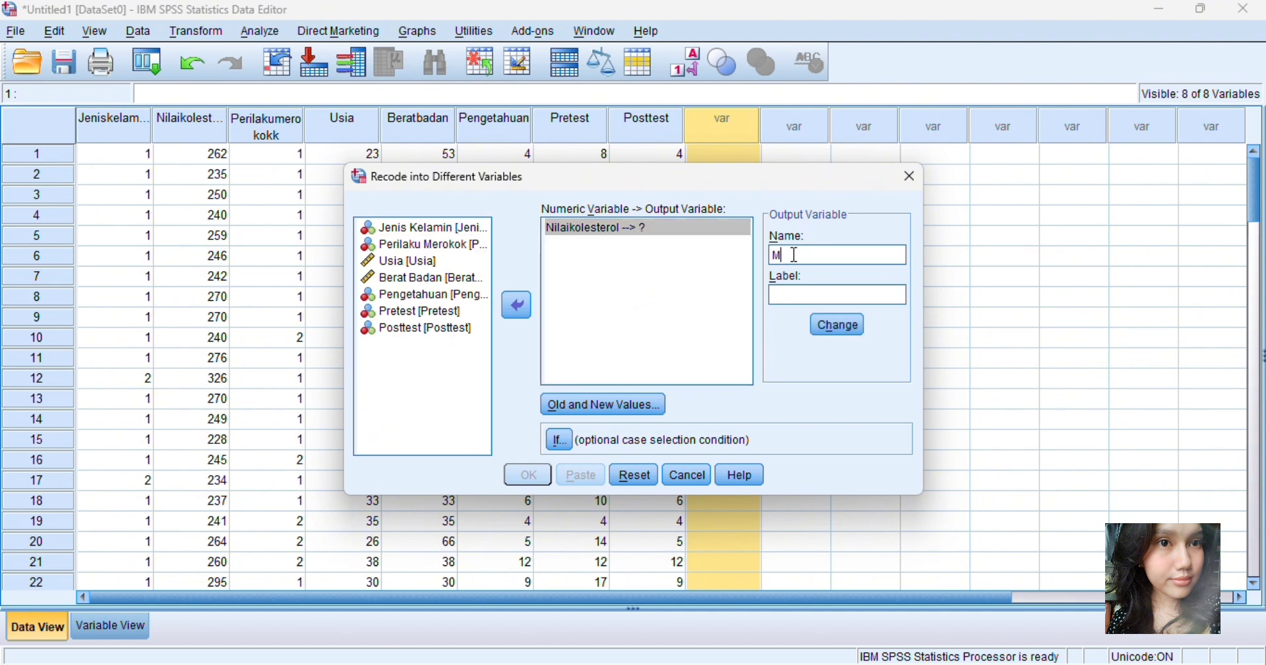
pyautogui.press('BackSpace')
pyautogui.write('Nilaikolesteroll')
pyautogui.click(850, 330)
# Step: Add a recode rule that turns old values from the lowest through 199 into the new value 1
pyautogui.click(574, 404)
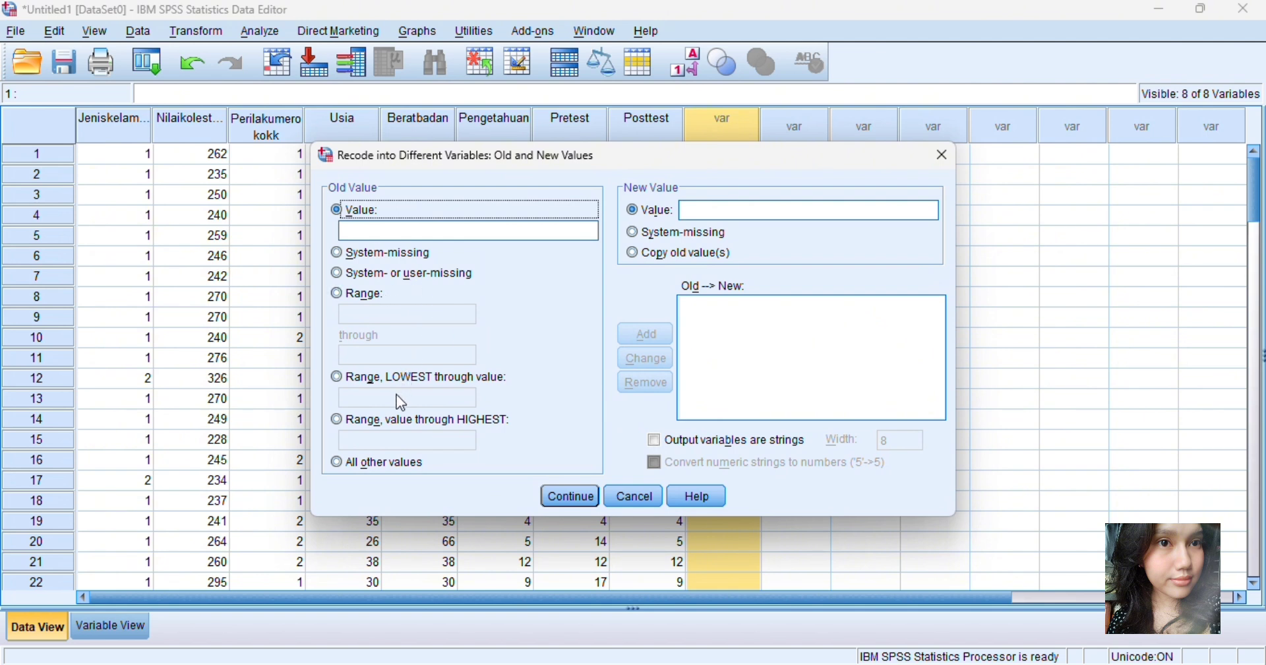
pyautogui.click(336, 377)
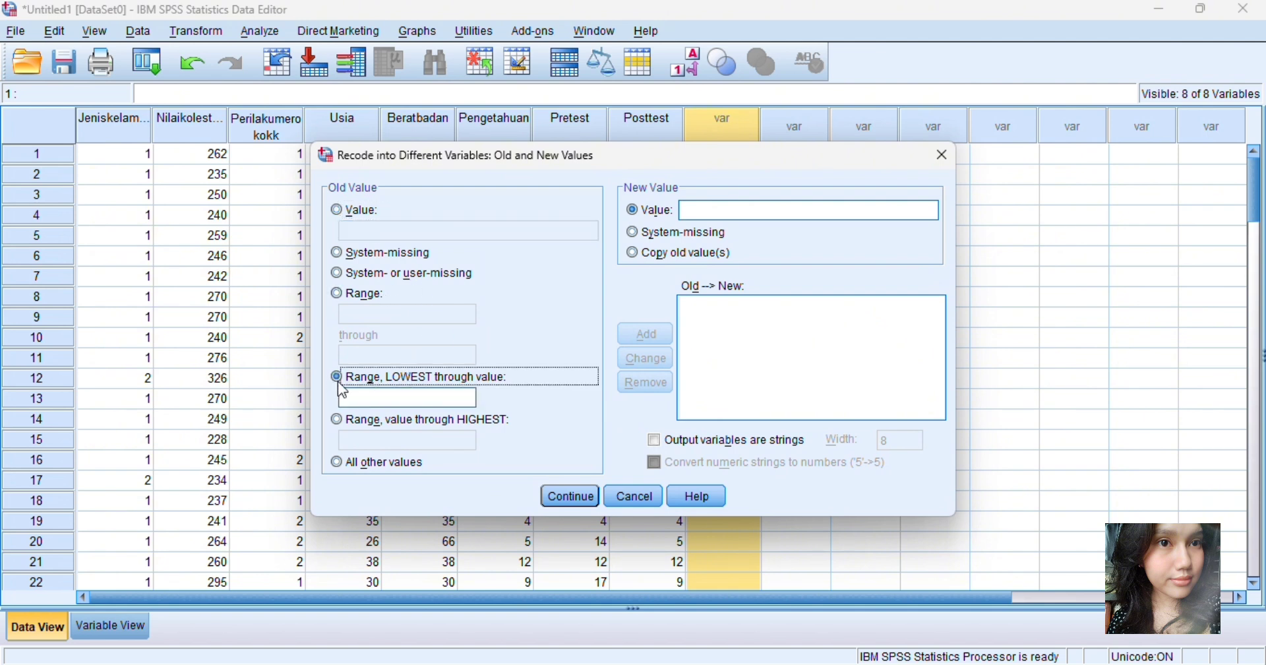
pyautogui.write('1')
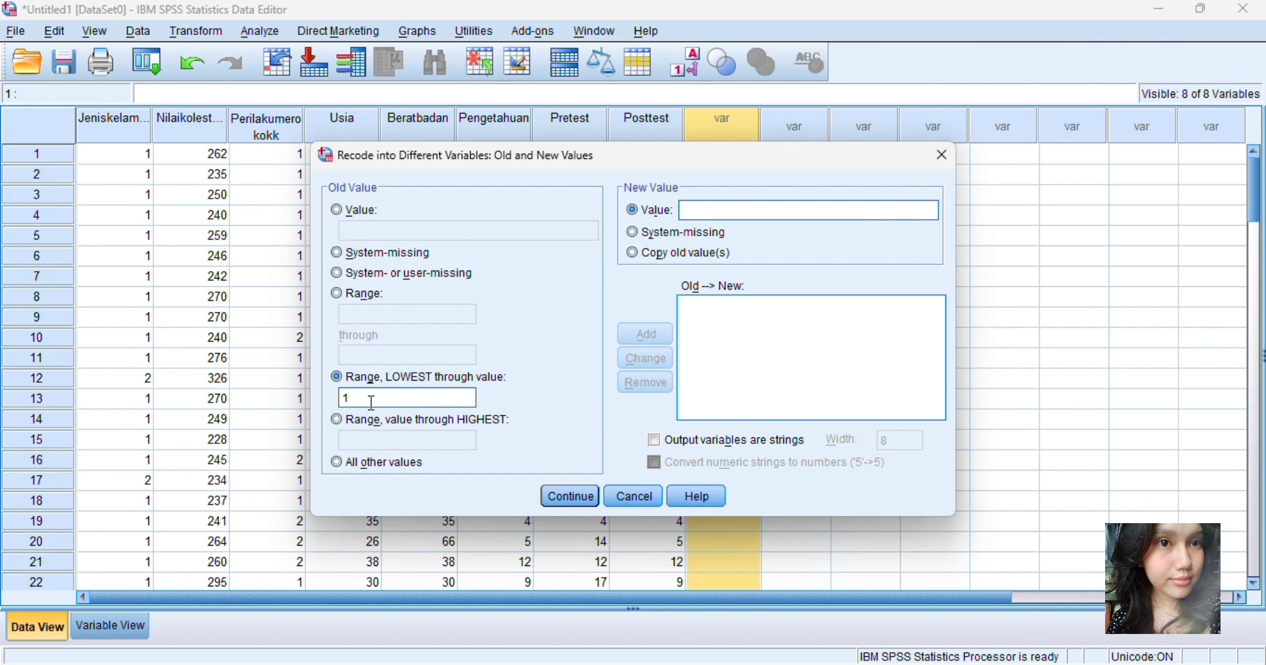
pyautogui.write('99')
pyautogui.click(716, 211)
pyautogui.click(528, 37)
pyautogui.click(713, 208)
pyautogui.write('1')
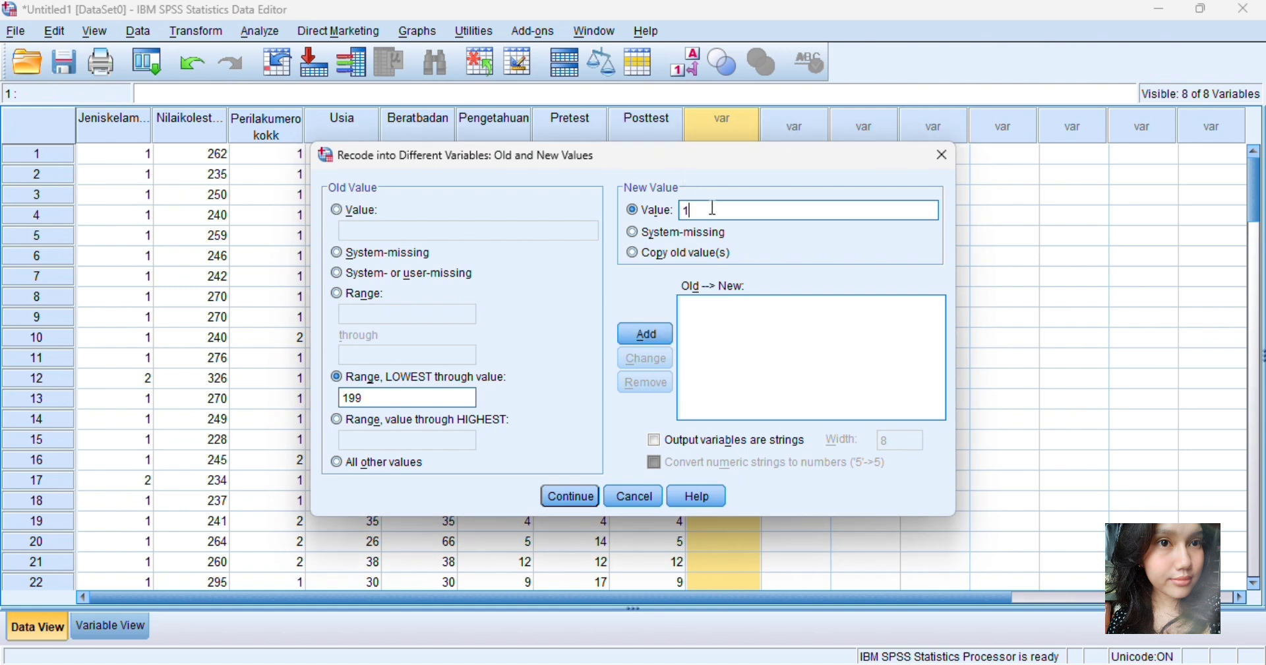
pyautogui.click(643, 334)
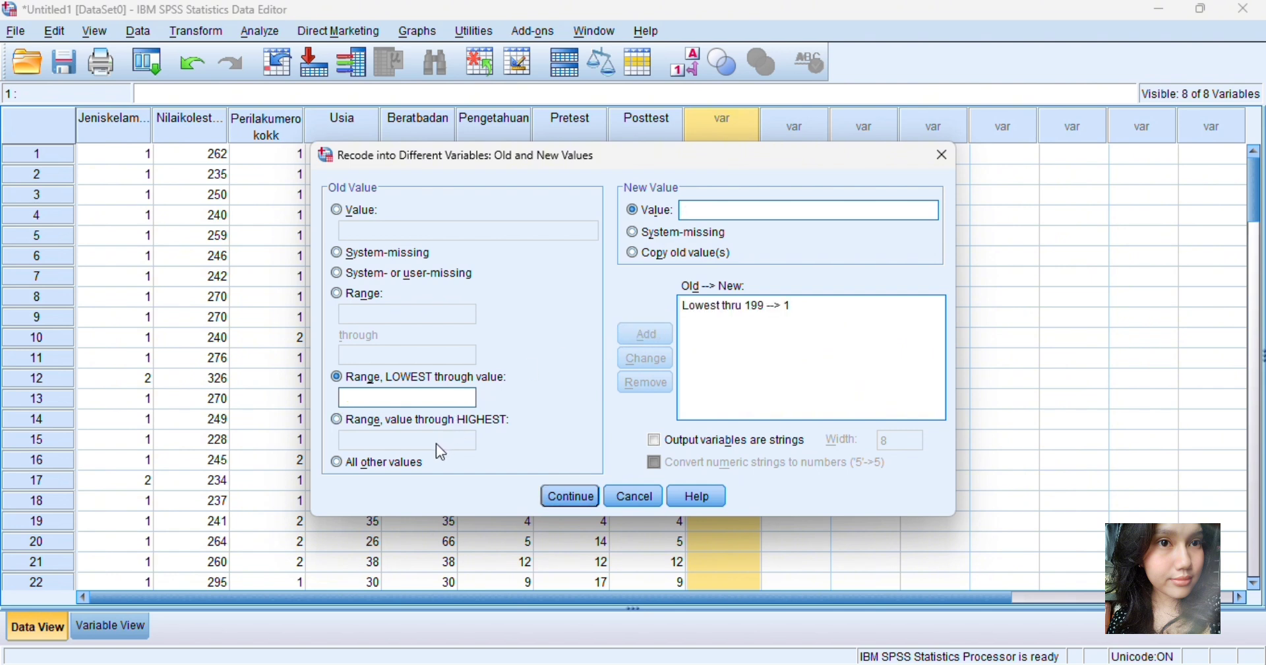
# Step: Add a recode rule that turns old values from 199 through the highest into 2, and run the recode
pyautogui.click(339, 420)
pyautogui.click(365, 443)
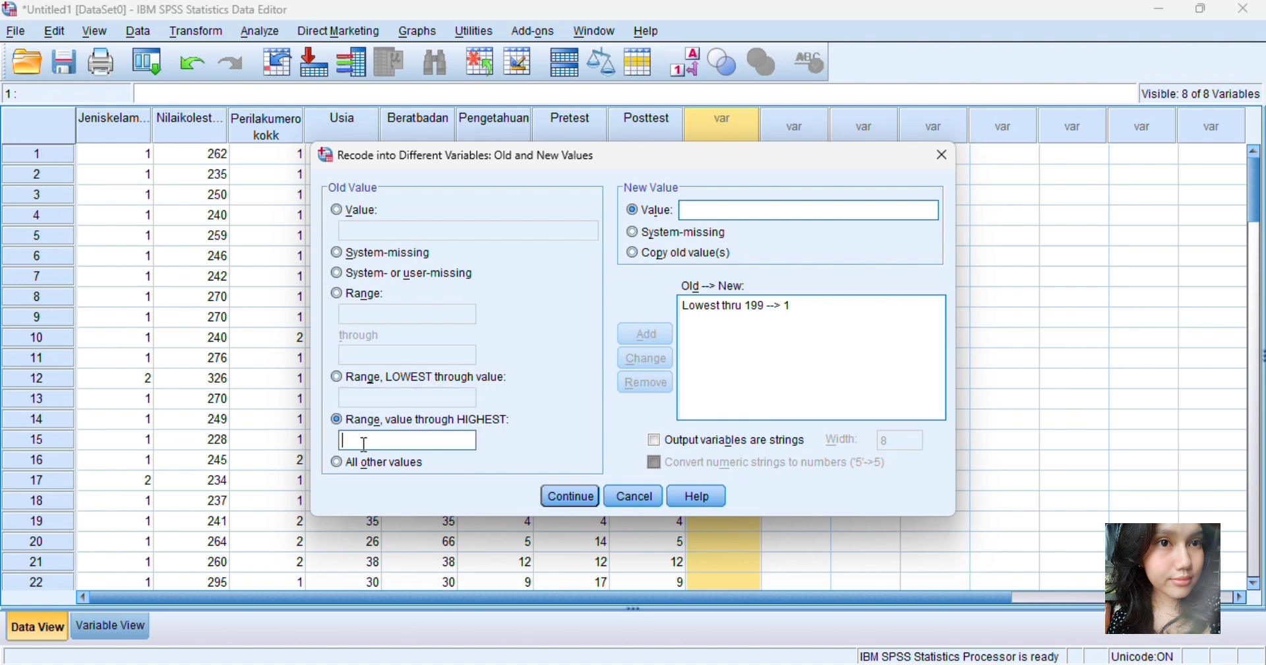
pyautogui.write('199')
pyautogui.click(729, 211)
pyautogui.write('2')
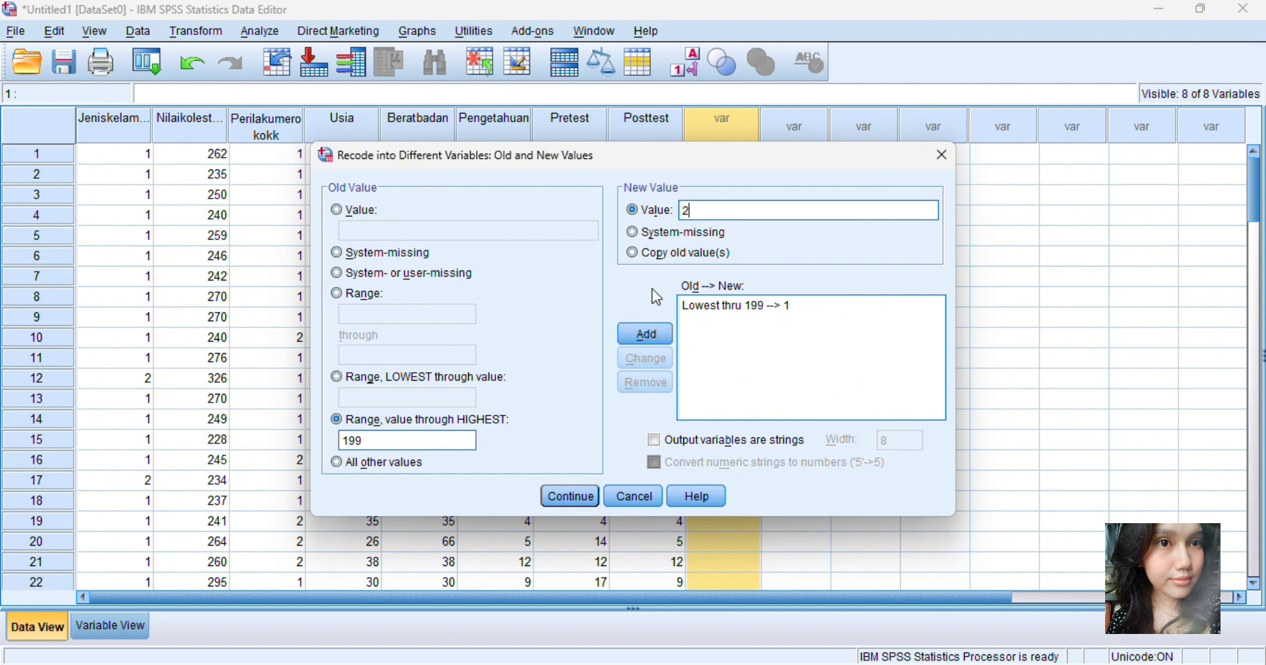
pyautogui.click(639, 343)
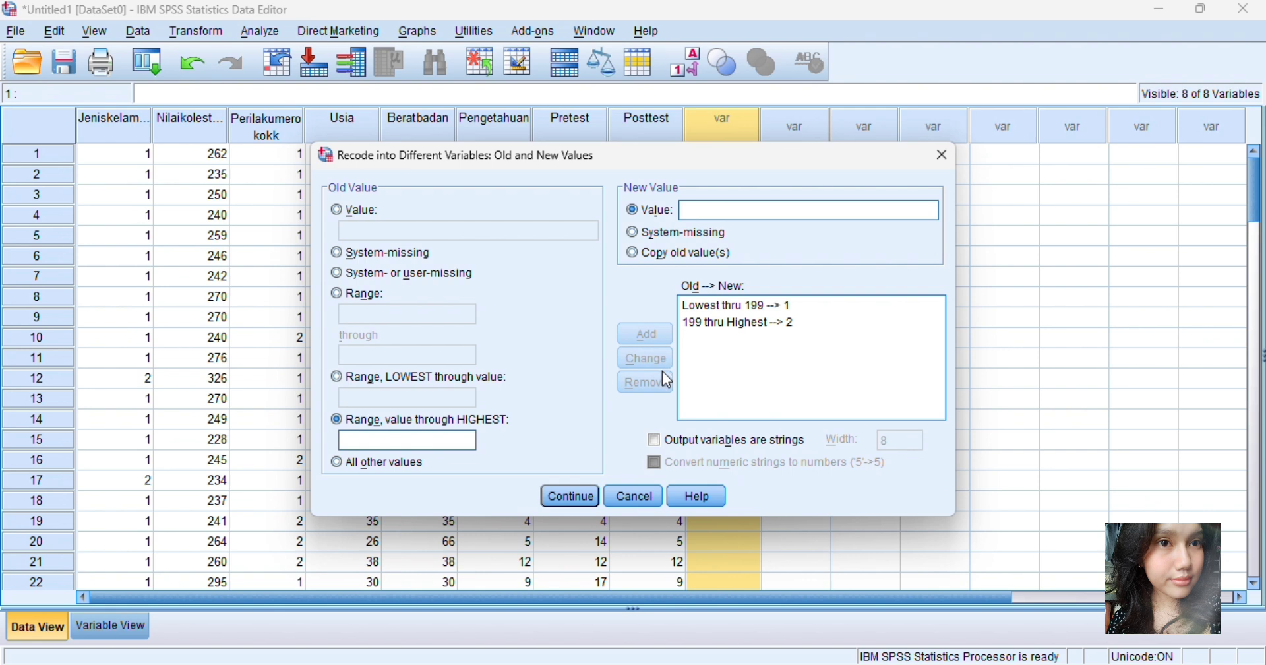
pyautogui.click(570, 498)
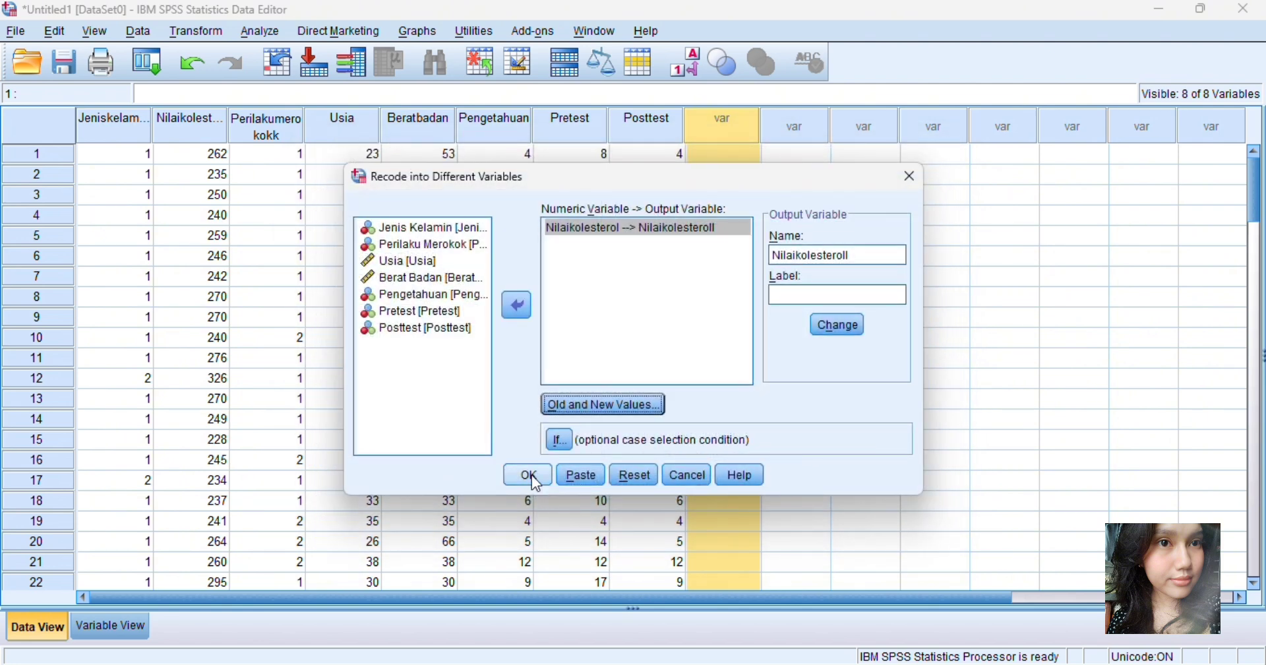
pyautogui.click(531, 475)
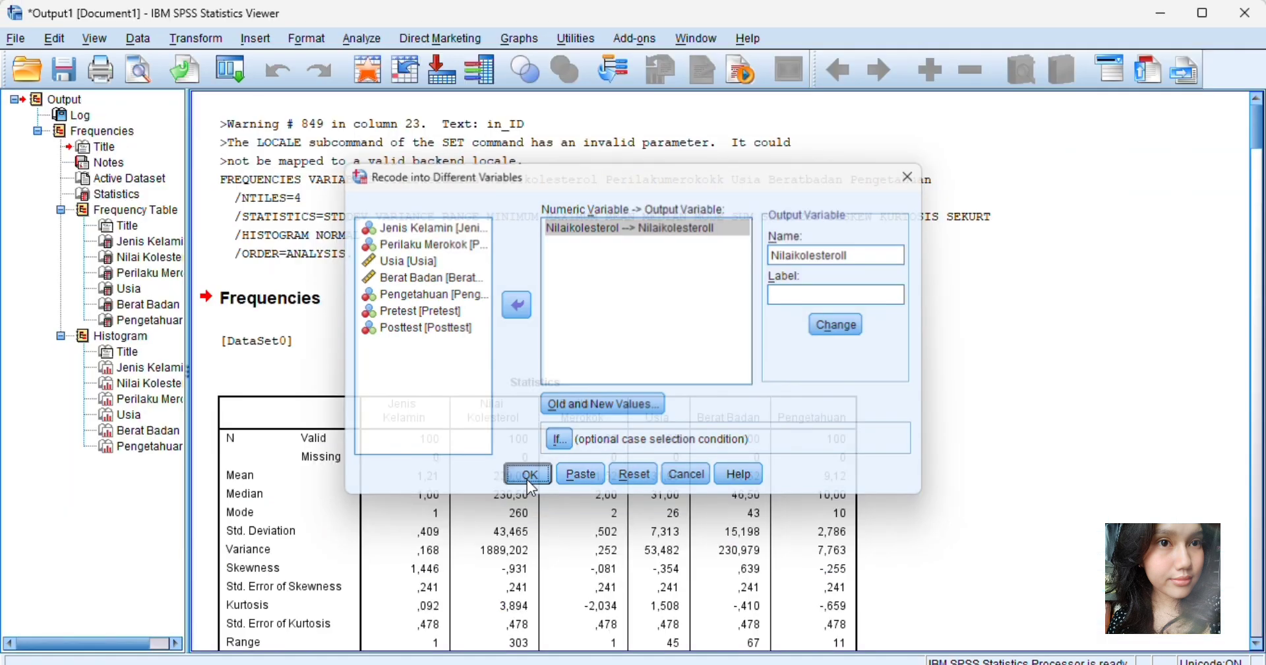
# Step: Return to the Data Editor and set the decimals of the Nilaikolesteroll variable to 0
pyautogui.scroll(6, 528, 480)
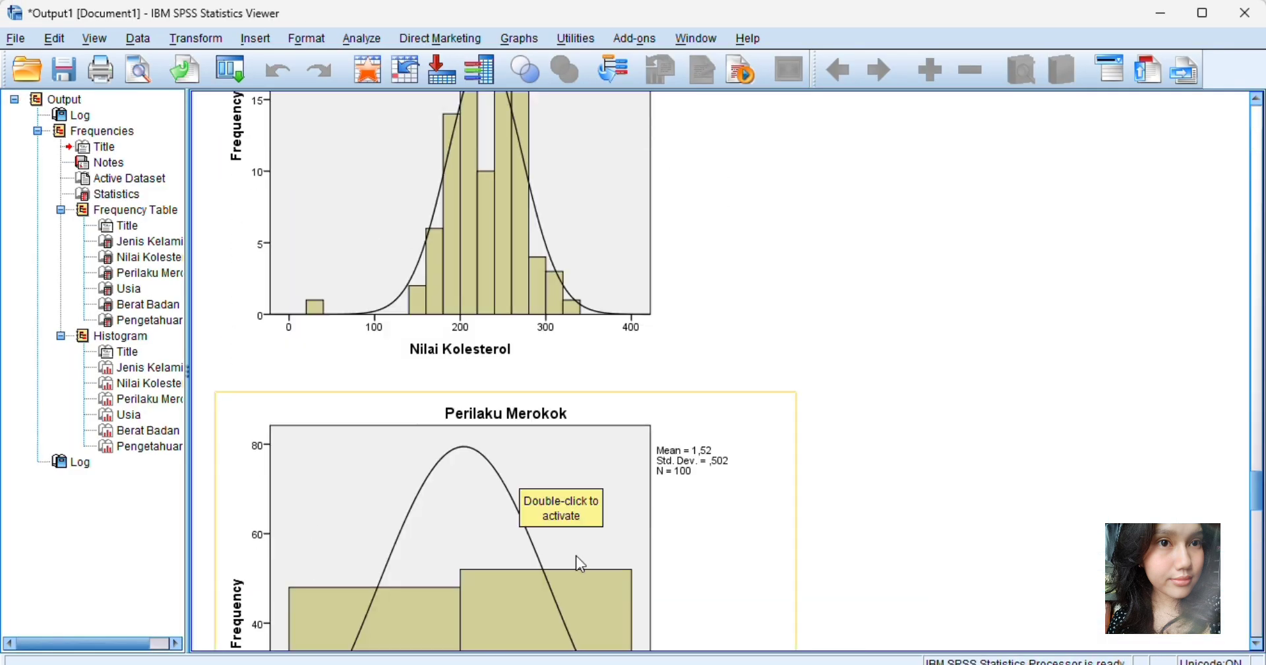
pyautogui.hotkey('alt', 'Tab')
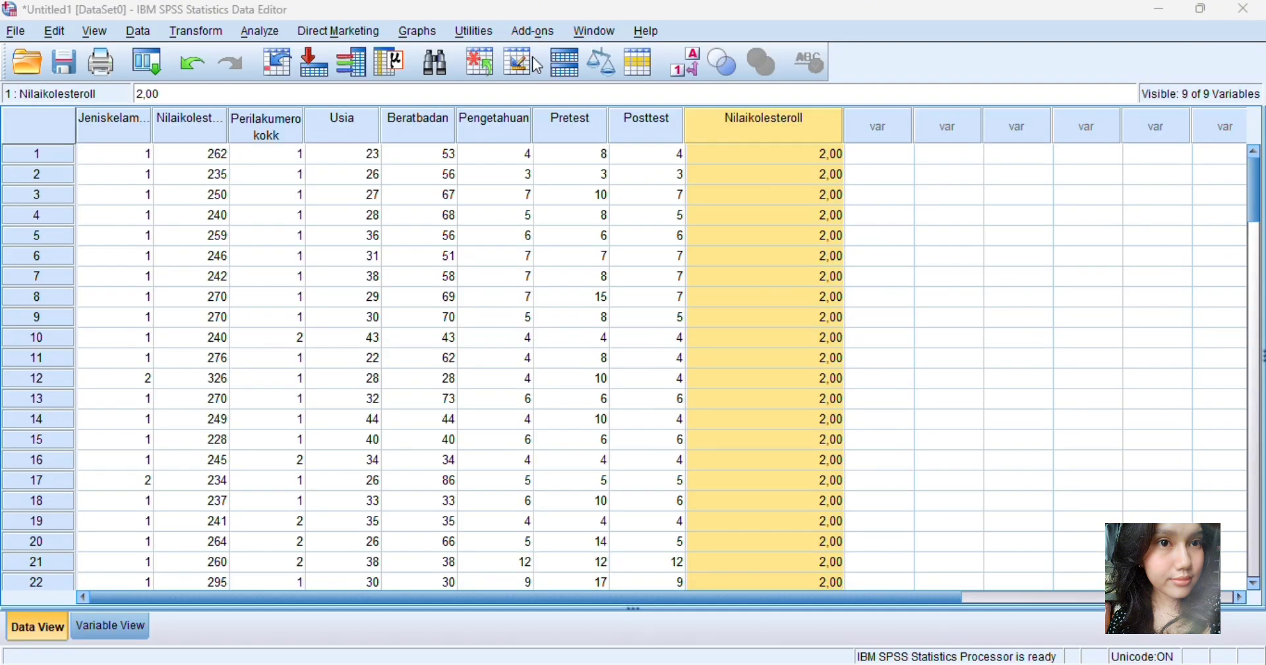
pyautogui.click(128, 625)
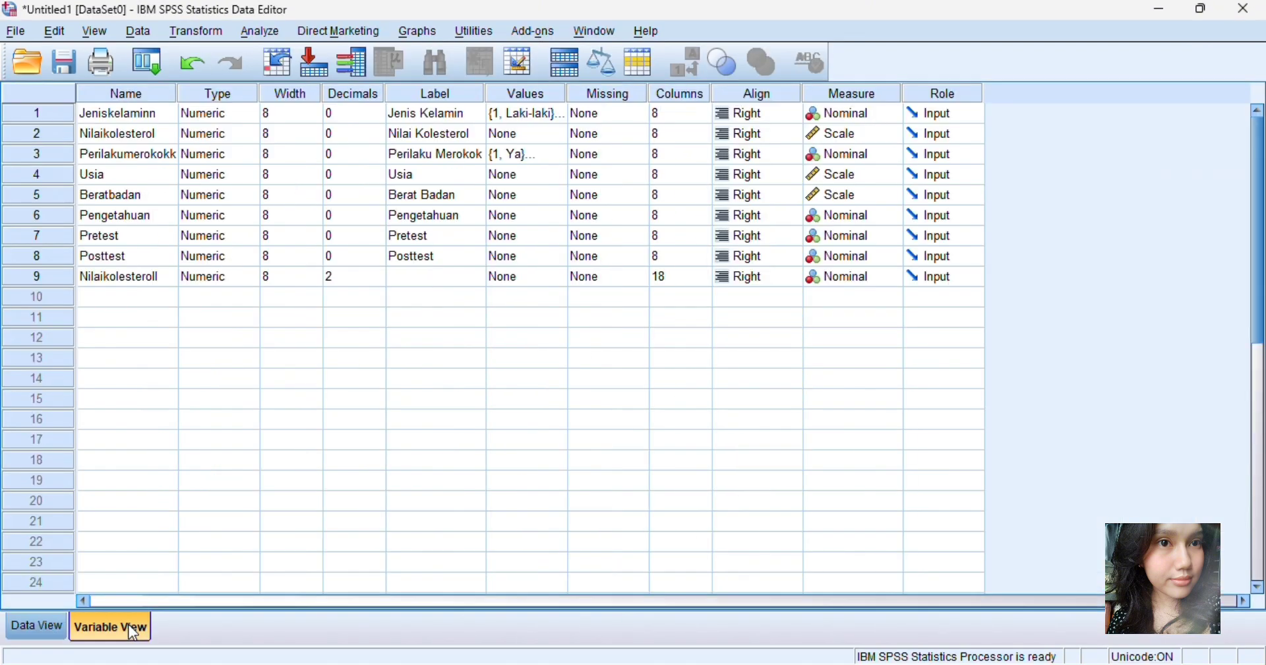
pyautogui.click(374, 276)
pyautogui.click(376, 273)
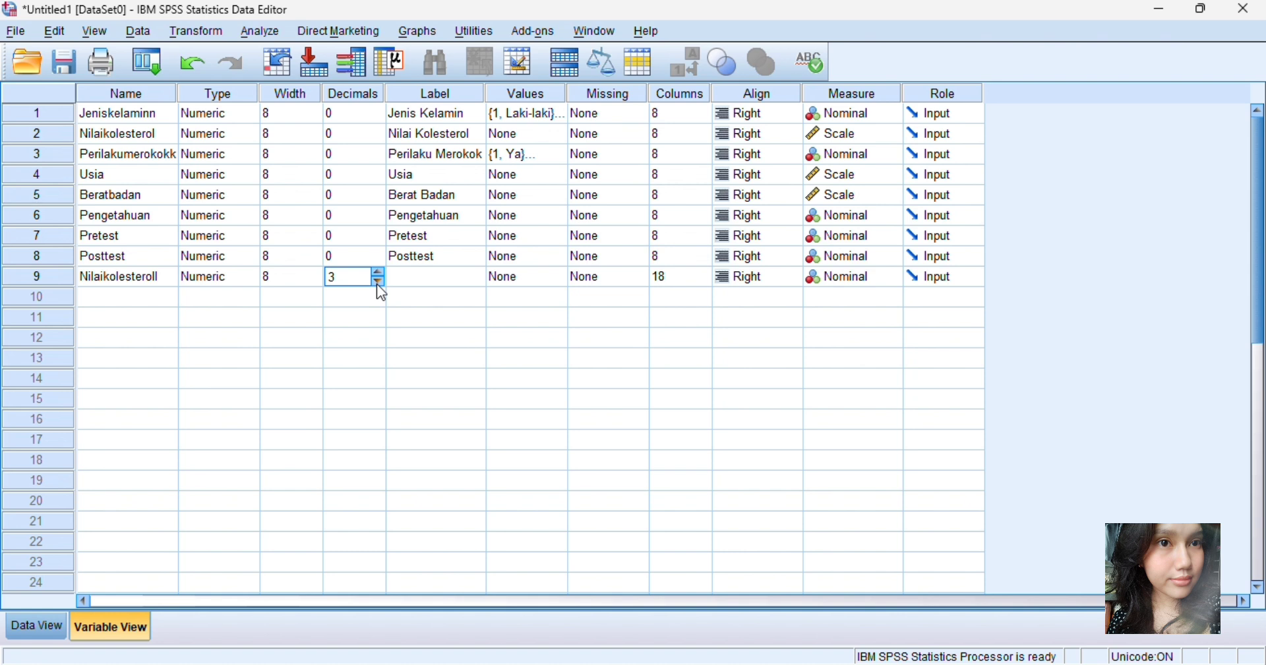
pyautogui.click(379, 282)
pyautogui.click(378, 283)
pyautogui.click(430, 281)
pyautogui.click(359, 282)
pyautogui.click(379, 282)
pyautogui.click(413, 280)
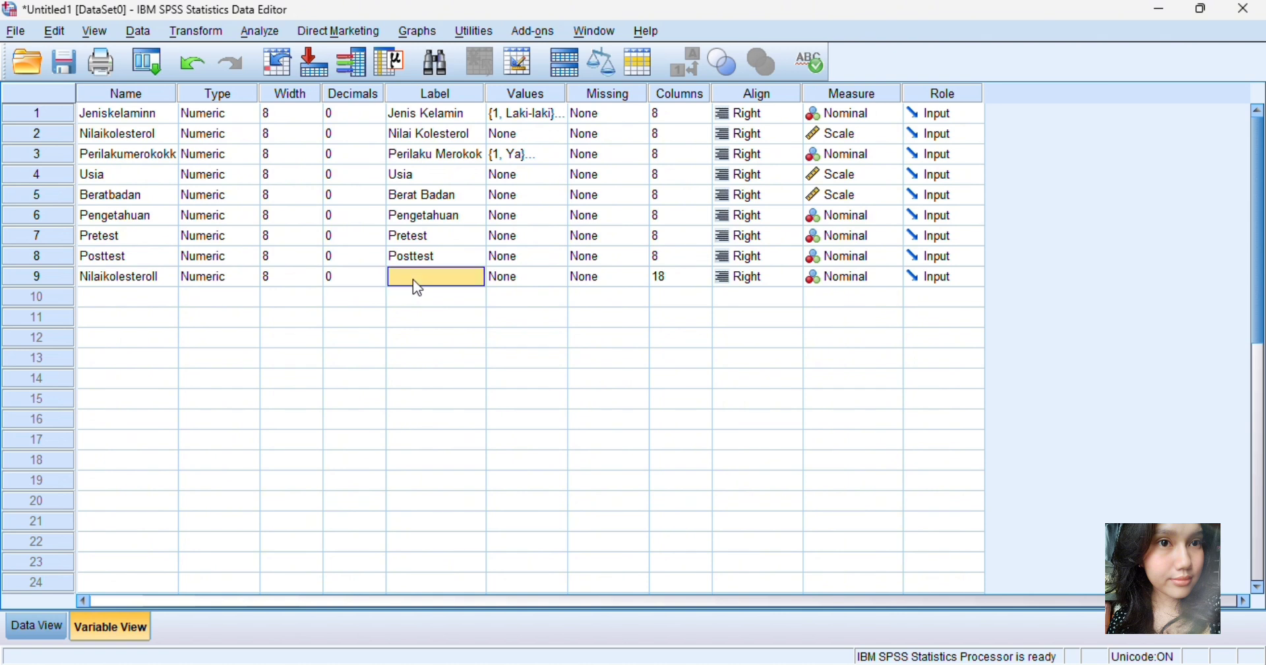
# Step: Define the value label 1 = Normal for the Nilaikolesteroll variable
pyautogui.click(546, 288)
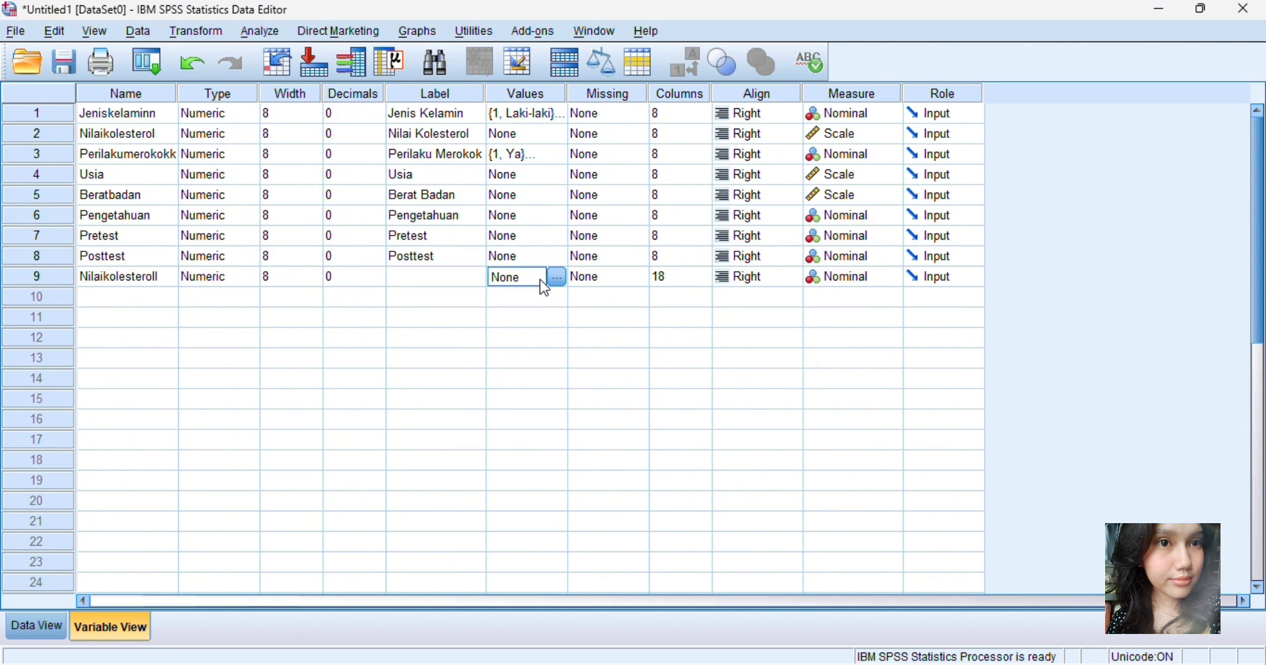
pyautogui.click(557, 277)
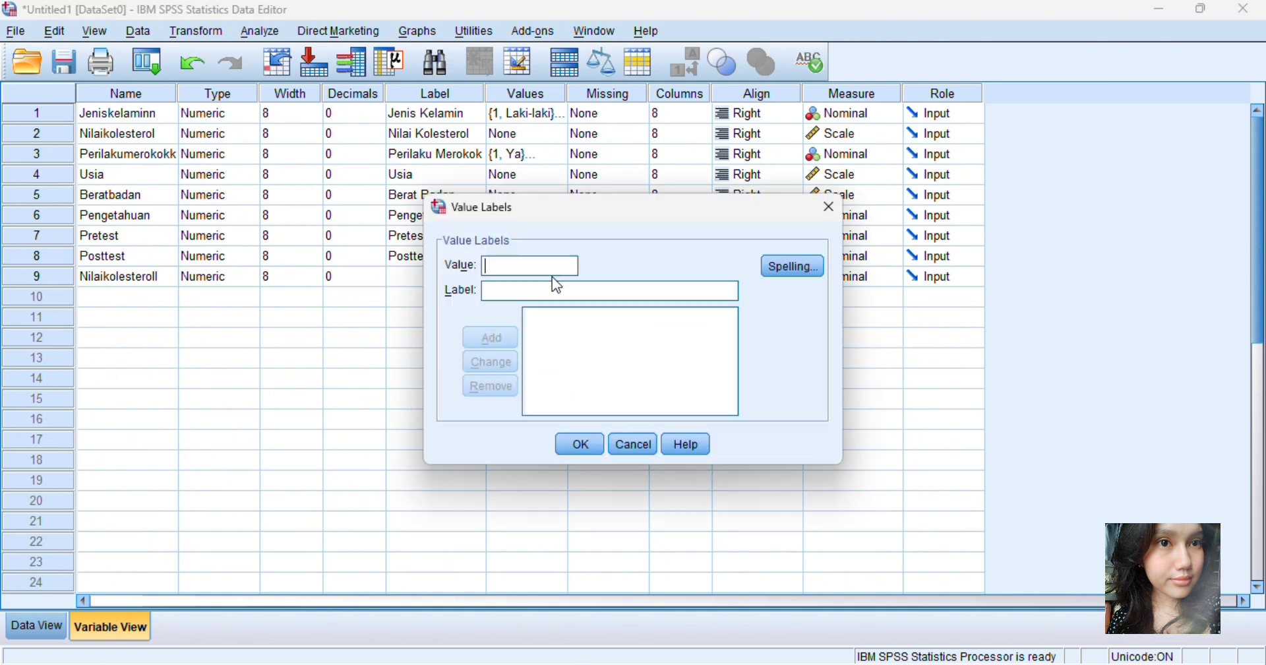
pyautogui.write('1')
pyautogui.write('N')
pyautogui.write('ormal')
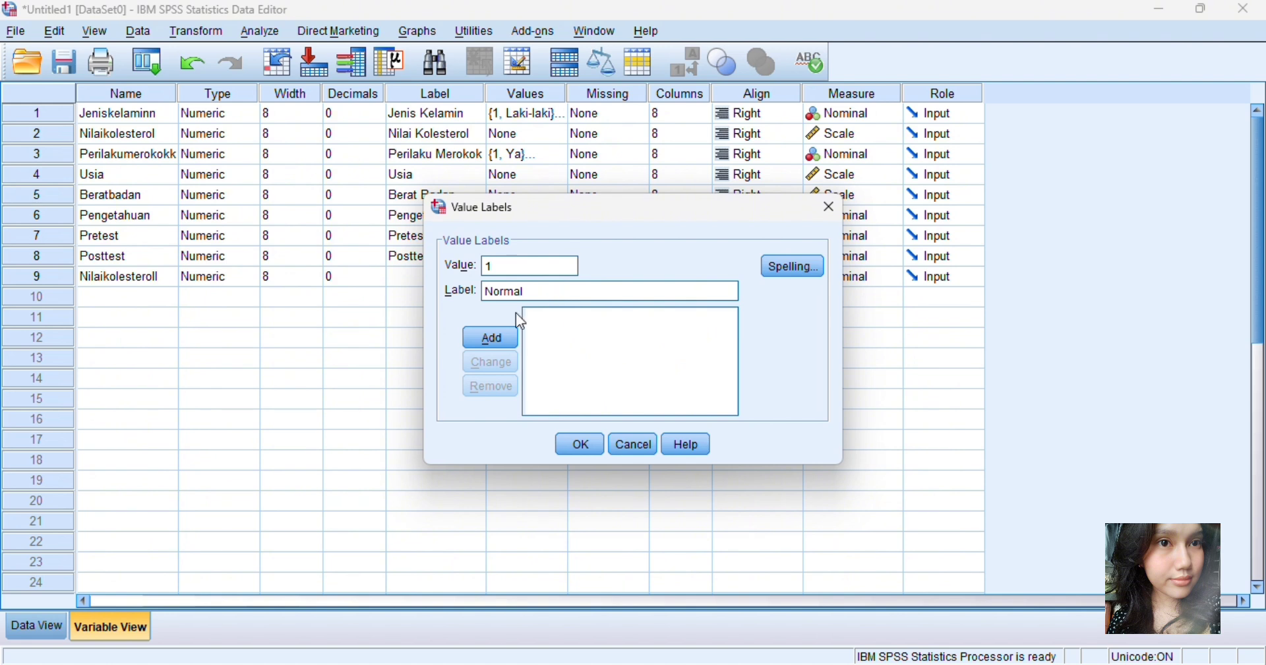
pyautogui.click(489, 337)
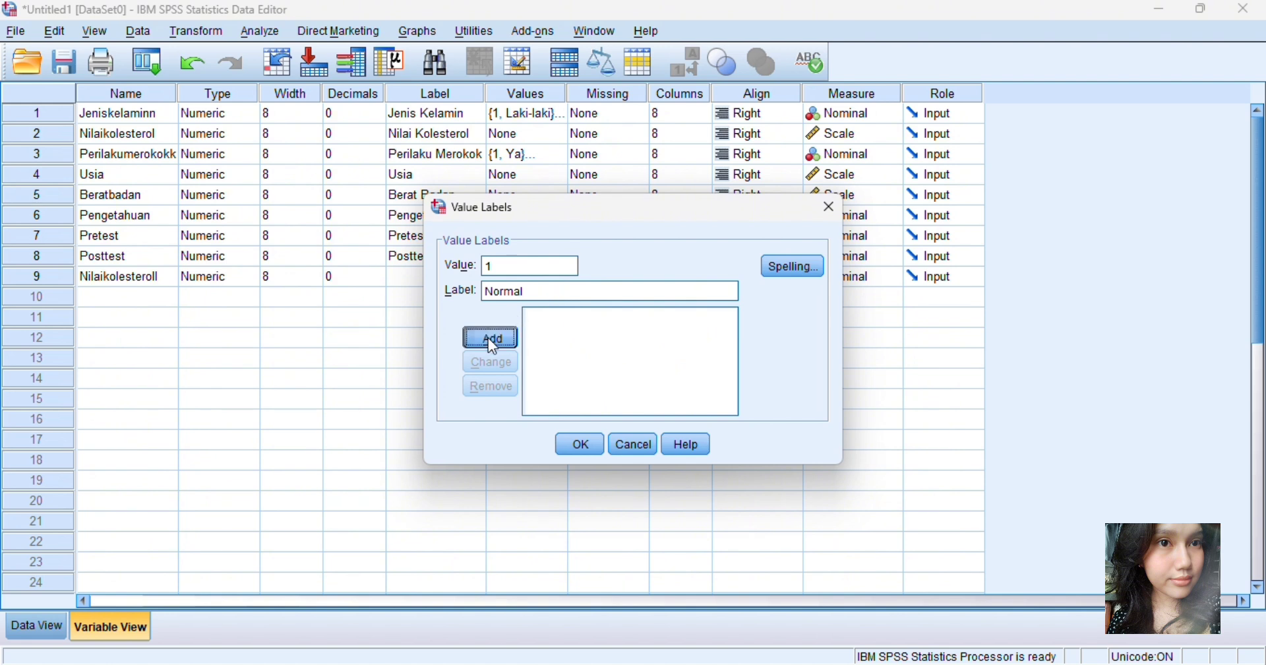
# Step: Add the value label 2 = Tidak normal for the Nilaikolesteroll variable and apply the value labels
pyautogui.click(543, 268)
pyautogui.write('2')
pyautogui.click(529, 296)
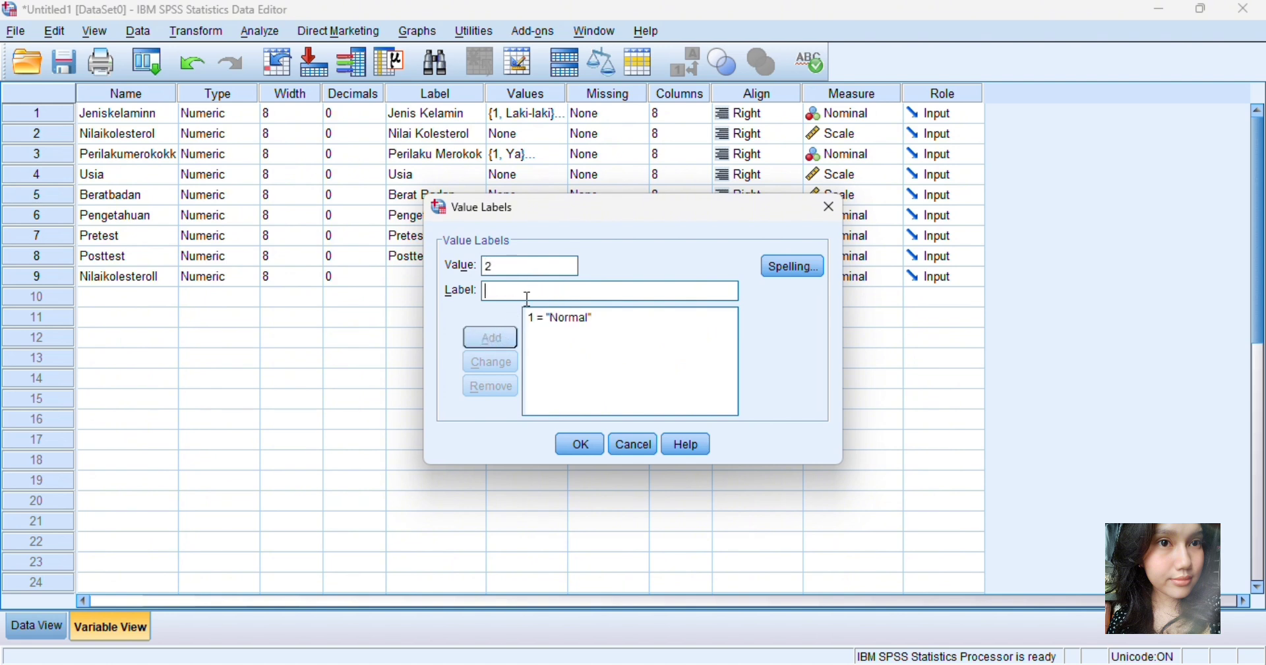
pyautogui.write('Tid')
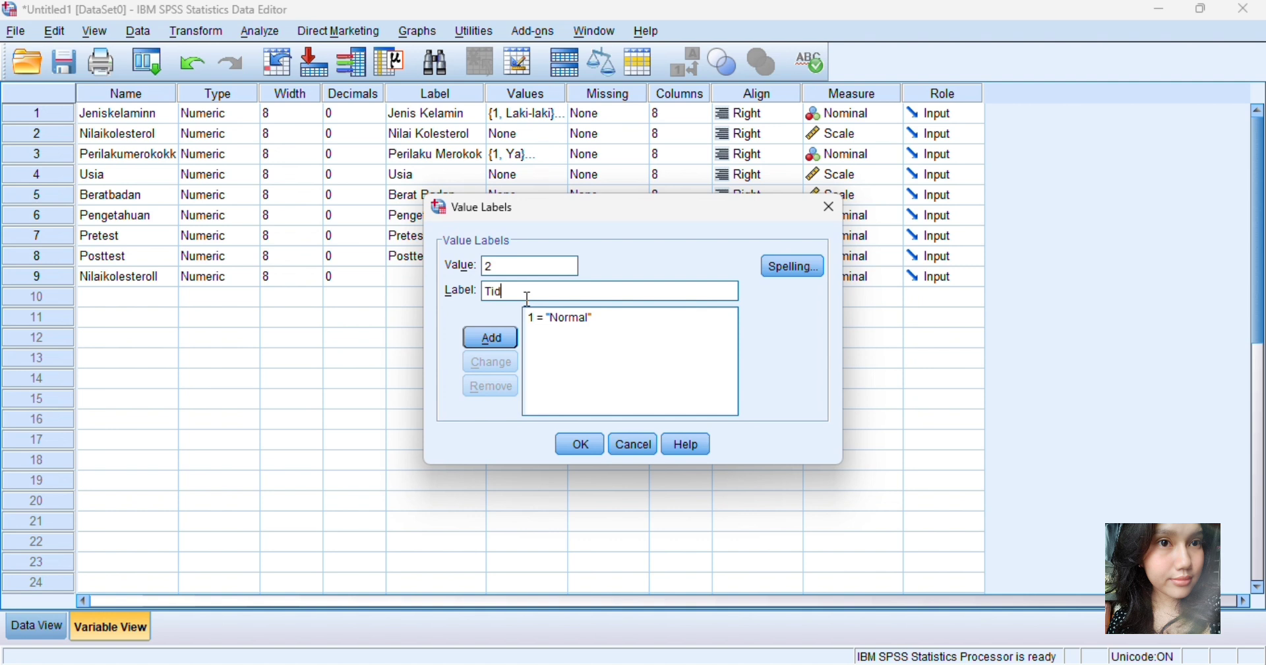
pyautogui.write('ak ne')
pyautogui.write('rmal')
pyautogui.click(491, 337)
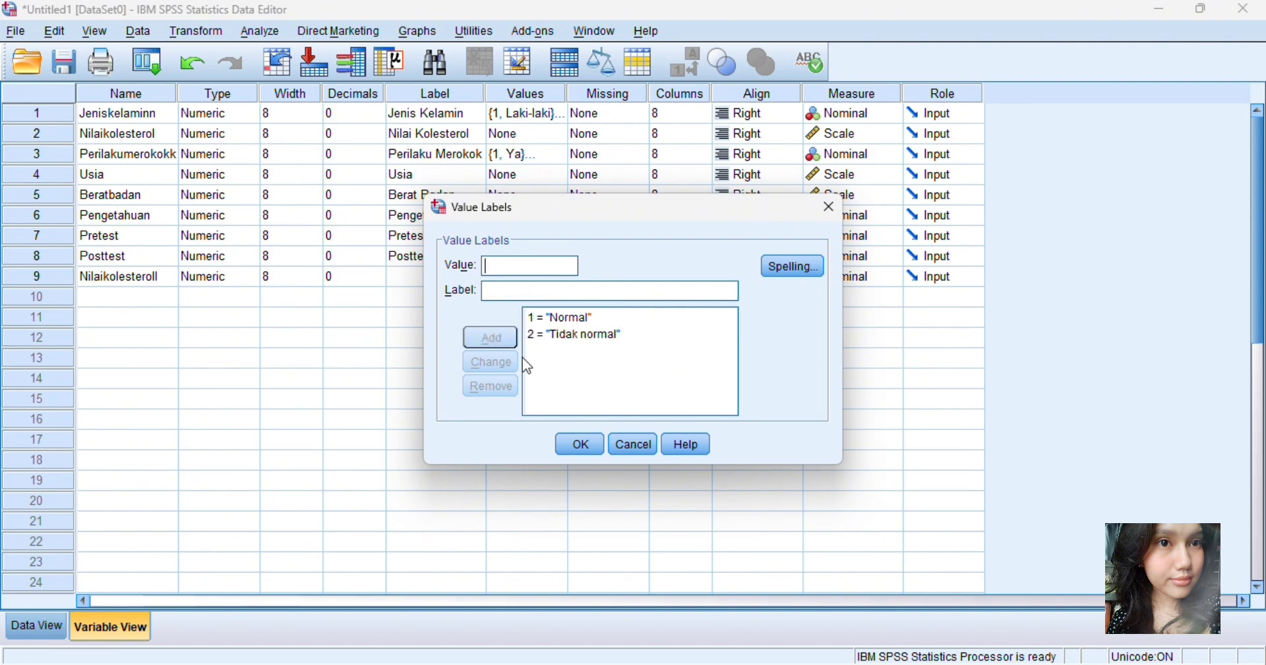
pyautogui.click(581, 446)
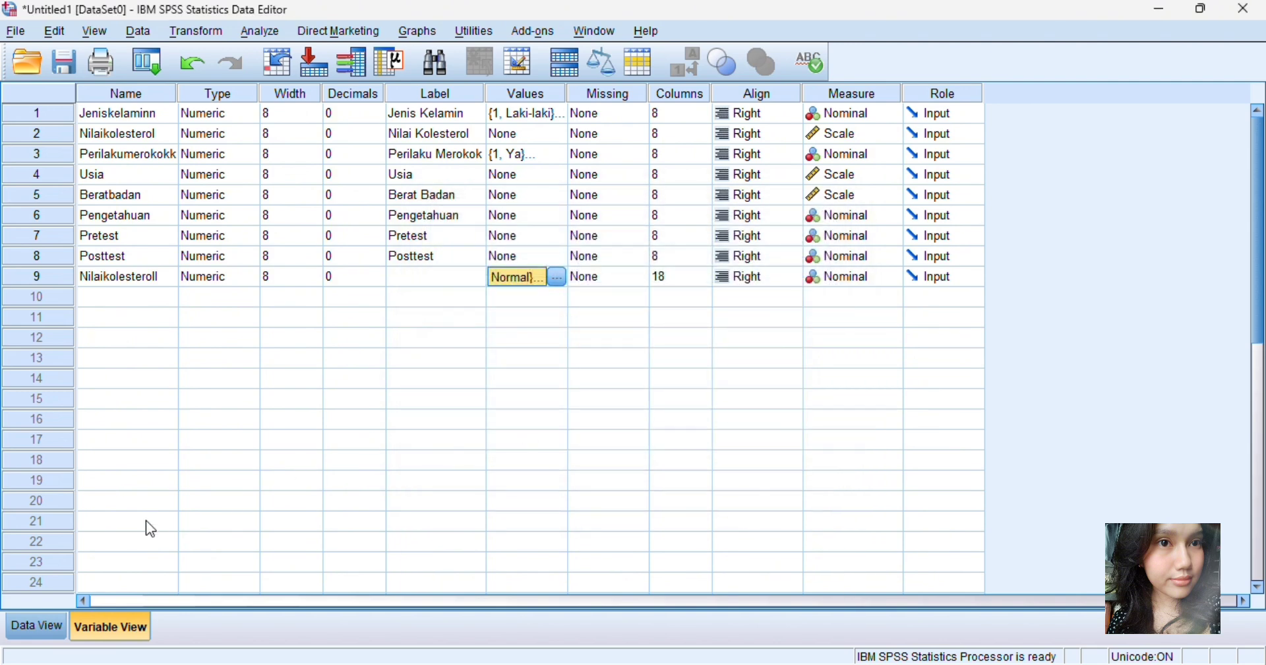
# Step: Examine the recoded Nilaikolesteroll values across the data cases and compare them with the variable's definition
pyautogui.click(33, 628)
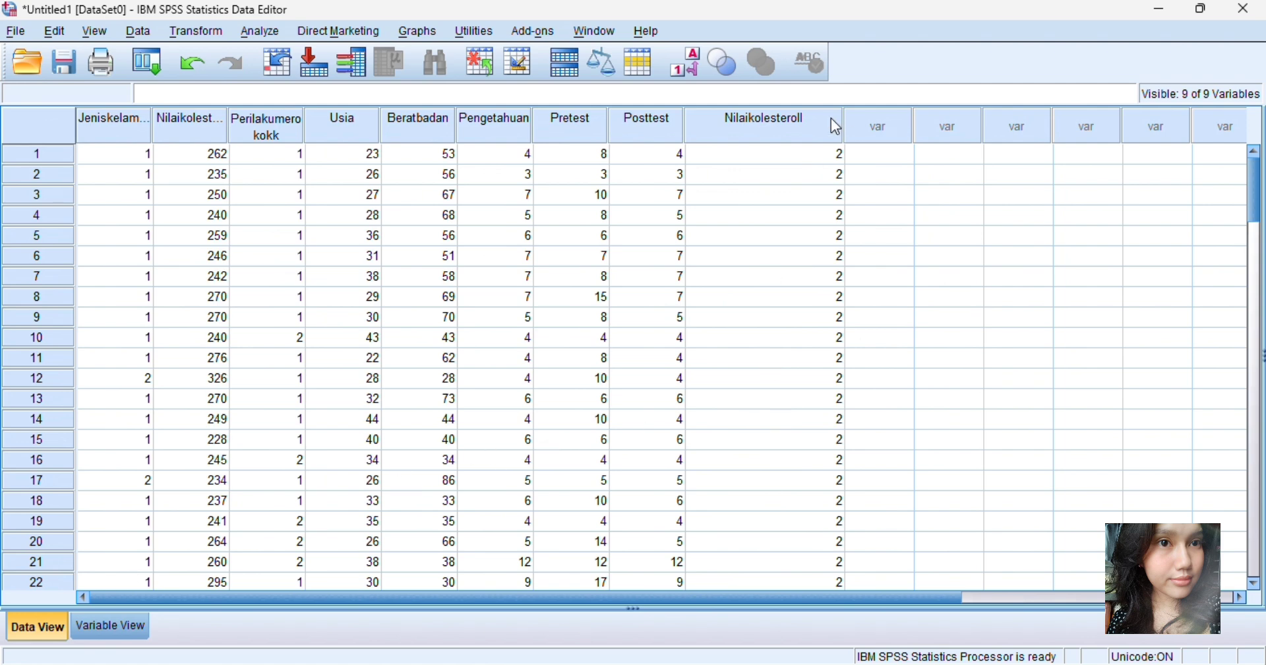
pyautogui.click(113, 629)
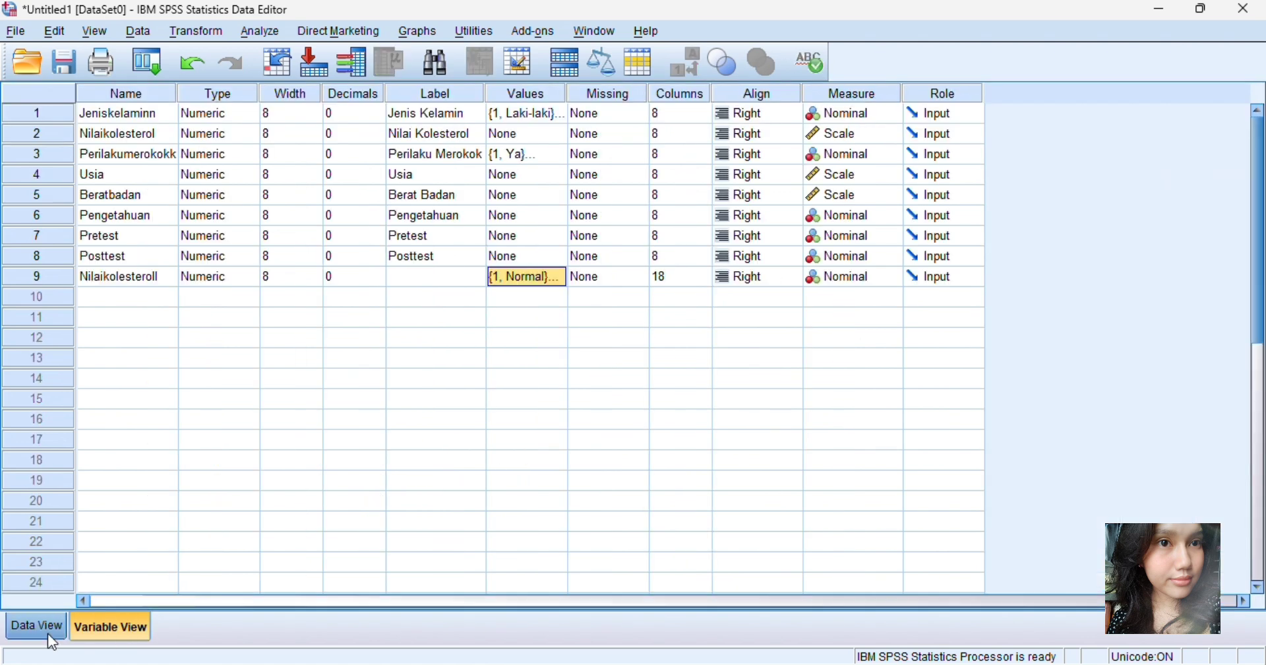
pyautogui.click(44, 632)
pyautogui.scroll(-13, 604, 337)
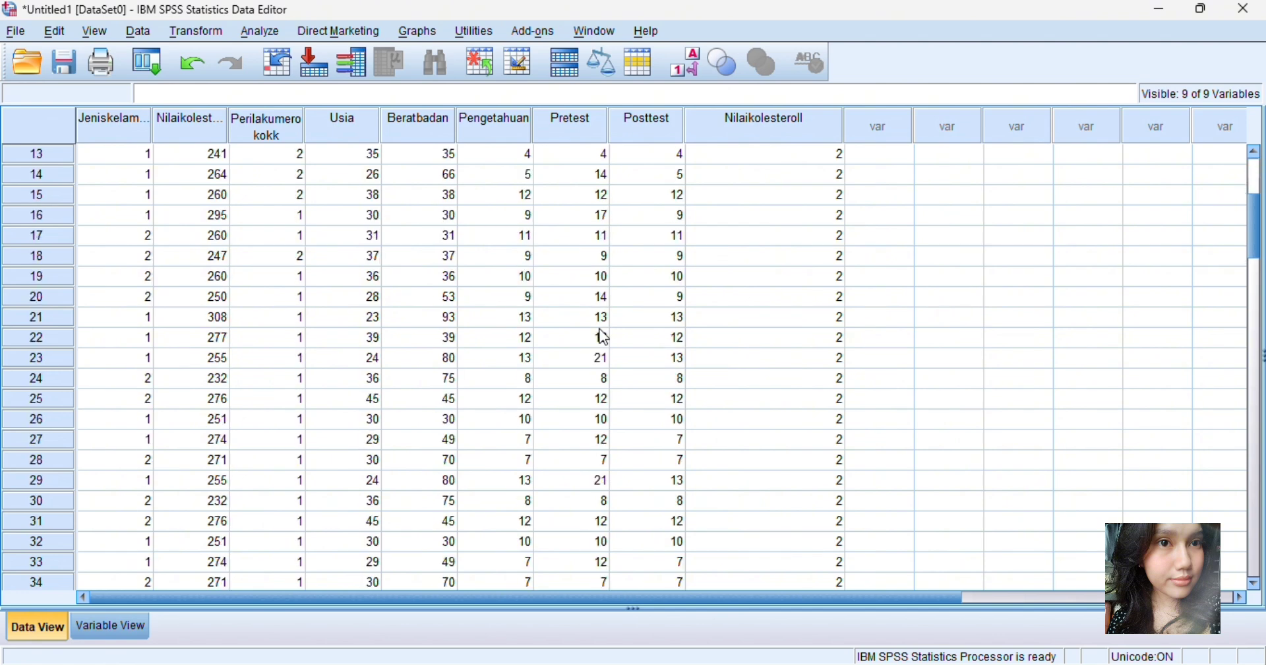
pyautogui.scroll(13, 604, 338)
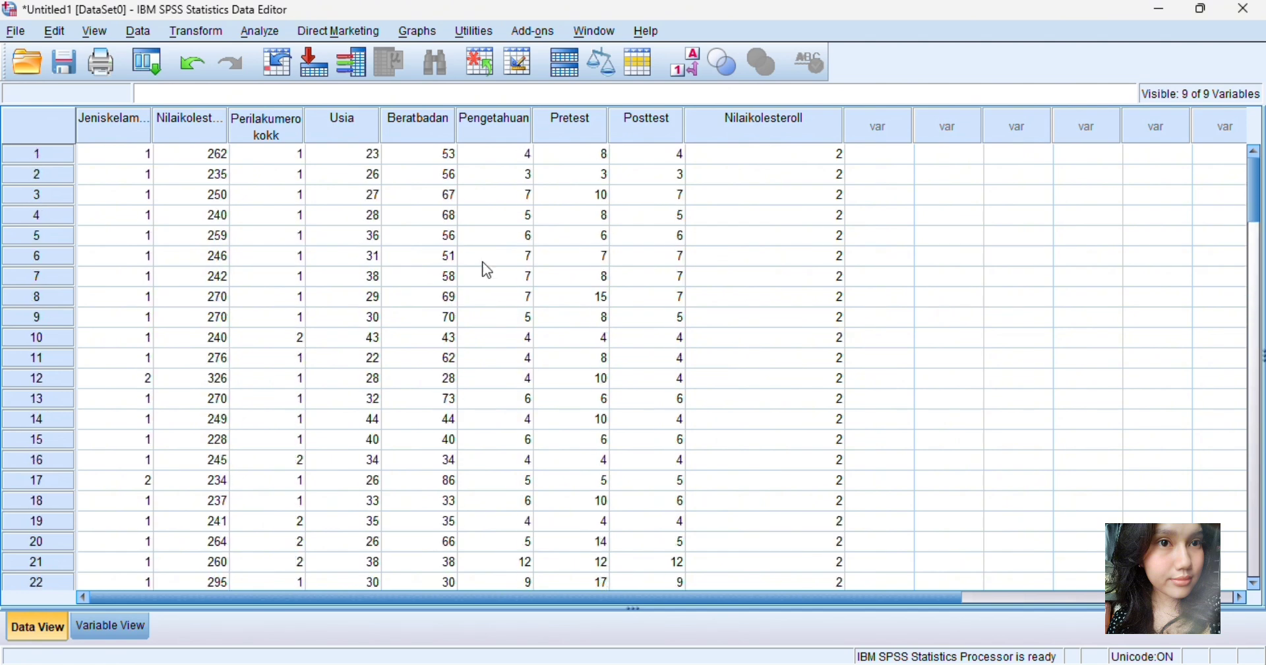
pyautogui.click(105, 635)
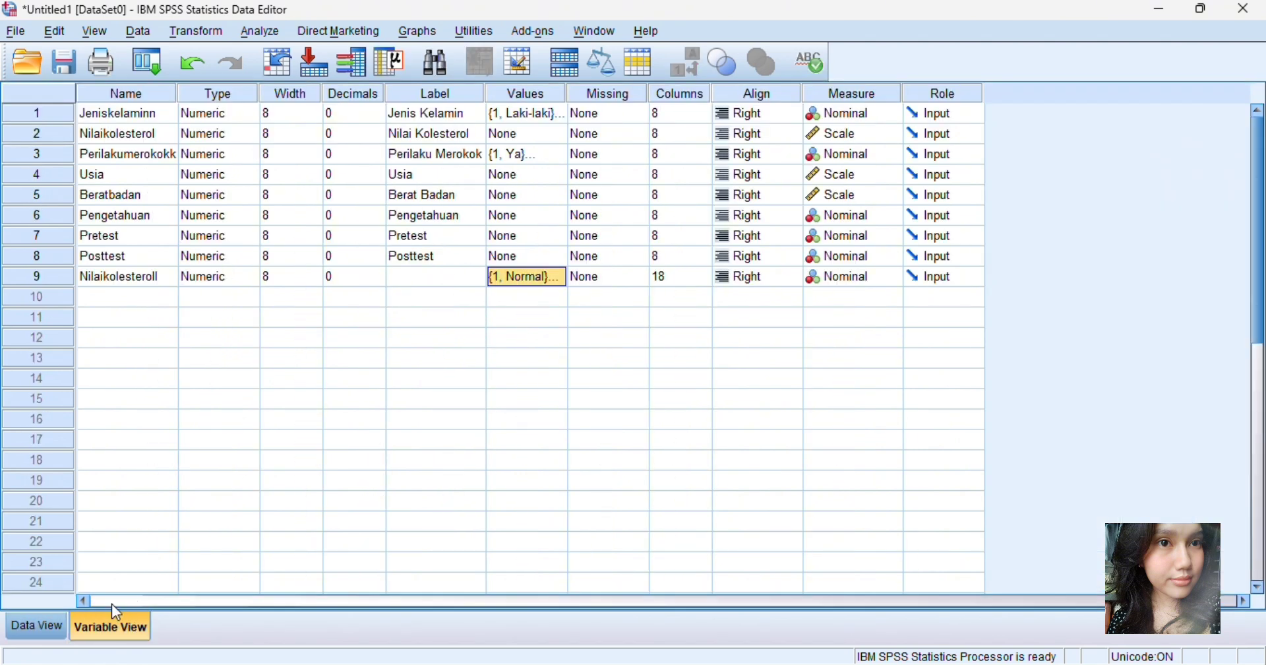
pyautogui.click(53, 622)
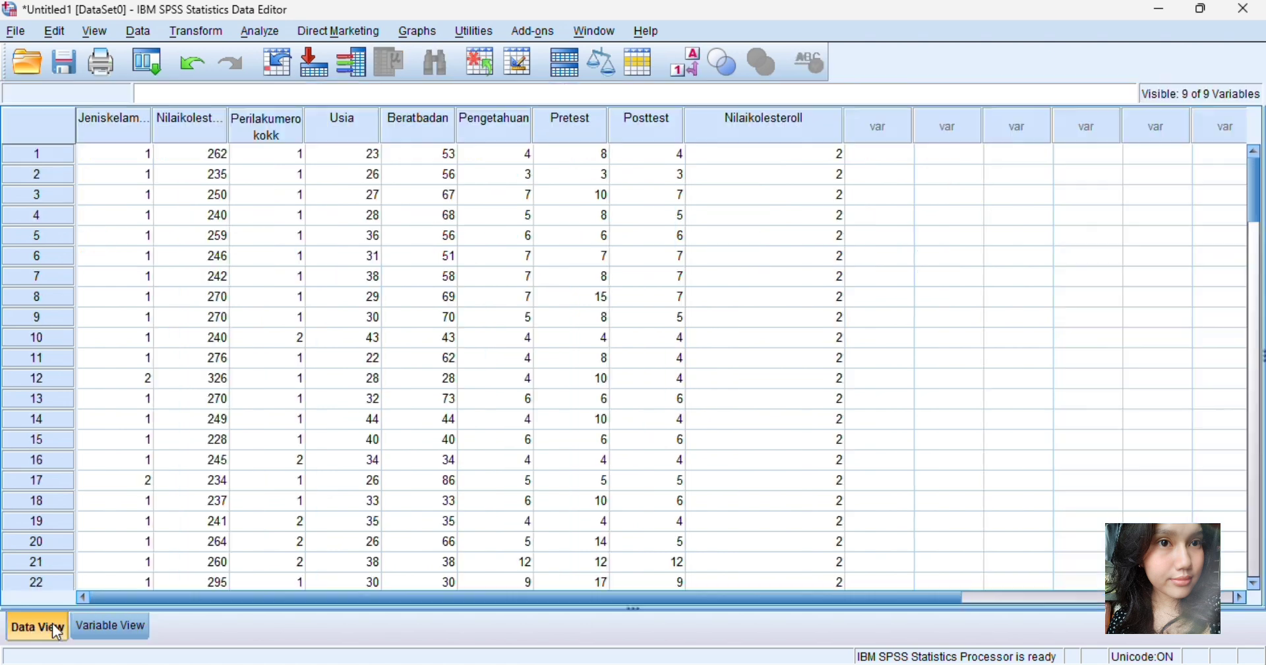
pyautogui.click(102, 624)
pyautogui.click(42, 628)
# Step: Display value labels instead of codes in the data sheet to check them, and switch back to numeric codes
pyautogui.click(825, 156)
pyautogui.click(686, 64)
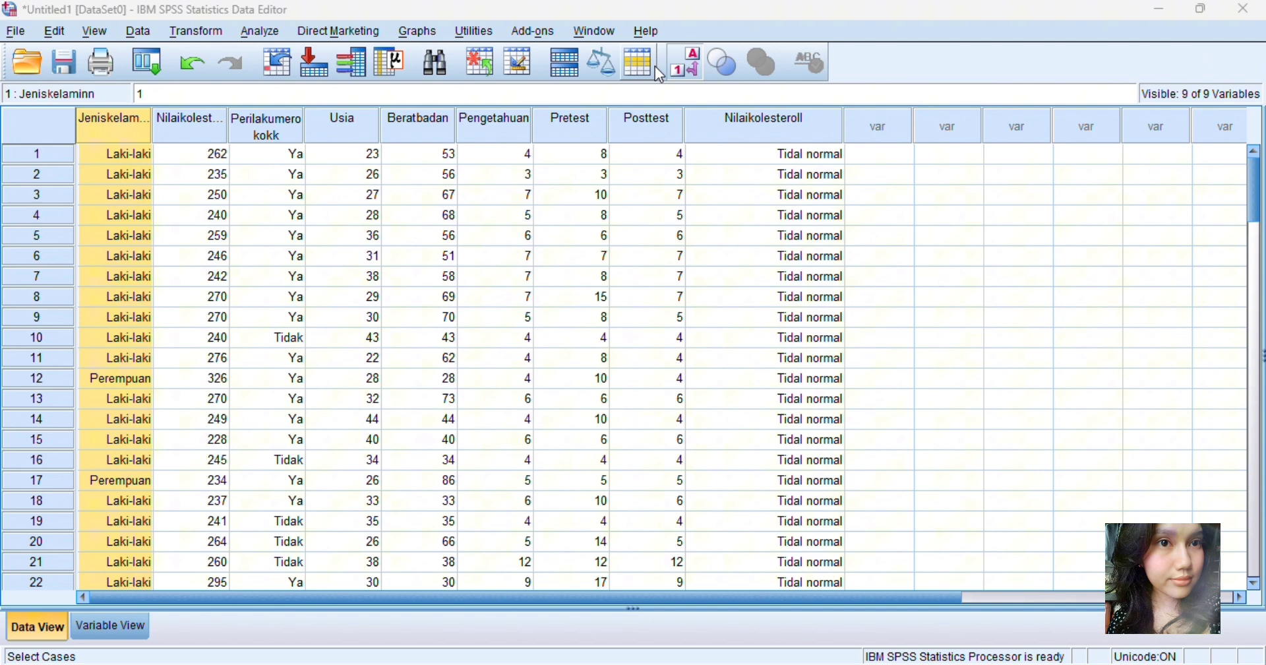
pyautogui.click(688, 72)
pyautogui.click(688, 72)
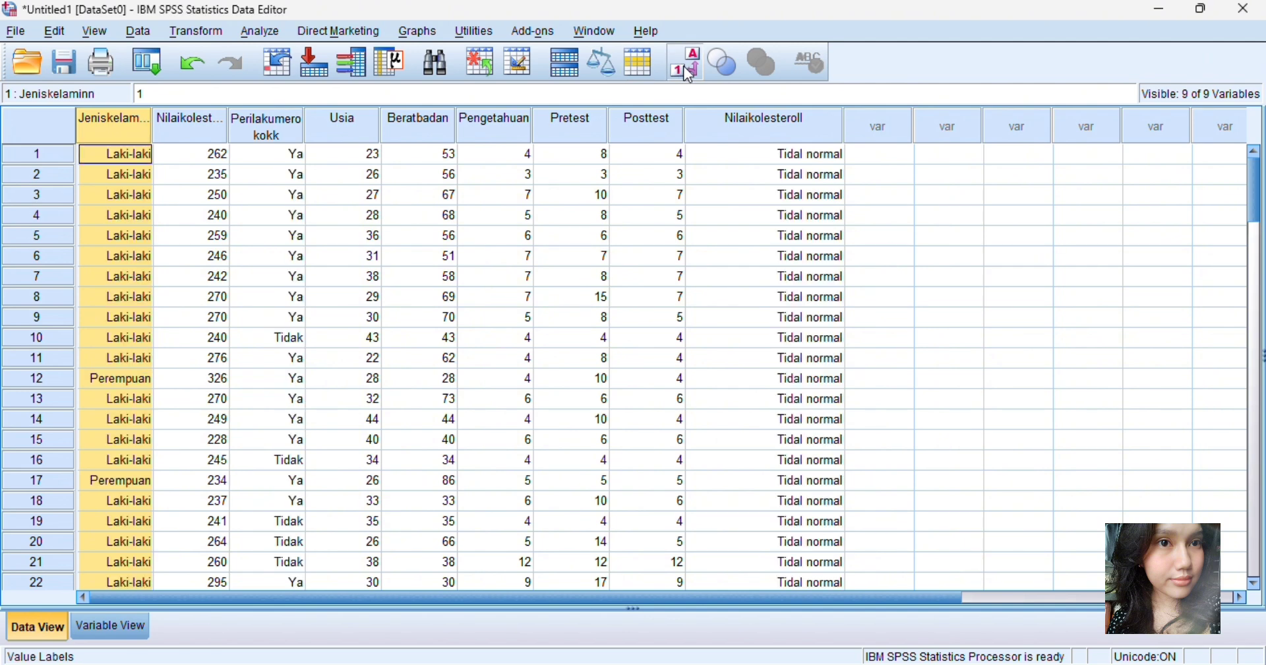
pyautogui.click(688, 72)
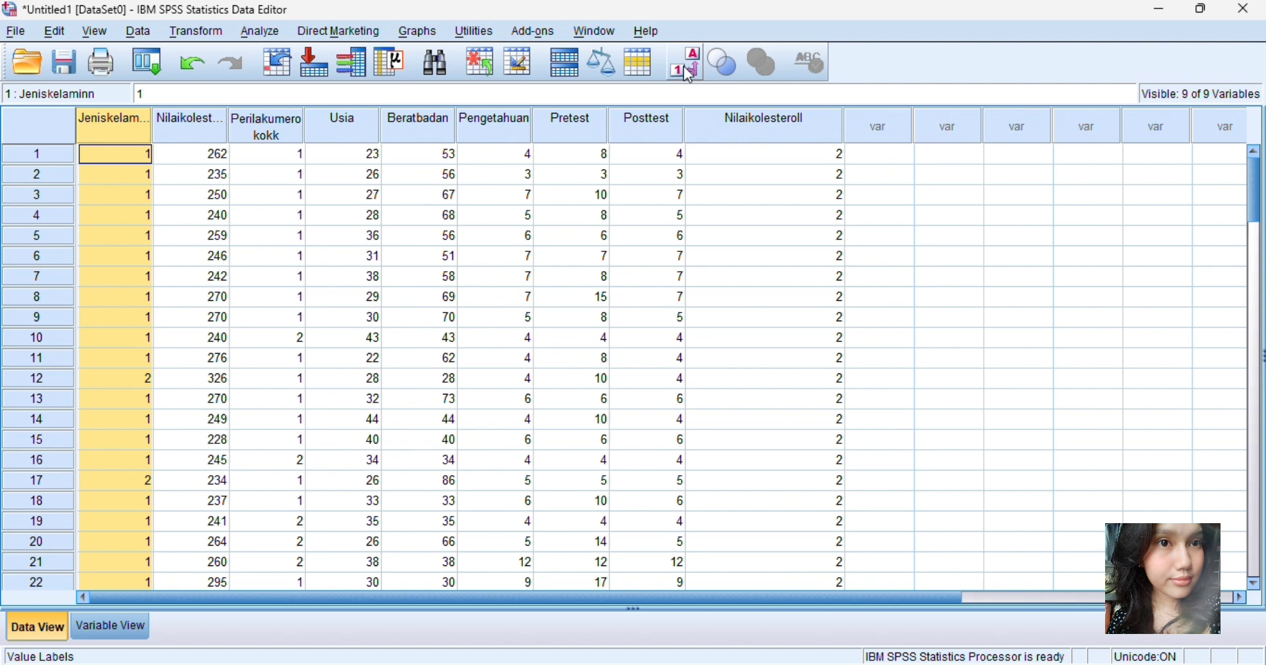
# Step: Set up Recode into Different Variables with Usia as the input instead of Nilaikolesterol and Usiaa as the output variable
pyautogui.click(116, 624)
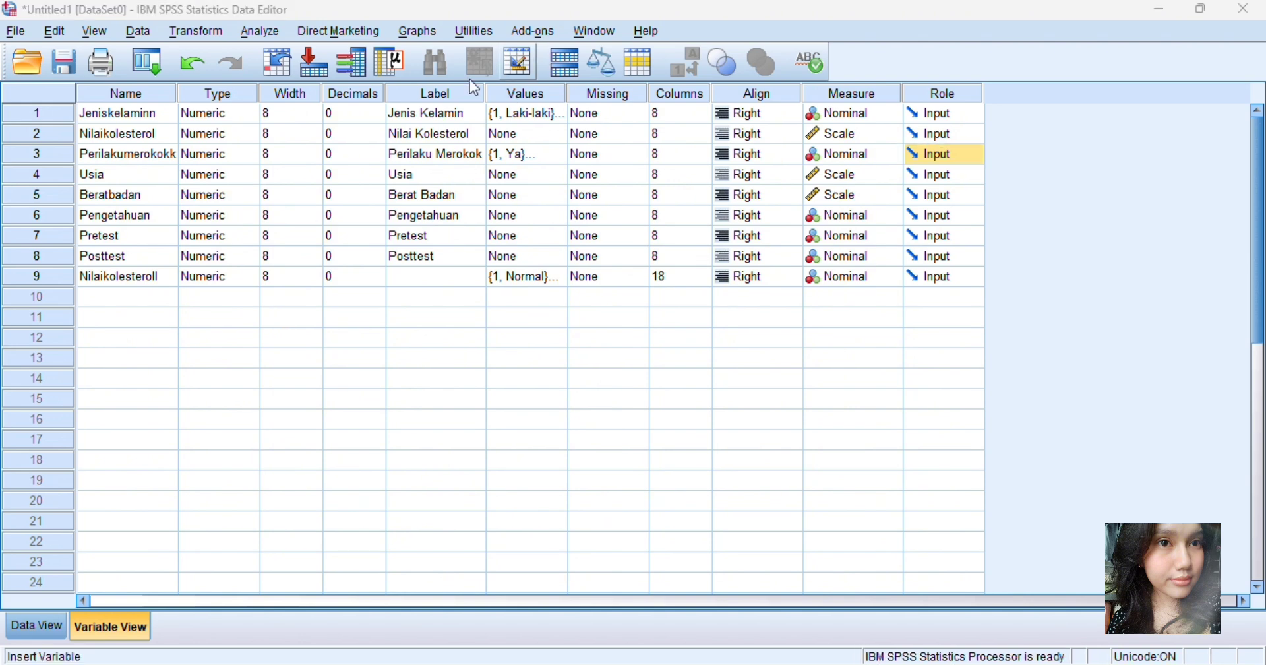
pyautogui.click(21, 624)
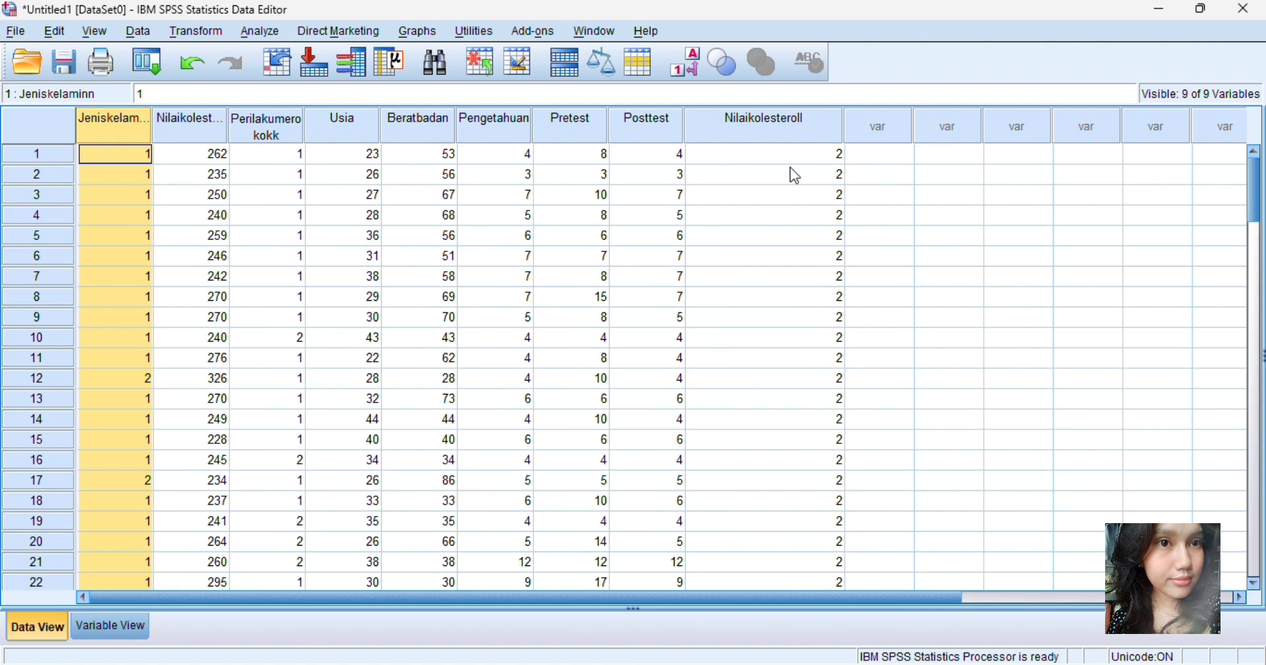
pyautogui.click(857, 138)
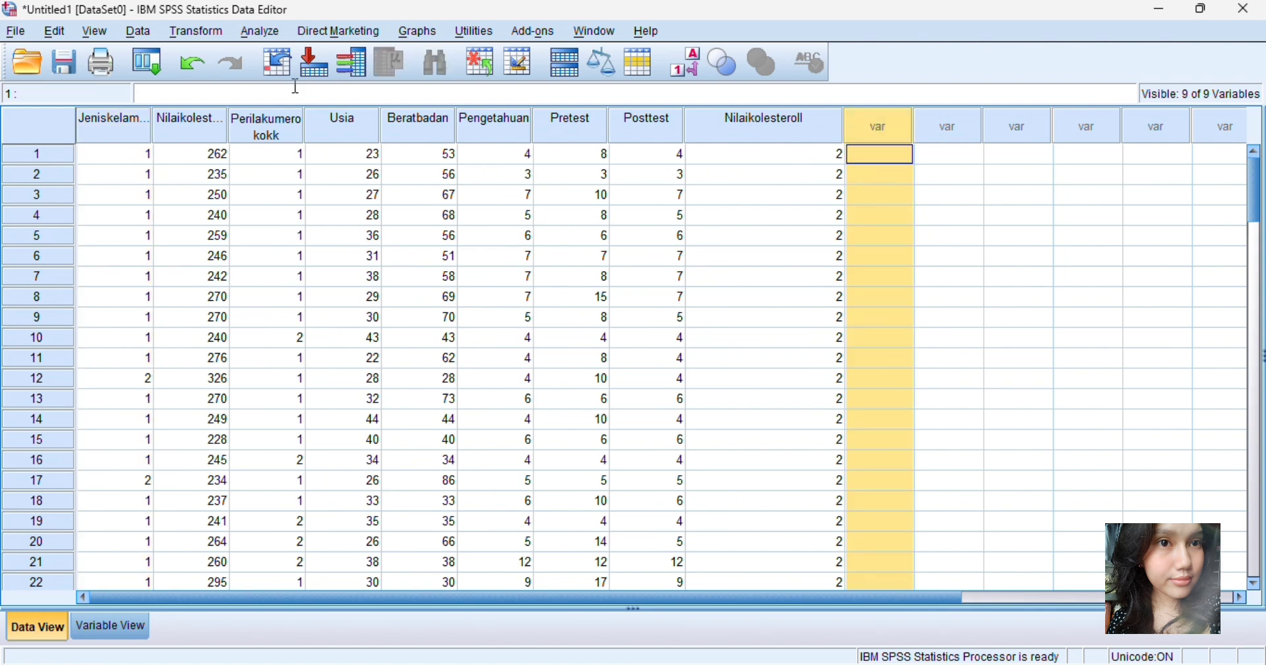
pyautogui.click(192, 31)
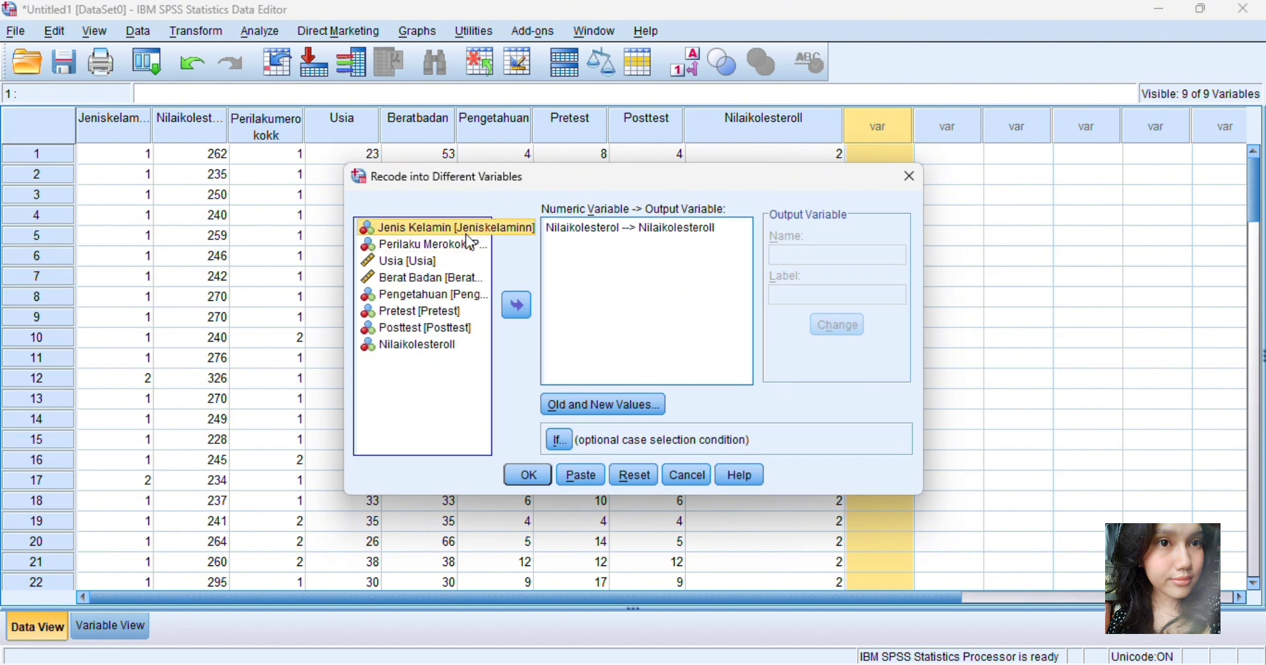
pyautogui.click(597, 229)
pyautogui.click(517, 305)
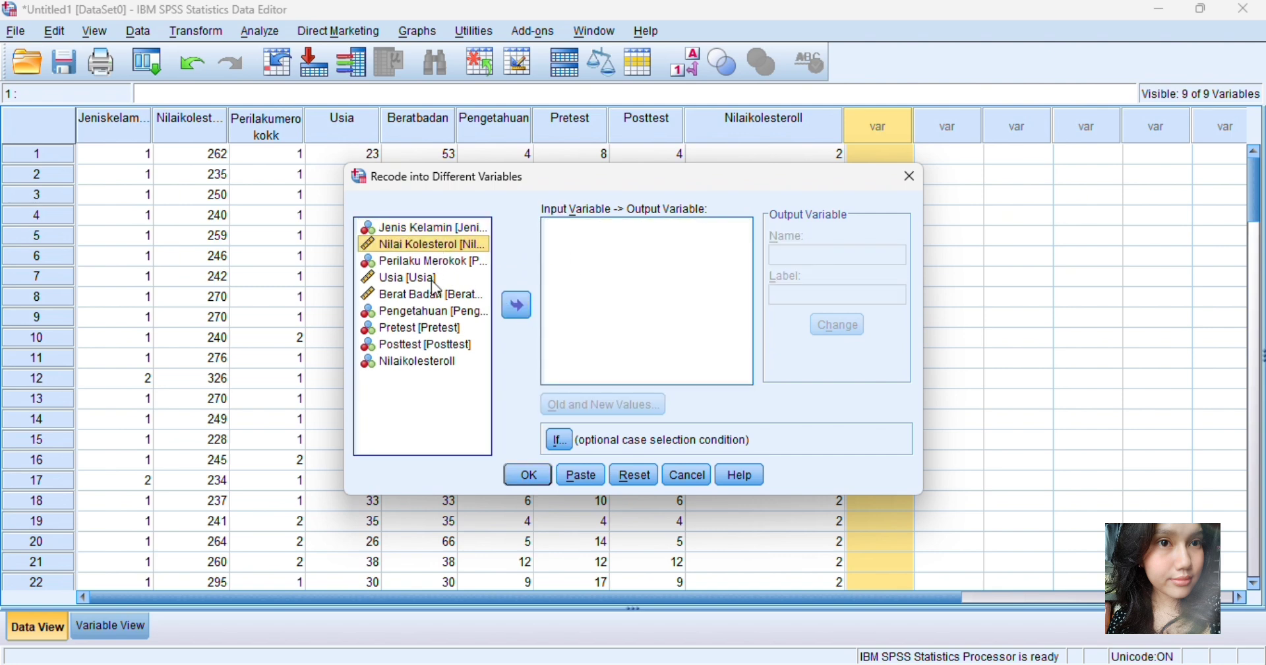
pyautogui.click(431, 278)
pyautogui.click(522, 306)
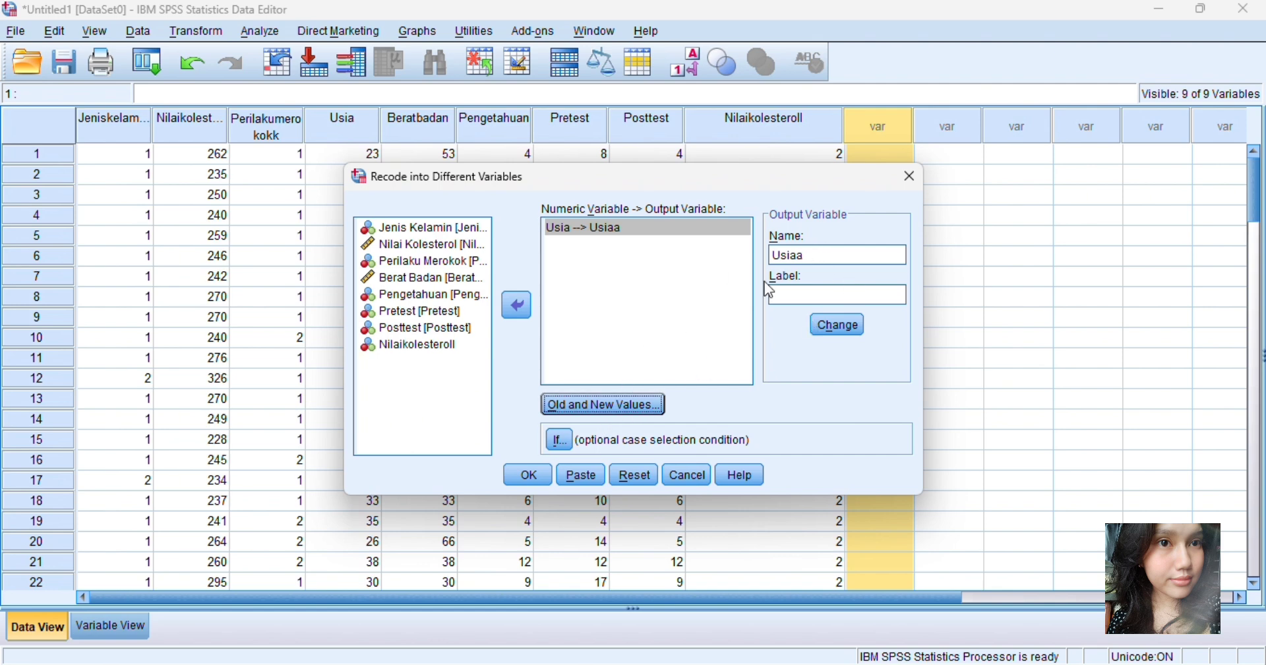
# Step: Remove both existing cholesterol rules from the old and new values of the recode
pyautogui.click(587, 405)
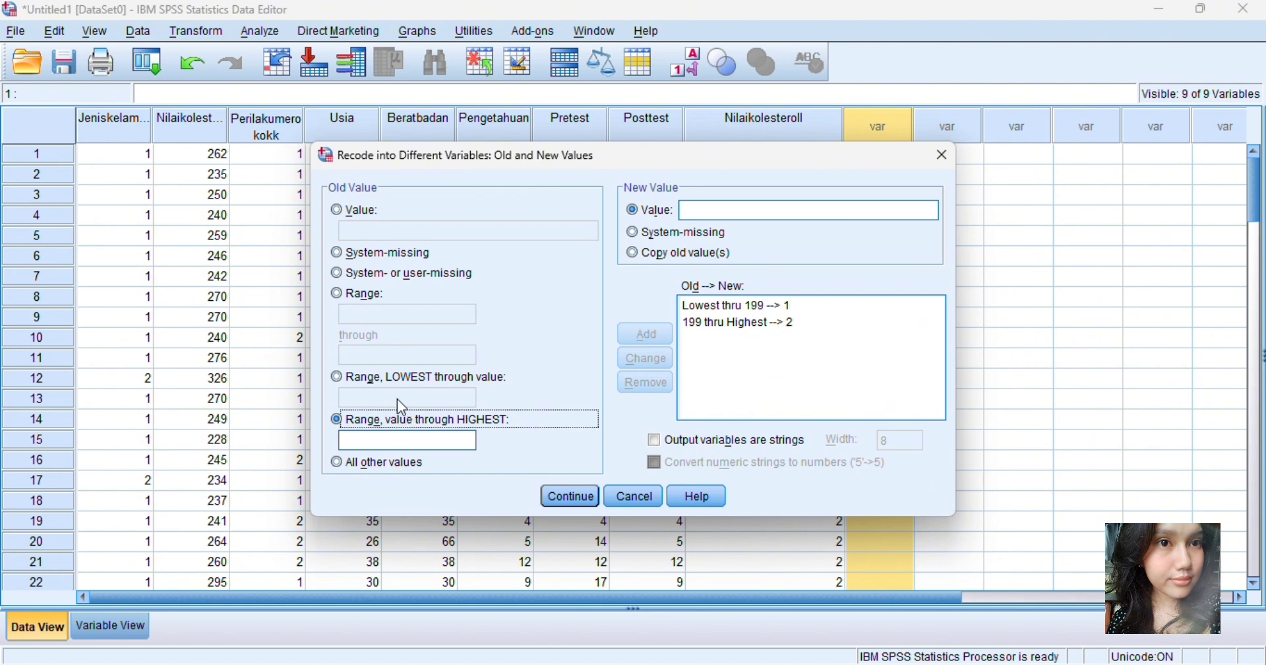
pyautogui.click(761, 326)
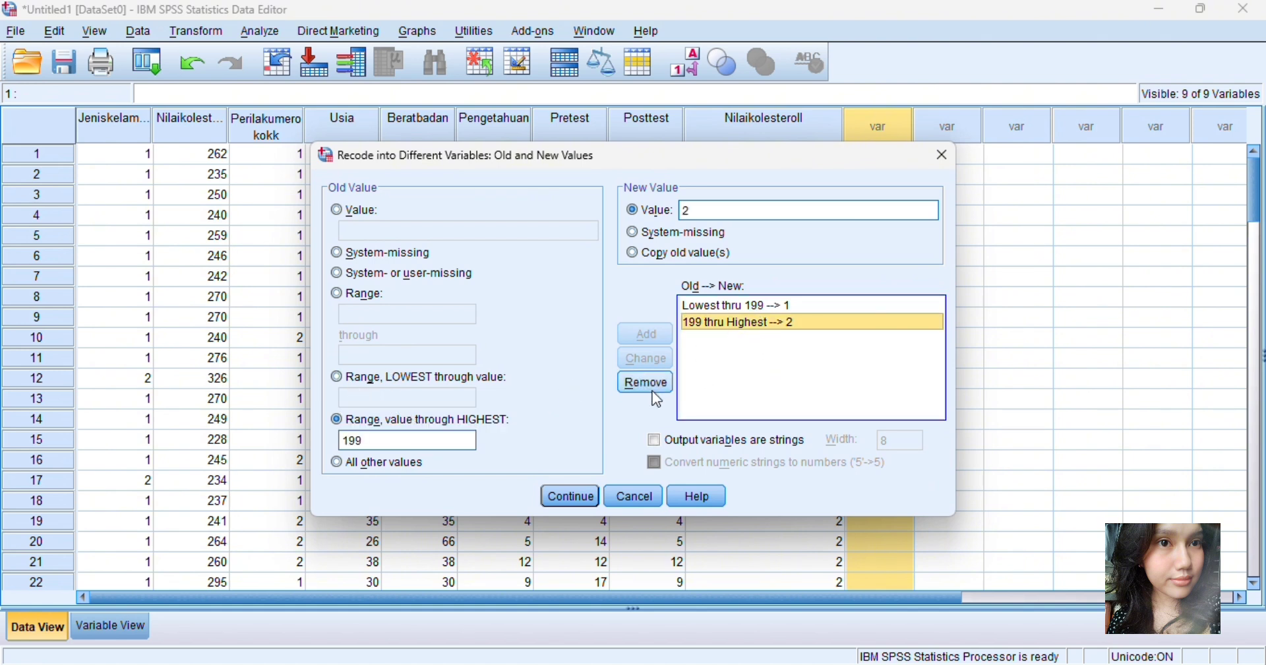
pyautogui.click(647, 383)
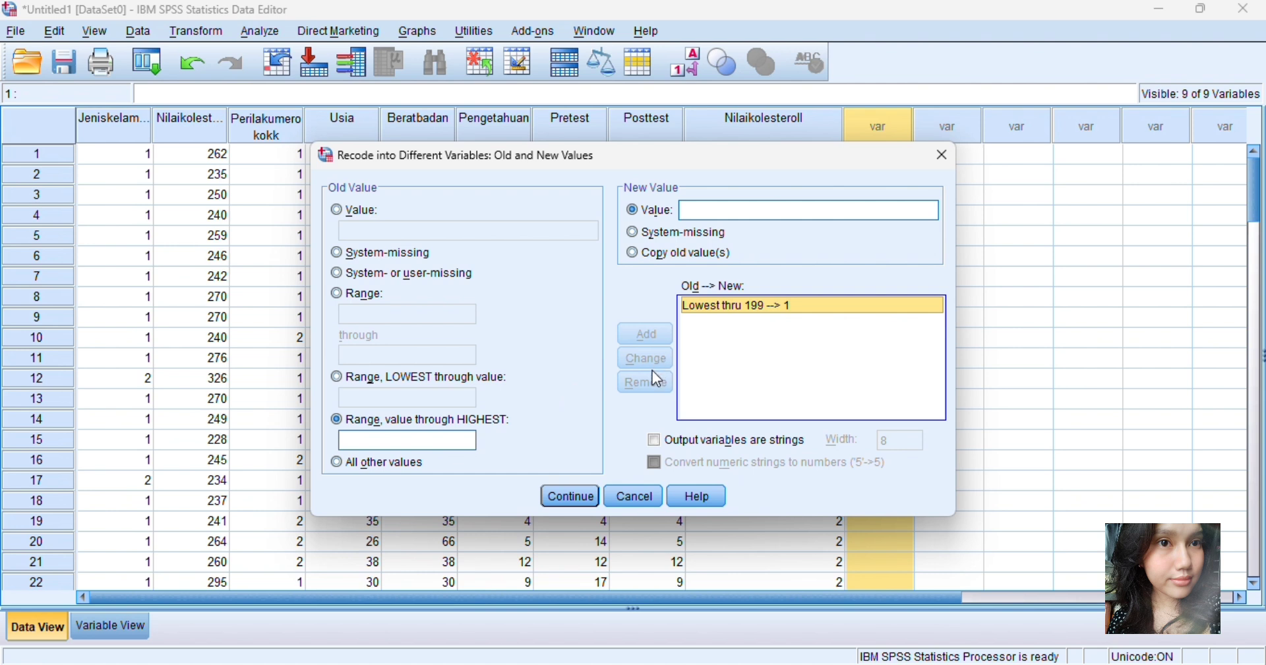
pyautogui.click(644, 383)
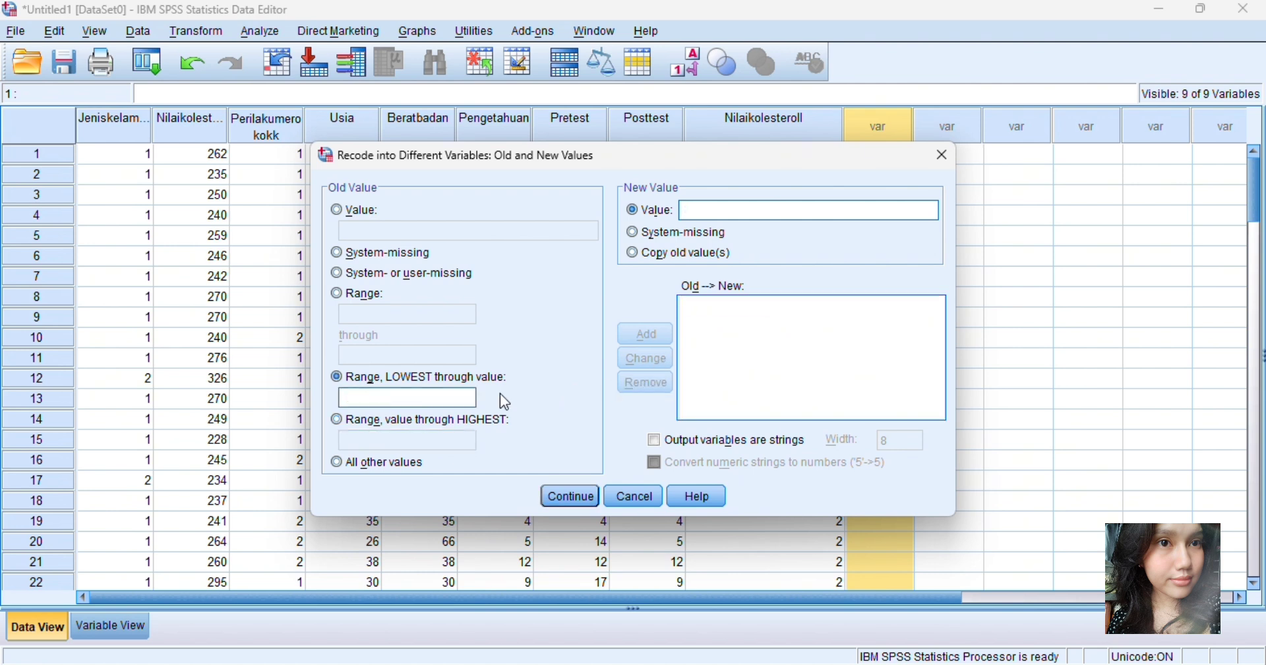
# Step: Add a recode rule that turns old values from the lowest through 31 into the new value 1
pyautogui.click(452, 399)
pyautogui.write('31')
pyautogui.click(744, 208)
pyautogui.write('1')
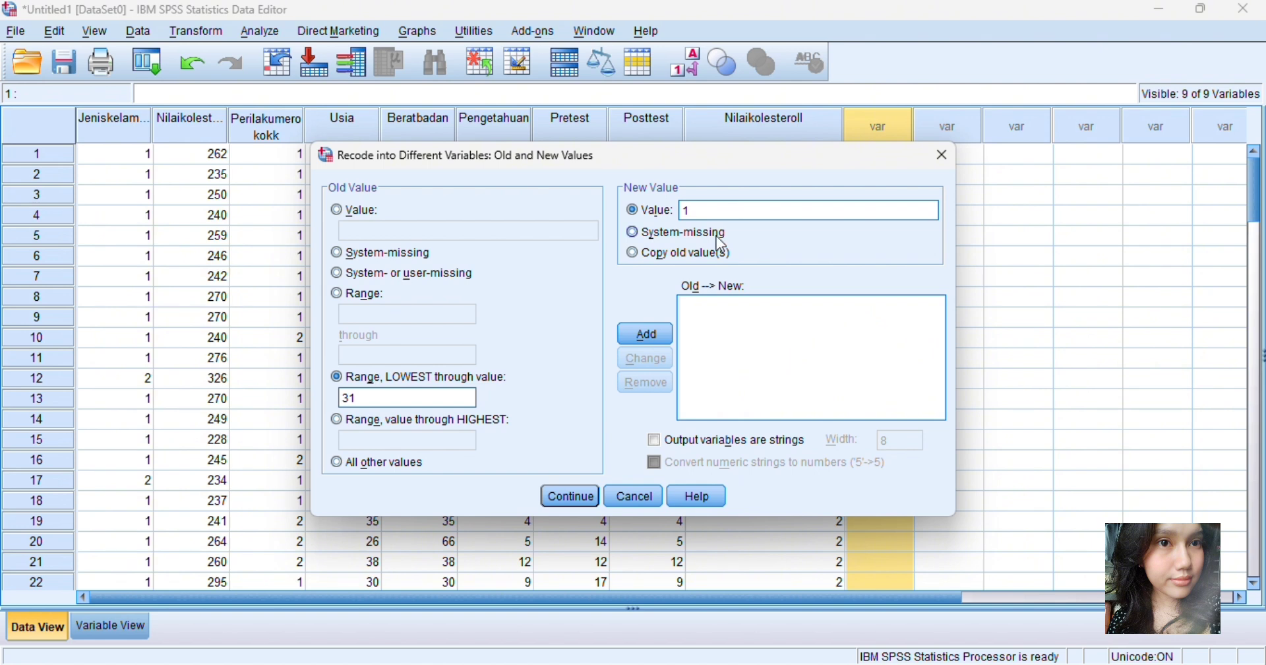
pyautogui.click(650, 339)
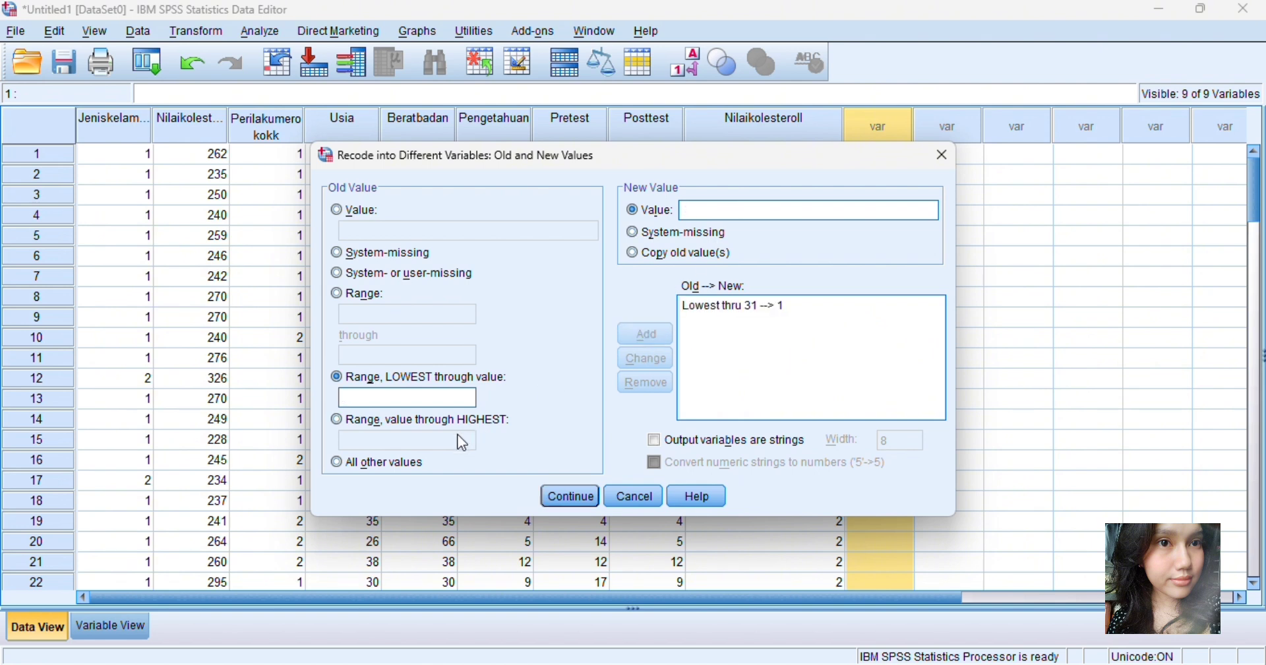
# Step: Add a recode rule that turns old values from 31 through the highest into 2, and run the recode
pyautogui.click(337, 421)
pyautogui.click(374, 441)
pyautogui.write('31')
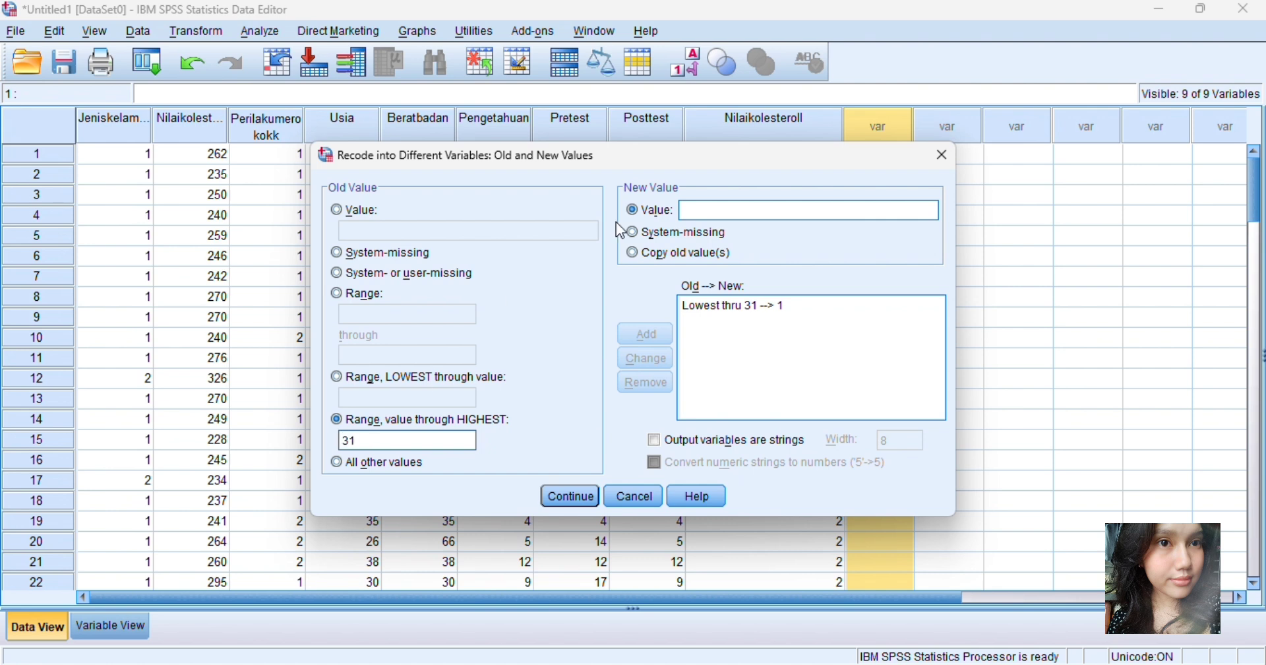
pyautogui.click(717, 211)
pyautogui.write('2')
pyautogui.click(646, 335)
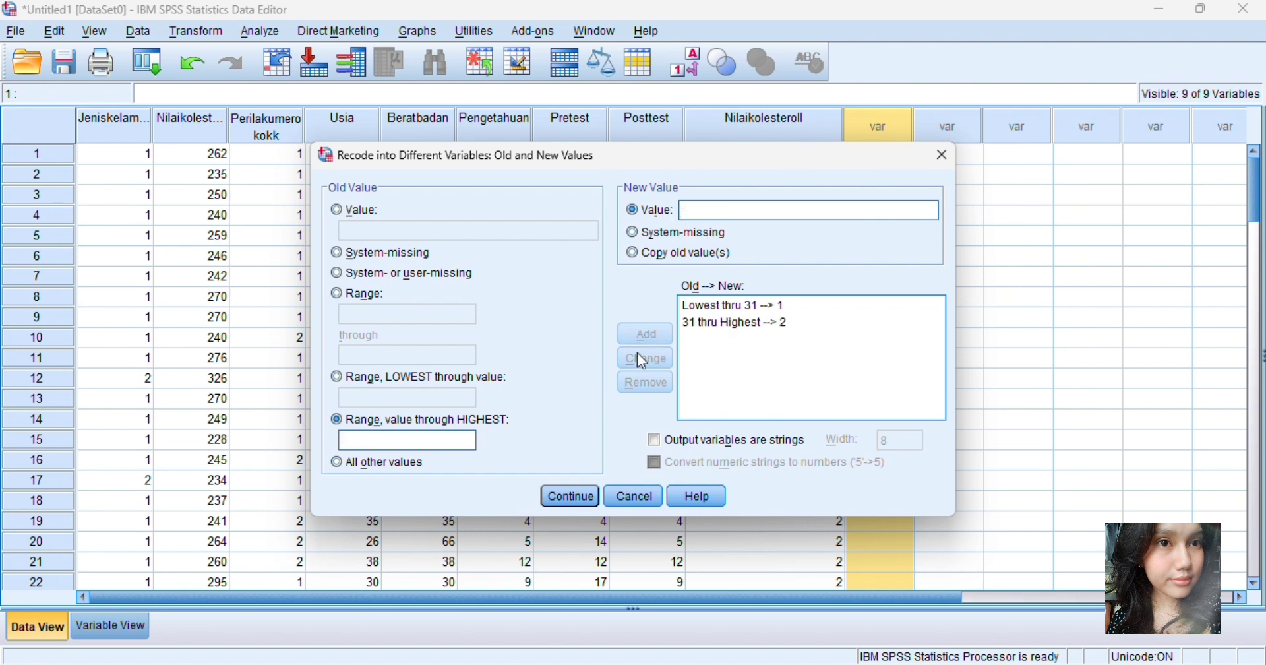
pyautogui.click(576, 505)
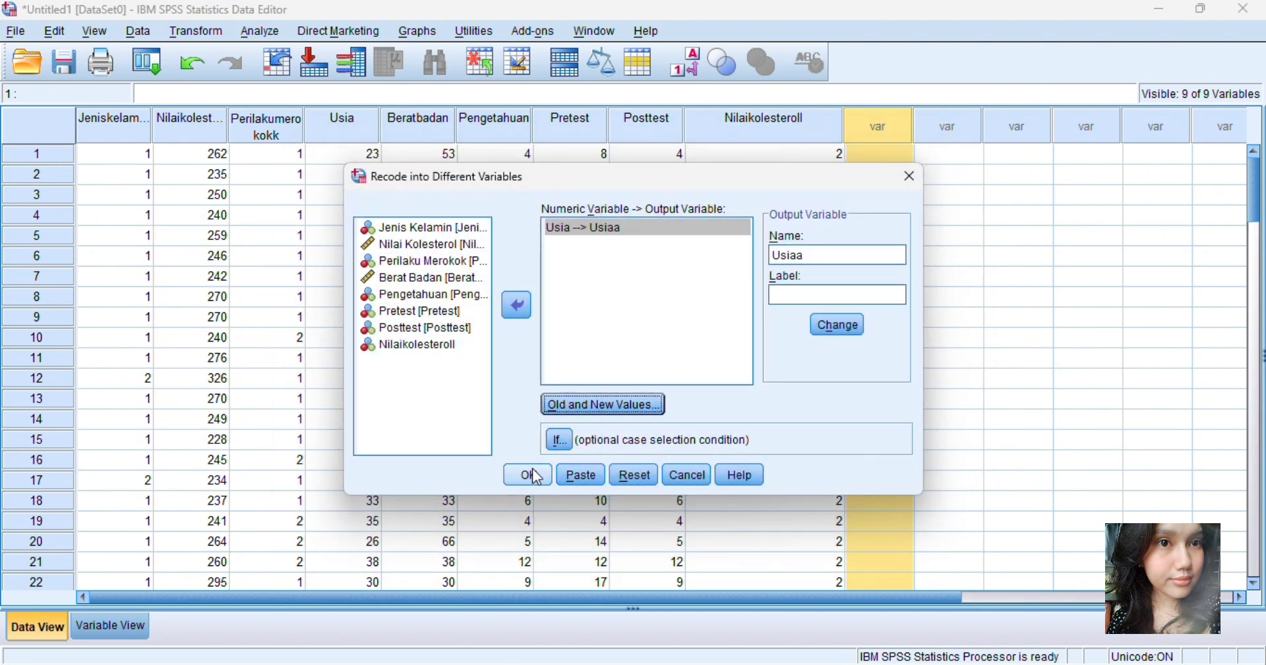
pyautogui.click(534, 475)
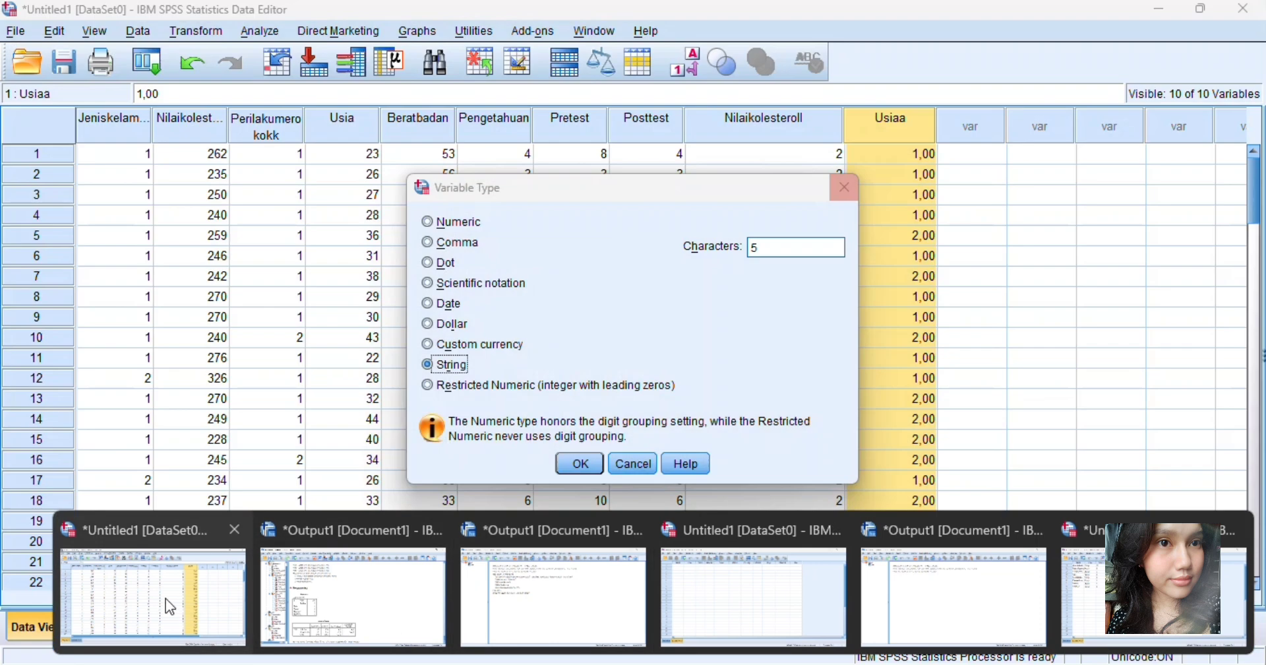
# Step: Return to the Data Editor and set the decimals of the Usiaa variable to 0
pyautogui.click(164, 599)
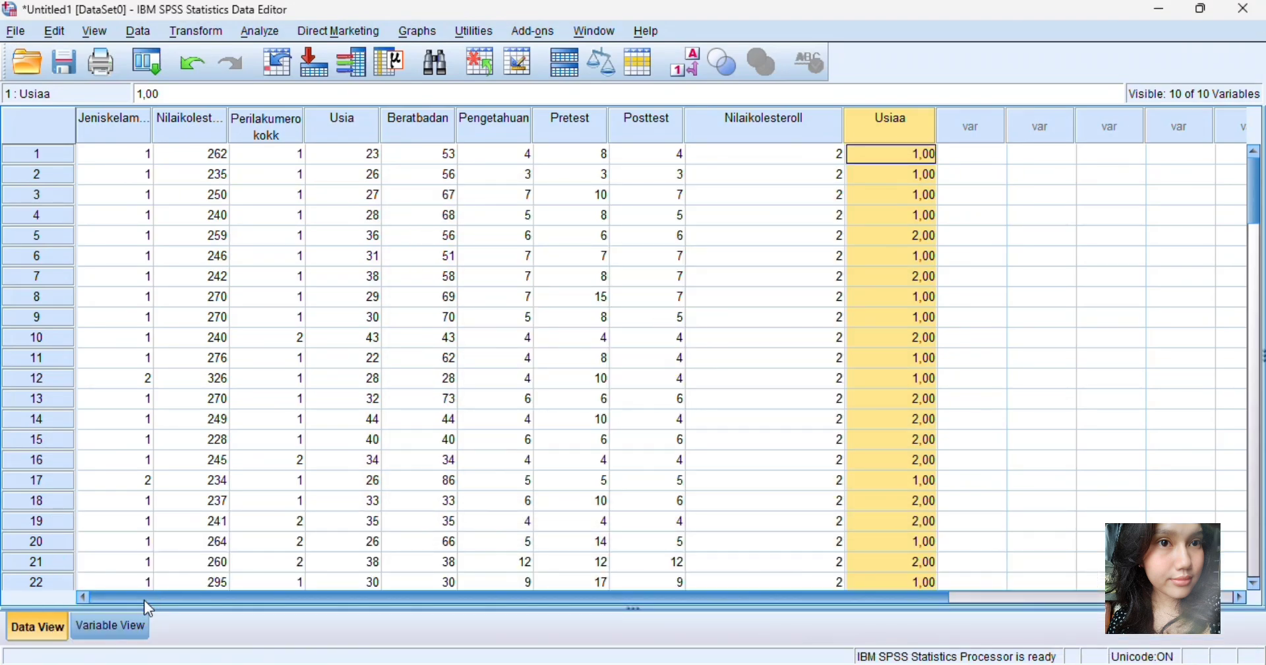
pyautogui.click(117, 622)
pyautogui.click(351, 298)
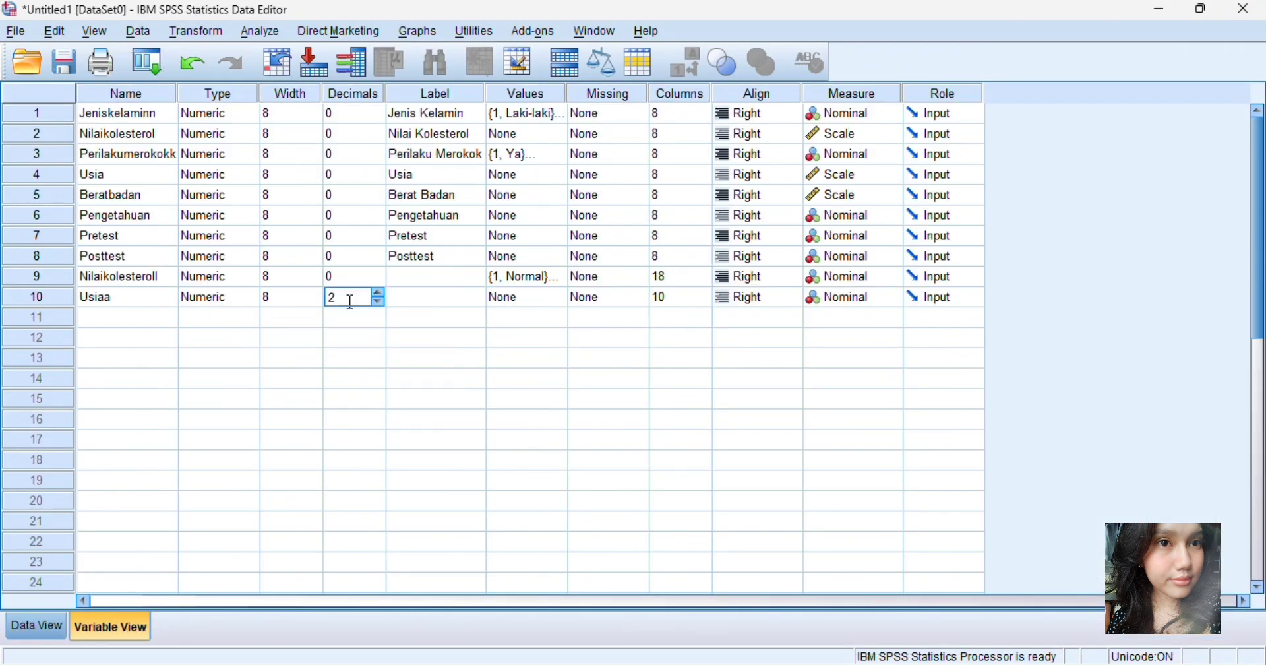
pyautogui.doubleClick(377, 302)
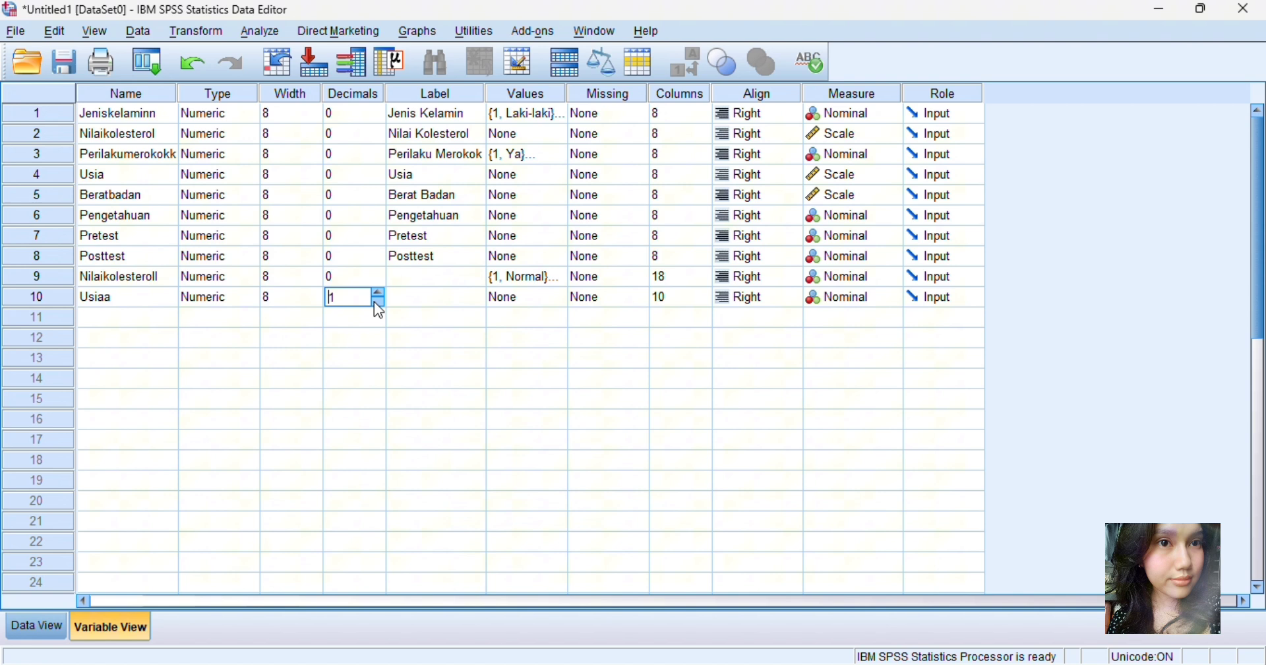
# Step: Open the value labels of the Usiaa variable and add the label Muda for value 1
pyautogui.click(529, 305)
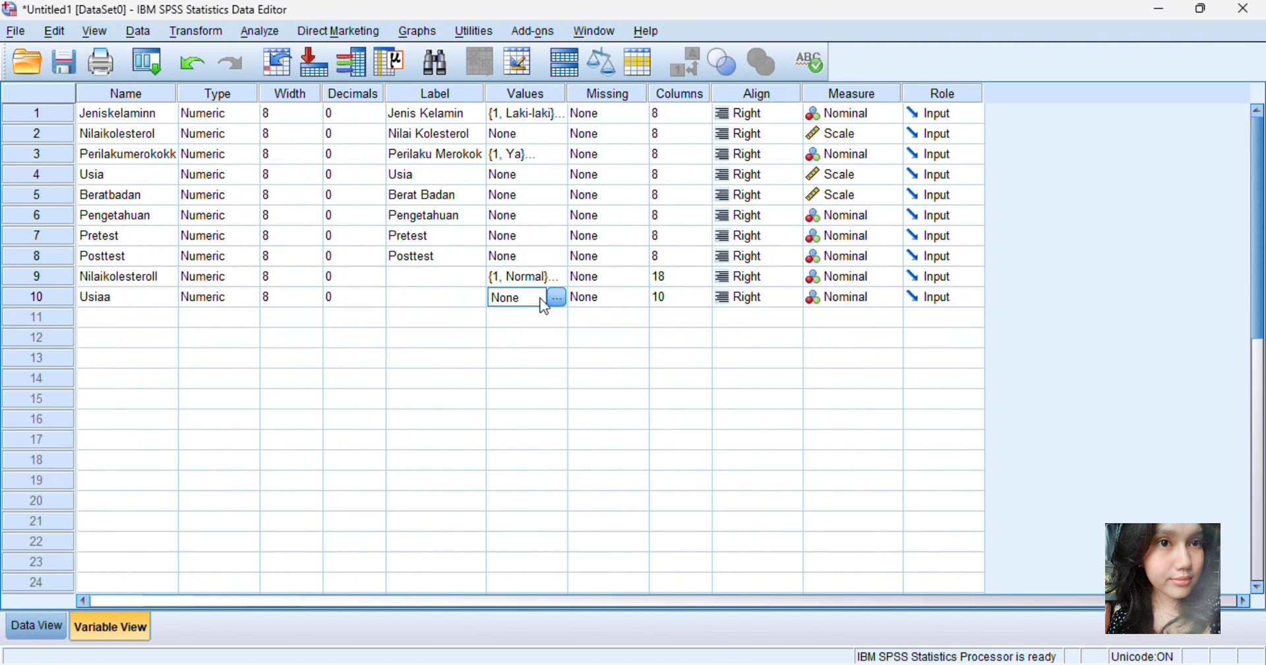
pyautogui.click(558, 298)
pyautogui.write('1')
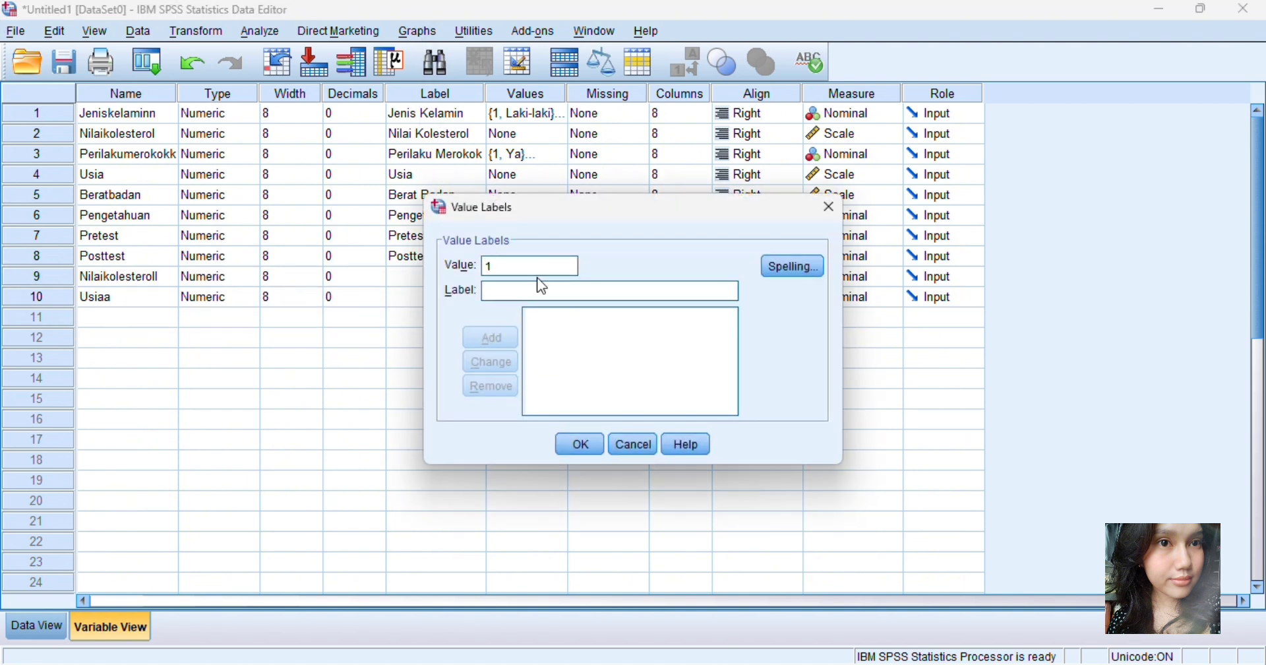
pyautogui.click(530, 294)
pyautogui.write('MU')
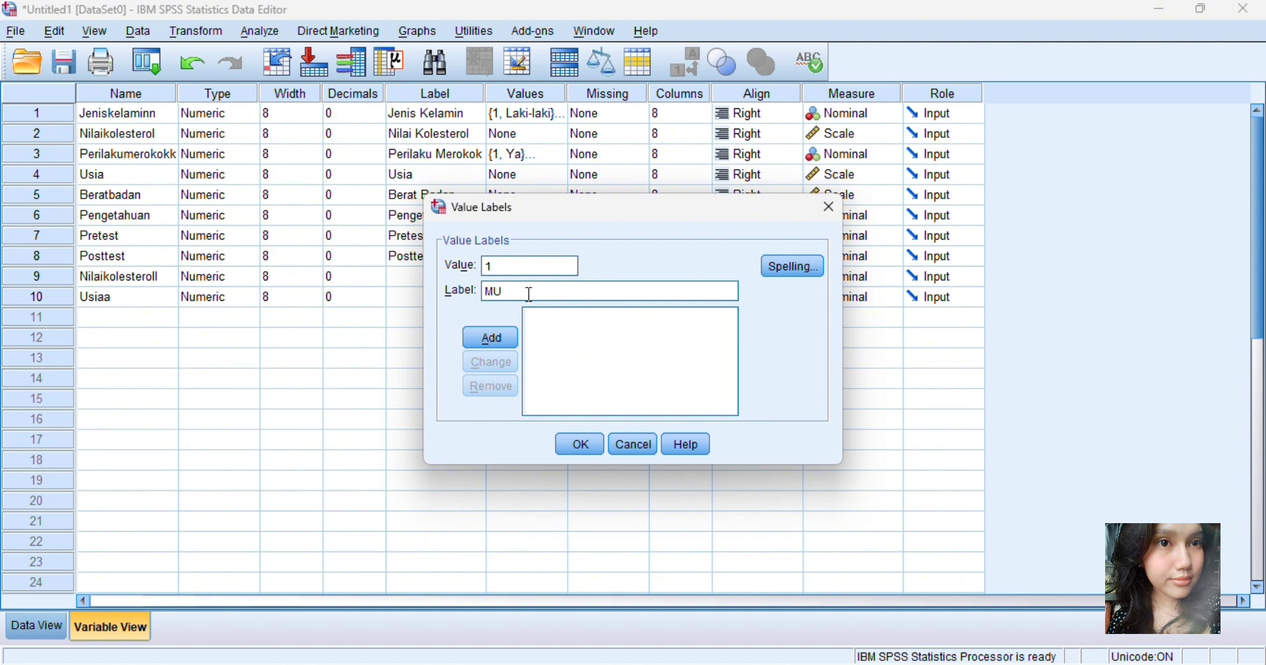
pyautogui.press('BackSpace')
pyautogui.write('uda')
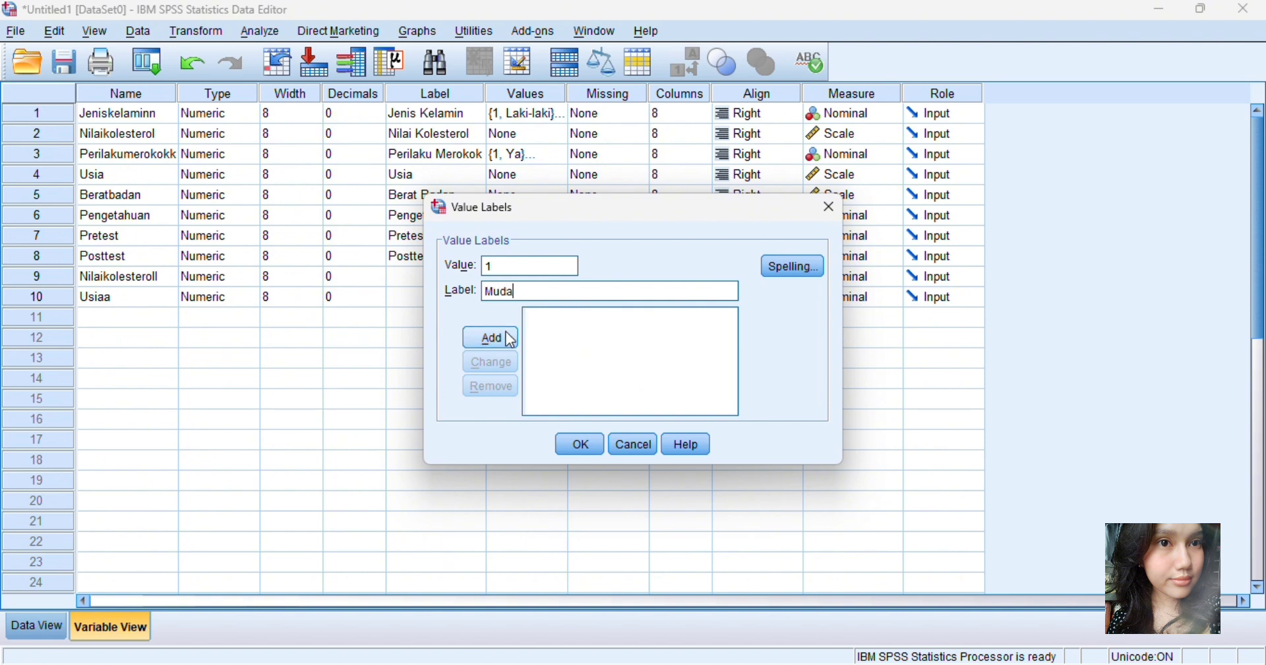
pyautogui.click(511, 338)
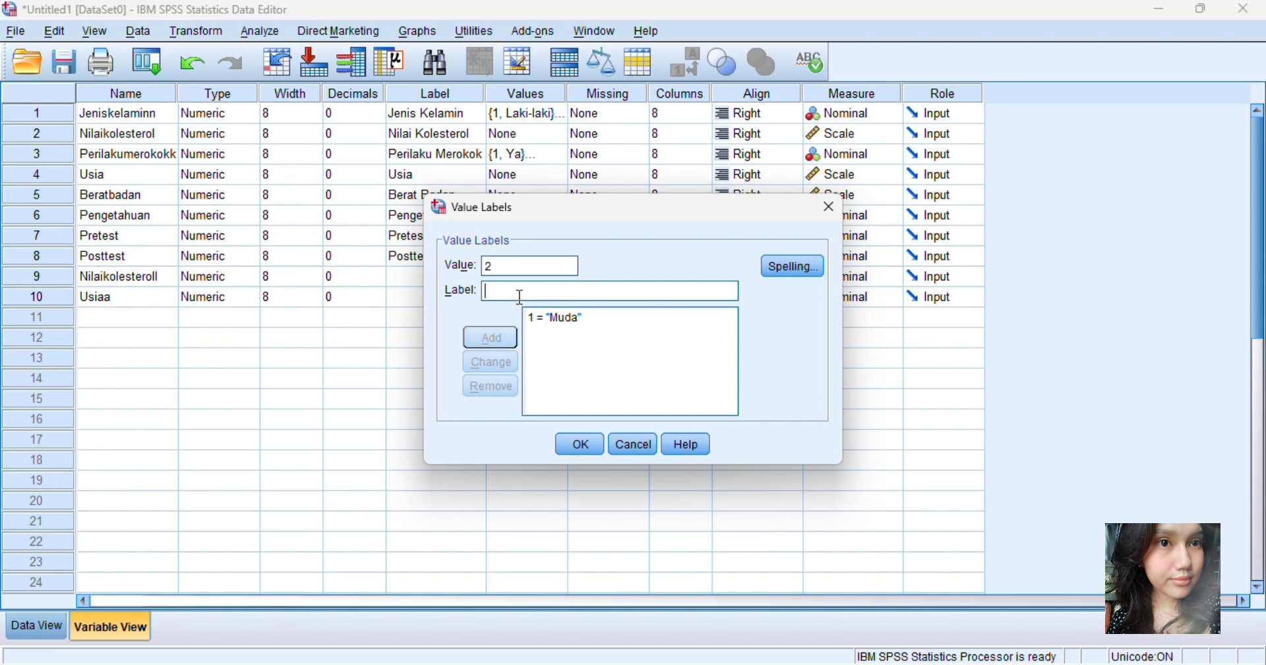
# Step: Add the label Tua for value 2 of Usiaa, apply the value labels and check the saved list
pyautogui.write('Tua')
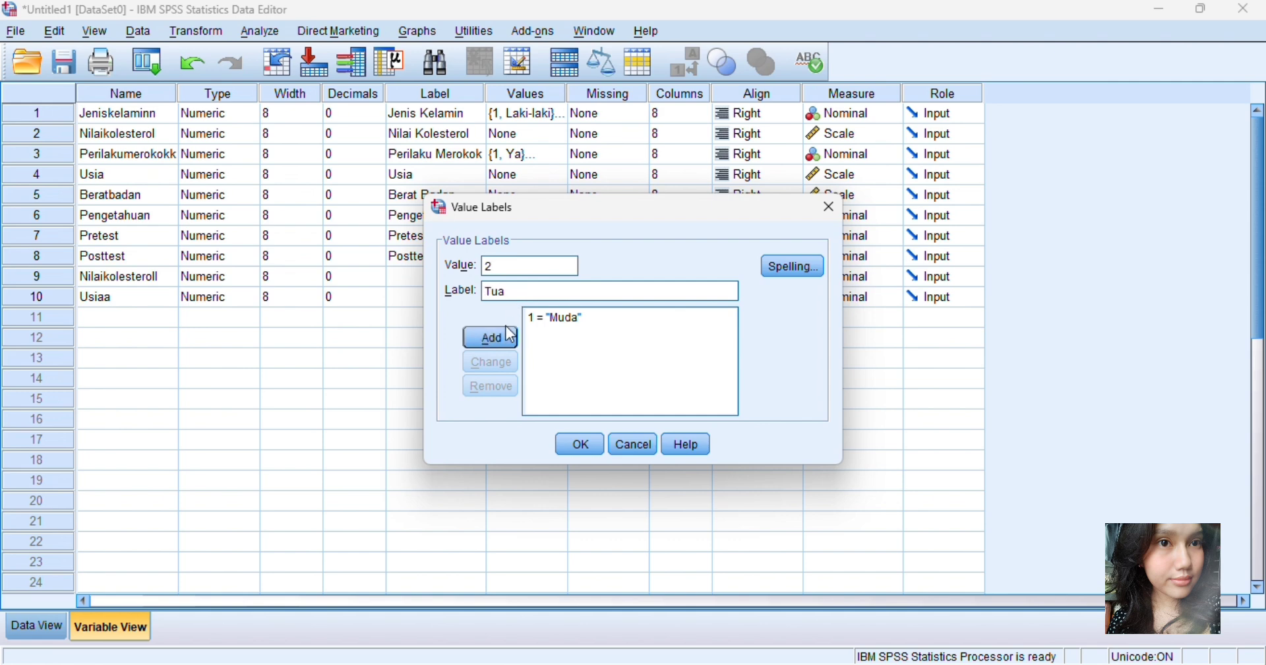
pyautogui.click(511, 338)
pyautogui.click(592, 448)
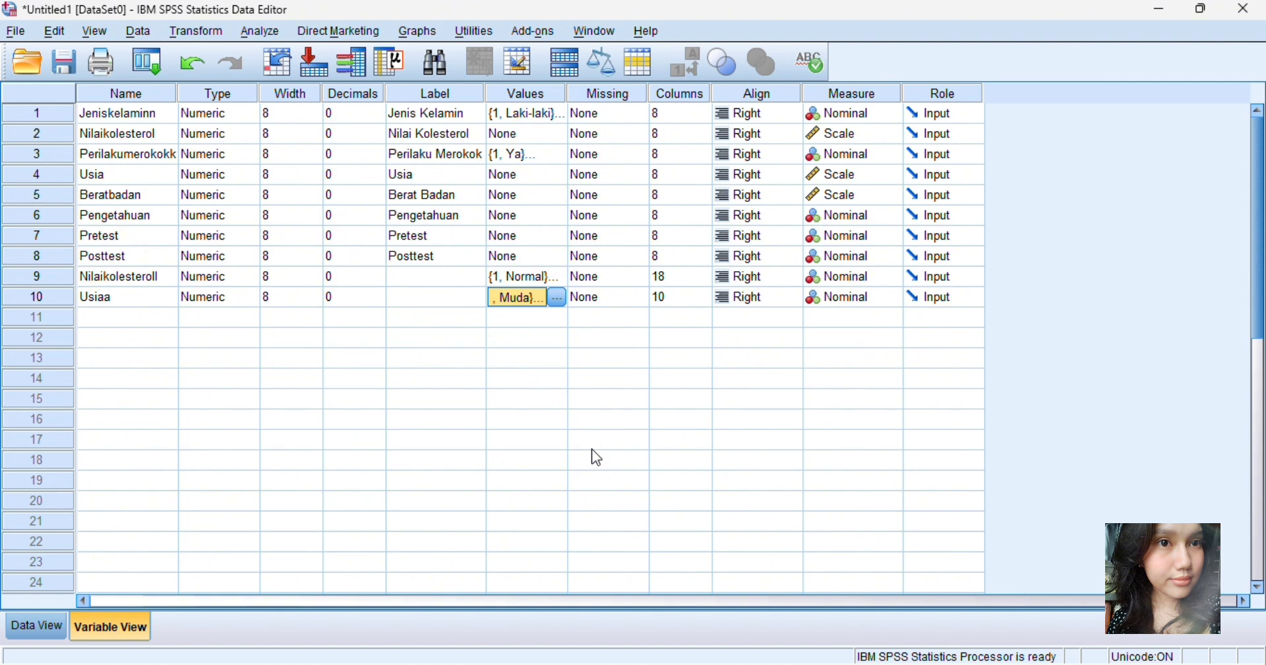
pyautogui.click(552, 299)
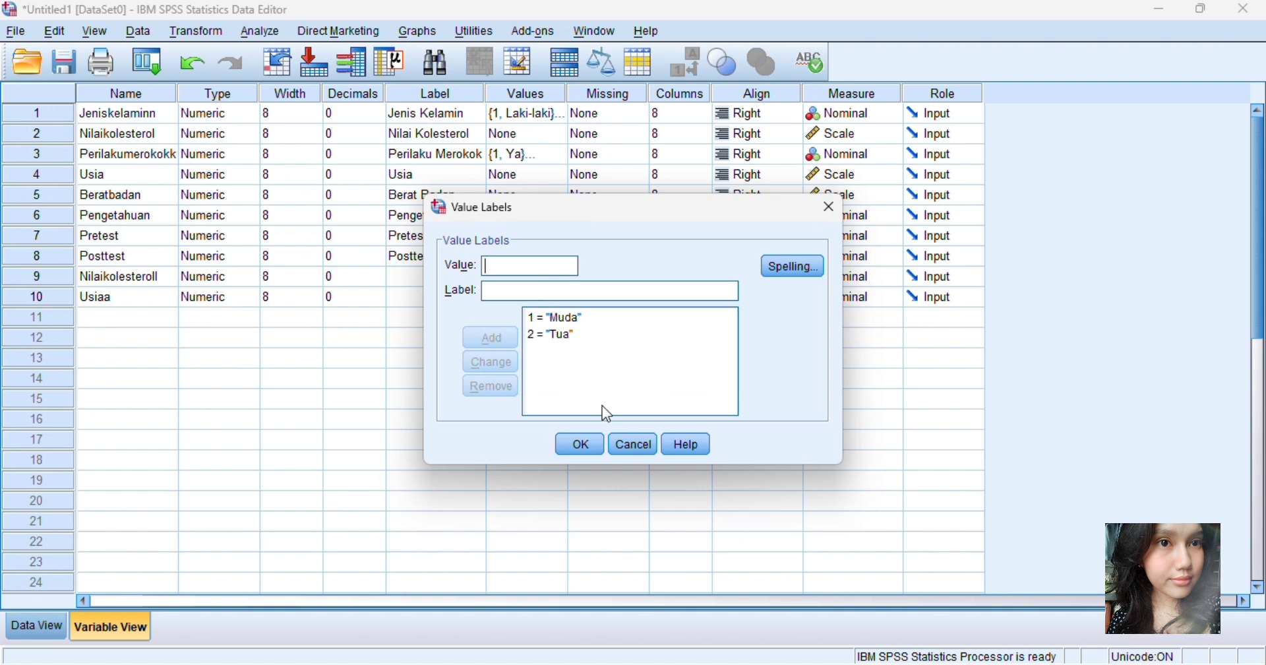
pyautogui.click(592, 442)
# Step: Show the data with value labels instead of codes to check the Usiaa categories, and switch back to numeric codes
pyautogui.click(46, 623)
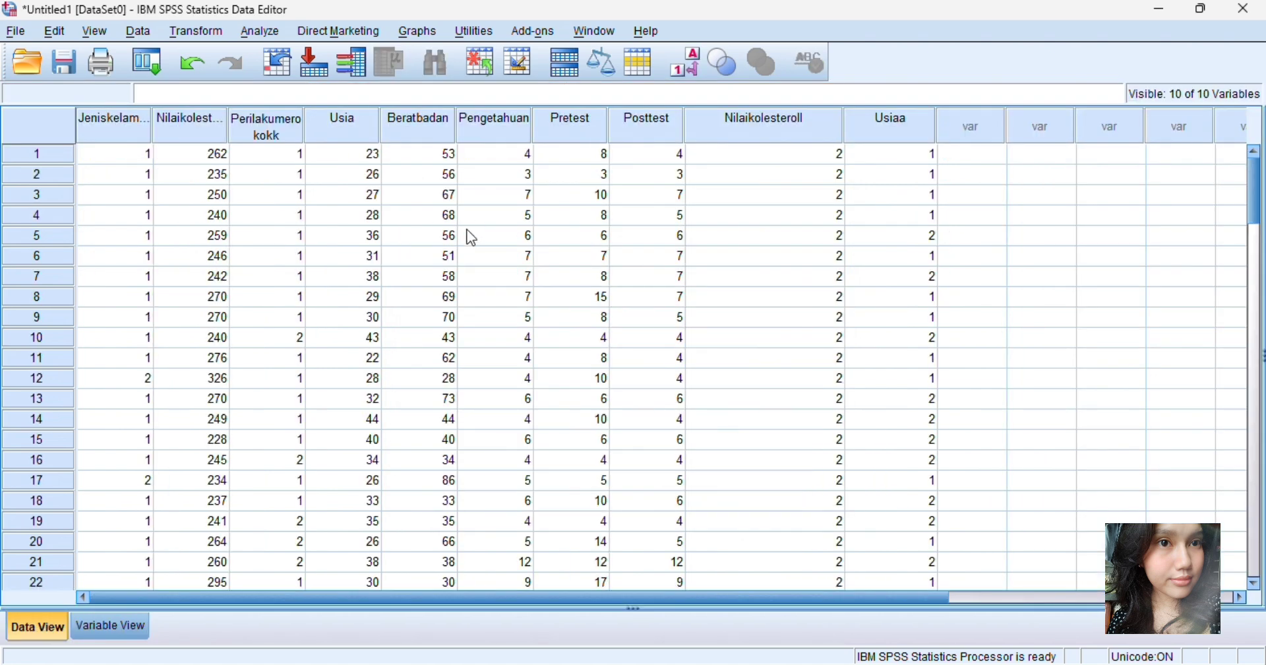
pyautogui.click(686, 82)
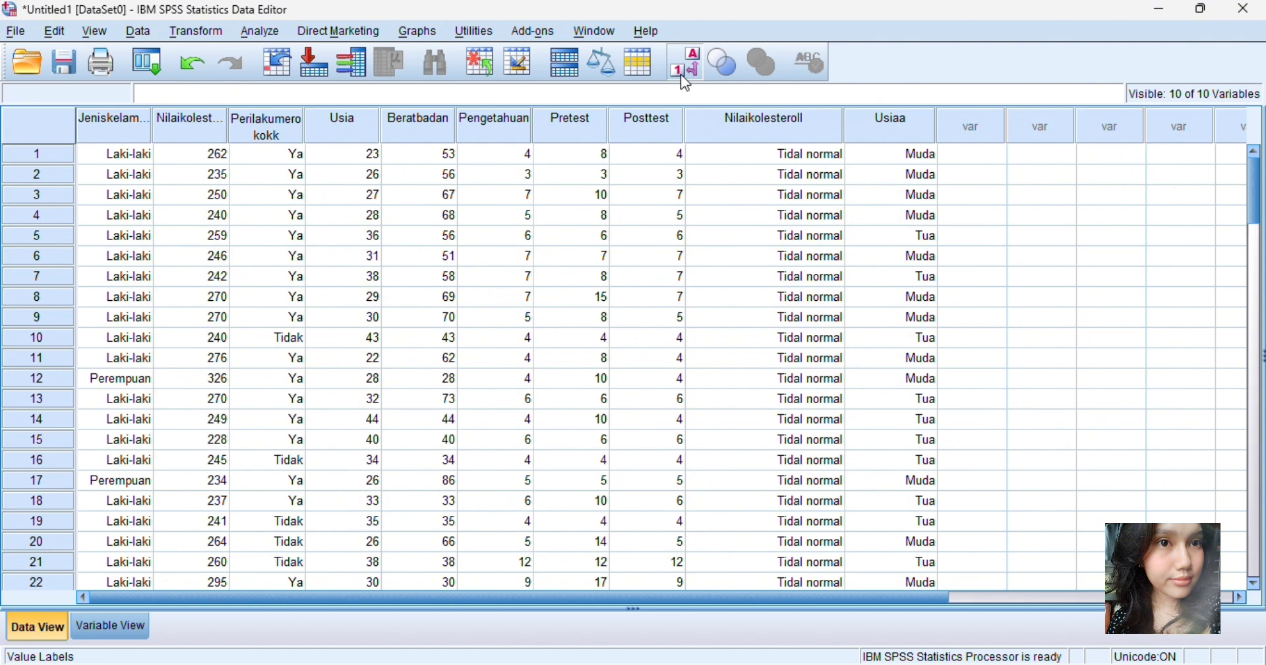
pyautogui.click(680, 75)
pyautogui.click(111, 626)
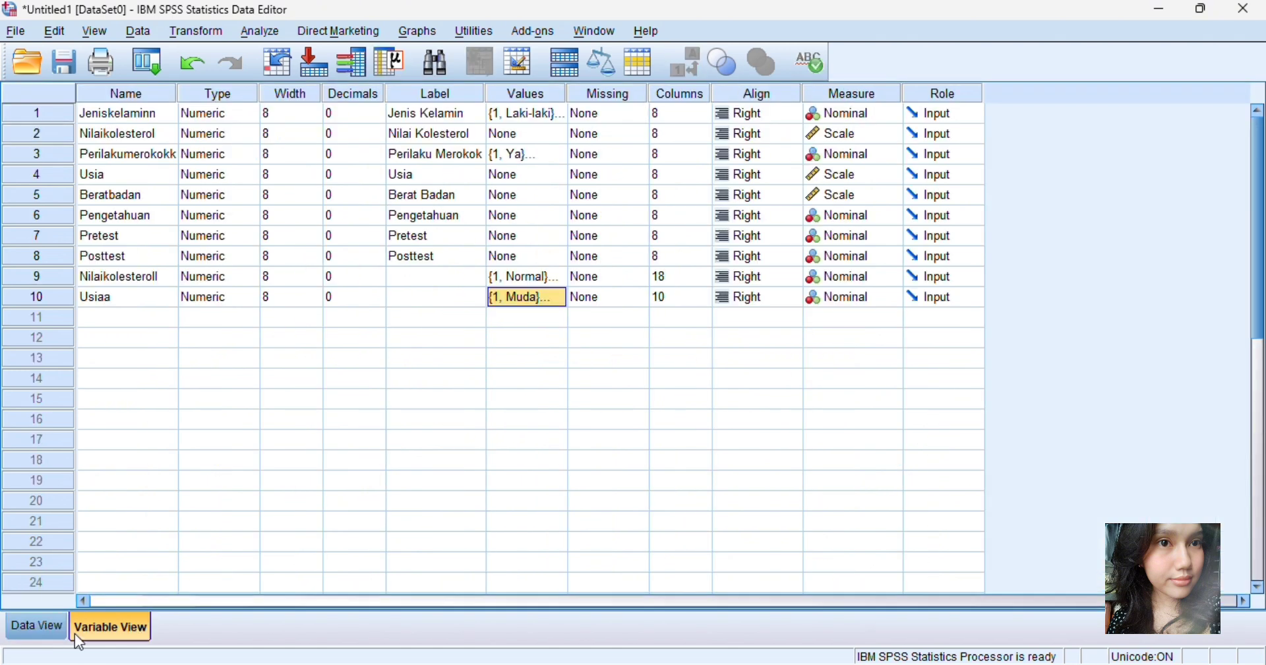
pyautogui.click(46, 624)
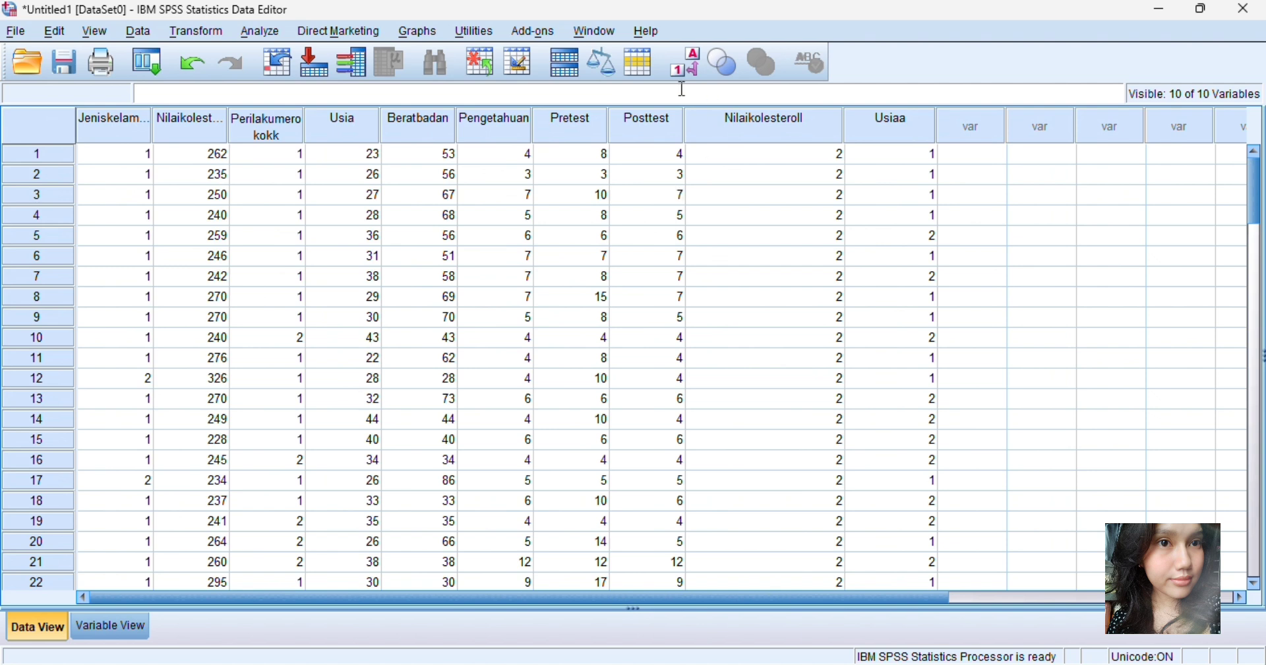
# Step: Start a new Recode into Different Variables and remove the existing Usia to Usiaa mapping
pyautogui.click(955, 128)
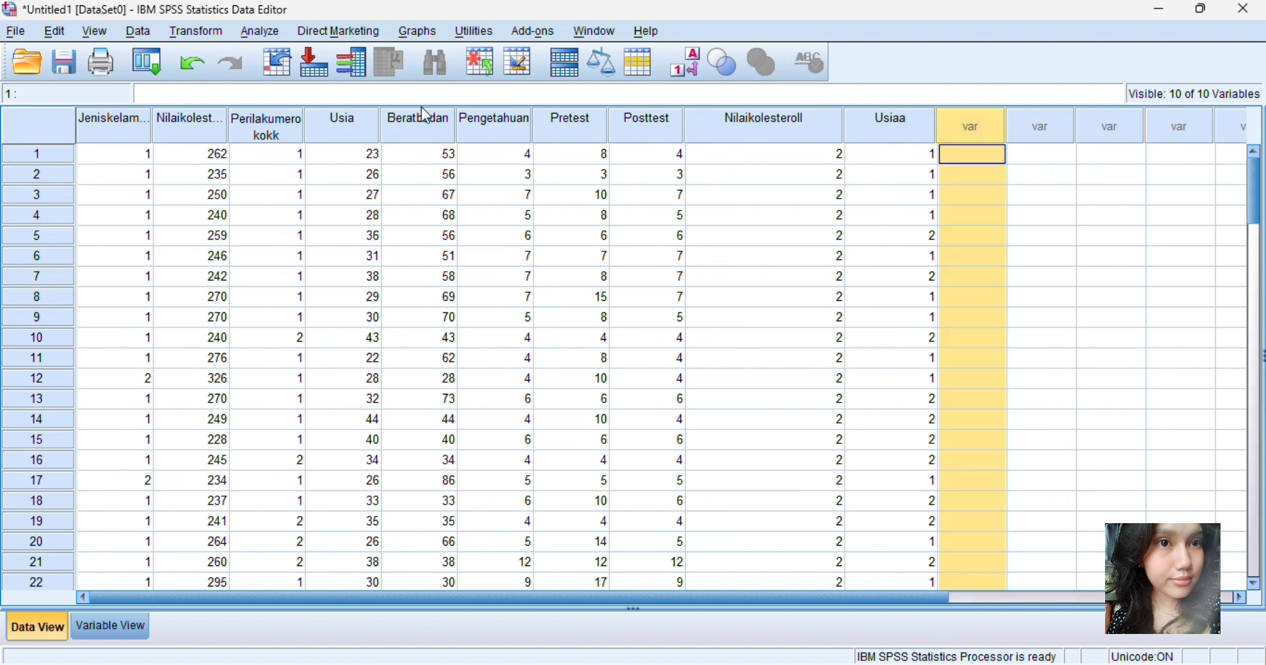
pyautogui.click(199, 32)
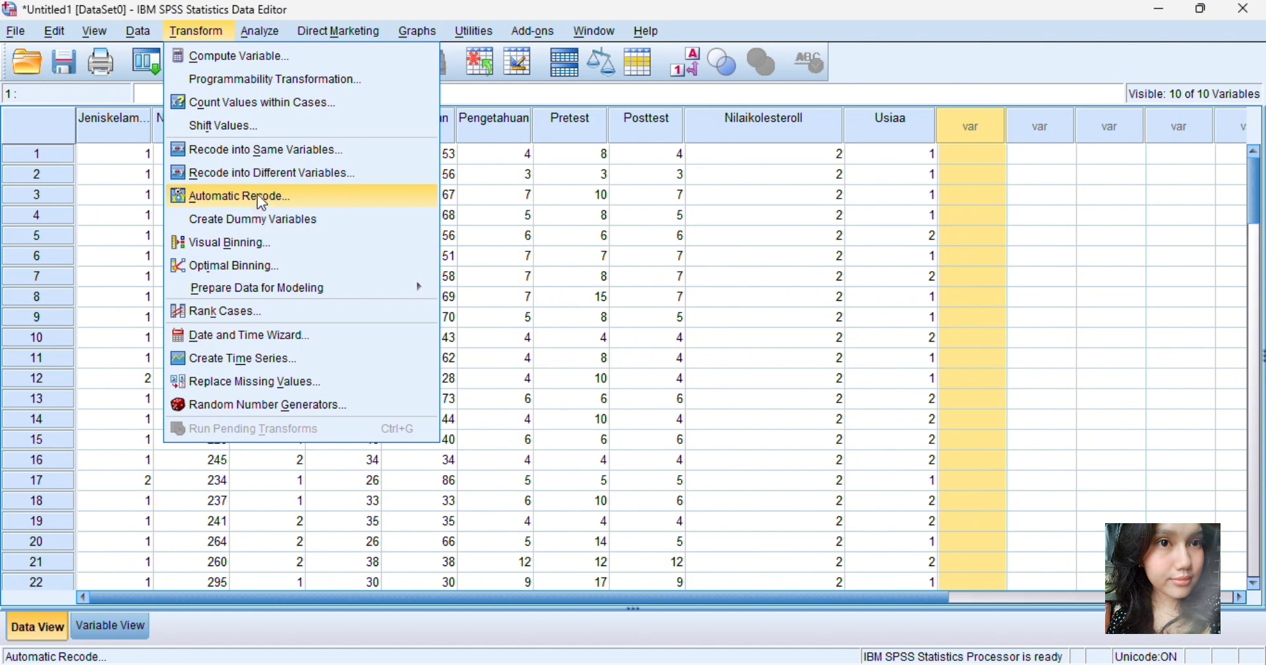
pyautogui.click(267, 175)
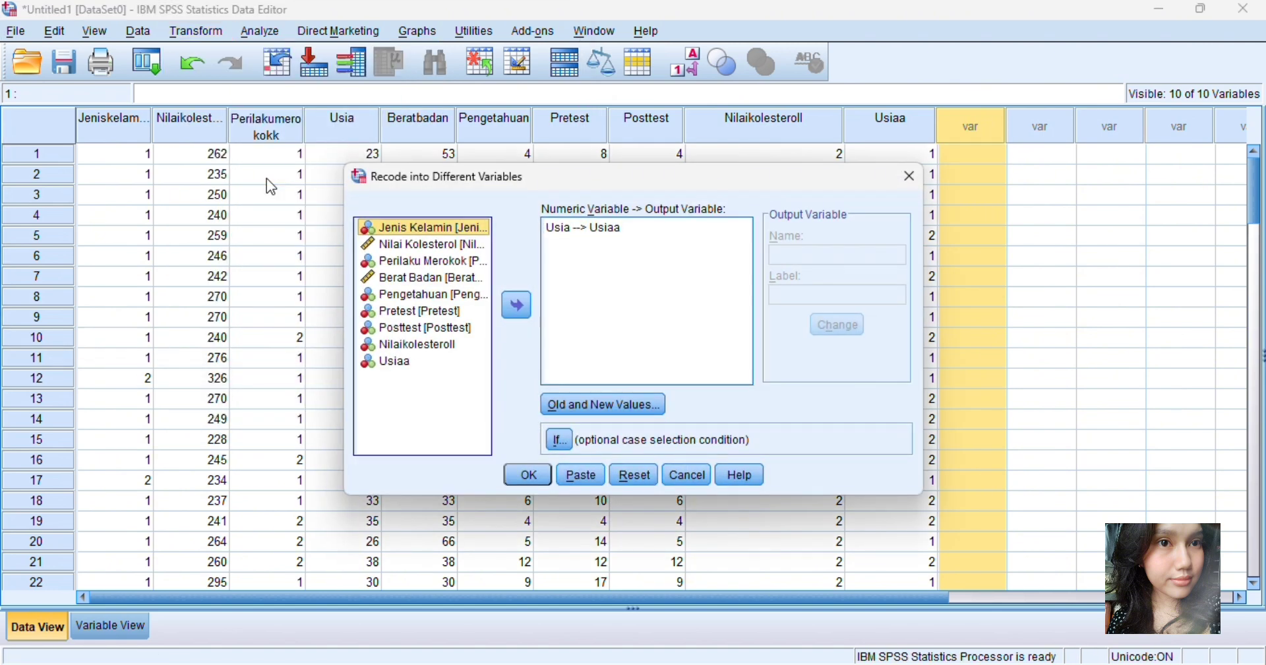
pyautogui.click(580, 230)
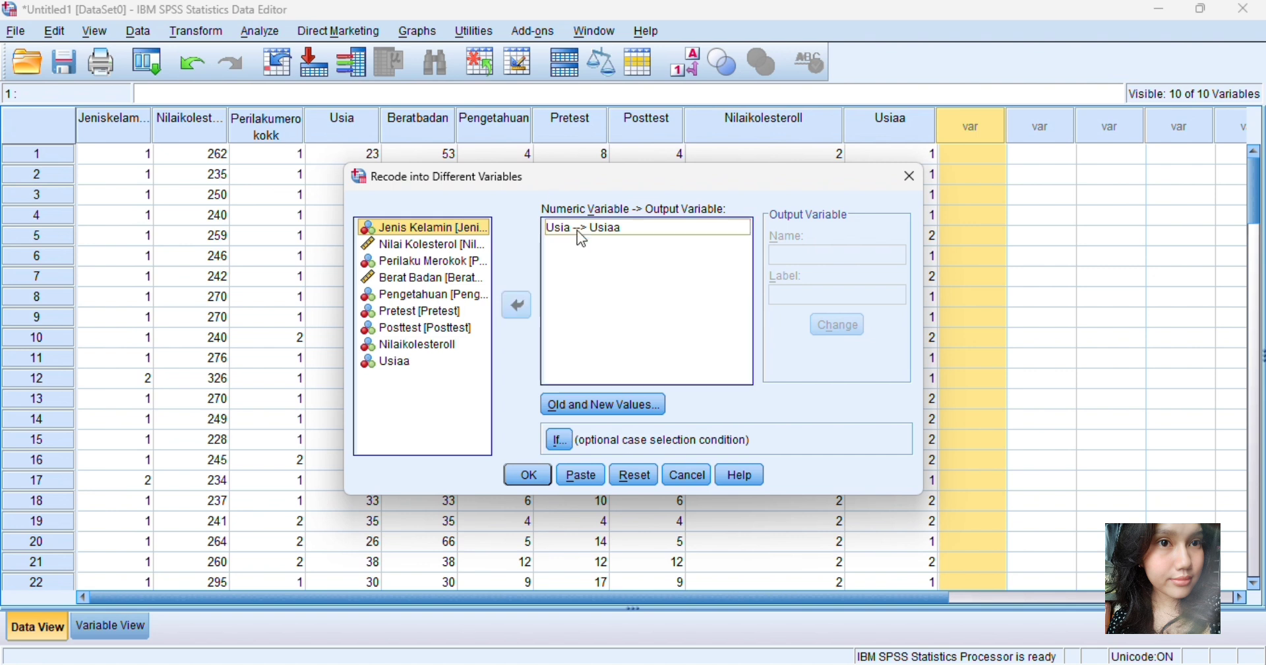
pyautogui.click(513, 305)
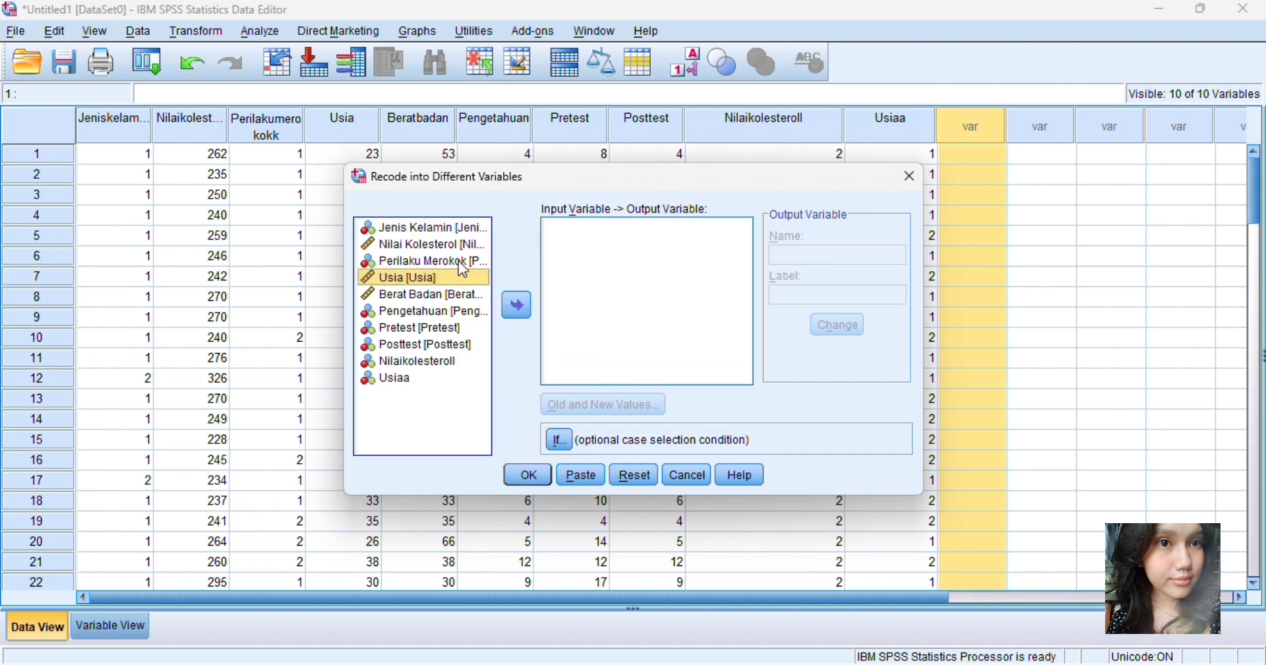
# Step: Use Beratbadan as the recode's input variable and name its output variable Beratbadann
pyautogui.doubleClick(451, 296)
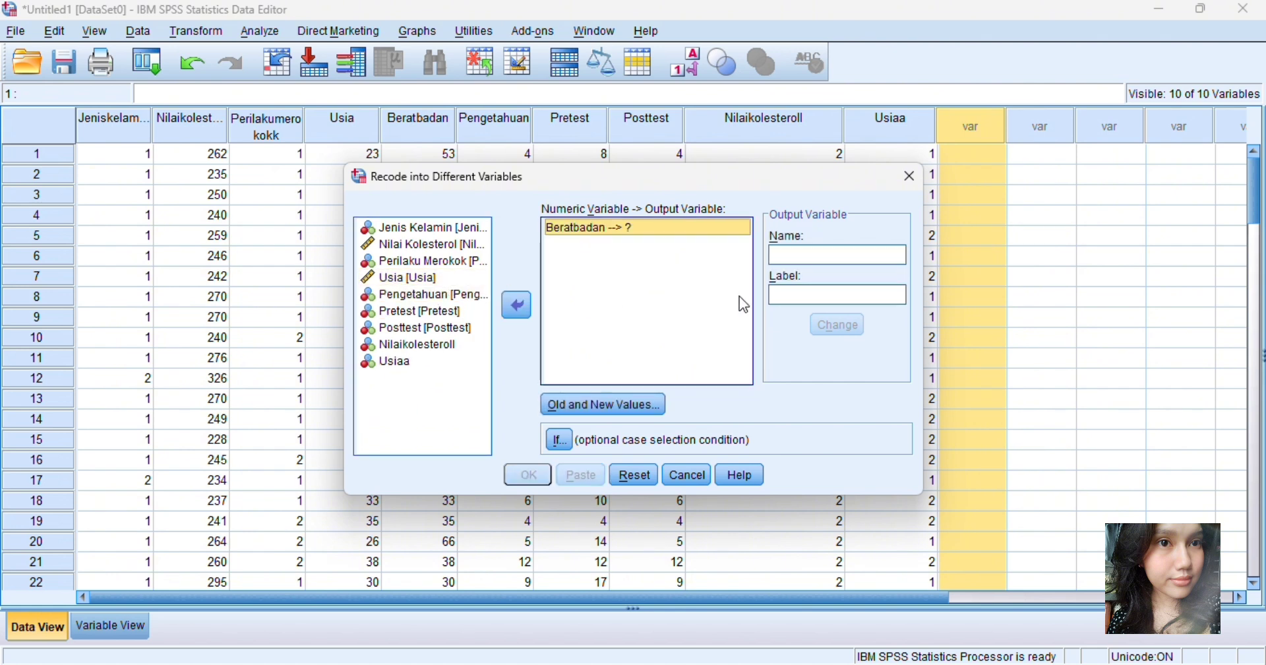
pyautogui.click(794, 256)
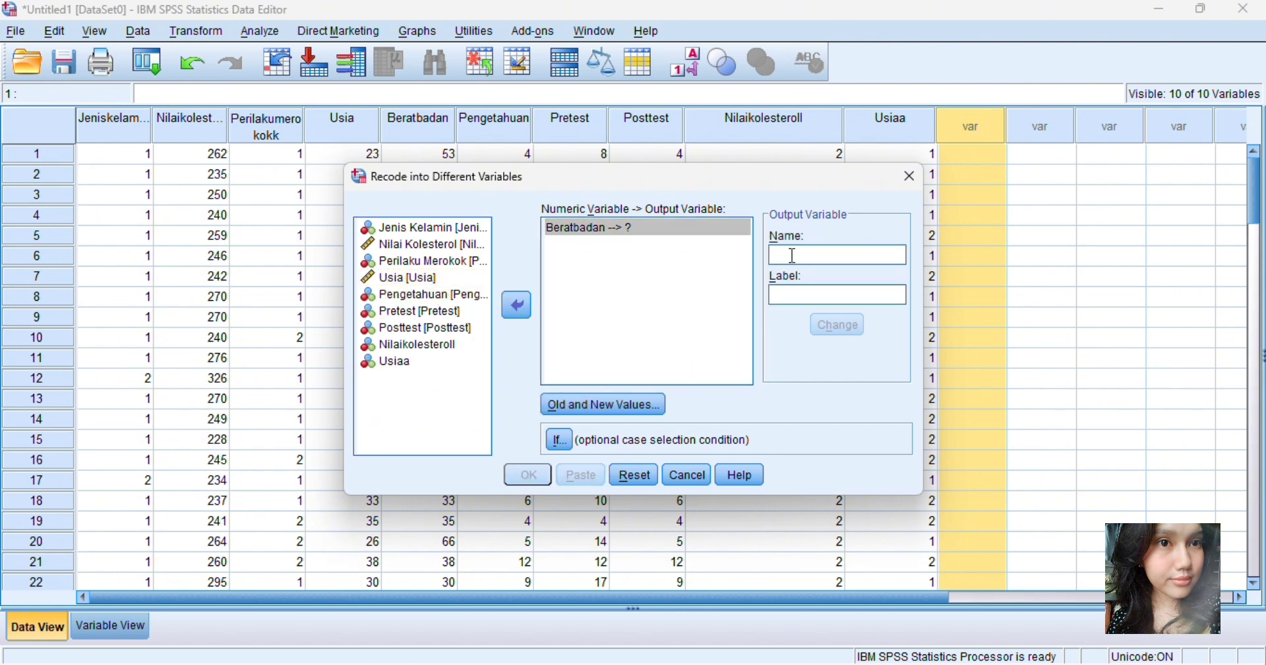
pyautogui.write('Beratbadan')
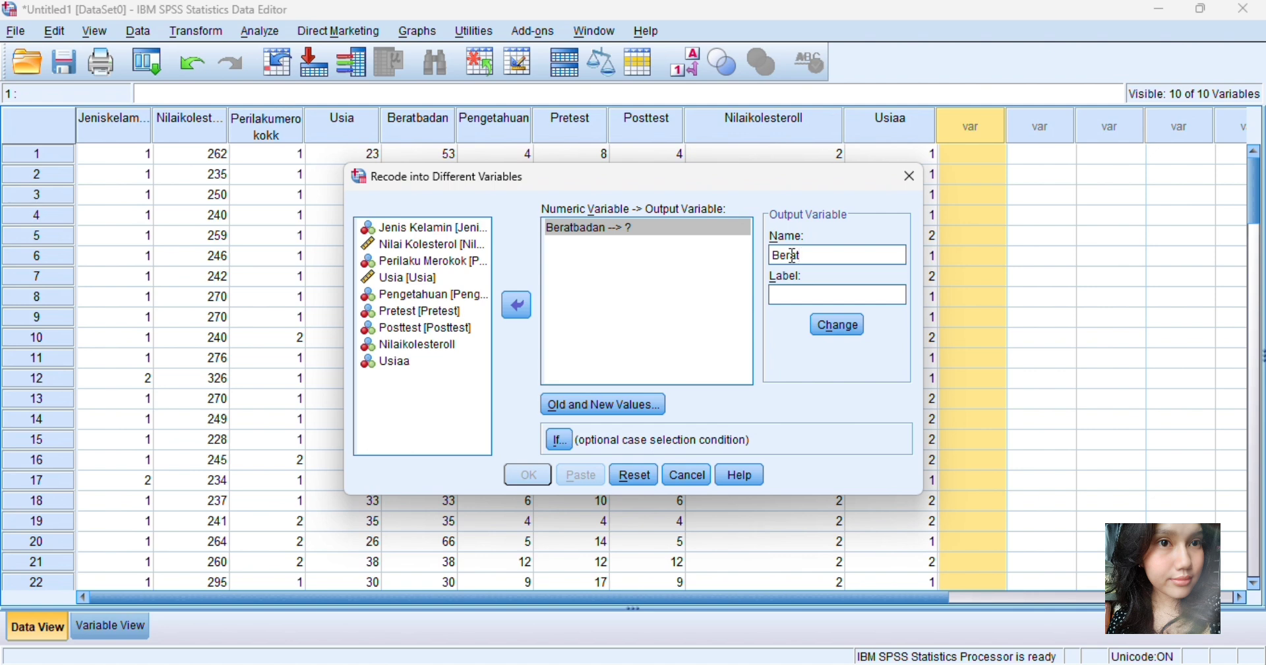
pyautogui.write('n')
pyautogui.click(830, 327)
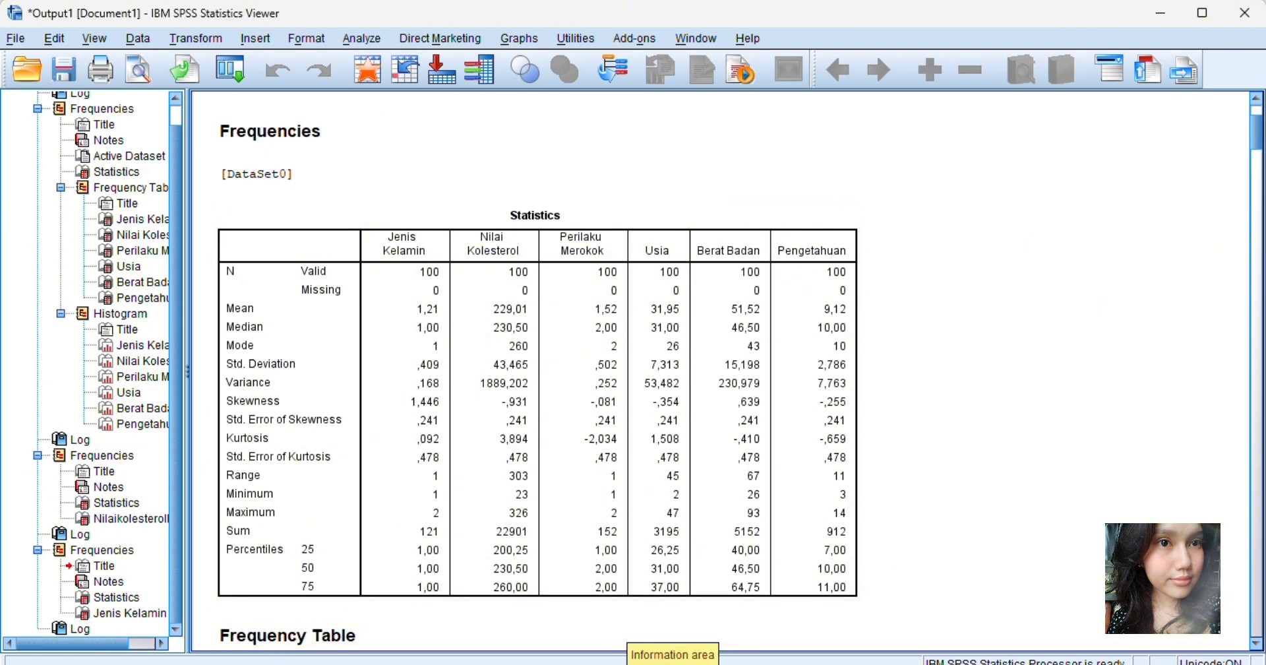
# Step: Check the median of Berat Badan in the output's Statistics table and return to the recode in the Data Editor
pyautogui.moveTo(897, 664)
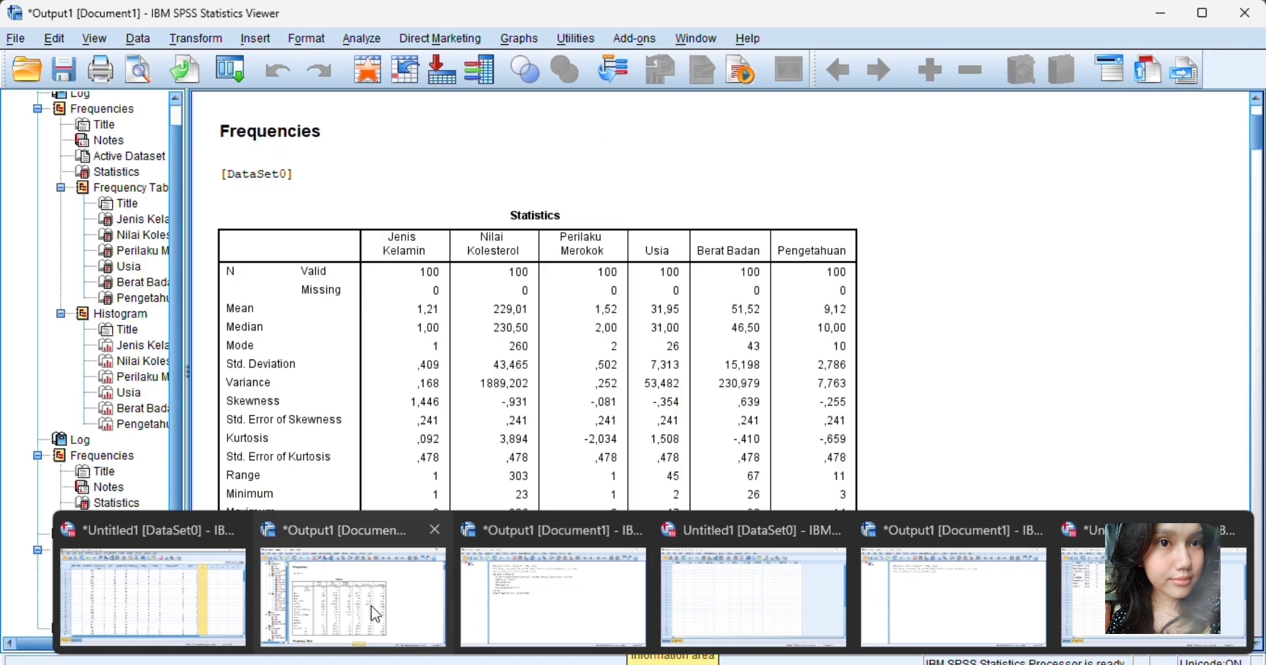
pyautogui.click(371, 606)
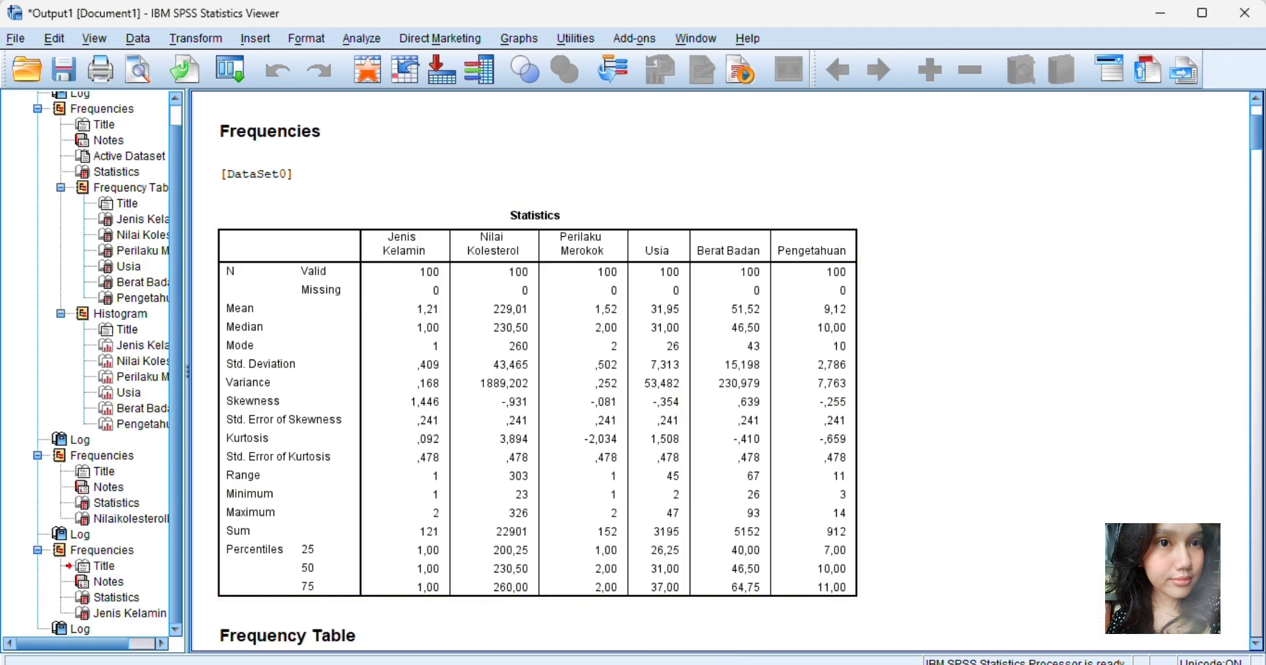
pyautogui.moveTo(897, 664)
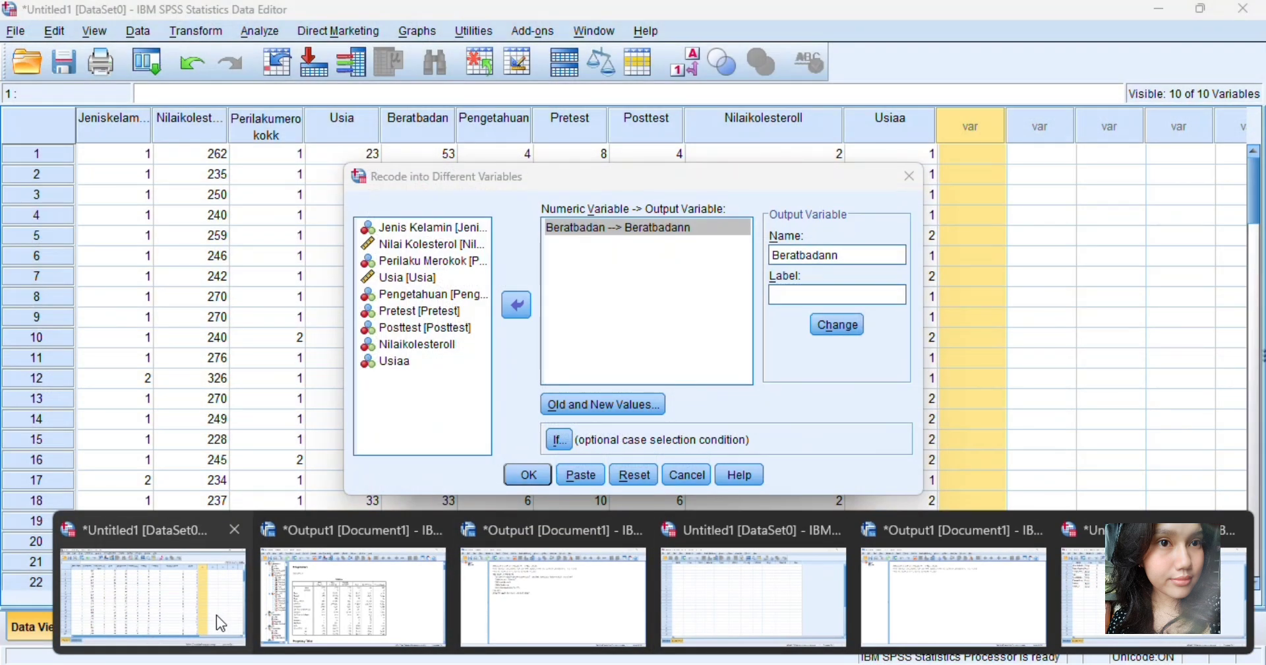
pyautogui.click(217, 615)
# Step: Remove both existing age rules from the old and new values of the Beratbadan recode
pyautogui.click(649, 405)
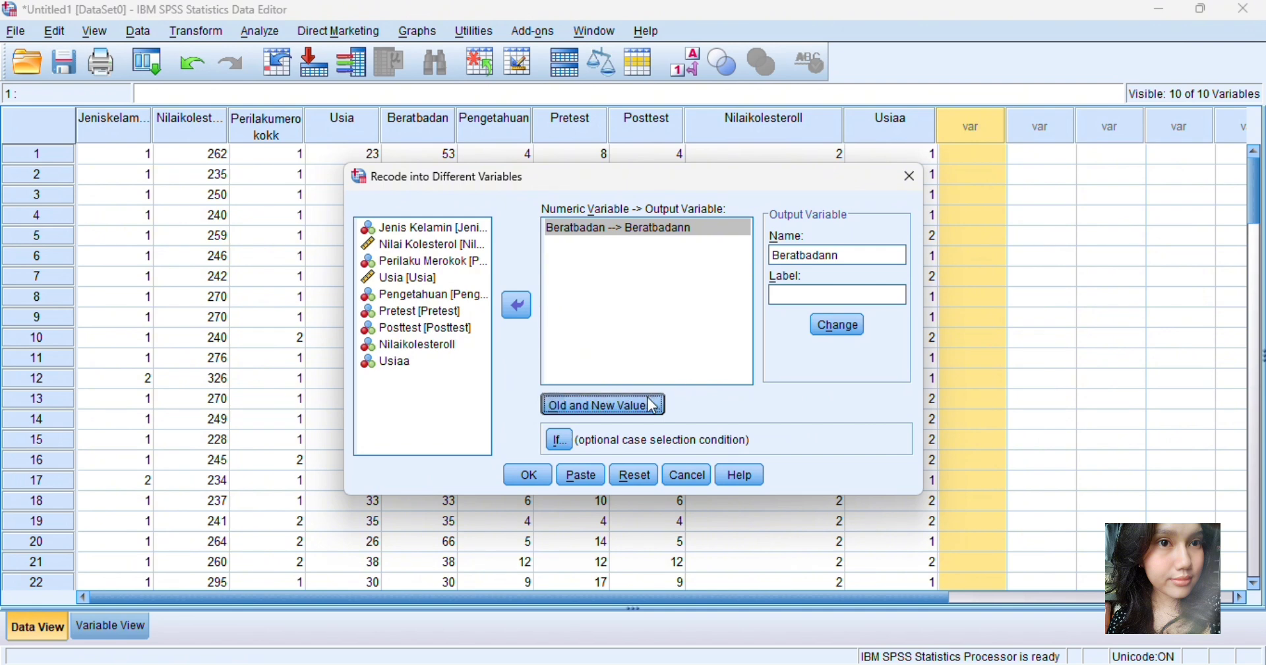
pyautogui.click(709, 348)
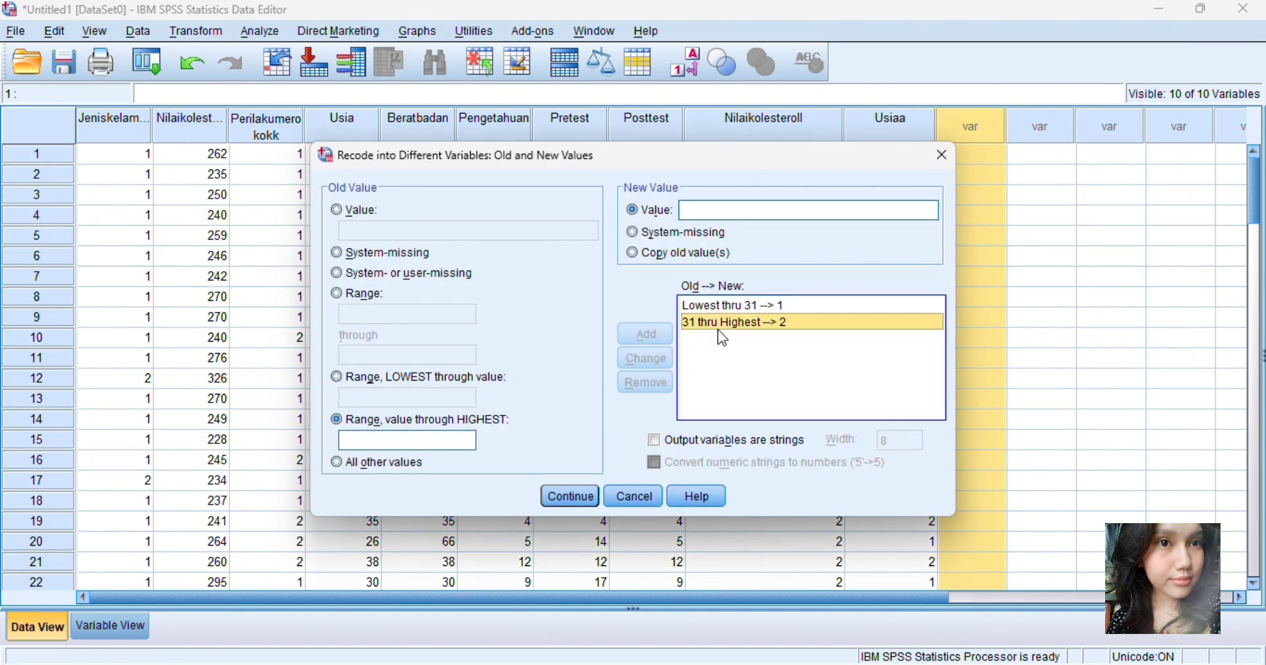
pyautogui.click(655, 382)
pyautogui.click(719, 307)
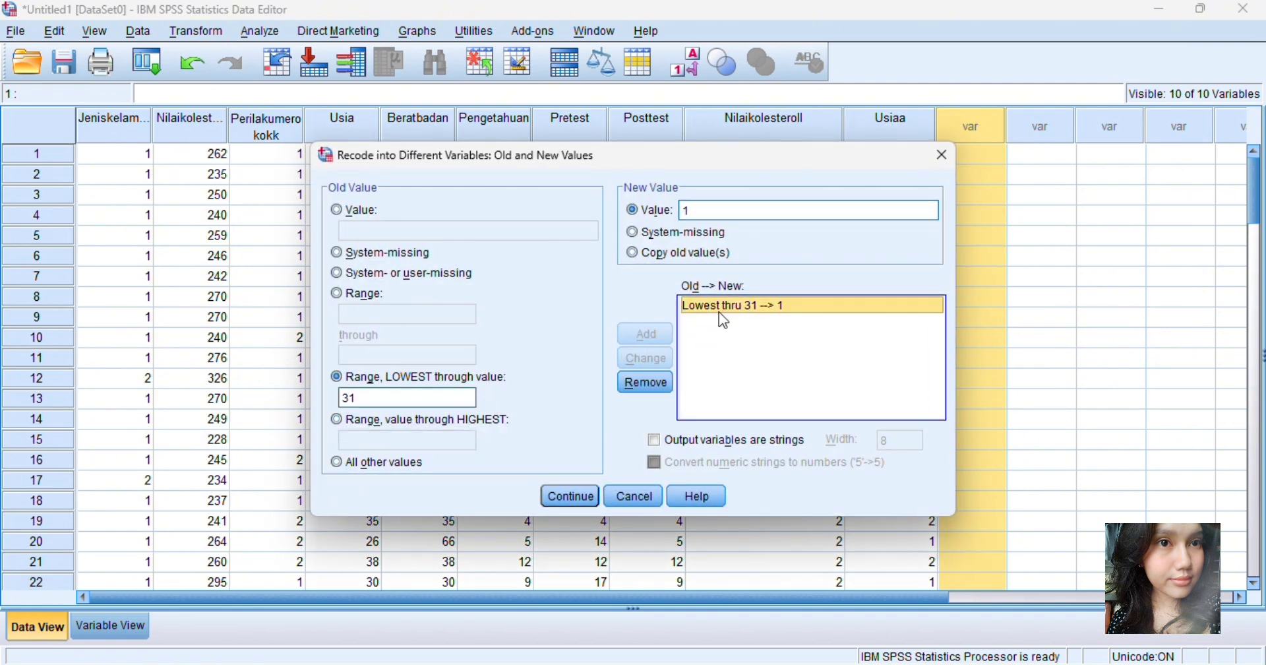
pyautogui.click(648, 384)
# Step: Add a recode rule that turns old values from the lowest through 46,5 into the new value 1
pyautogui.write('4')
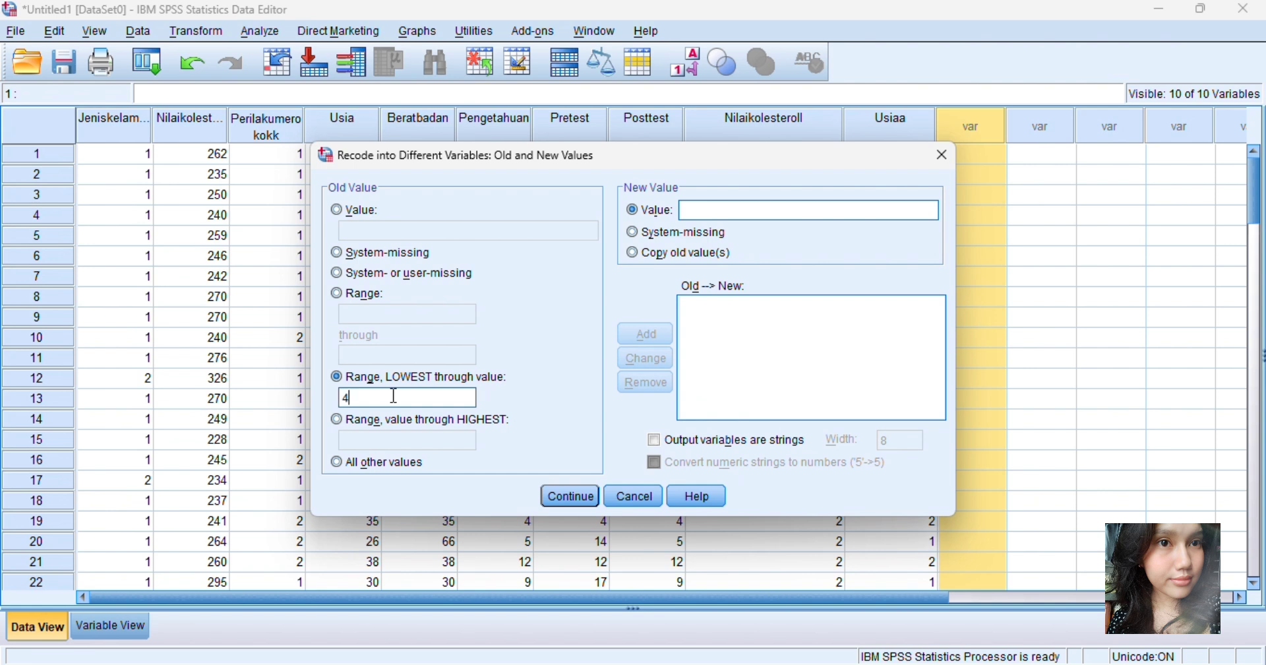
pyautogui.write('6,5')
pyautogui.click(727, 210)
pyautogui.write('1')
pyautogui.click(663, 340)
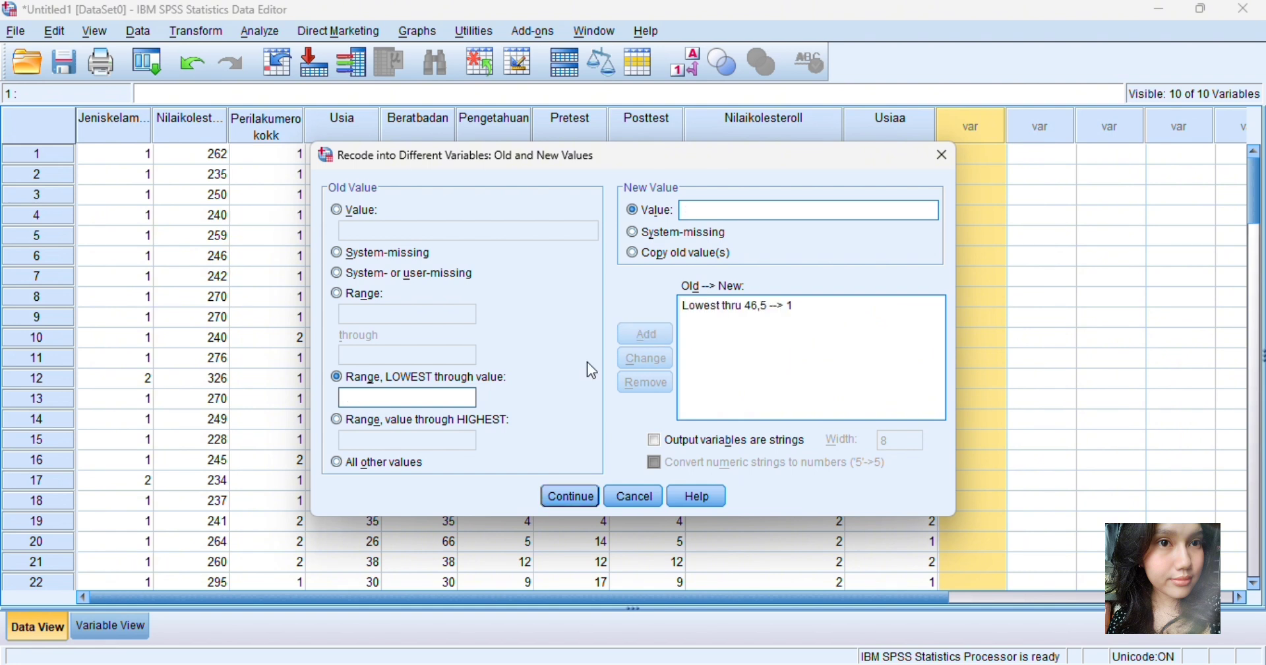
# Step: Add a recode rule that turns old values from 46,5 through the highest into 2, and run the recode
pyautogui.click(337, 421)
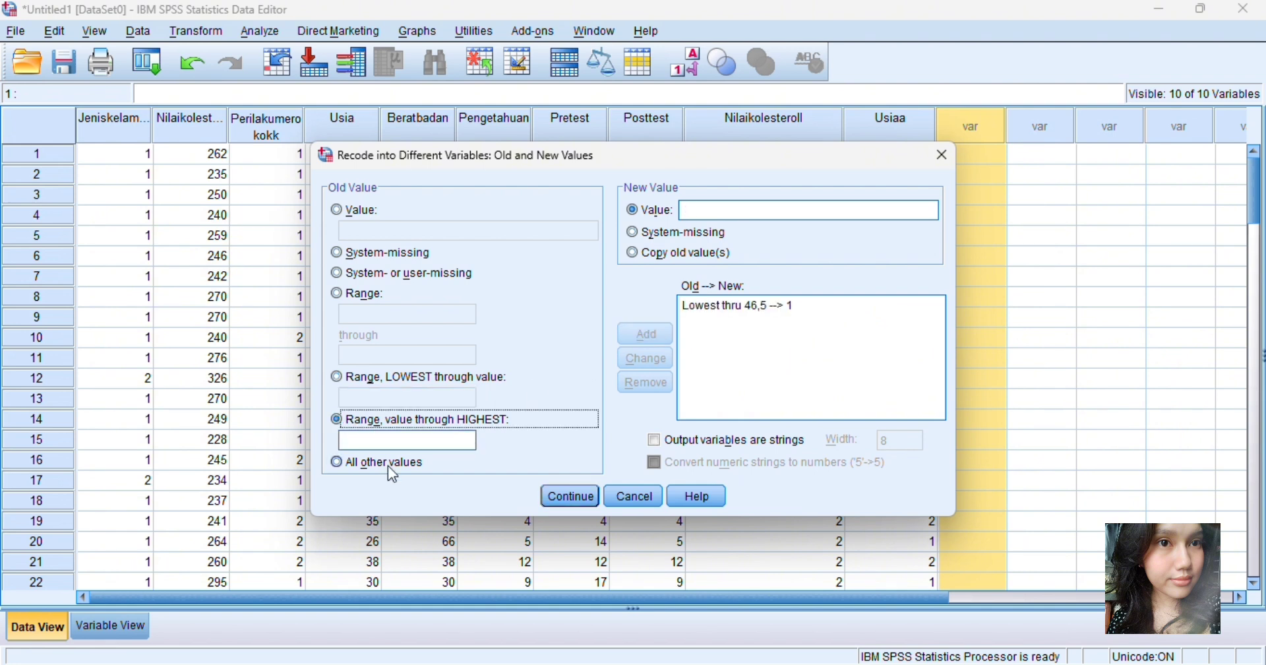
pyautogui.click(391, 440)
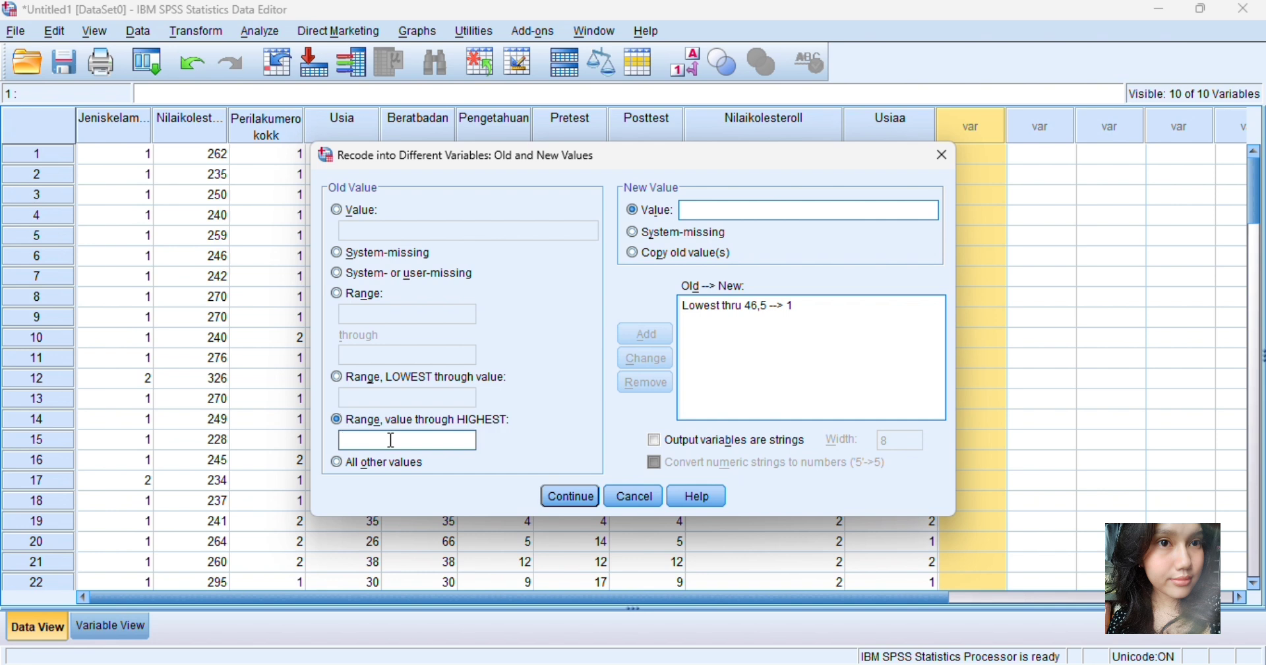
pyautogui.write('46,5')
pyautogui.click(713, 207)
pyautogui.write('2')
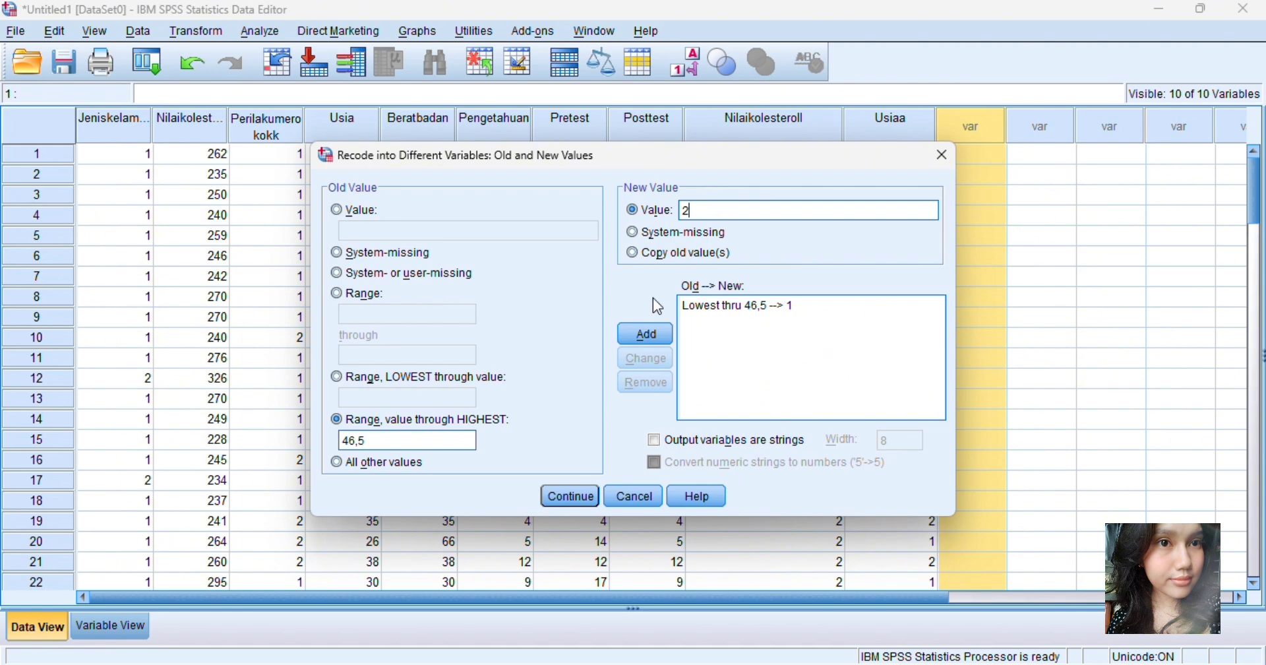
pyautogui.click(647, 333)
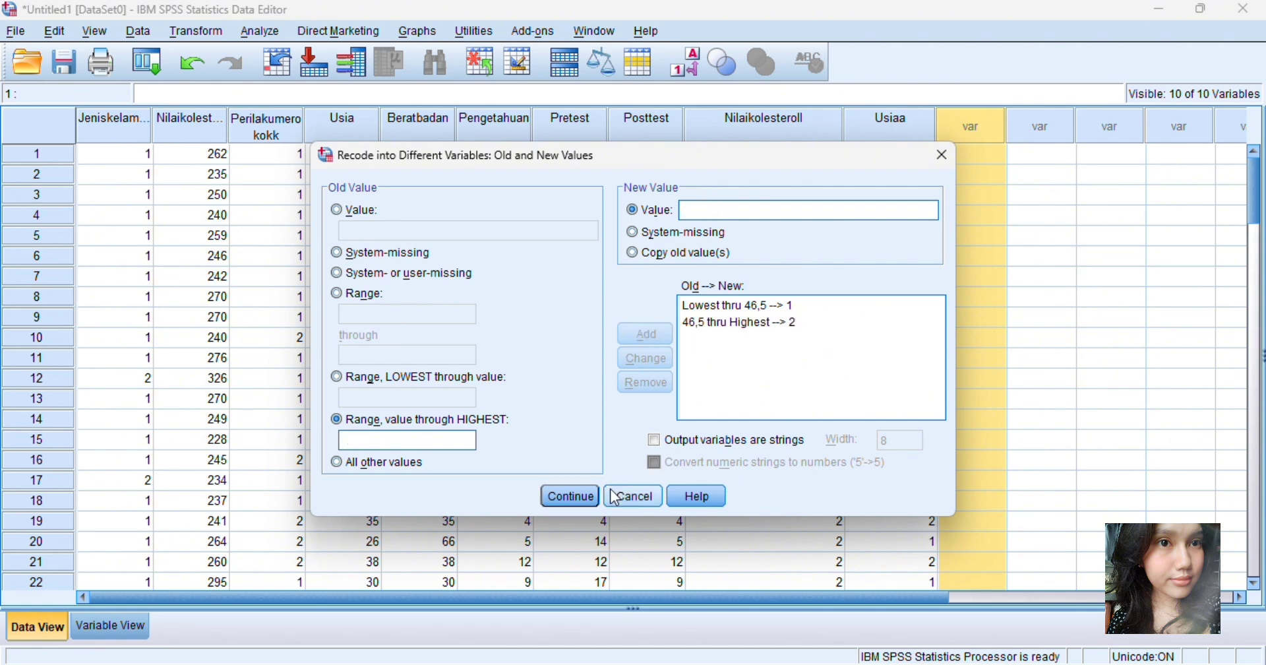
pyautogui.click(558, 497)
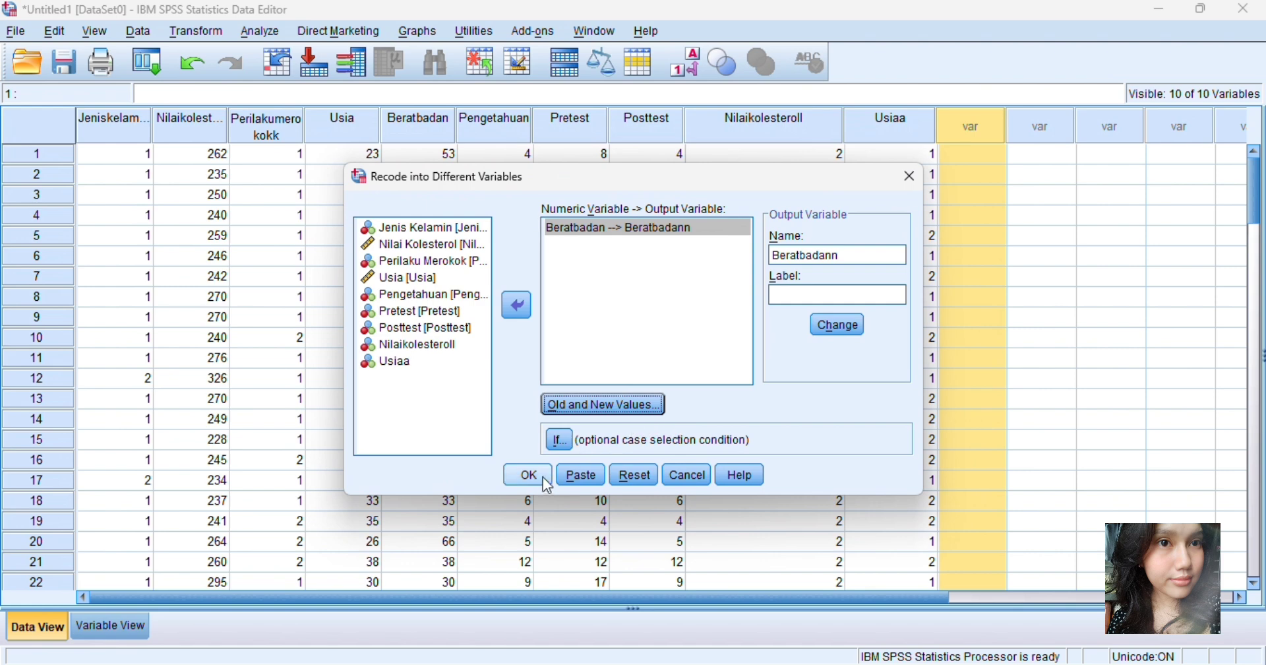
pyautogui.click(543, 486)
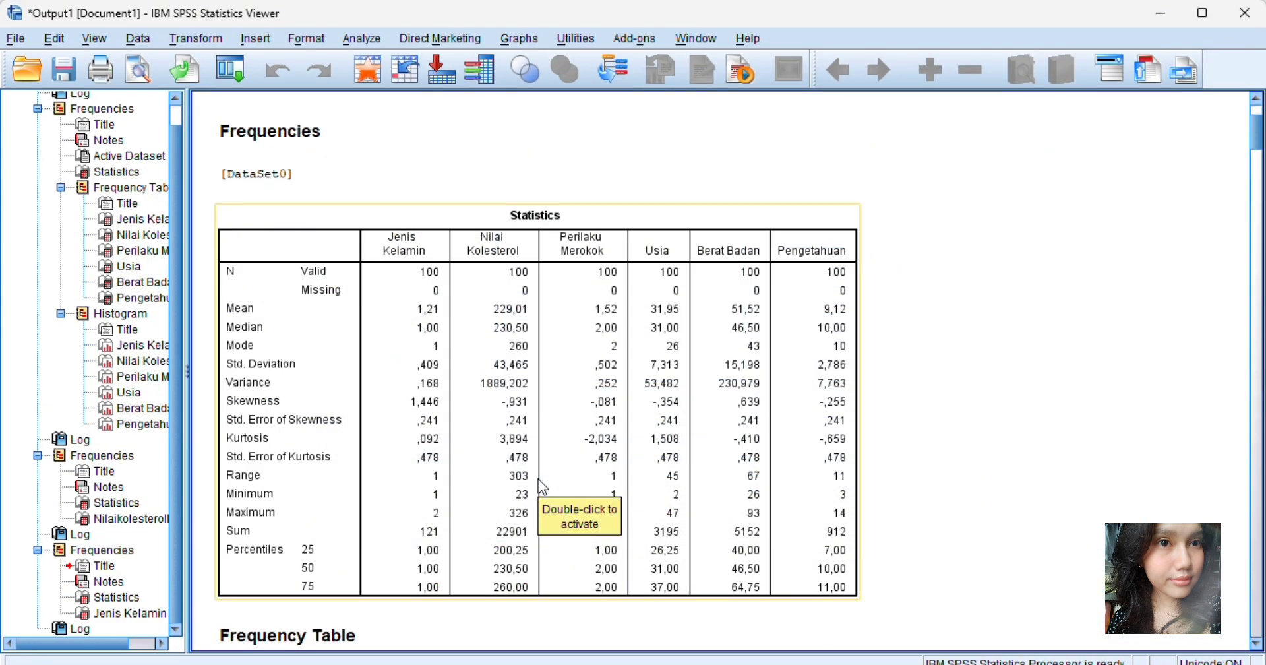
# Step: Return to the Data Editor and set the decimals of the Beratbadann variable to 0
pyautogui.moveTo(479, 571)
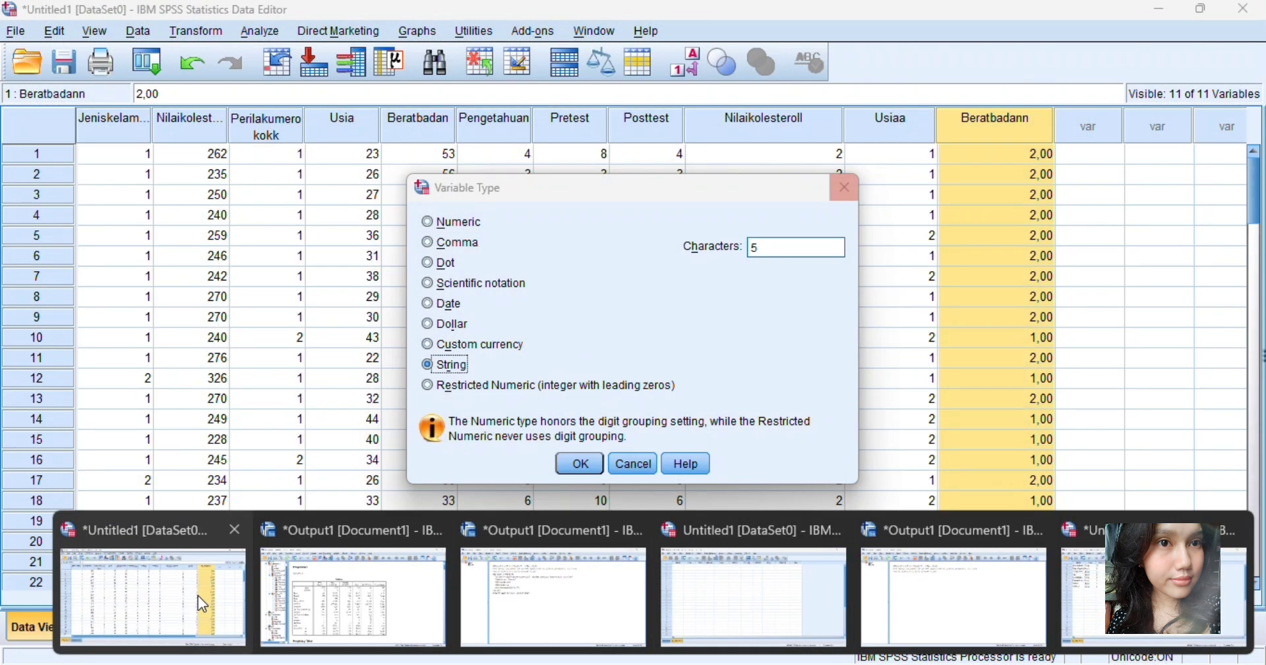
pyautogui.click(198, 596)
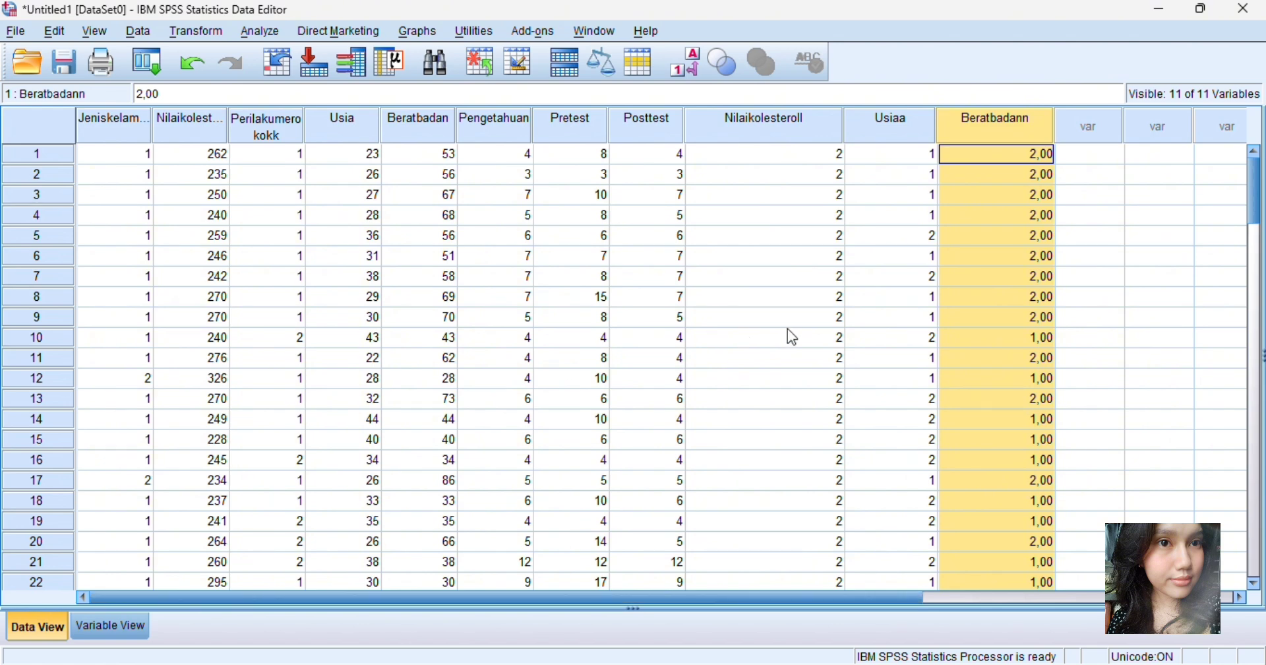
pyautogui.click(118, 630)
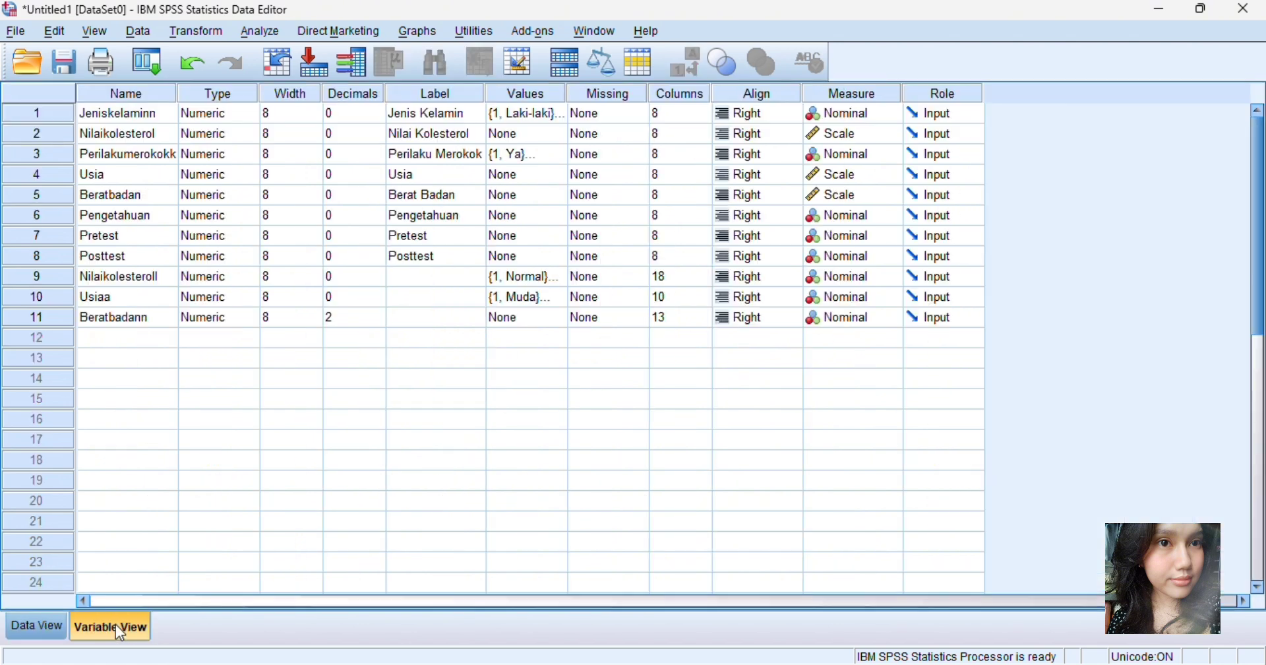
pyautogui.click(359, 318)
pyautogui.click(378, 313)
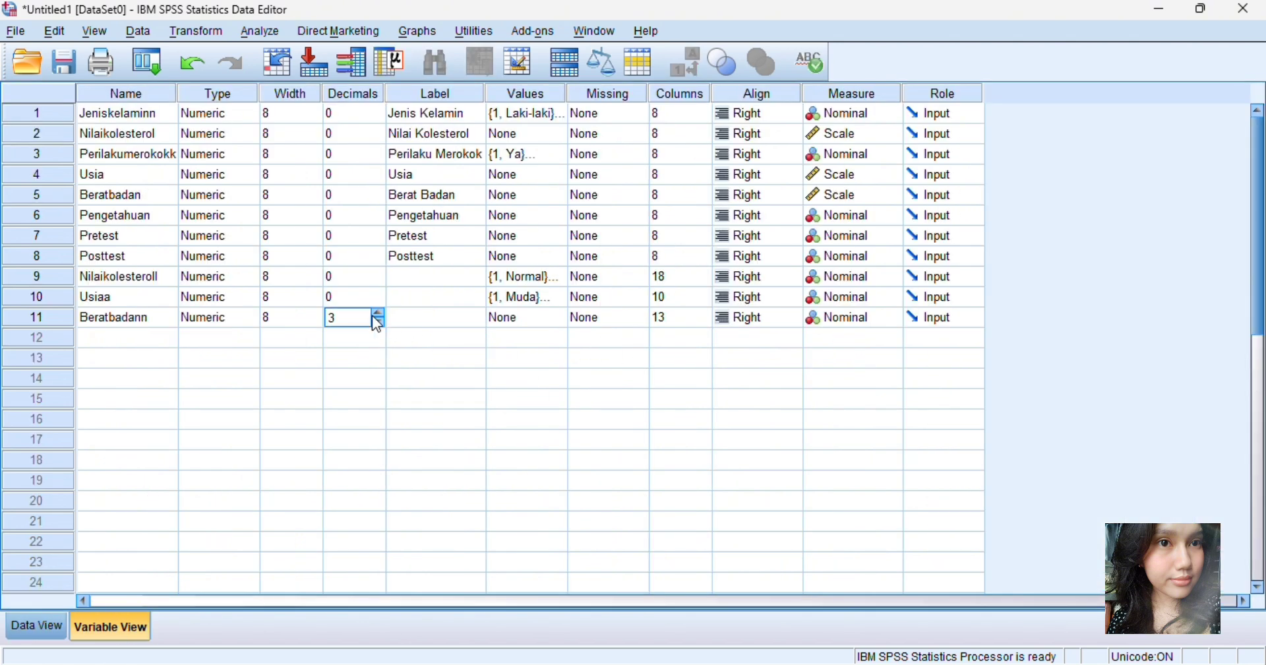
pyautogui.click(380, 323)
pyautogui.click(380, 323)
# Step: Define the value labels of Beratbadann as 1 = Ringan and 2 = Berat
pyautogui.click(509, 318)
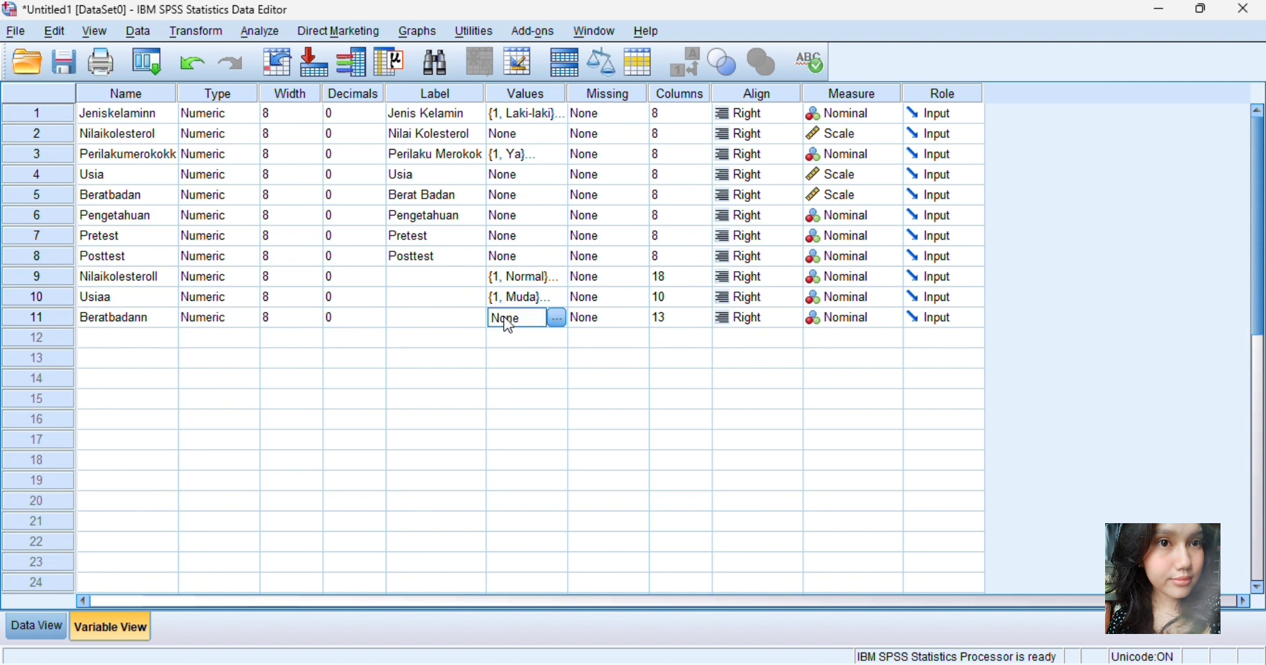
pyautogui.click(557, 320)
pyautogui.write('1')
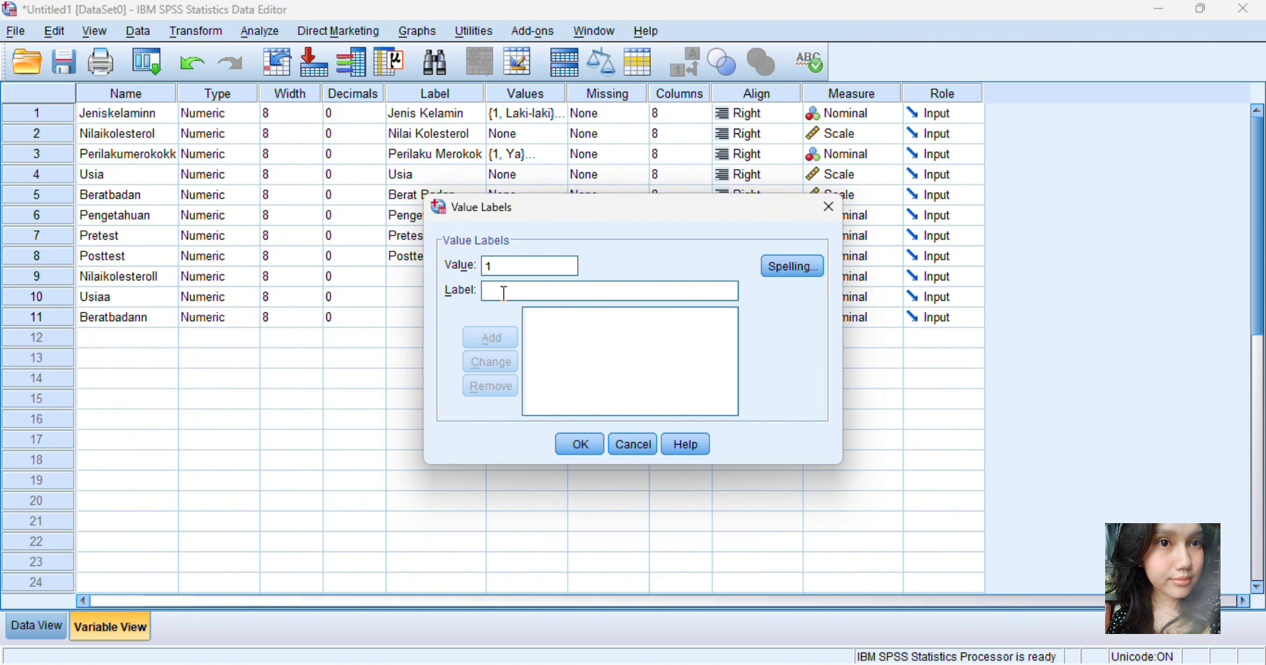
pyautogui.write('Ringan')
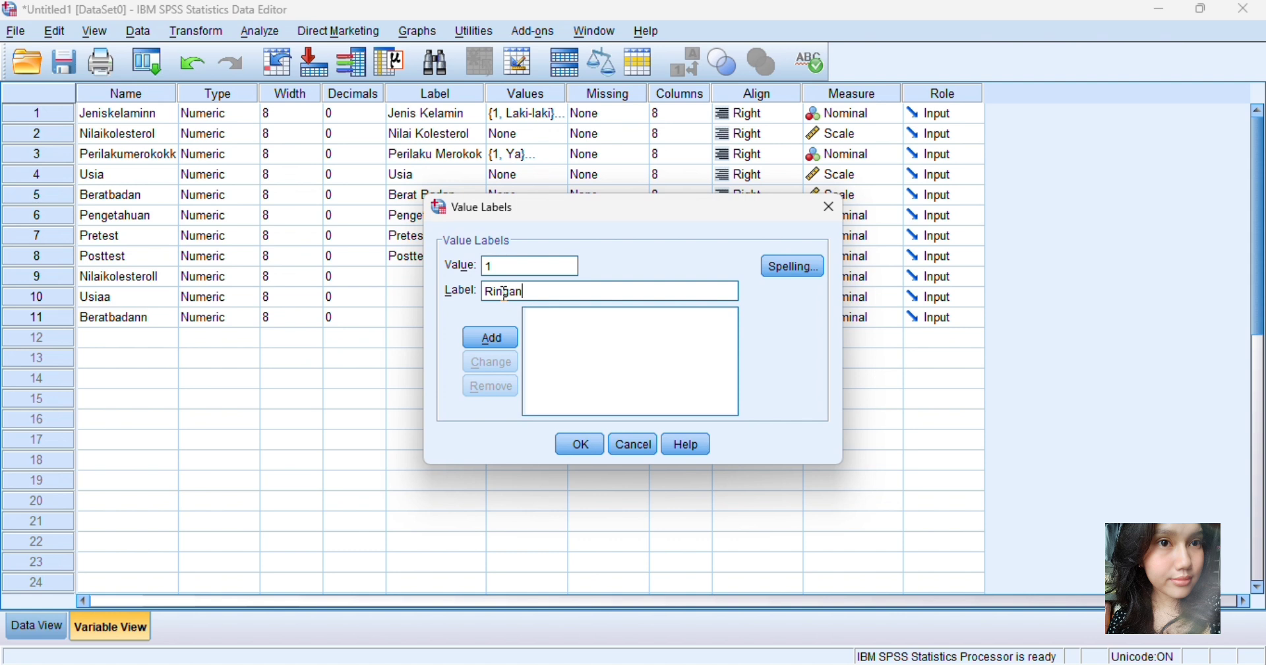
pyautogui.click(494, 337)
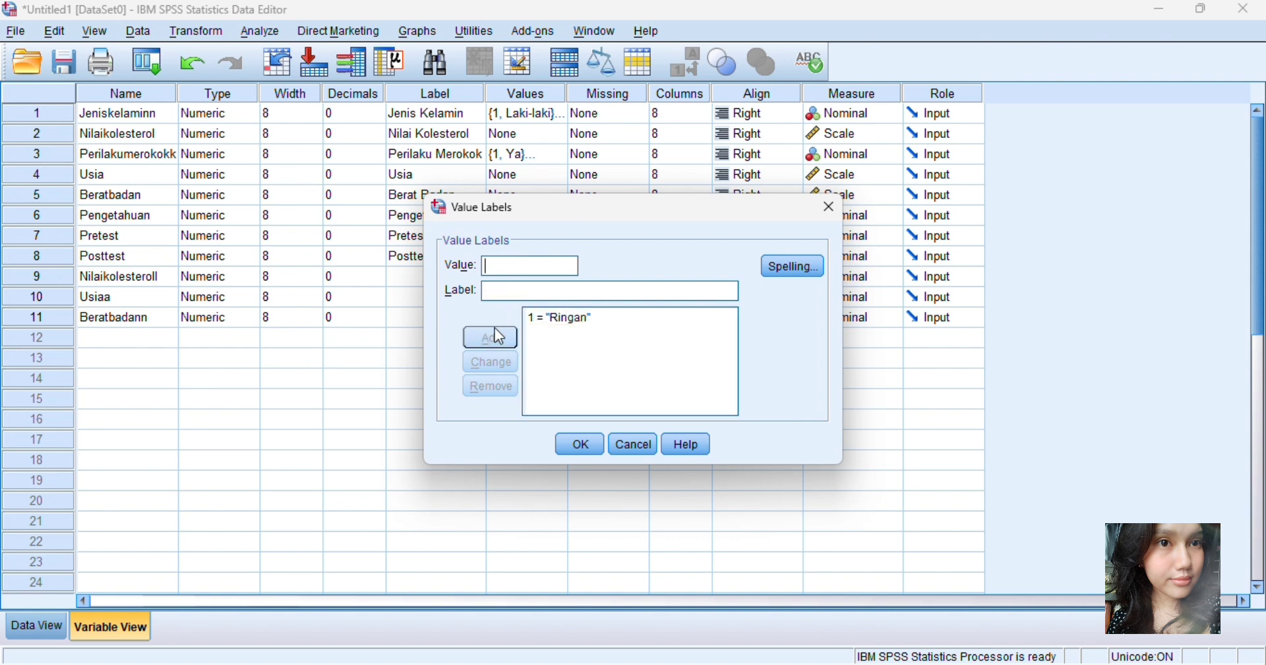
pyautogui.click(523, 267)
pyautogui.write('2')
pyautogui.click(517, 290)
pyautogui.write('Berat')
pyautogui.click(494, 338)
pyautogui.click(574, 455)
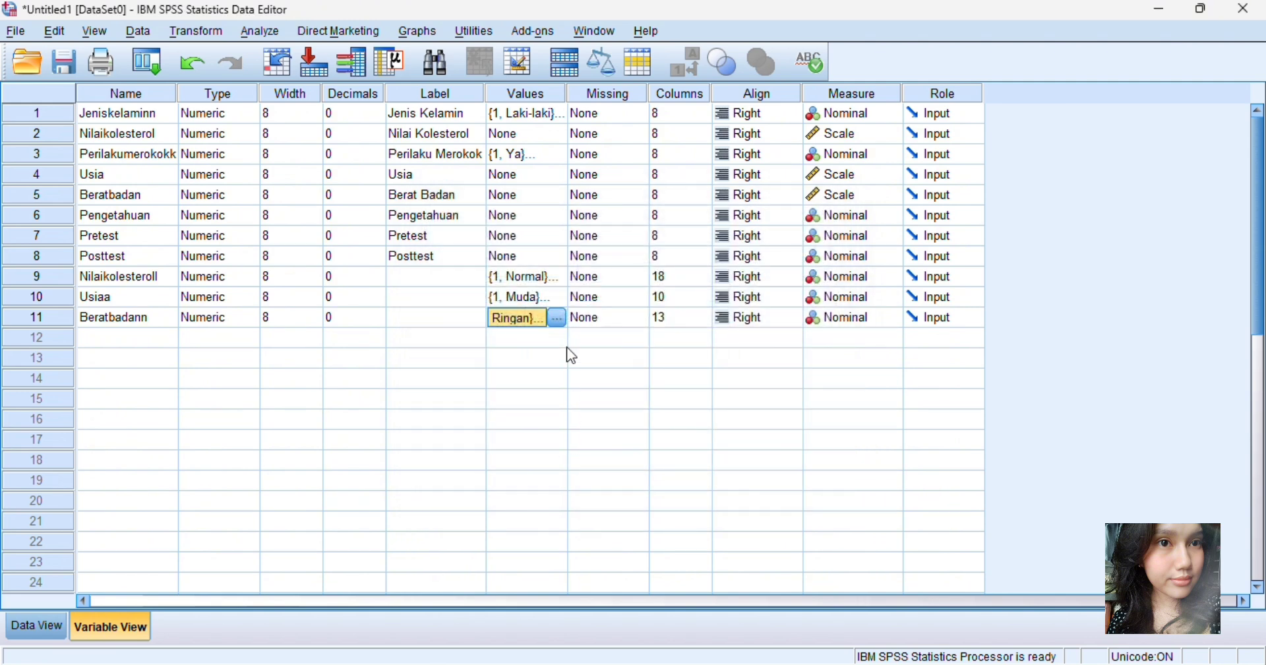
# Step: Narrow the Posttest, Nilaikolesteroll, Usiaa and Beratbadann data columns with value labels displayed, and switch the grid back to numeric codes
pyautogui.click(33, 630)
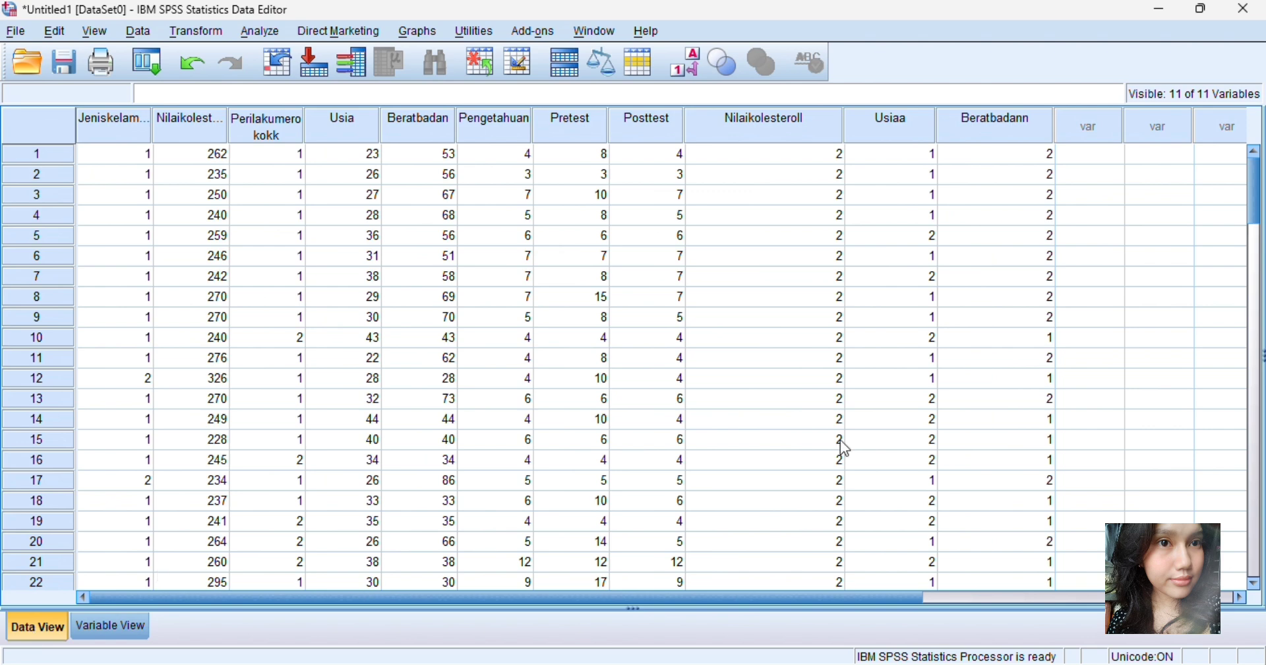
pyautogui.click(691, 78)
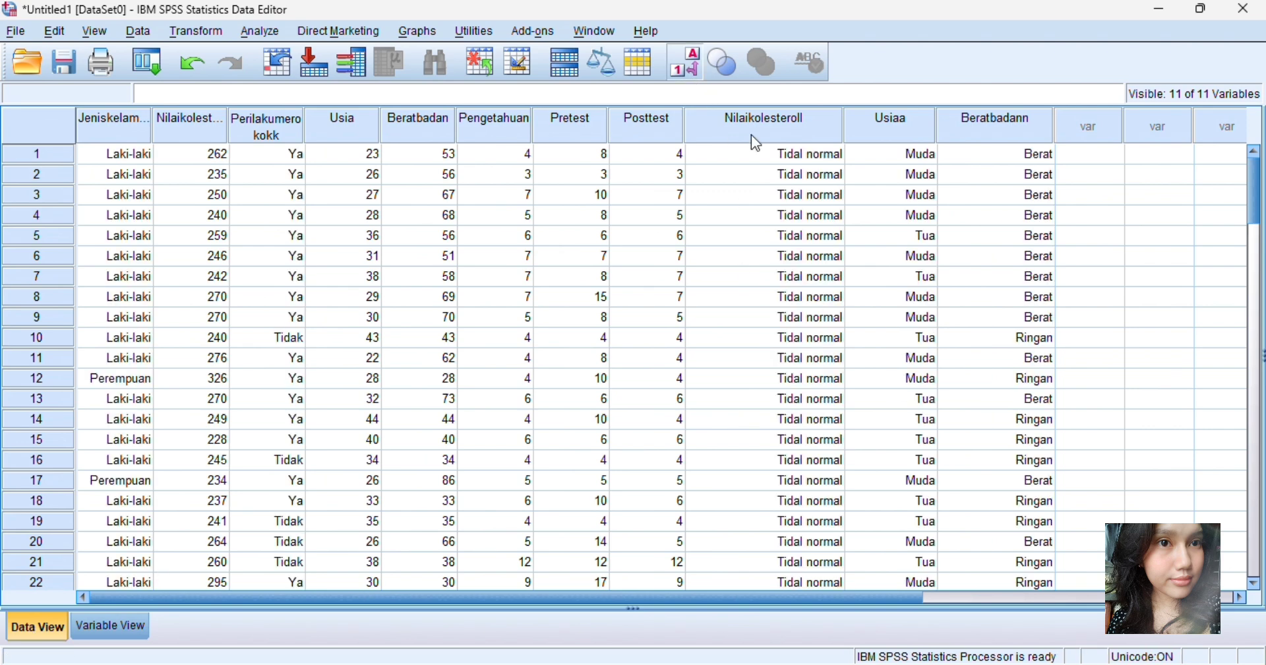
pyautogui.doubleClick(849, 129)
pyautogui.doubleClick(851, 132)
pyautogui.doubleClick(919, 132)
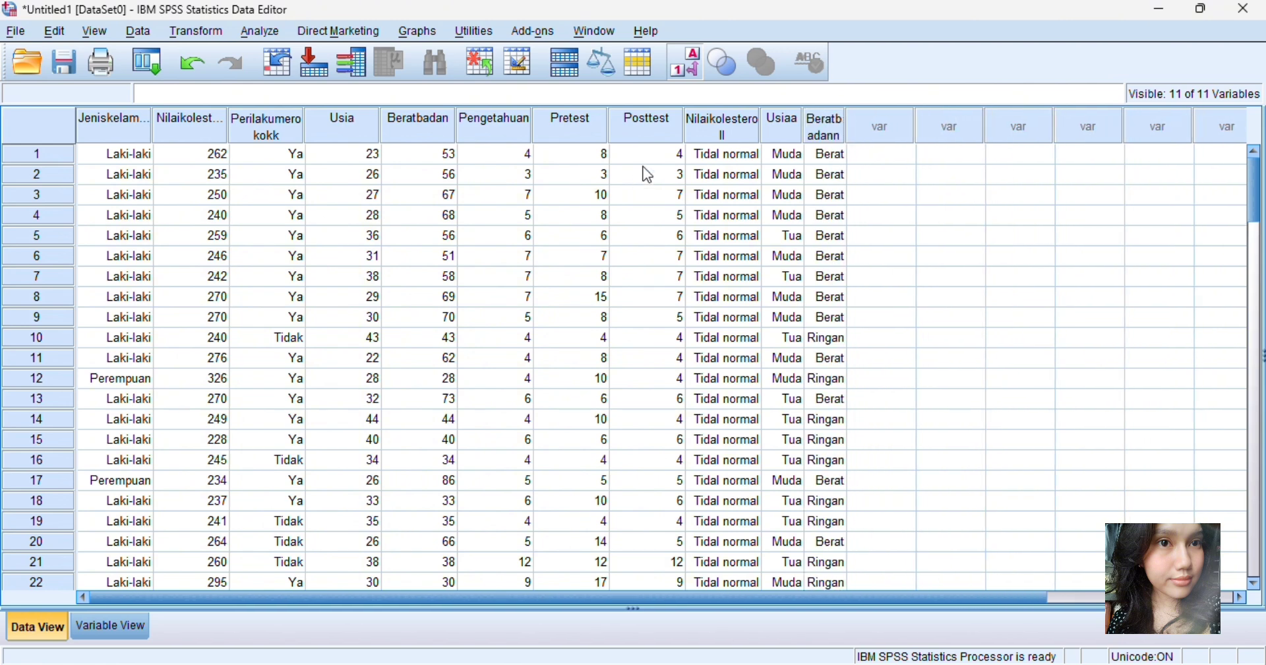
pyautogui.doubleClick(686, 132)
pyautogui.moveTo(642, 152); pyautogui.dragTo(660, 152)
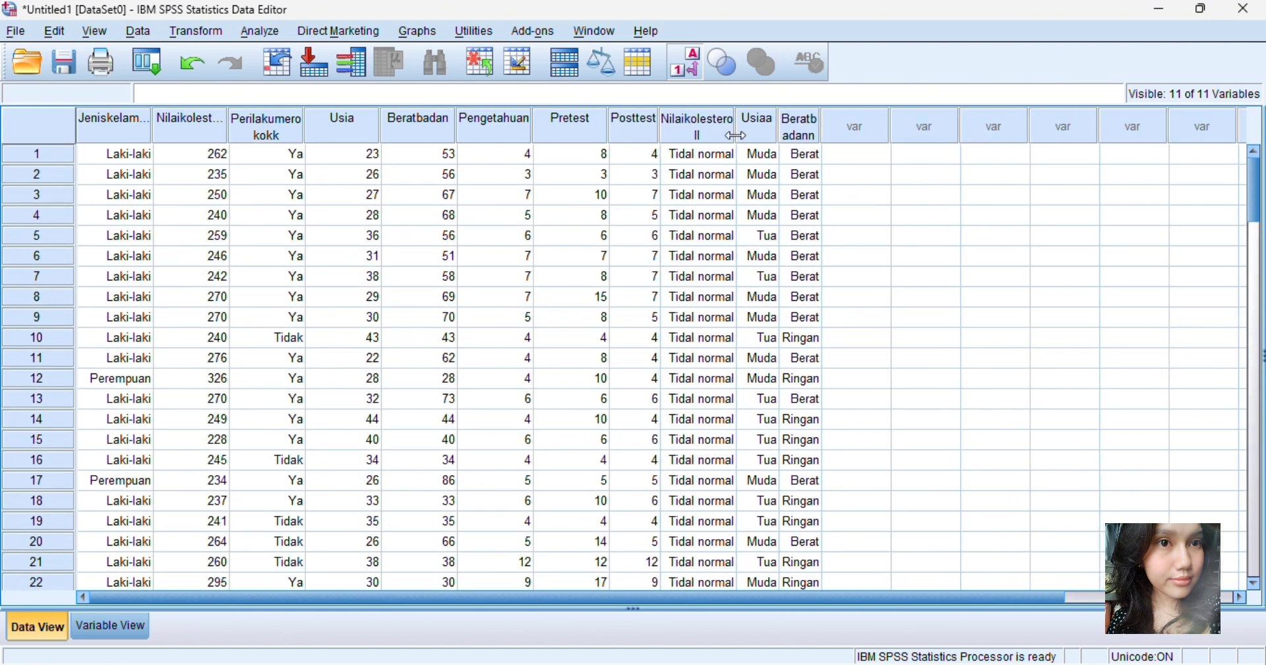
pyautogui.moveTo(736, 135); pyautogui.dragTo(744, 136)
pyautogui.moveTo(830, 128); pyautogui.dragTo(830, 138)
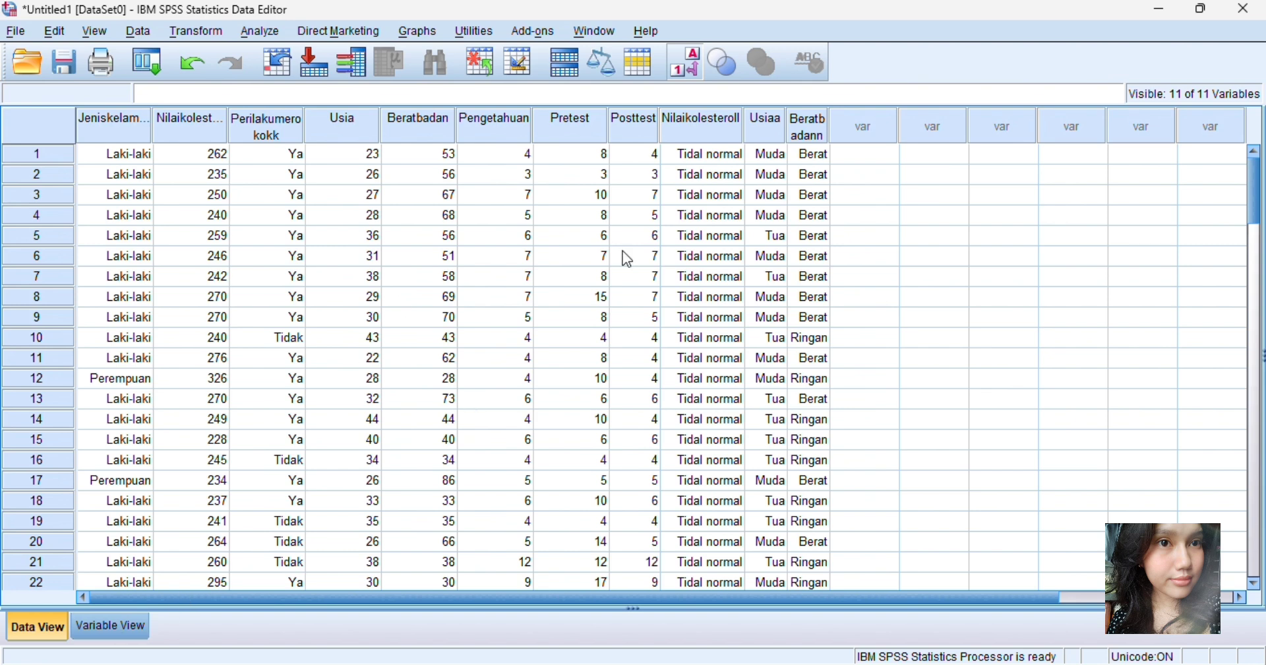
pyautogui.click(880, 132)
pyautogui.click(683, 72)
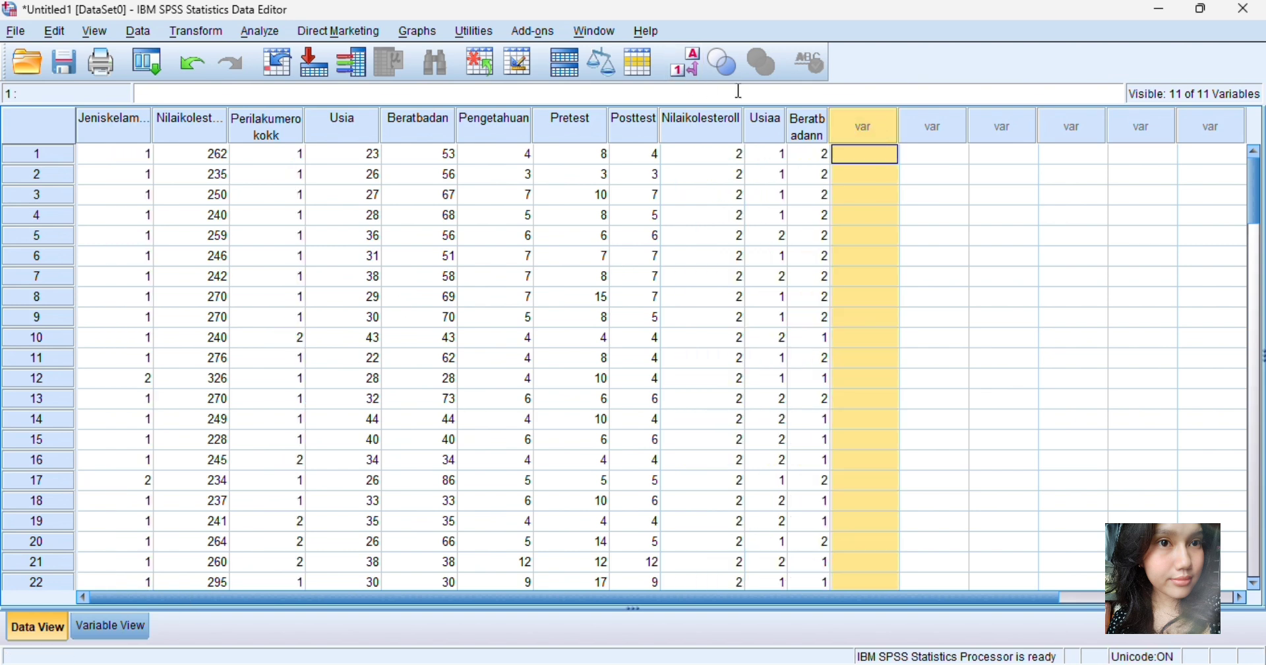
# Step: In Recode into Different Variables, replace Beratbadan with Pengetahuan as the input variable
pyautogui.click(190, 31)
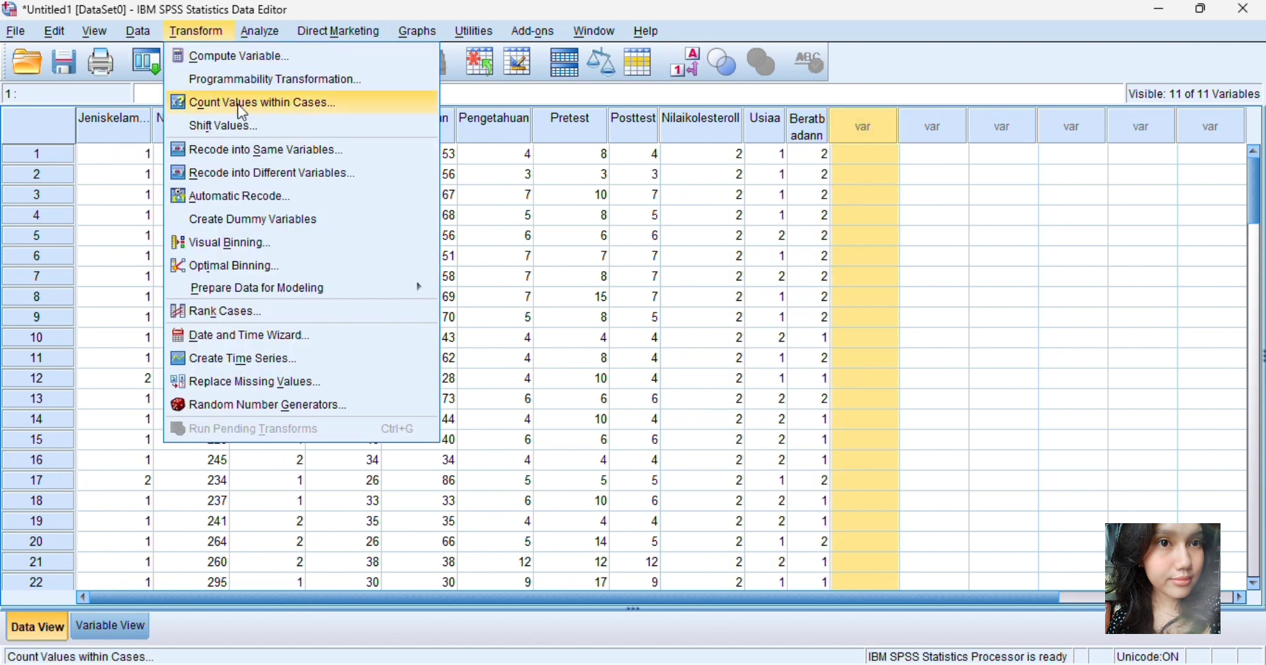
pyautogui.click(241, 172)
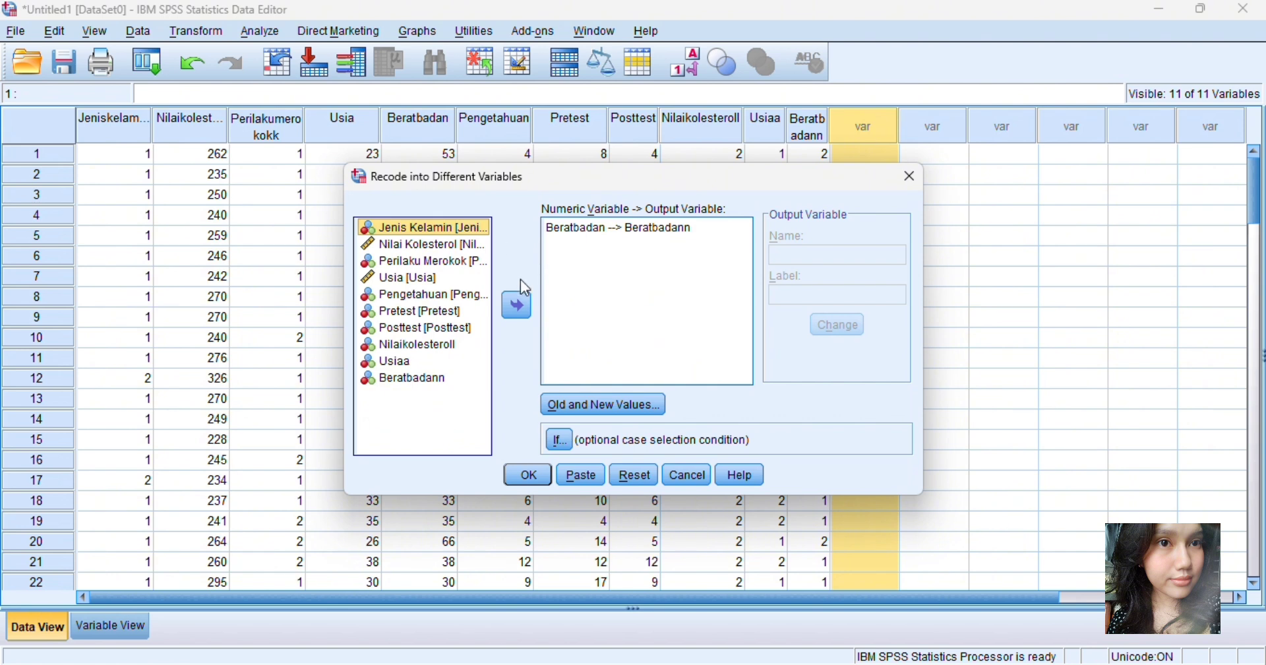
pyautogui.click(446, 295)
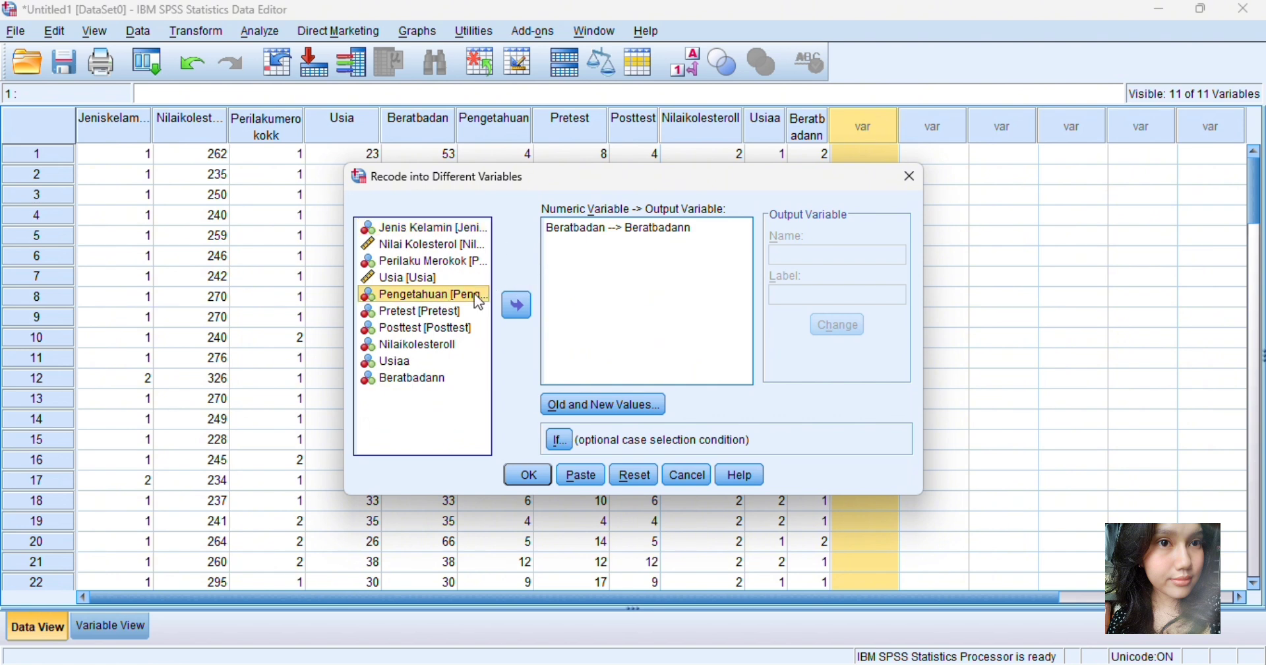
pyautogui.click(606, 228)
pyautogui.click(517, 305)
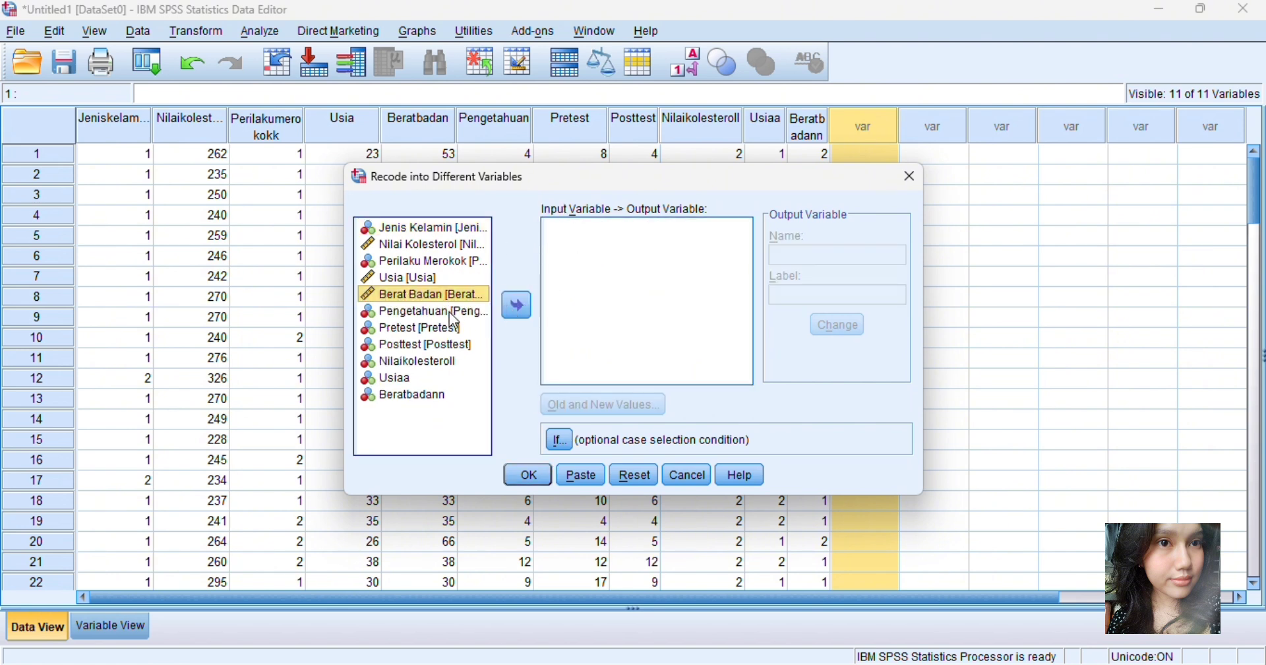
pyautogui.click(453, 313)
pyautogui.click(522, 304)
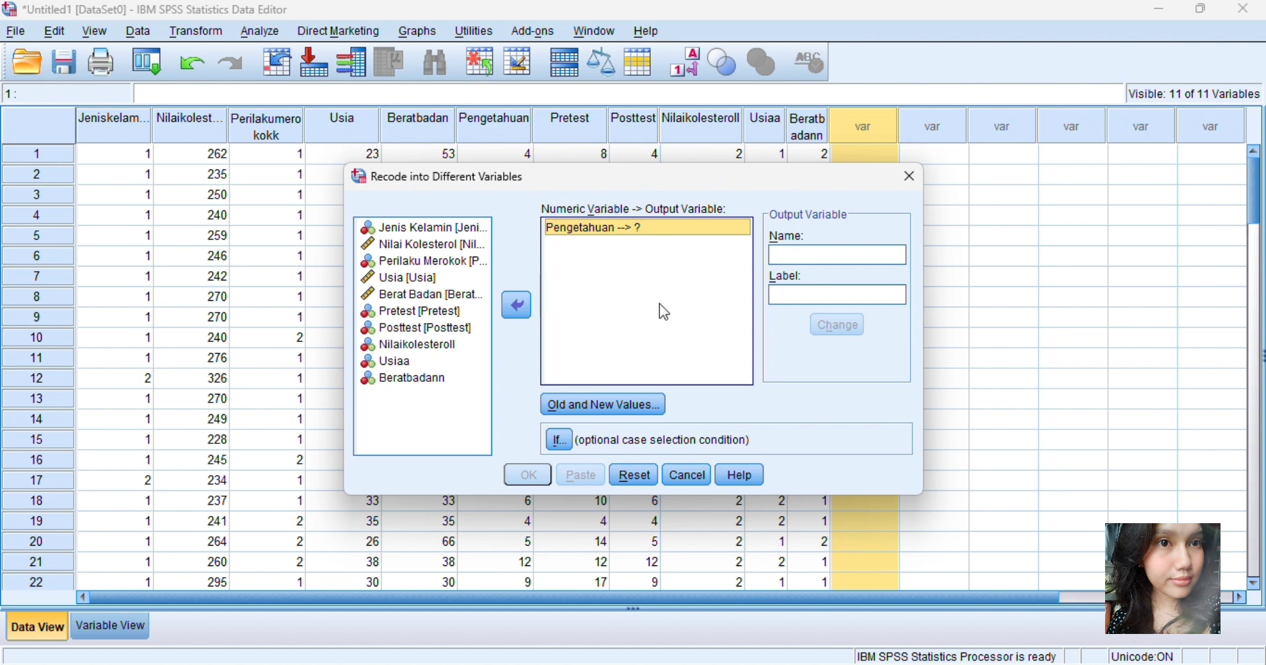
# Step: Name the output variable of the Pengetahuan recode Pengetahuann and apply the name
pyautogui.click(807, 251)
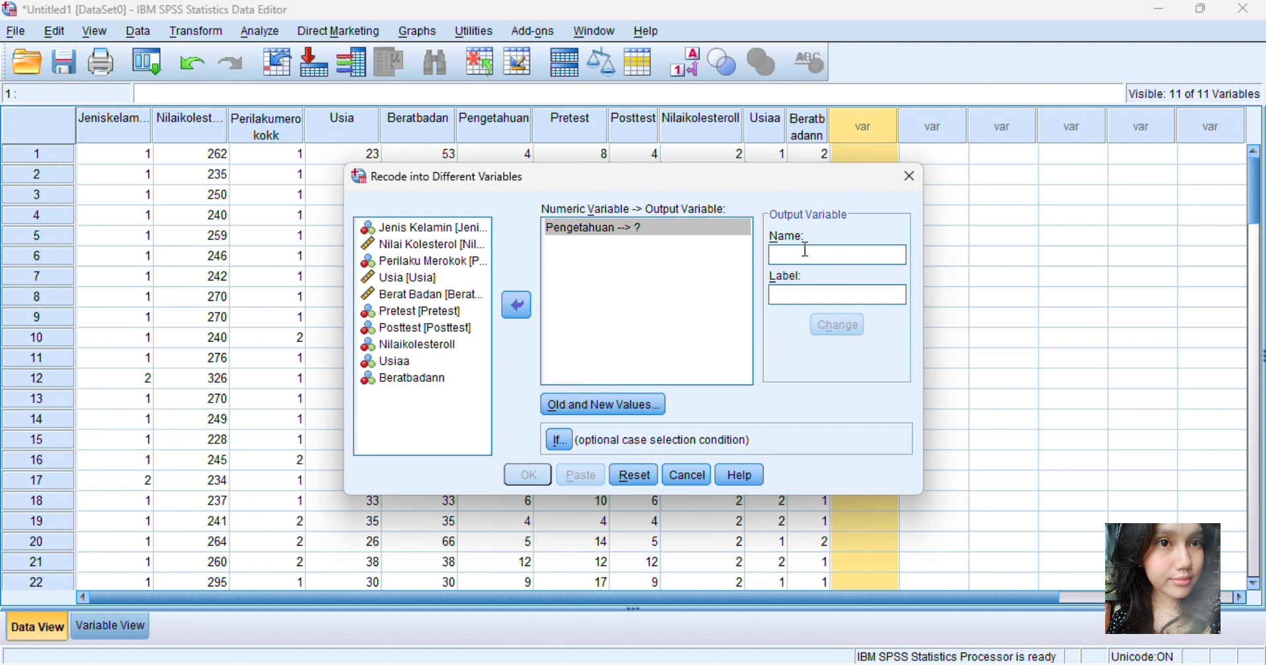
pyautogui.write('Pengetahu')
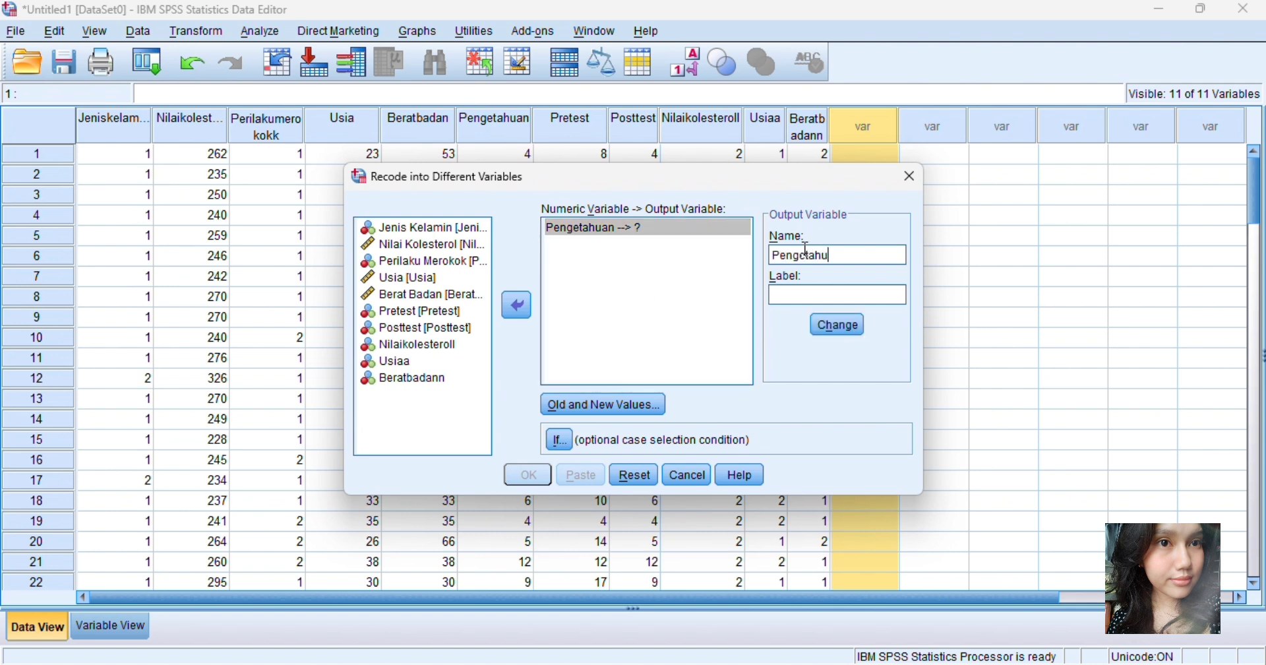
pyautogui.write('ann')
pyautogui.click(837, 324)
# Step: Remove both existing body weight rules from the old and new values of the Pengetahuan recode
pyautogui.click(608, 405)
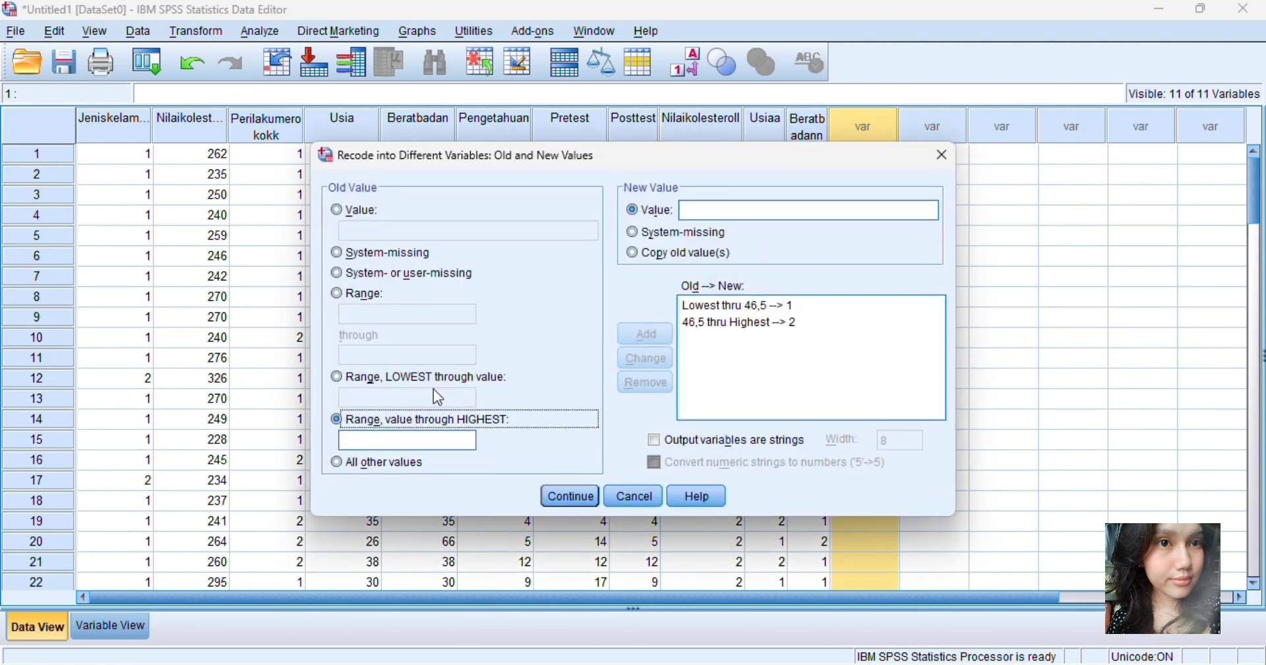
pyautogui.click(339, 378)
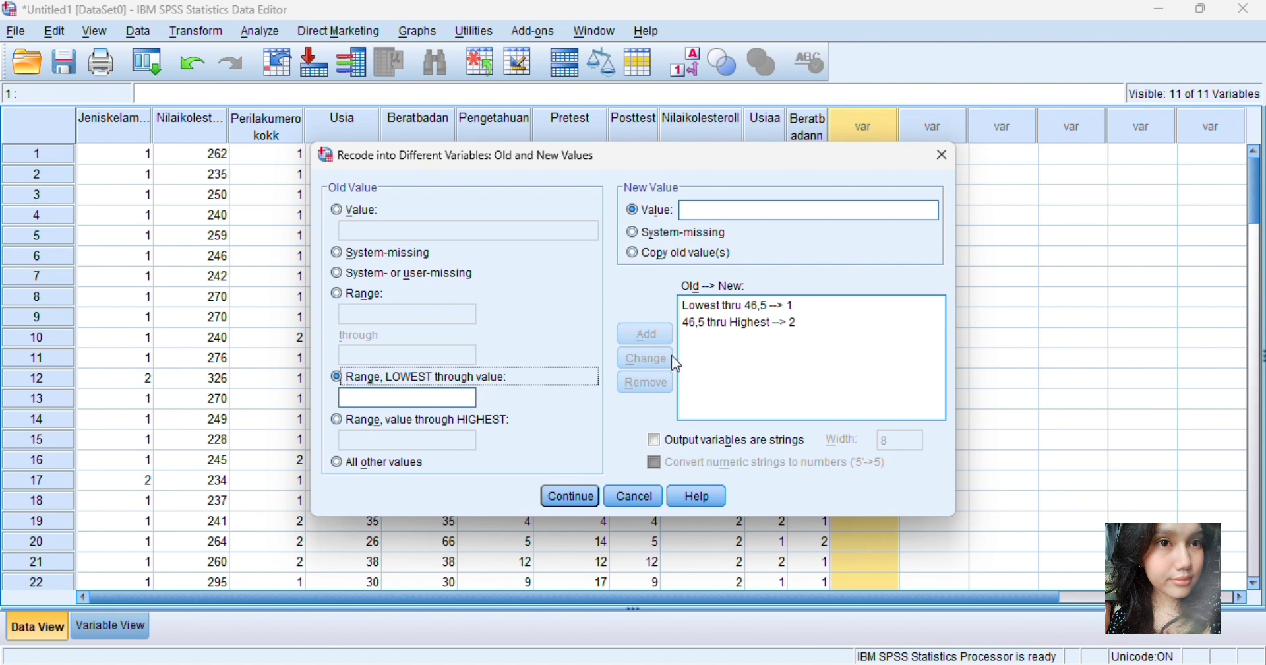
pyautogui.click(726, 323)
pyautogui.click(646, 383)
pyautogui.click(735, 306)
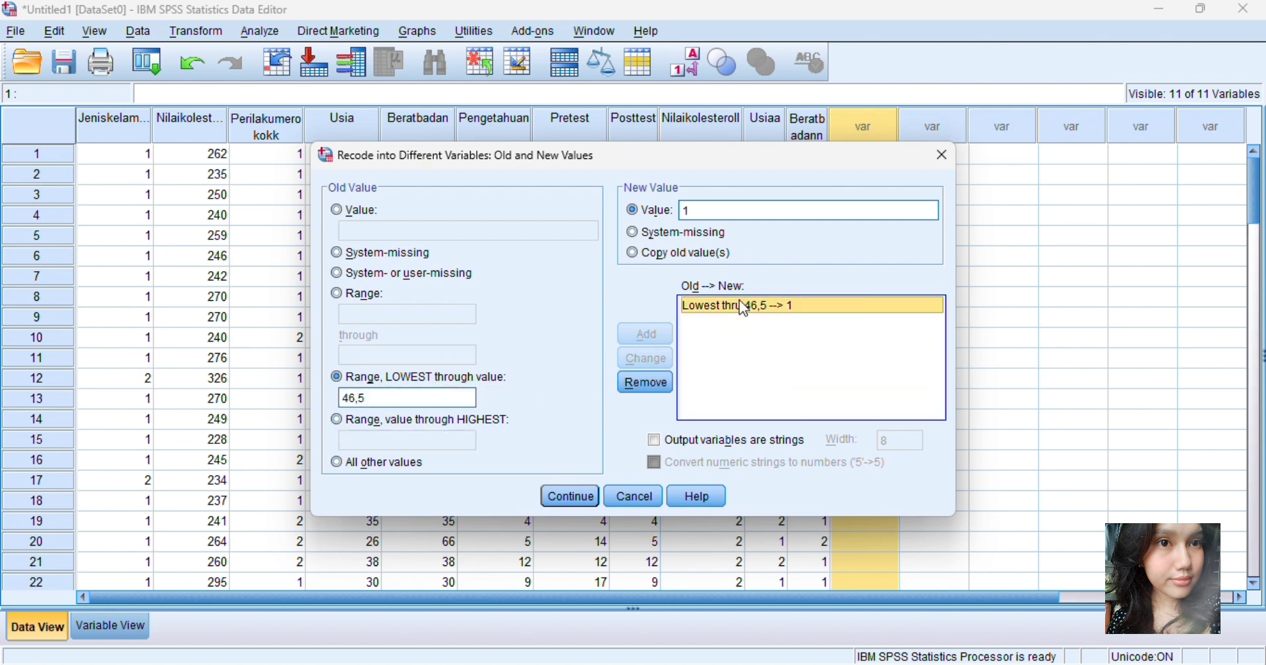
pyautogui.click(646, 383)
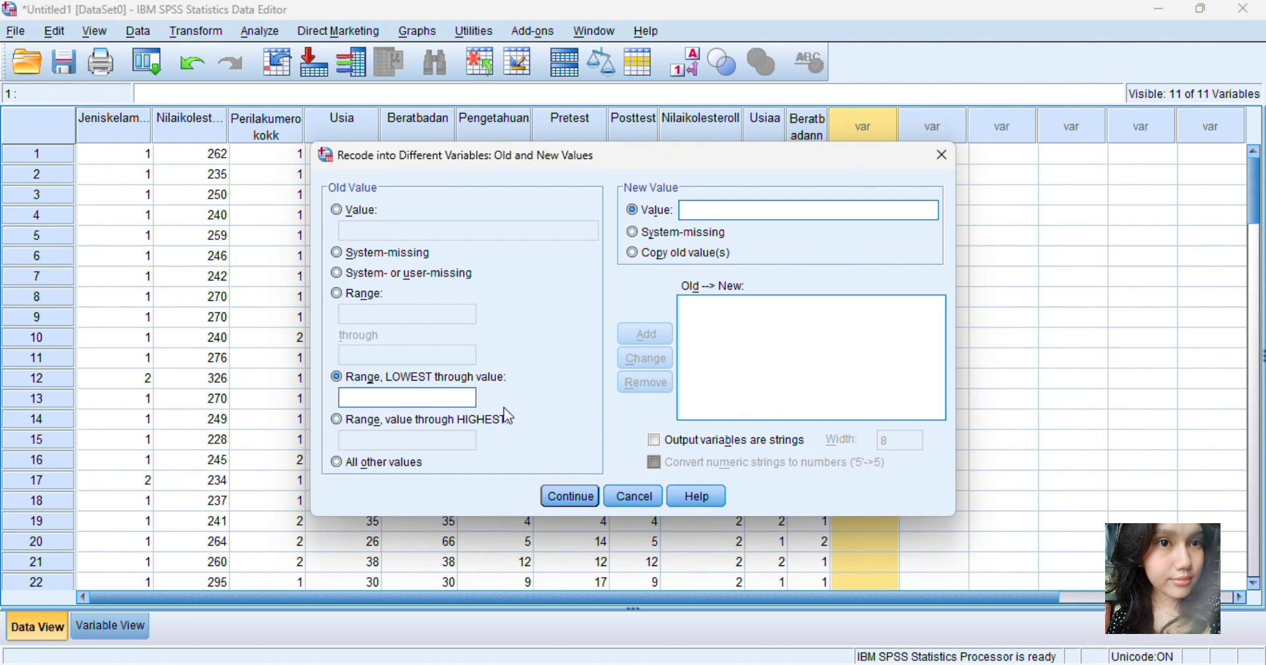
# Step: Add a recode rule that turns old values from the lowest through 10 into the new value 1
pyautogui.click(401, 396)
pyautogui.write('10')
pyautogui.click(713, 216)
pyautogui.write('1')
pyautogui.click(646, 333)
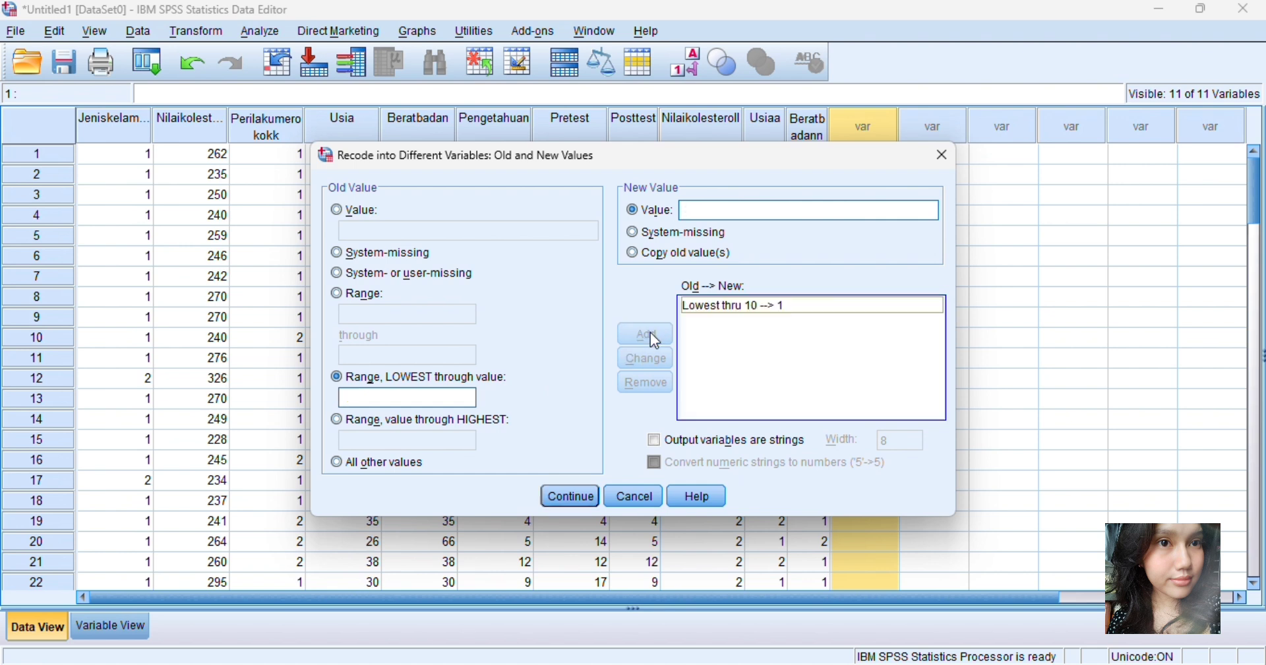
# Step: Add a recode rule that turns old values from 10 through the highest into the new value 2
pyautogui.click(340, 422)
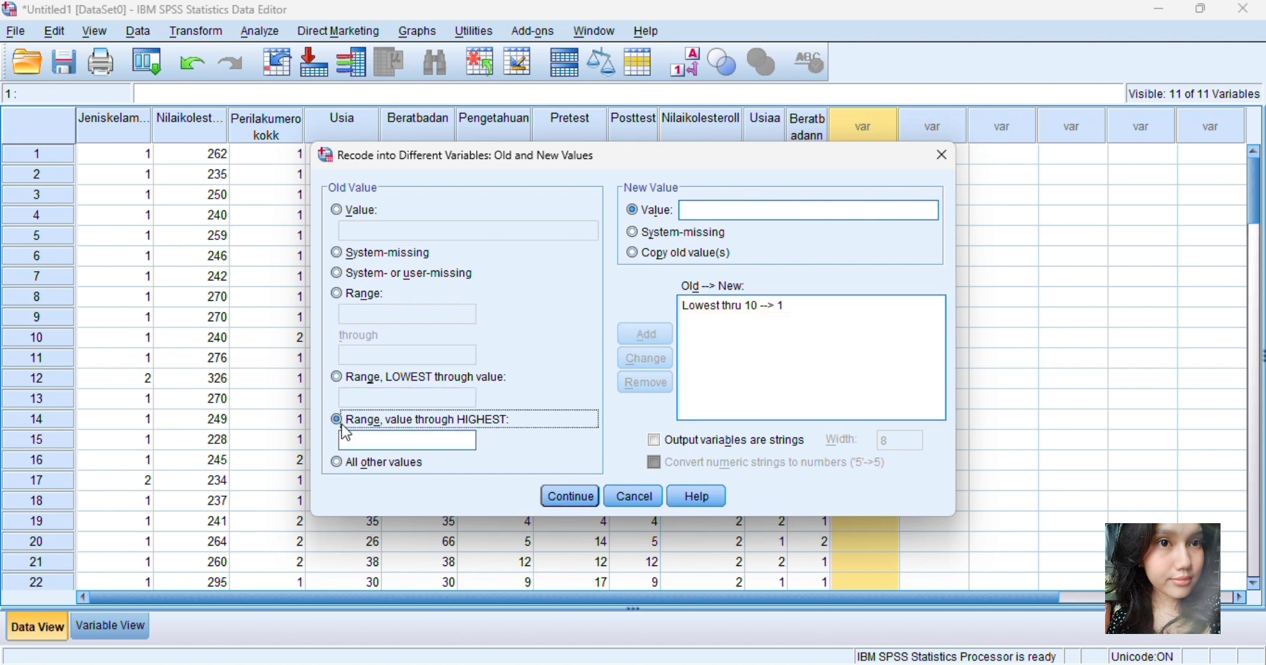
pyautogui.click(359, 440)
pyautogui.write('10')
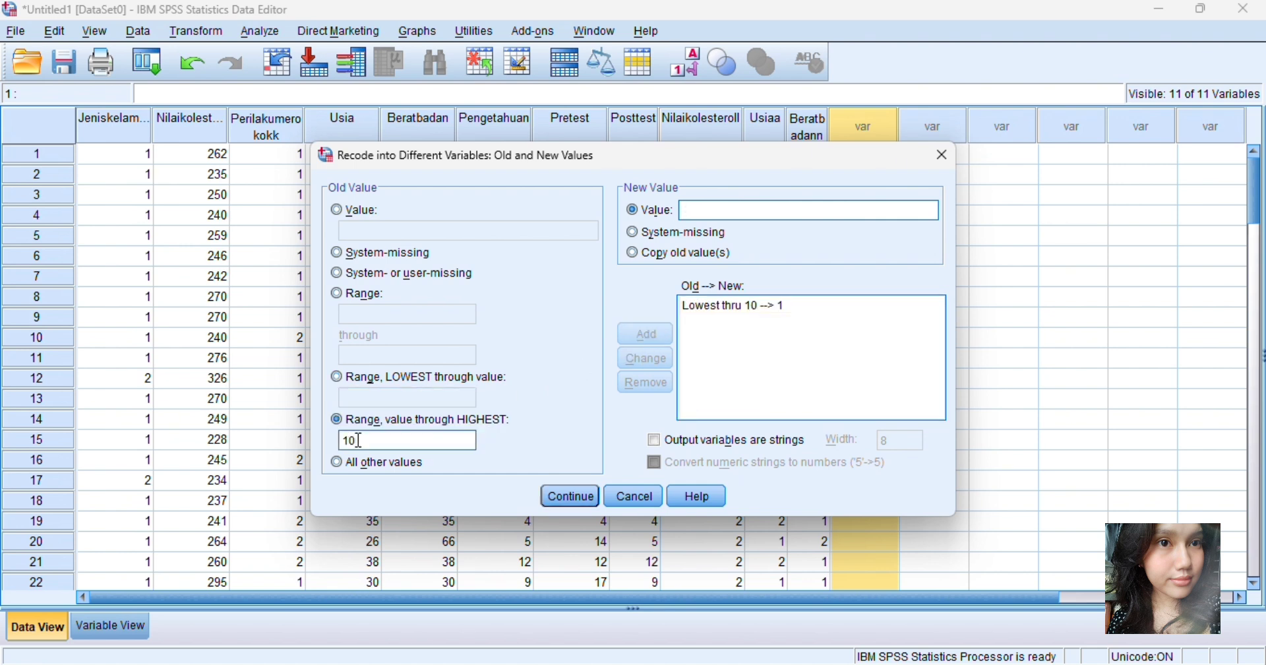
pyautogui.click(718, 209)
pyautogui.write('2')
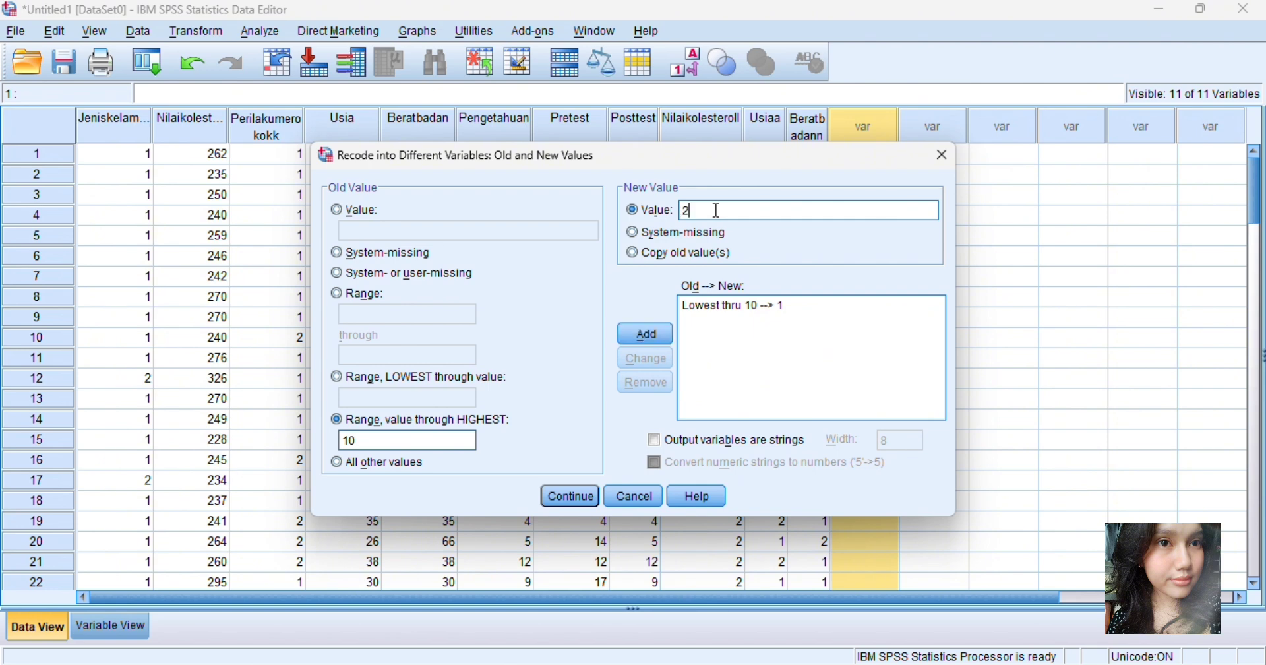
pyautogui.click(646, 334)
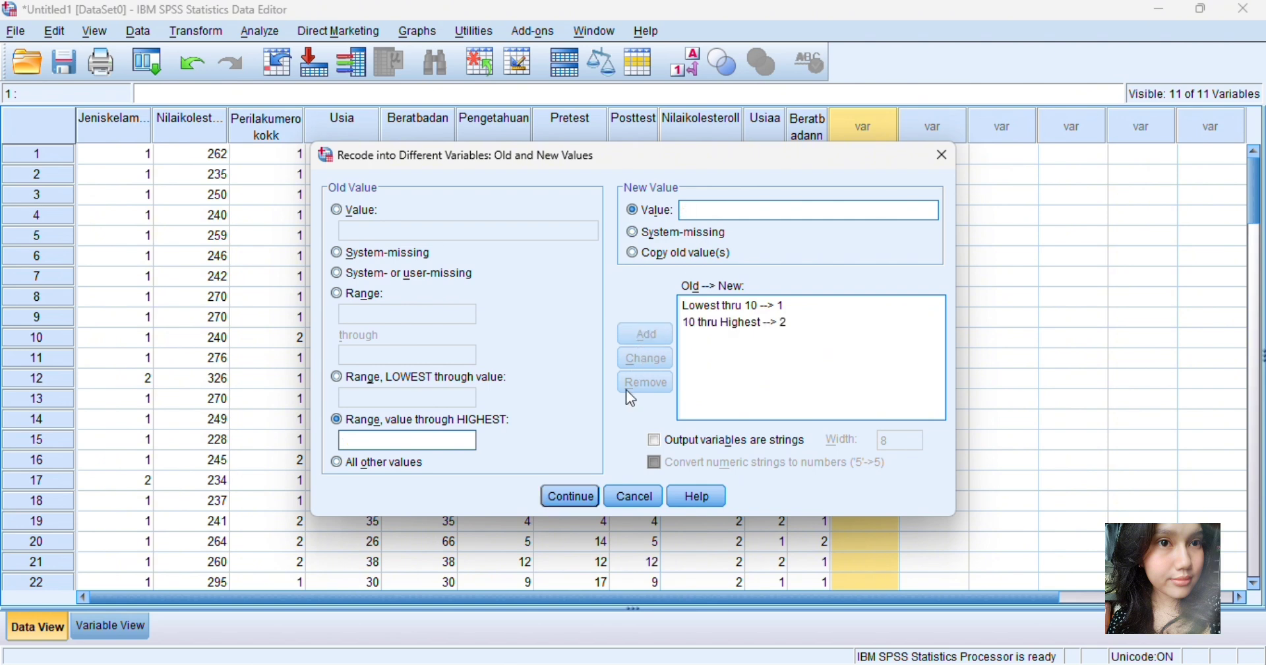
# Step: Confirm the rules, run the Pengetahuan recode and return to the Data Editor
pyautogui.click(573, 495)
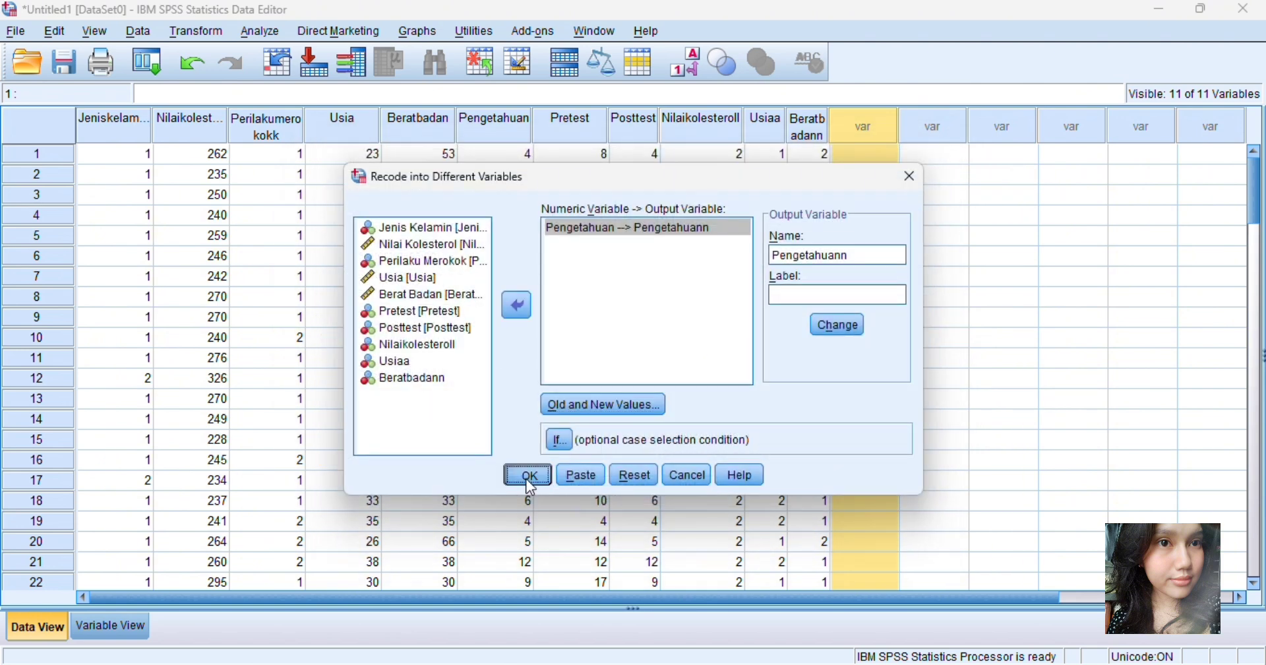
pyautogui.click(527, 474)
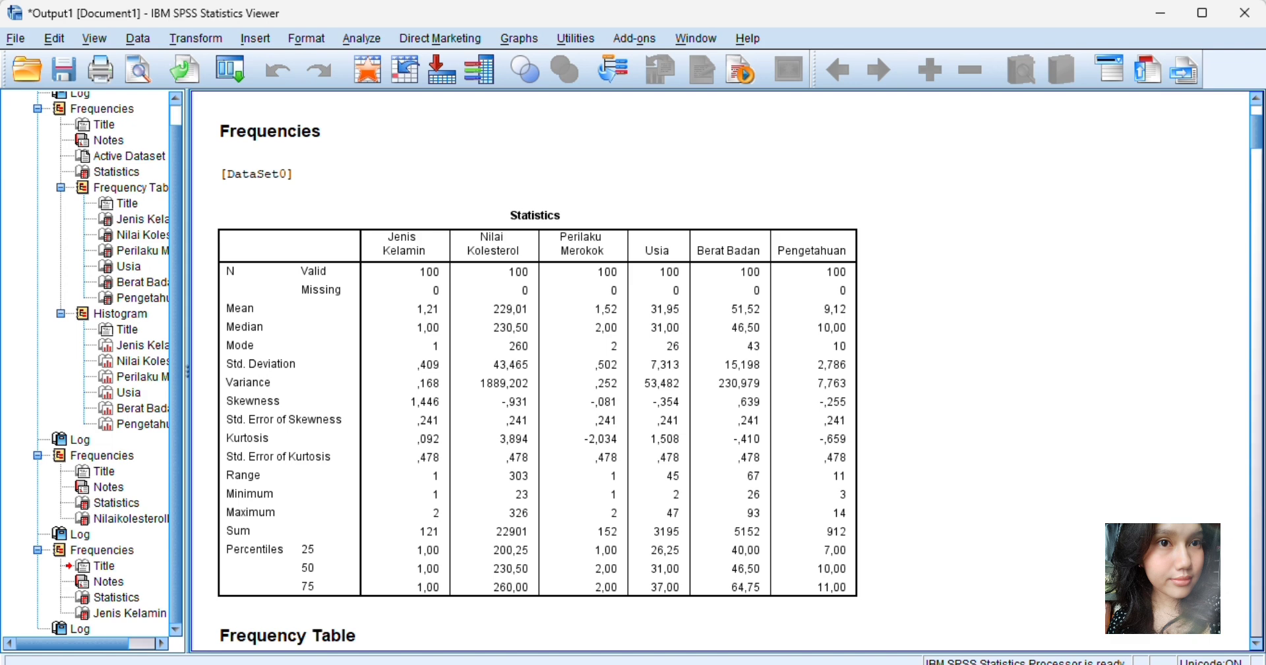
pyautogui.moveTo(653, 664)
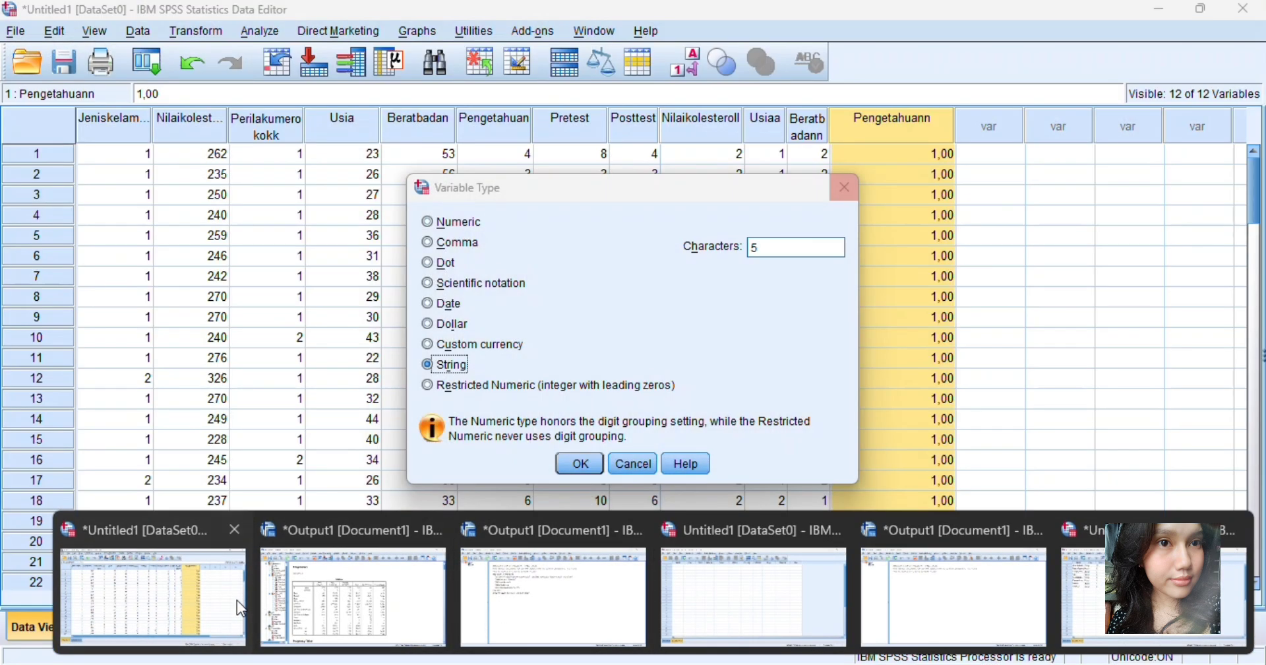
pyautogui.click(236, 601)
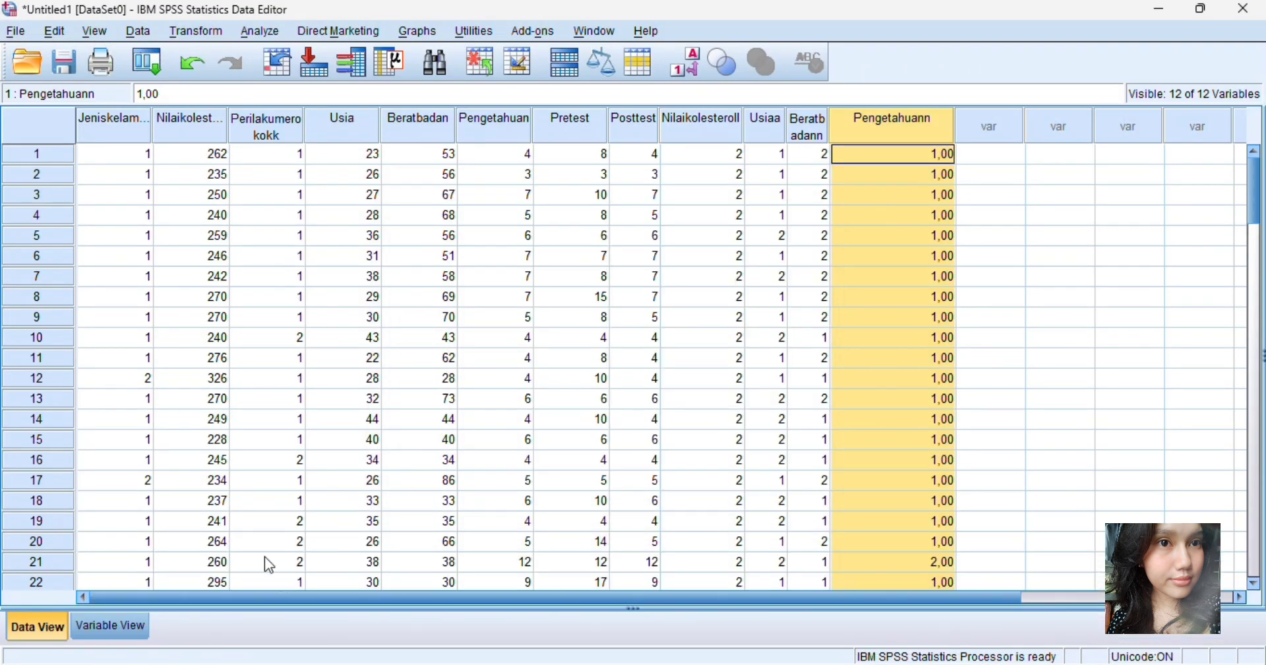
# Step: Set the decimals of the Pengetahuann variable to 0
pyautogui.click(122, 627)
pyautogui.click(507, 339)
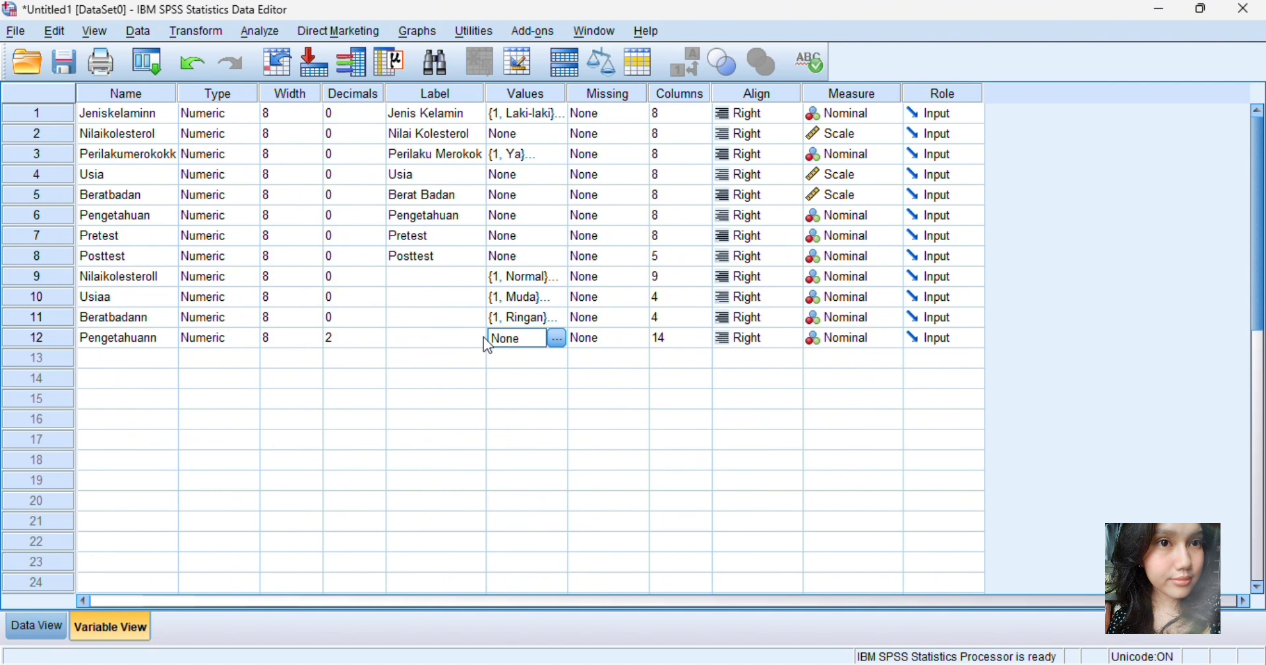
pyautogui.click(345, 339)
pyautogui.click(379, 343)
pyautogui.click(378, 342)
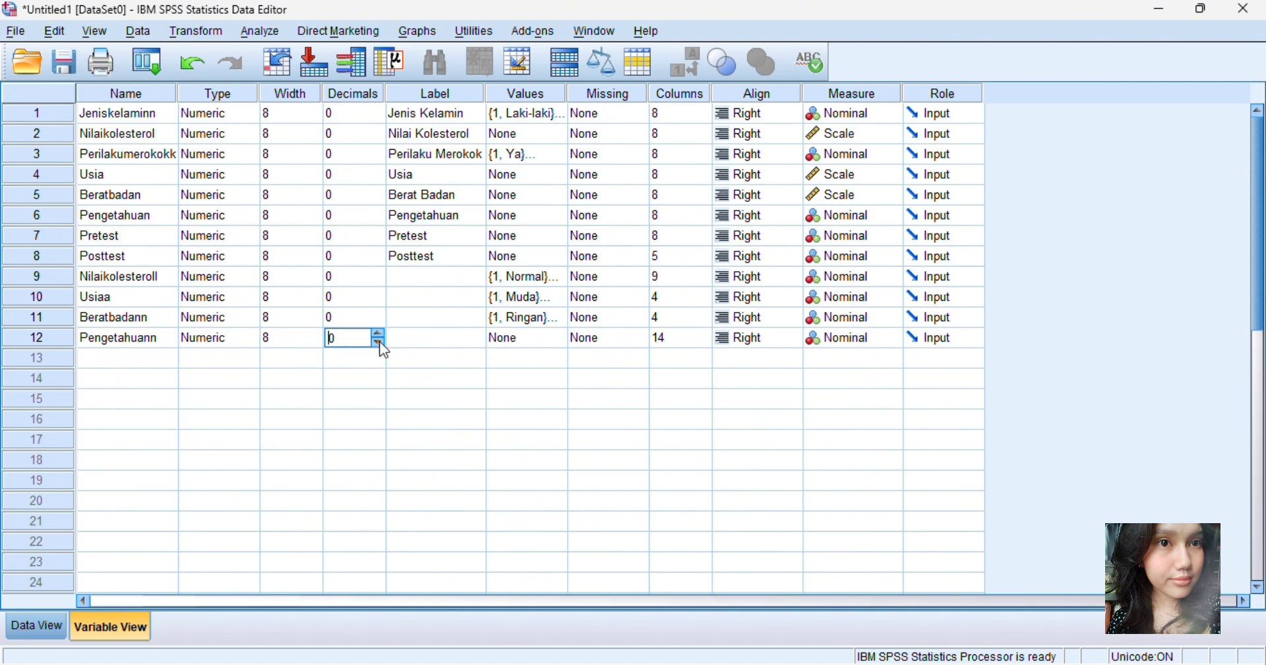
# Step: Define value labels for Pengetahuann with 1 as "Kurang" and 2 as "Baik"
pyautogui.click(543, 345)
pyautogui.click(553, 339)
pyautogui.write('1')
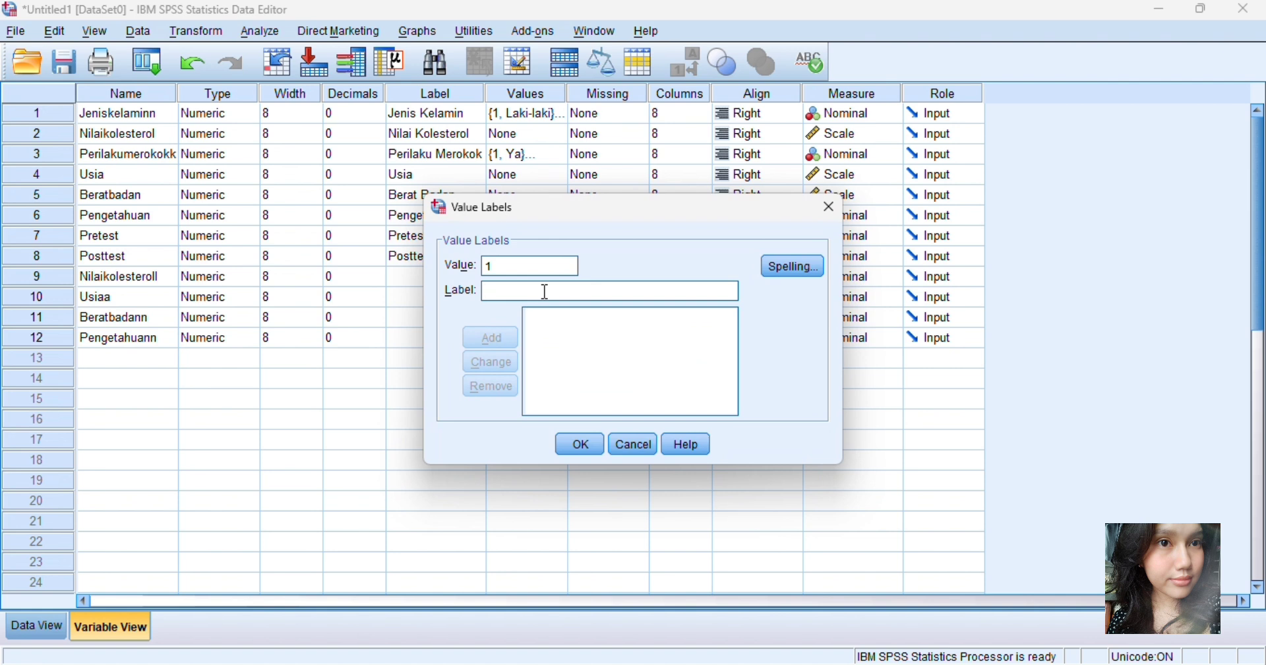
pyautogui.write('Kurang')
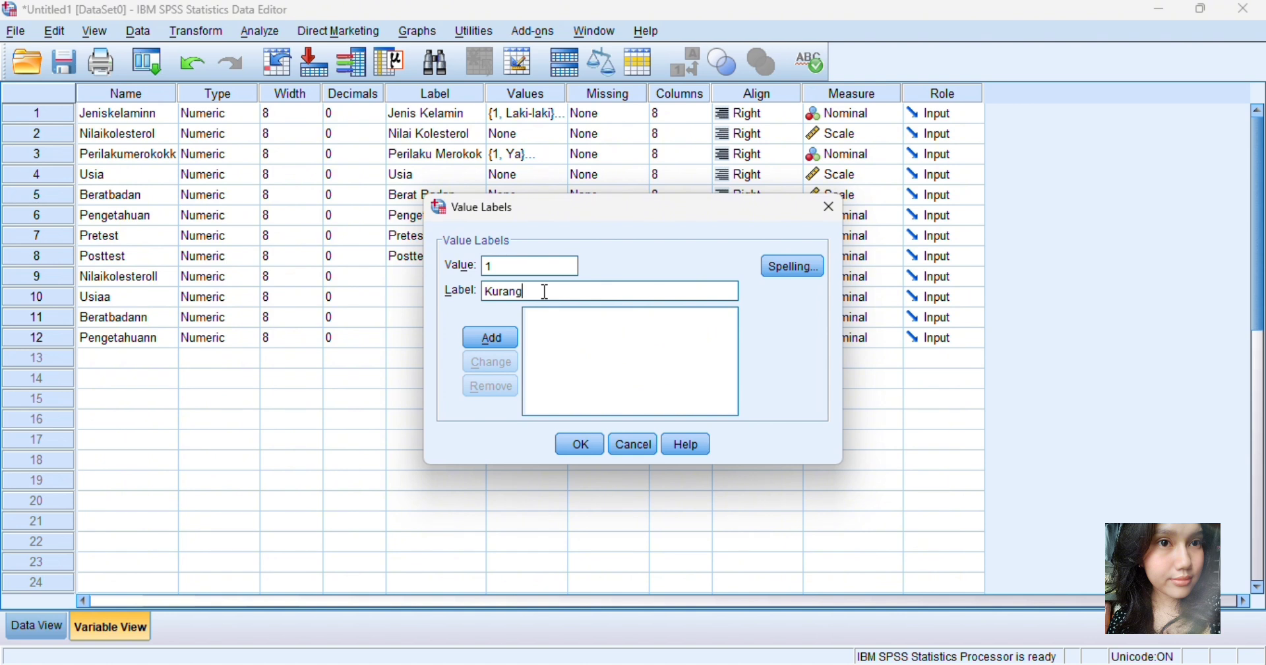
pyautogui.click(503, 337)
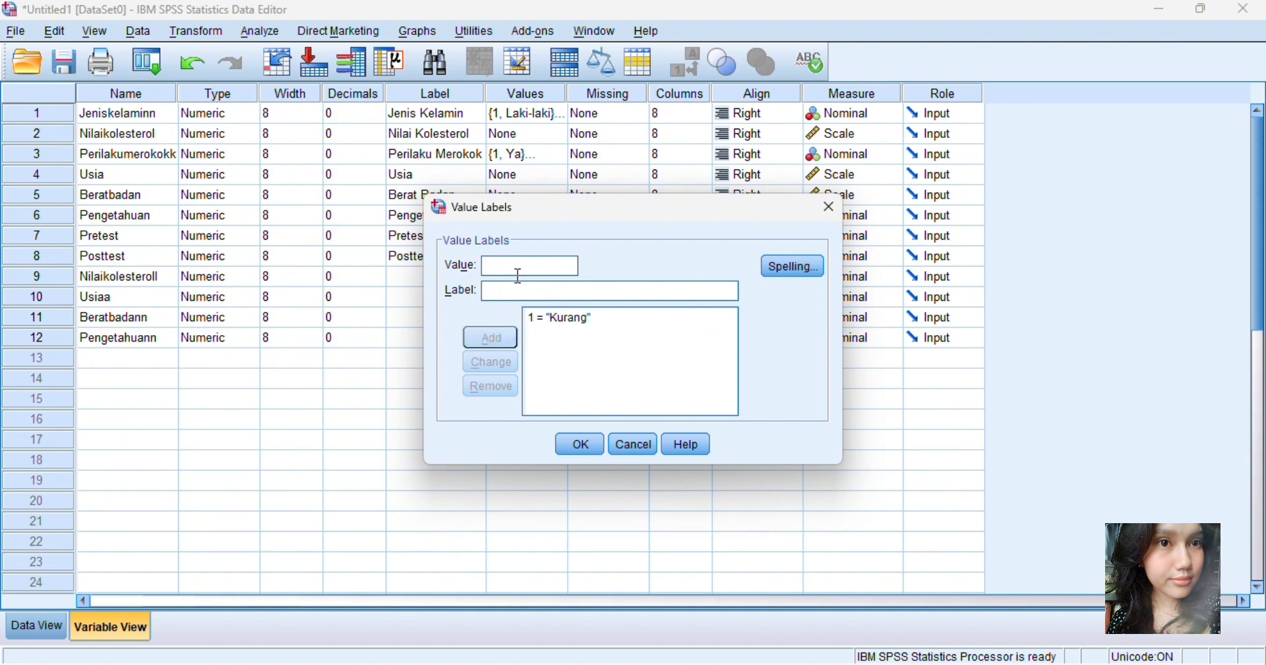
pyautogui.click(521, 268)
pyautogui.write('2')
pyautogui.click(513, 295)
pyautogui.write('Baik')
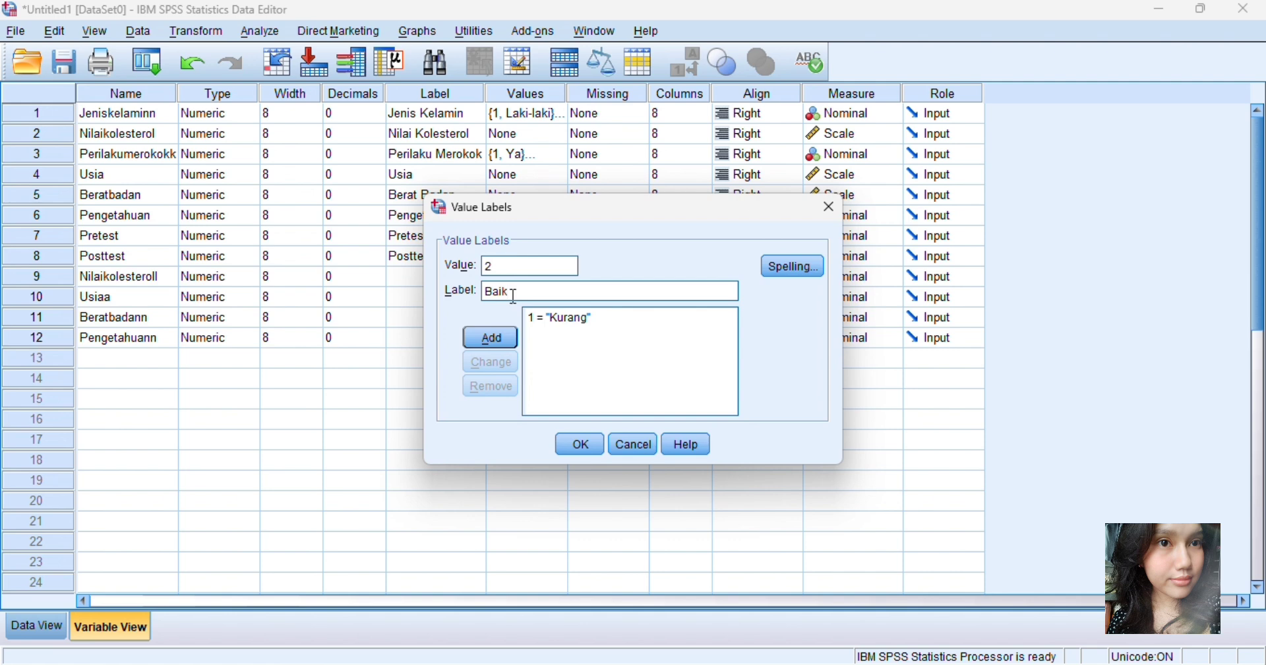
pyautogui.click(496, 338)
pyautogui.click(577, 447)
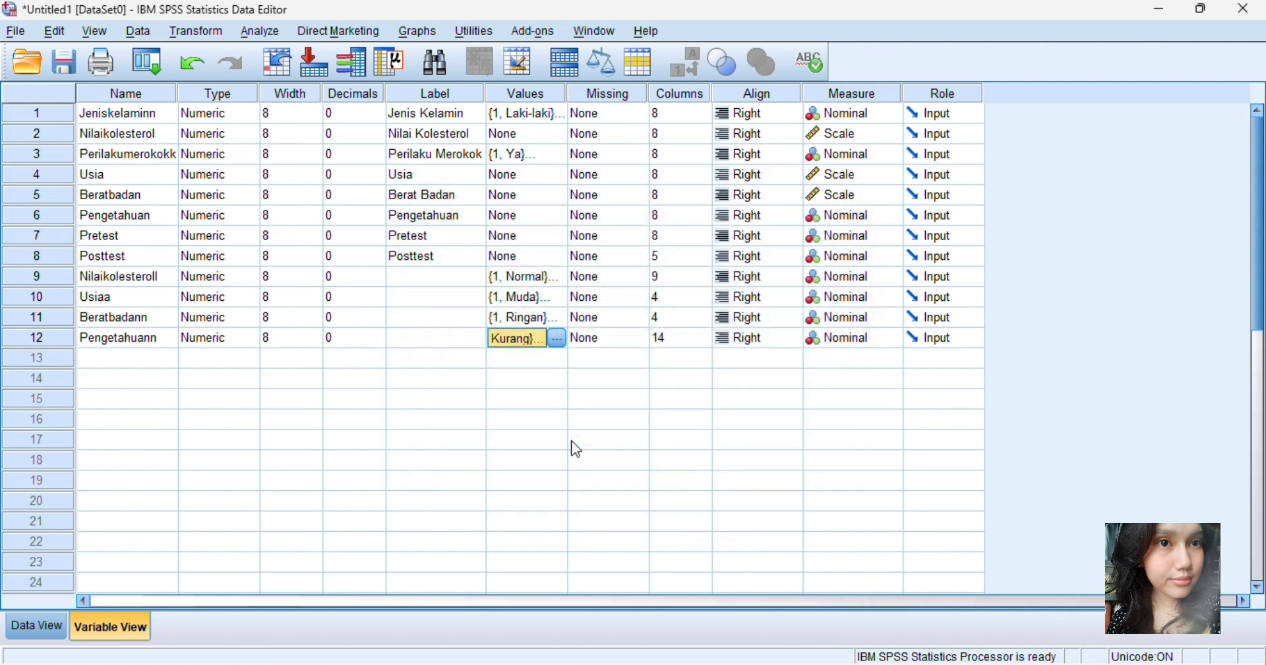
# Step: Check the recoded data with value labels displayed, and switch the display back to numeric codes
pyautogui.click(45, 629)
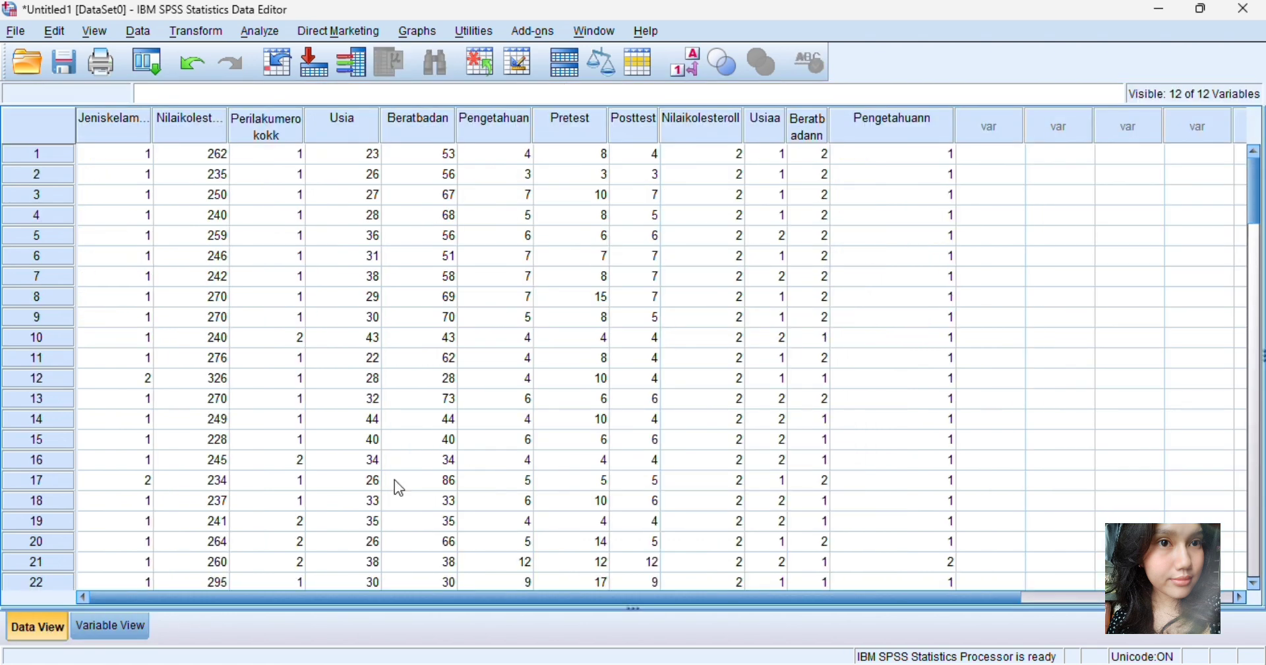
pyautogui.click(685, 71)
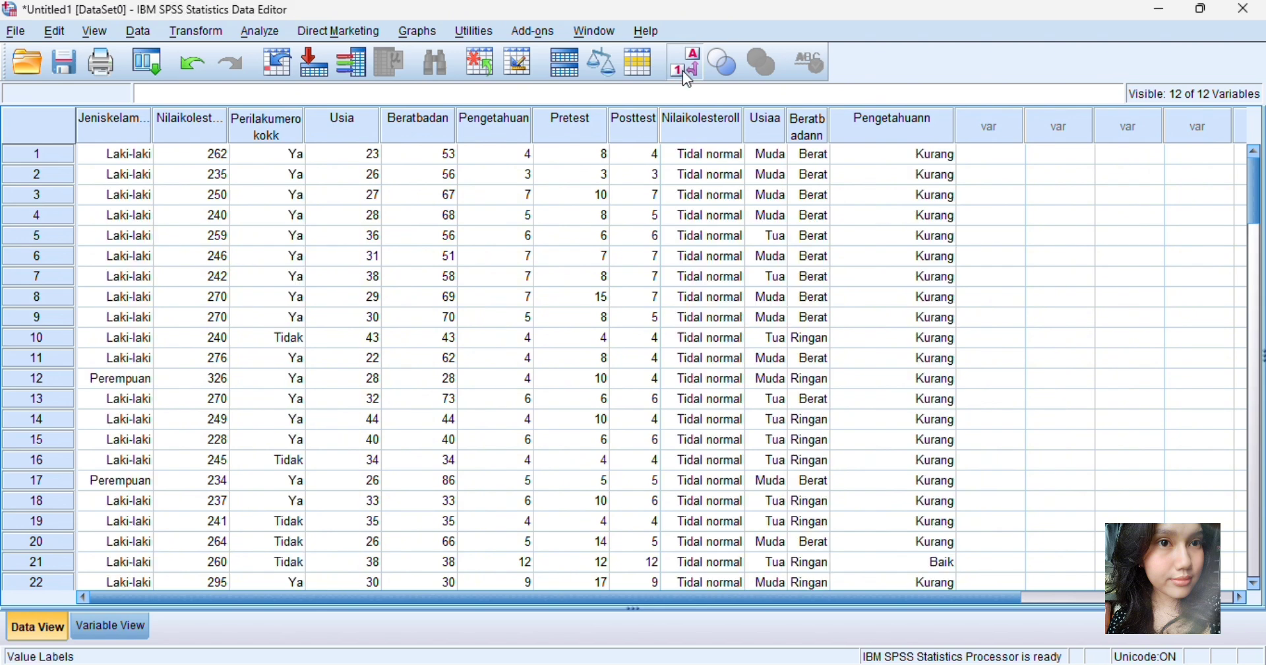
pyautogui.click(682, 70)
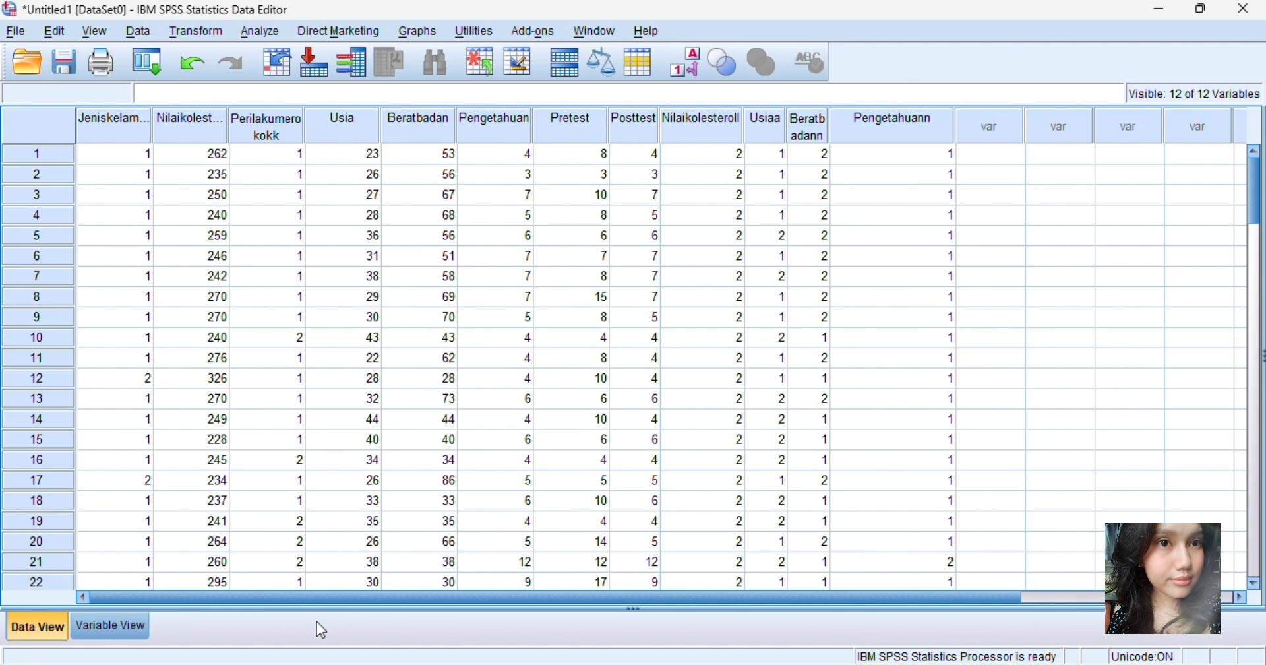
# Step: Change the measurement level of Beratbadann and Usiaa to Scale
pyautogui.click(122, 630)
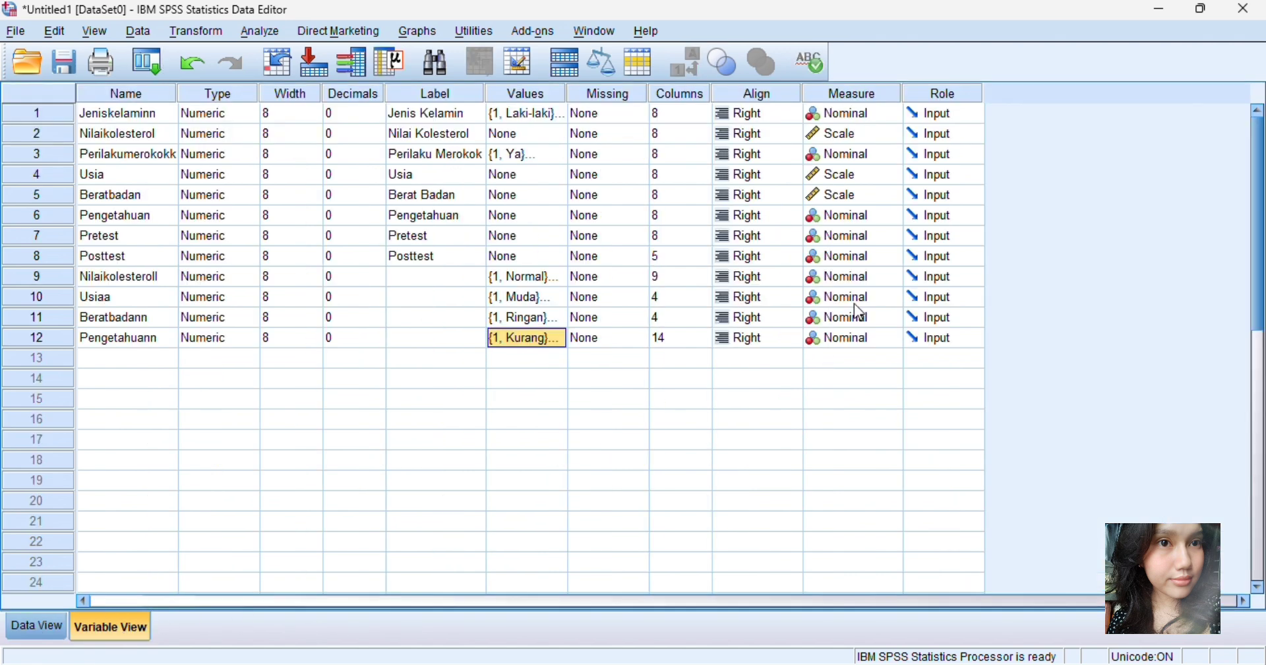
pyautogui.click(891, 317)
pyautogui.click(868, 337)
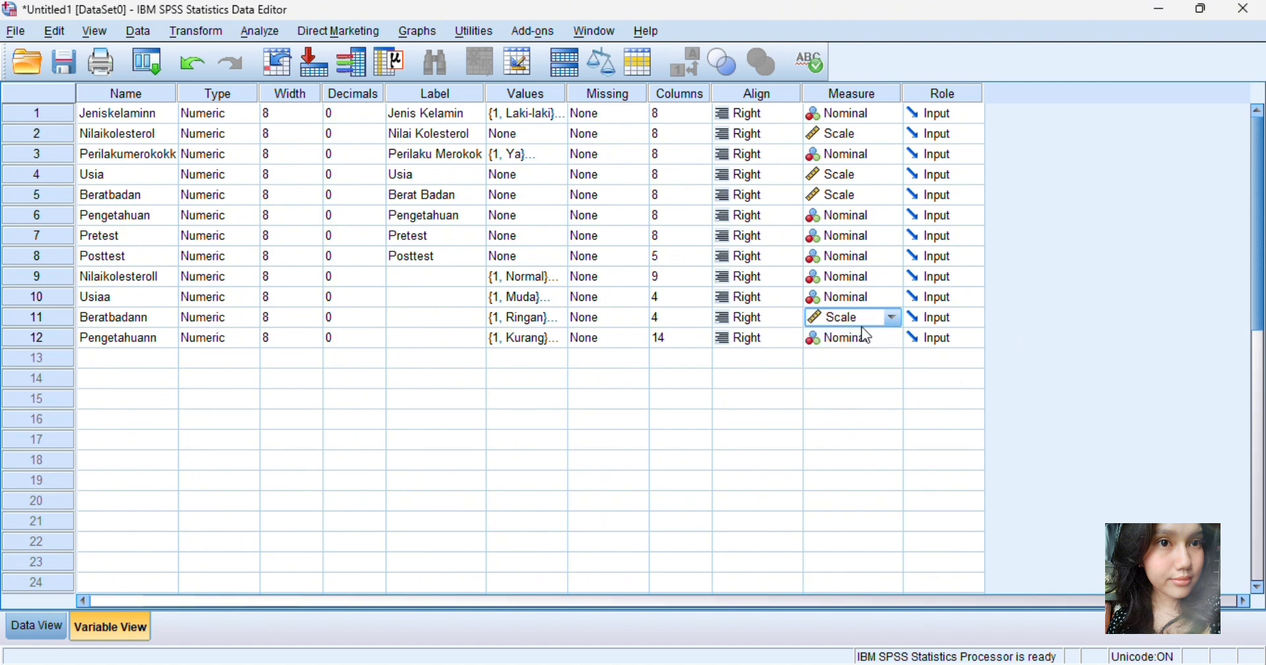
pyautogui.click(855, 297)
pyautogui.click(857, 316)
# Step: Change the measurement level of the original Nilaikolesterol variable to Nominal
pyautogui.click(865, 283)
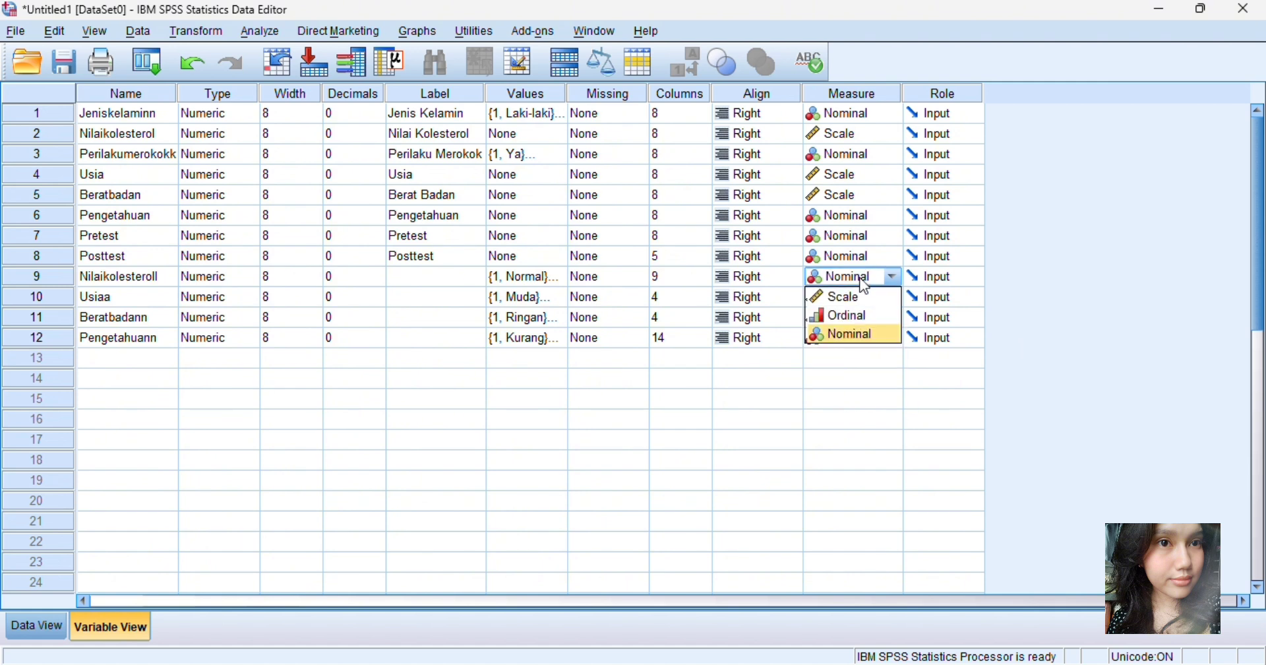
pyautogui.click(865, 135)
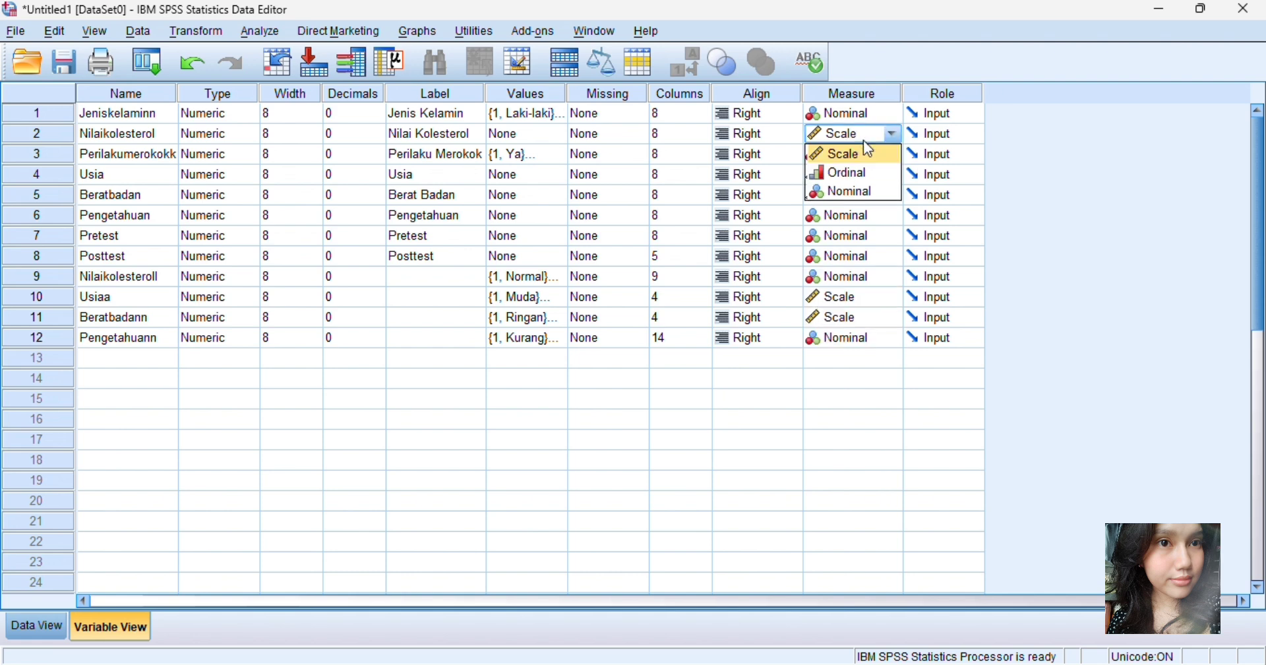
pyautogui.click(851, 191)
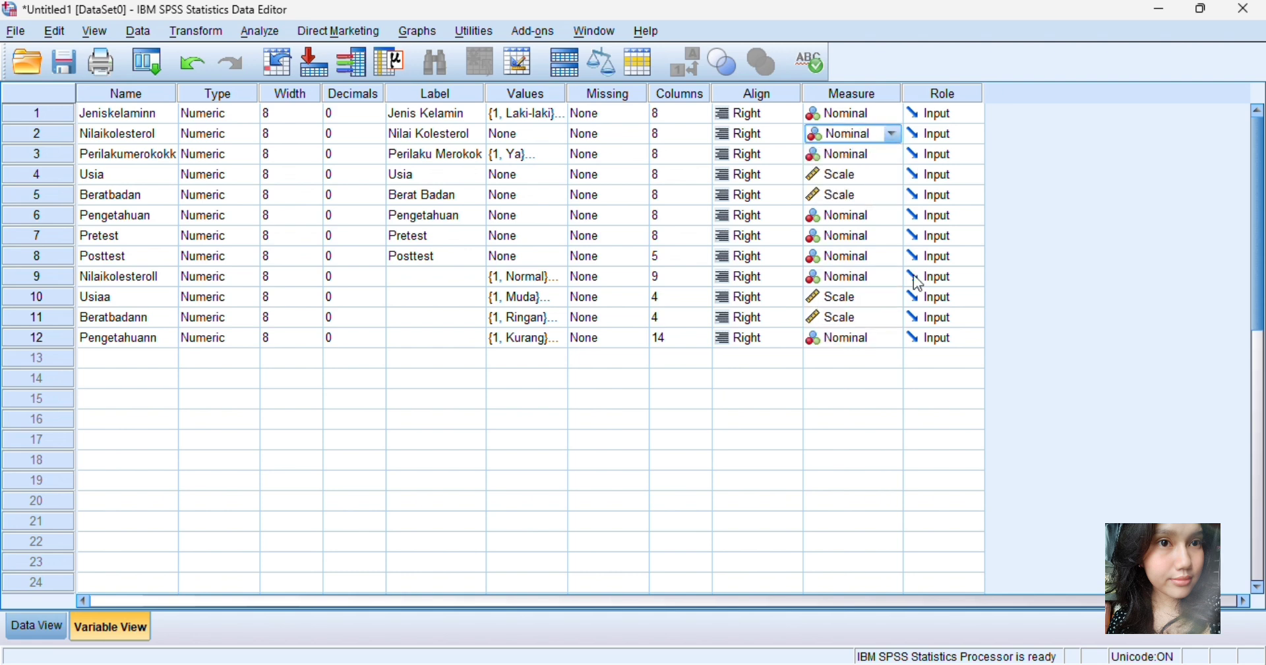
# Step: Return to the data sheet and narrow the Pengetahuann column to about the width of its neighbours
pyautogui.click(38, 623)
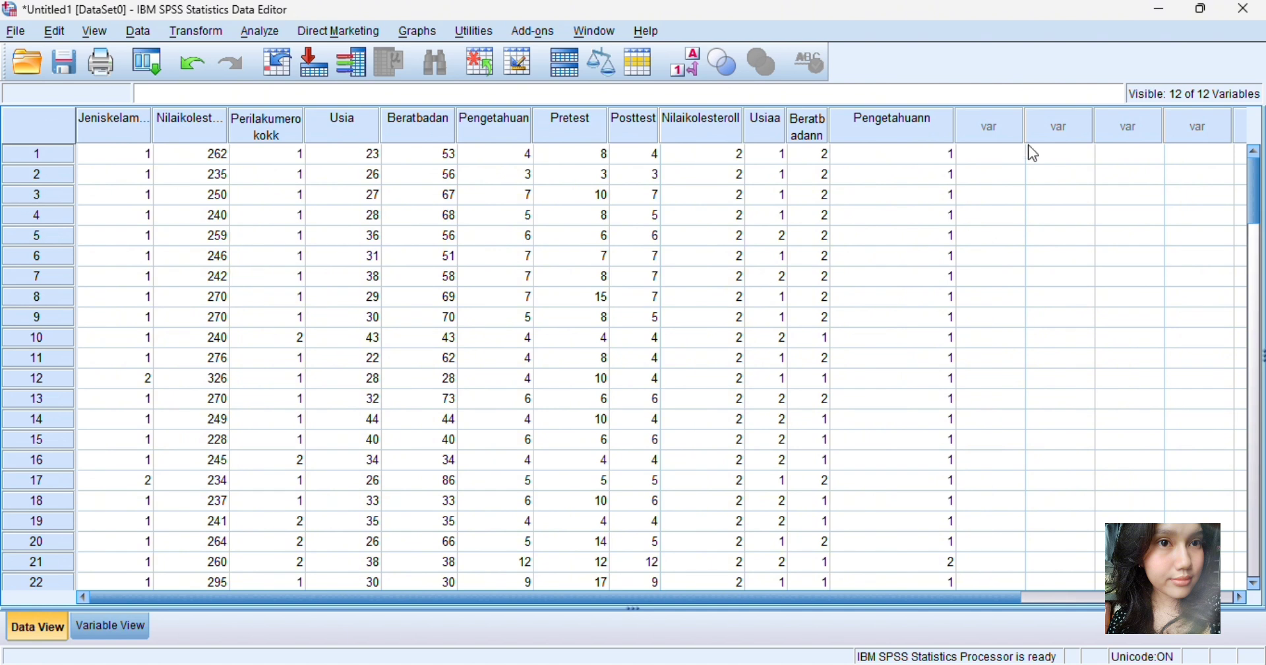
pyautogui.moveTo(953, 132); pyautogui.dragTo(881, 139)
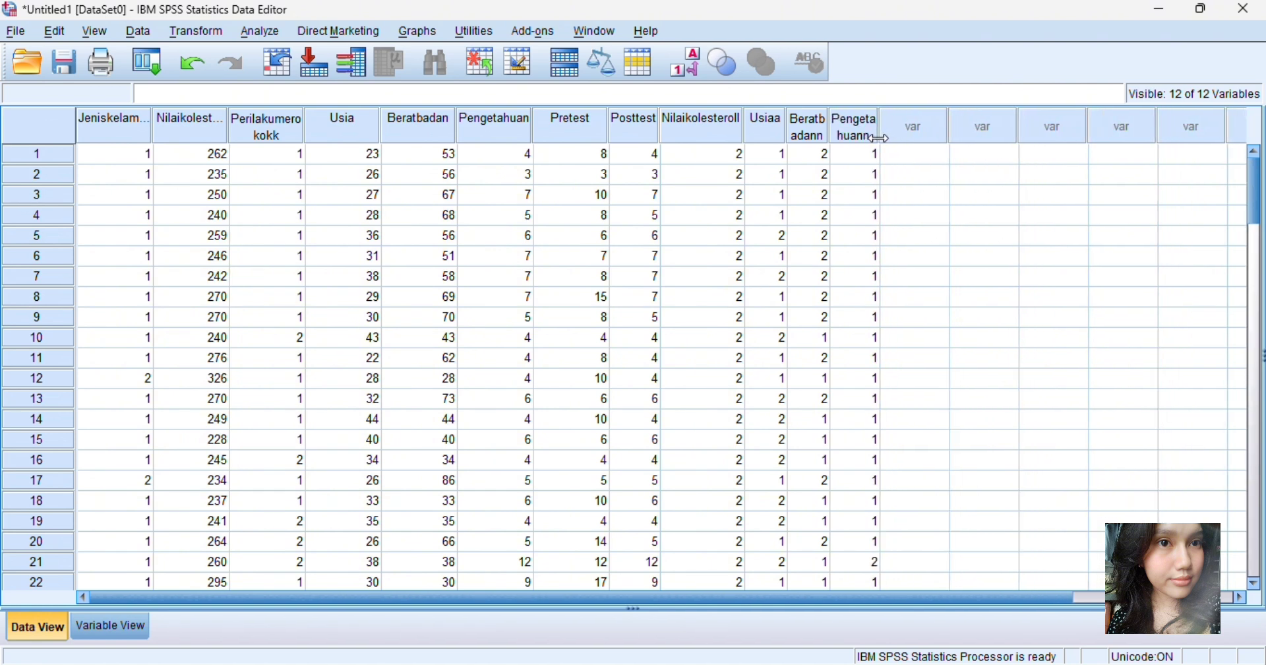
pyautogui.click(934, 135)
# Step: Start a Crosstabs analysis from the descriptive statistics
pyautogui.click(260, 31)
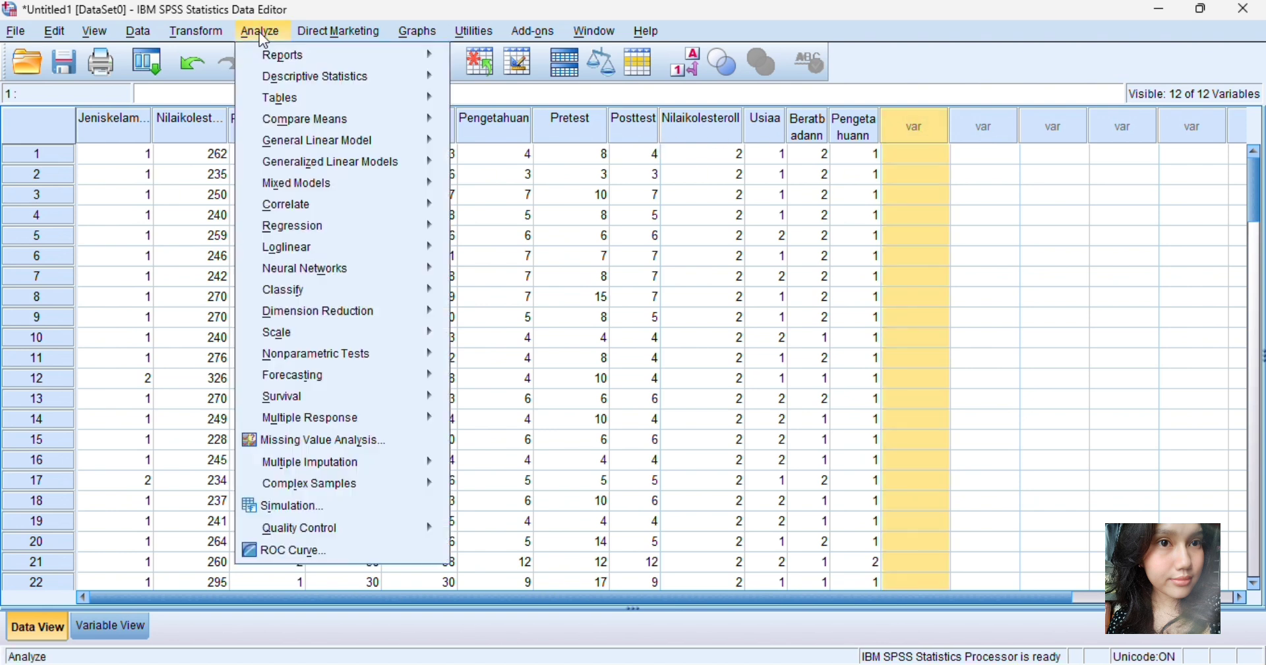
pyautogui.moveTo(335, 80)
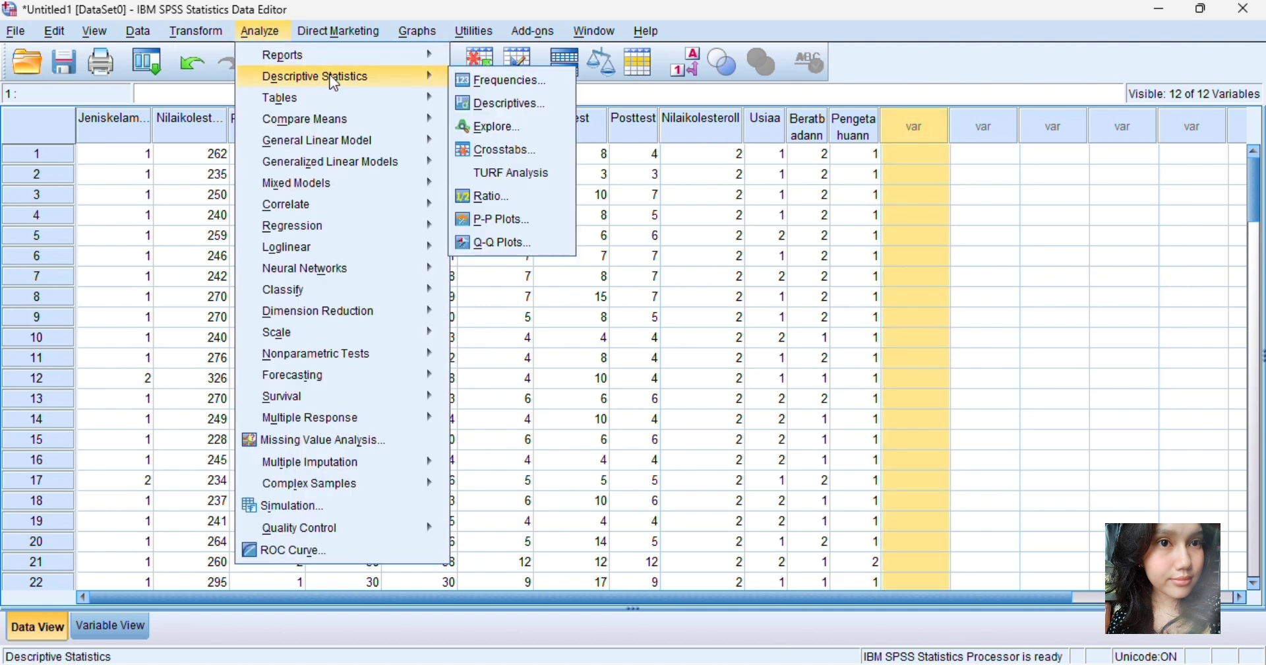
pyautogui.click(485, 146)
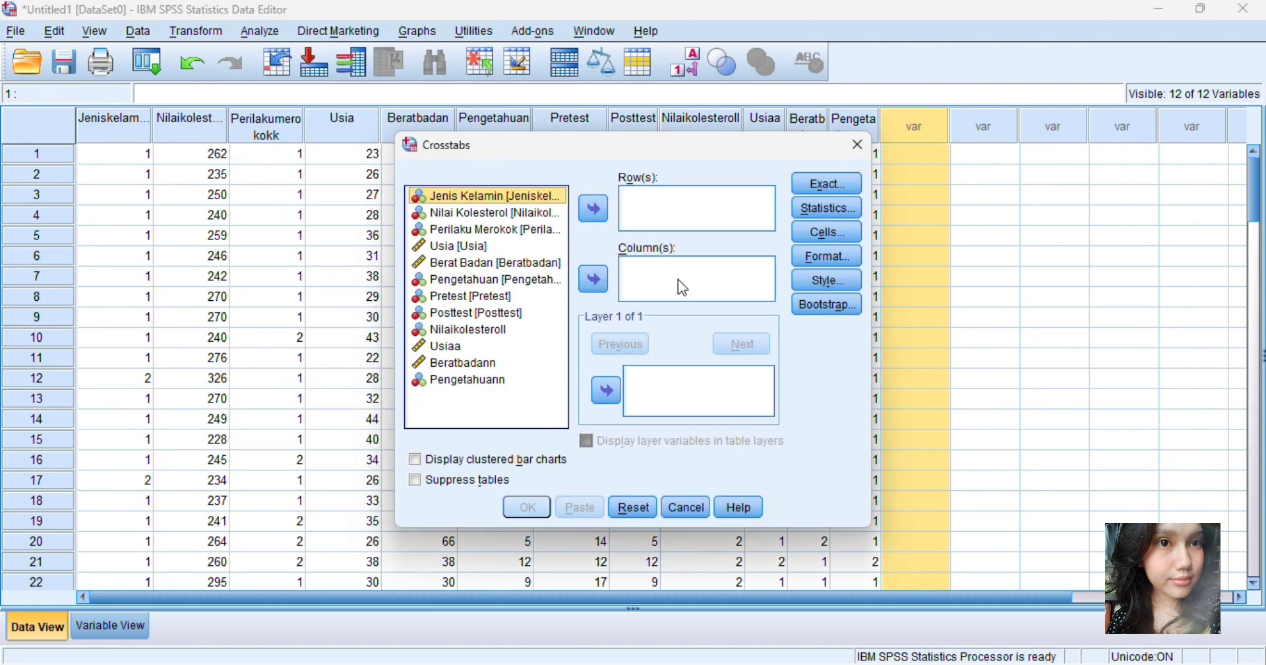
pyautogui.click(496, 211)
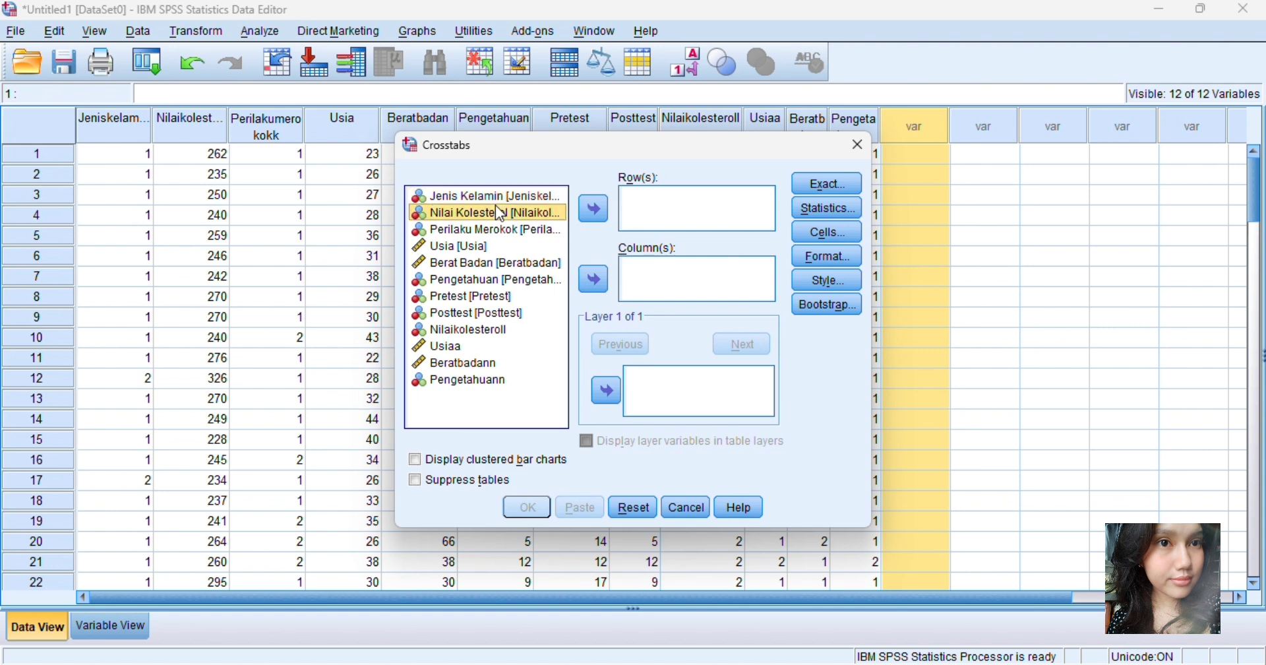
pyautogui.click(591, 275)
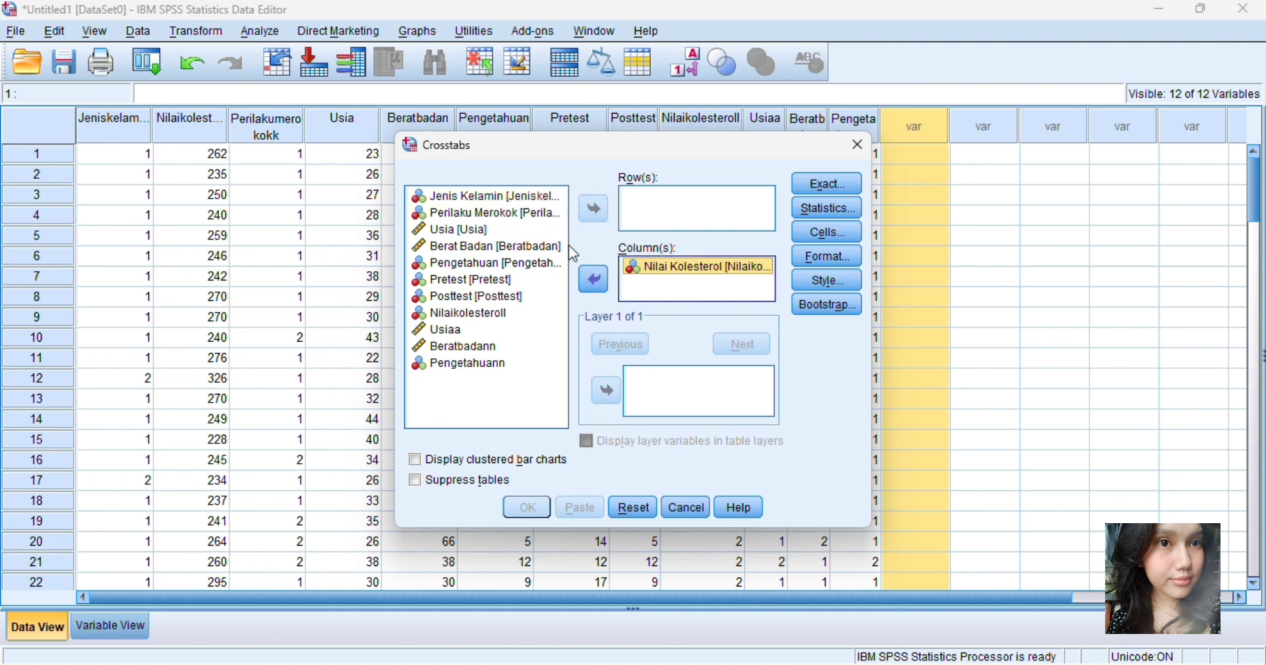
pyautogui.click(597, 278)
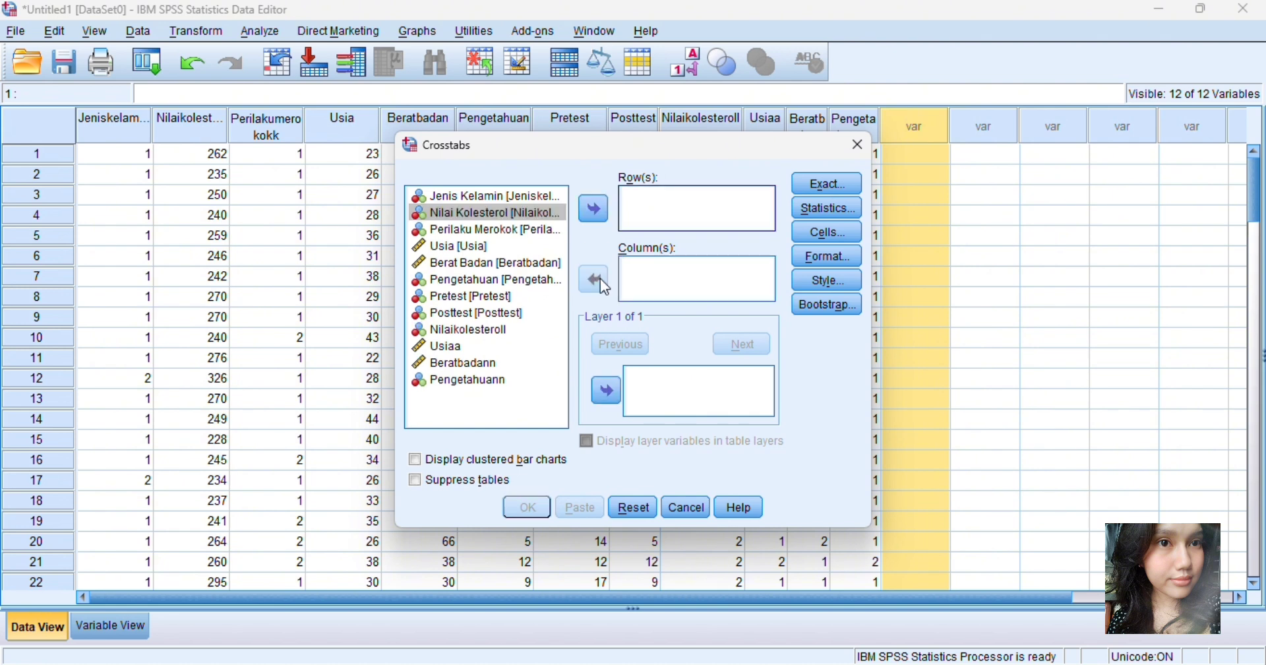
# Step: Assign Nilaikolesteroll as the crosstab's column variable and Jenis Kelamin as its row variable
pyautogui.click(536, 333)
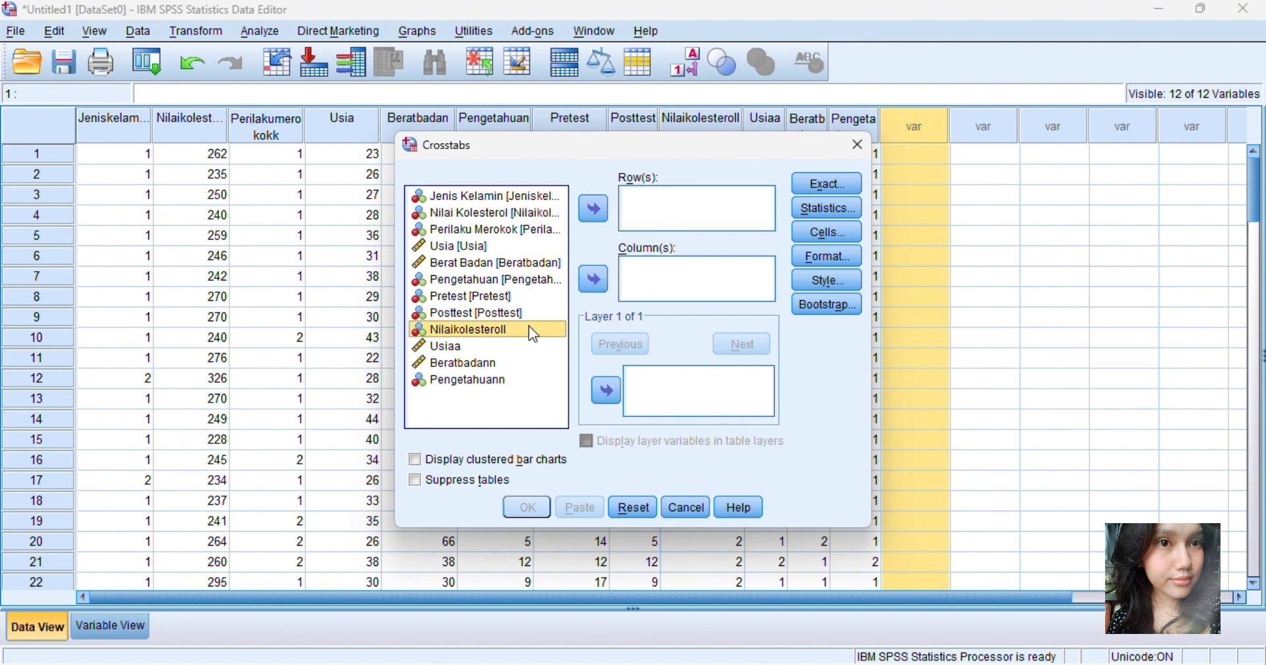
pyautogui.click(603, 278)
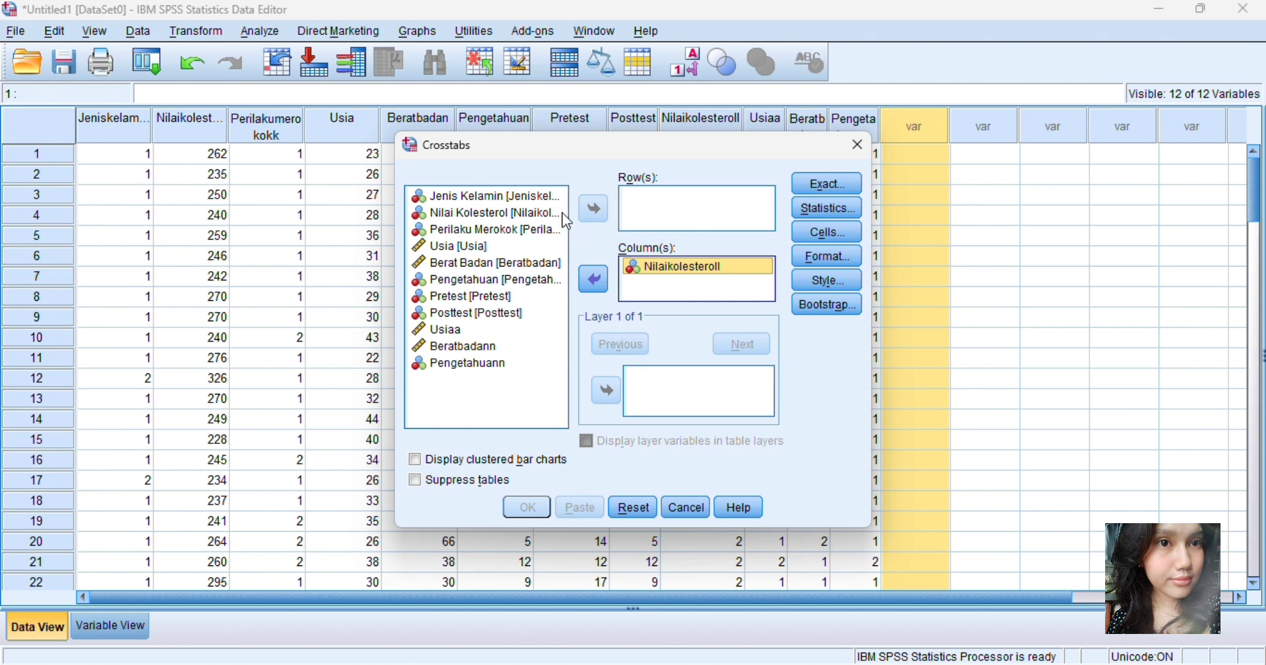
pyautogui.click(506, 197)
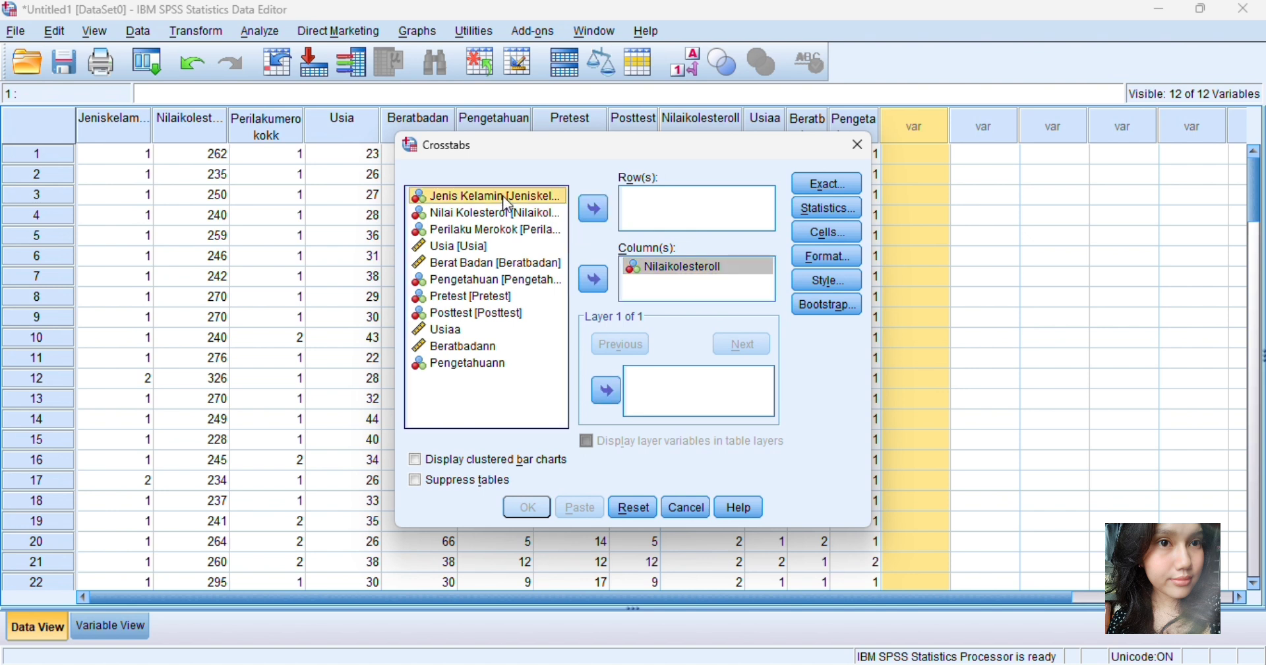
pyautogui.click(595, 210)
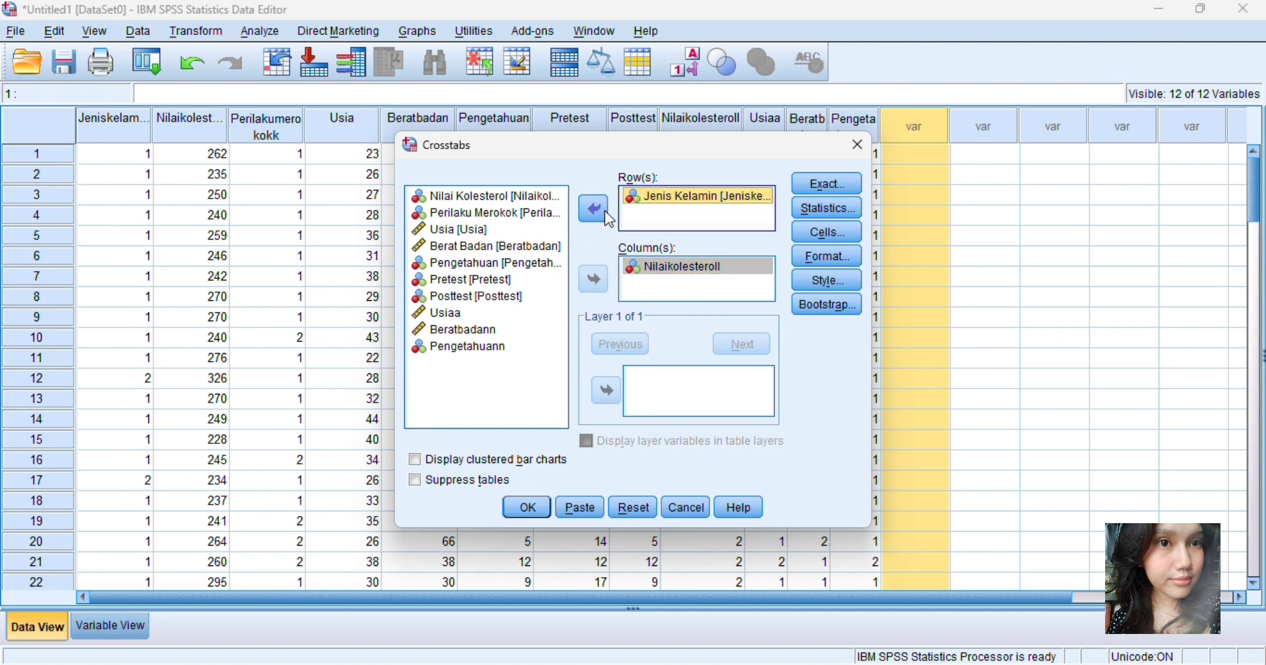
# Step: Request the Chi-square and Risk statistics for the crosstab, leaving the exact test options unchanged
pyautogui.click(808, 211)
pyautogui.click(518, 213)
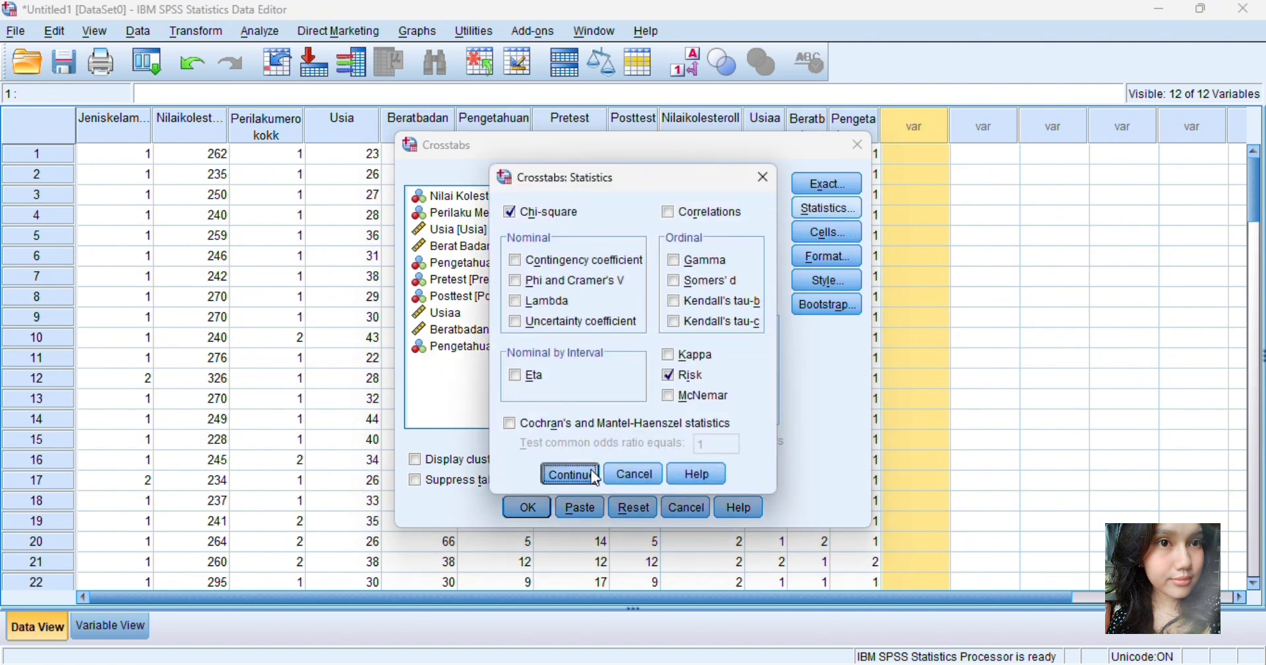
pyautogui.click(581, 473)
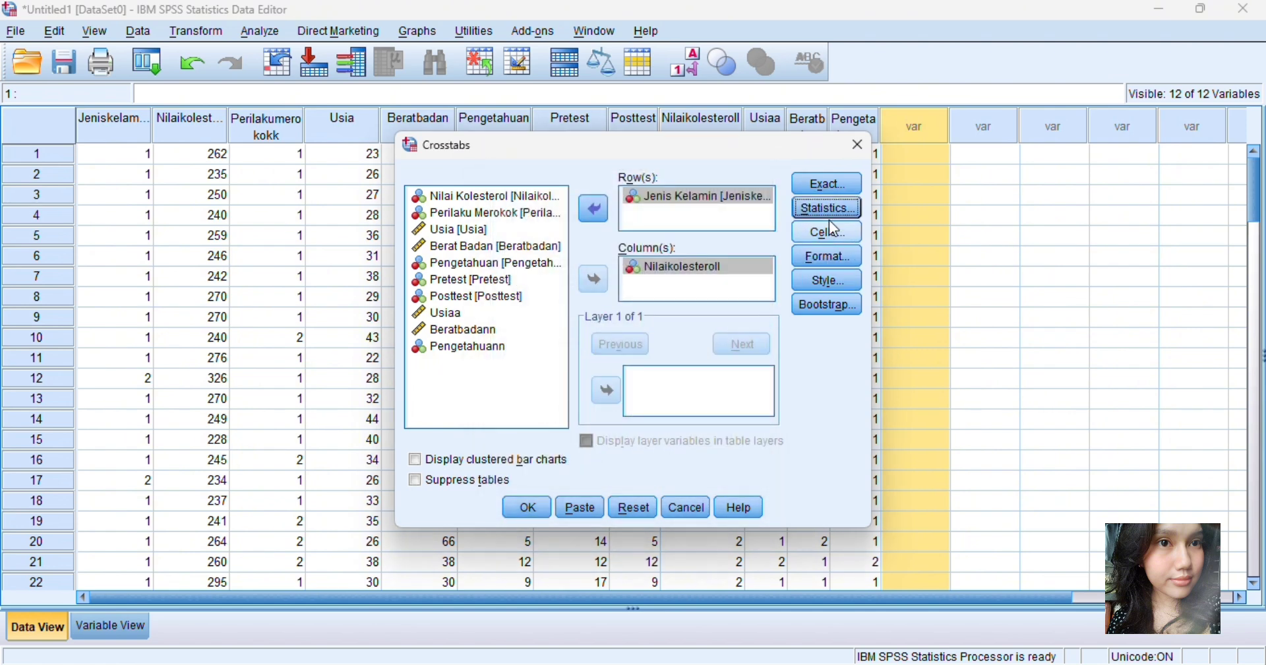
pyautogui.click(829, 184)
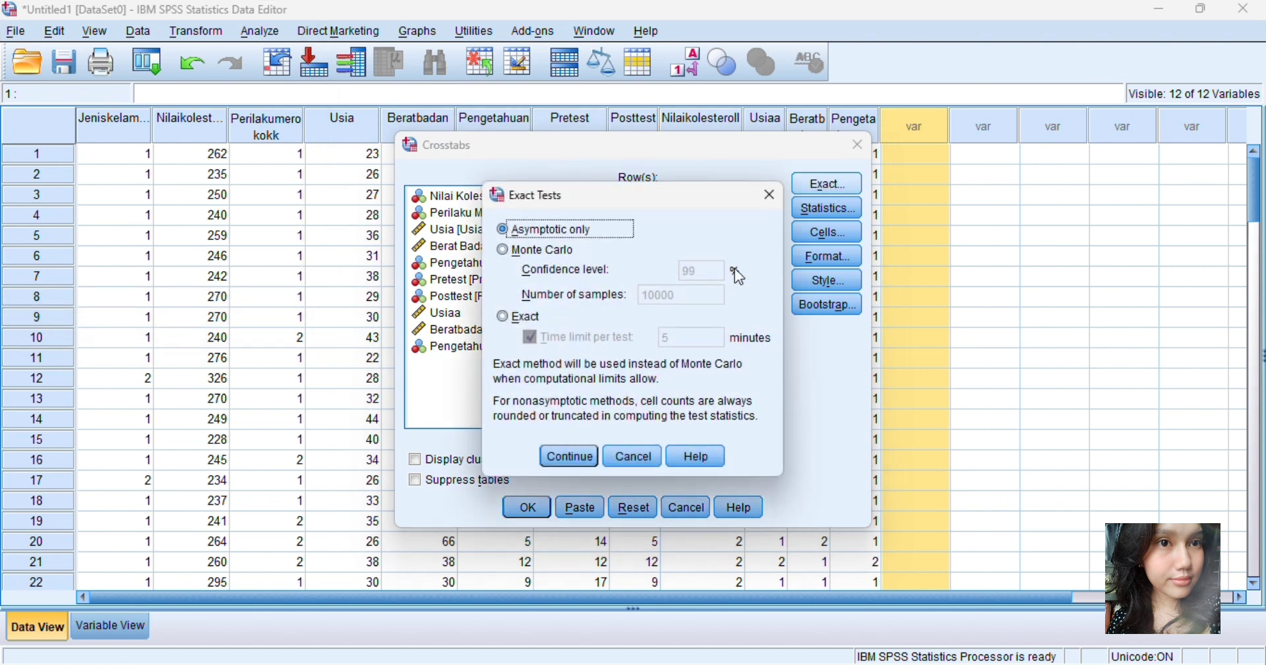
pyautogui.click(630, 457)
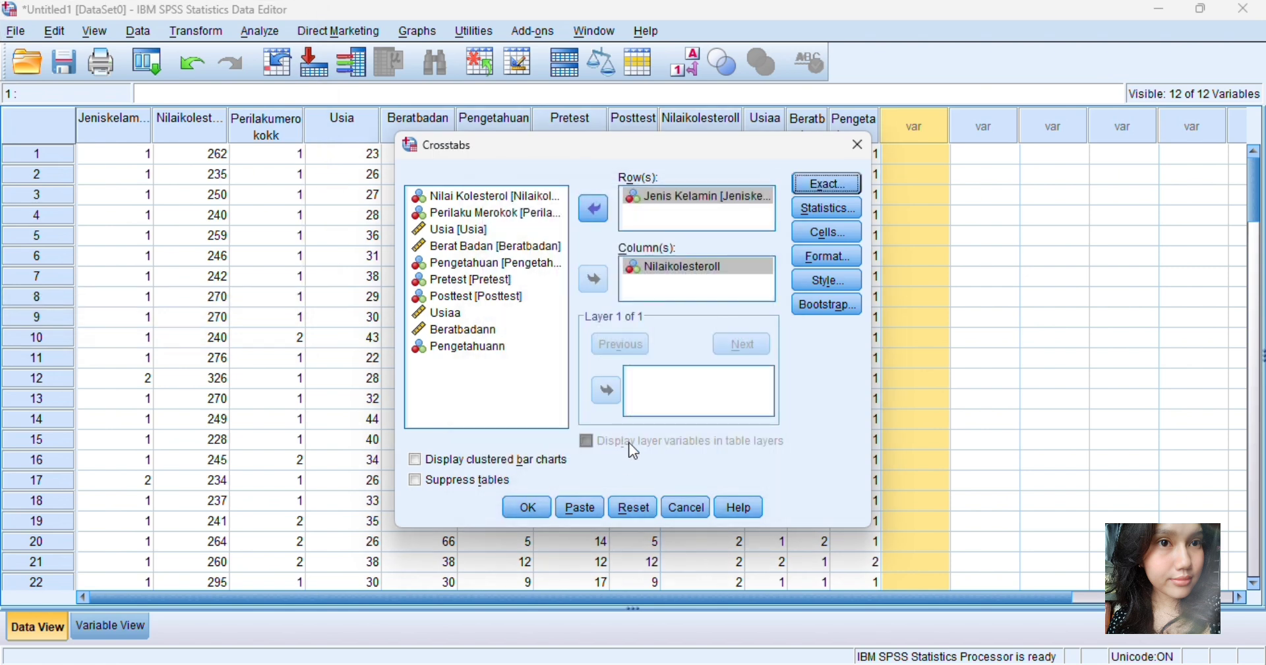
# Step: Include expected counts and row percentages in the crosstab cells and run the analysis
pyautogui.click(825, 230)
pyautogui.click(490, 324)
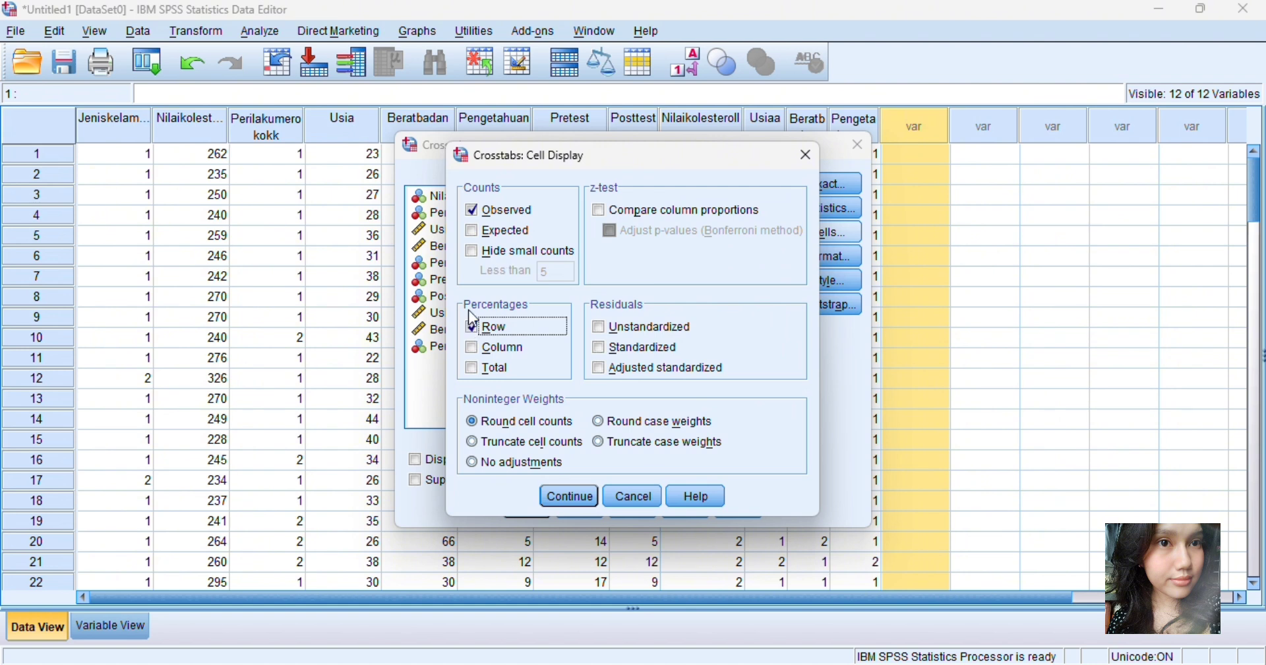
pyautogui.click(473, 233)
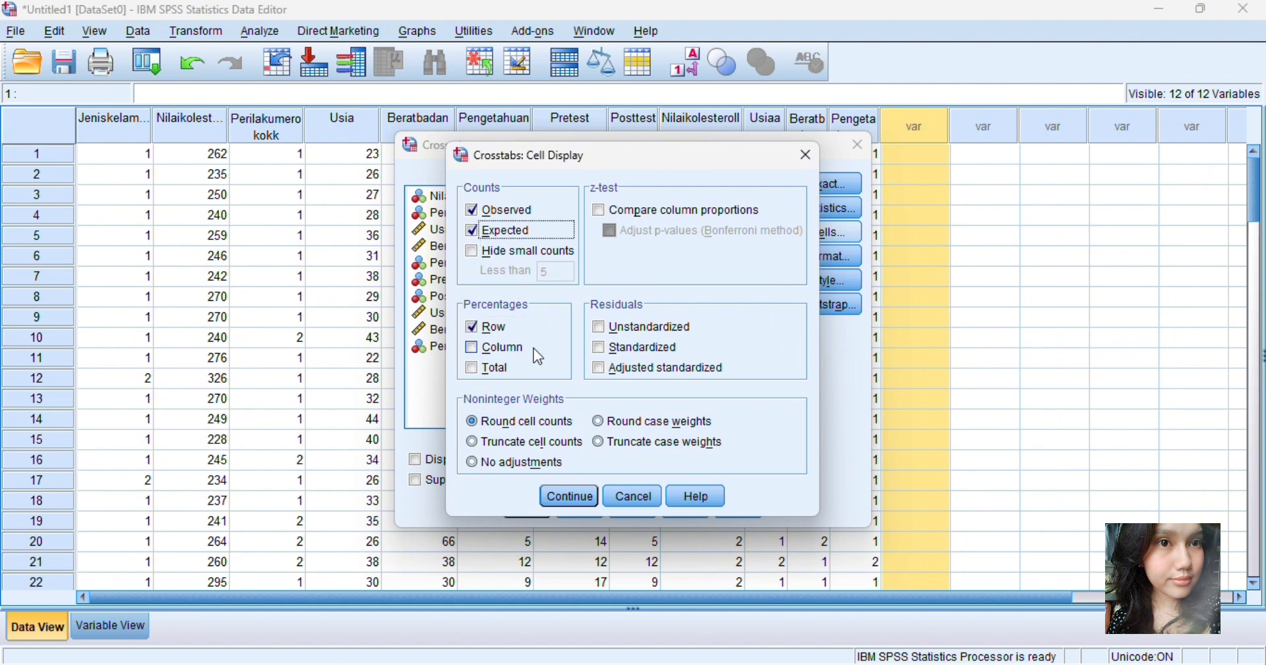
pyautogui.click(558, 498)
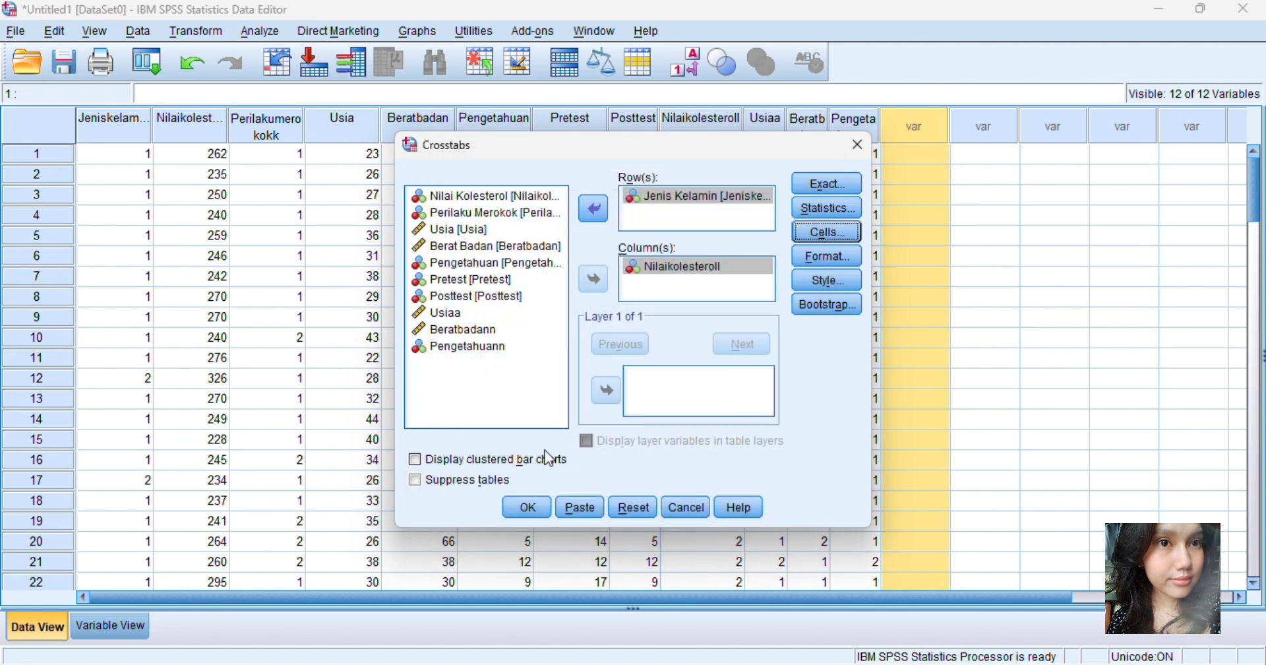
pyautogui.click(530, 506)
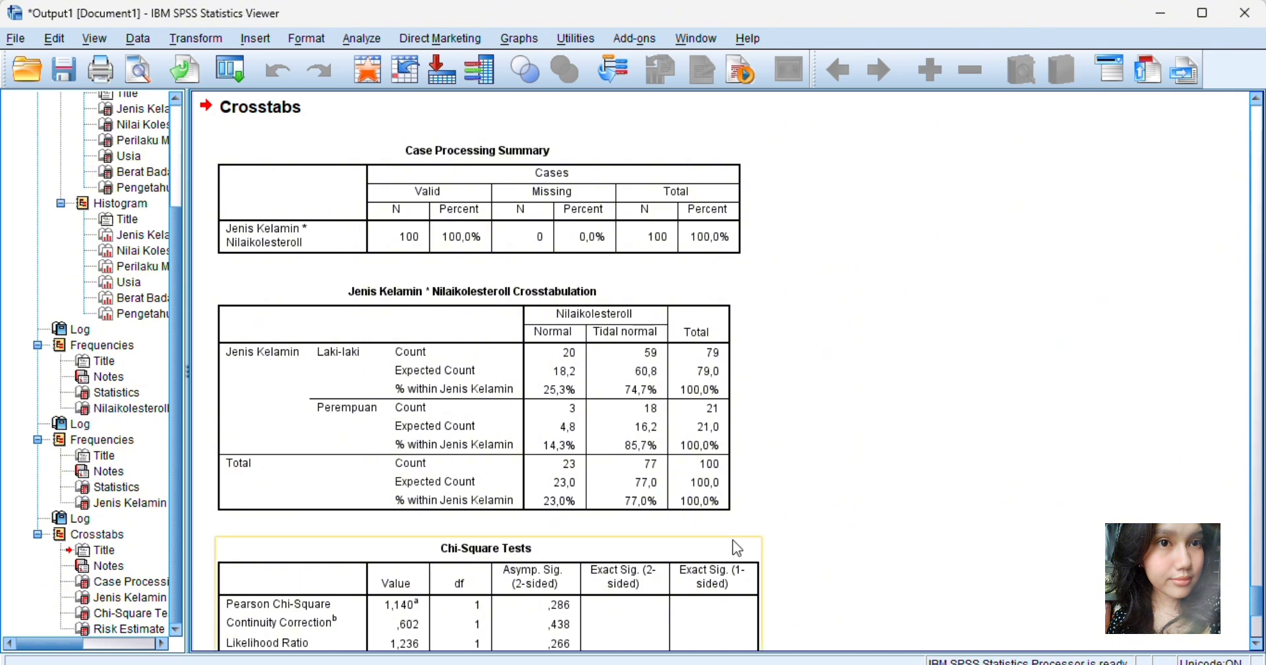
# Step: Run the crosstab against Nilaikolesteroll again with Perilaku Merokok replacing Jenis Kelamin as the row variable
pyautogui.scroll(-3, 737, 548)
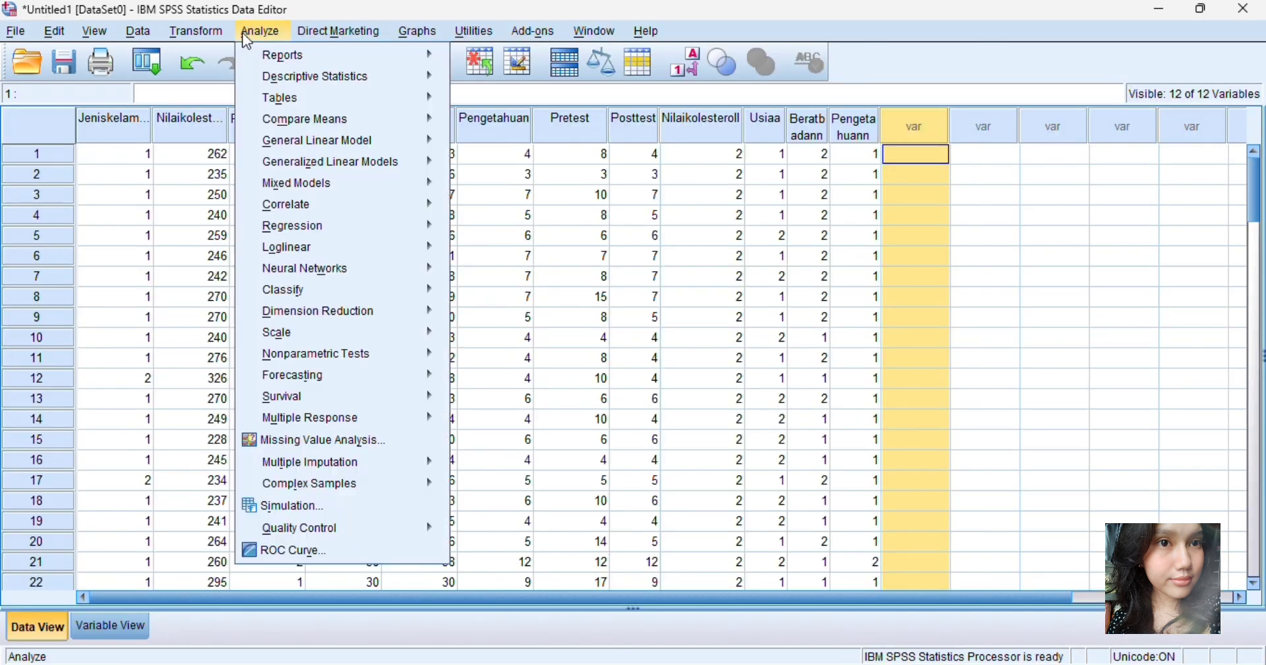
pyautogui.moveTo(401, 77)
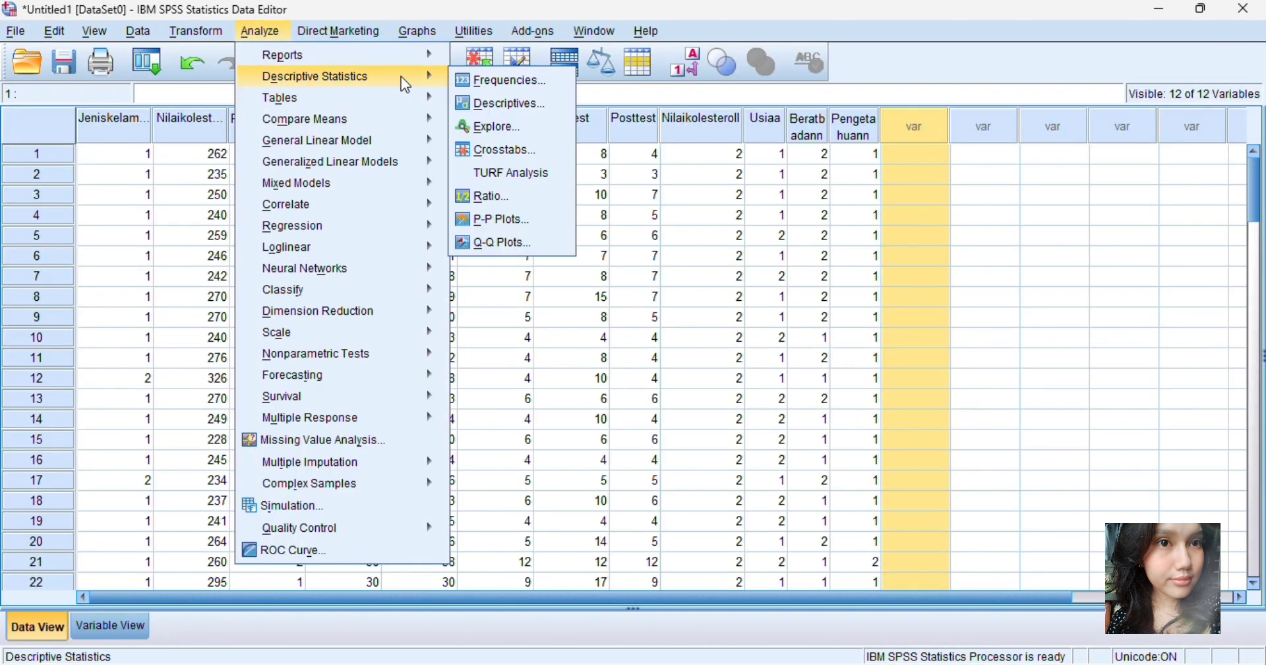
pyautogui.click(499, 151)
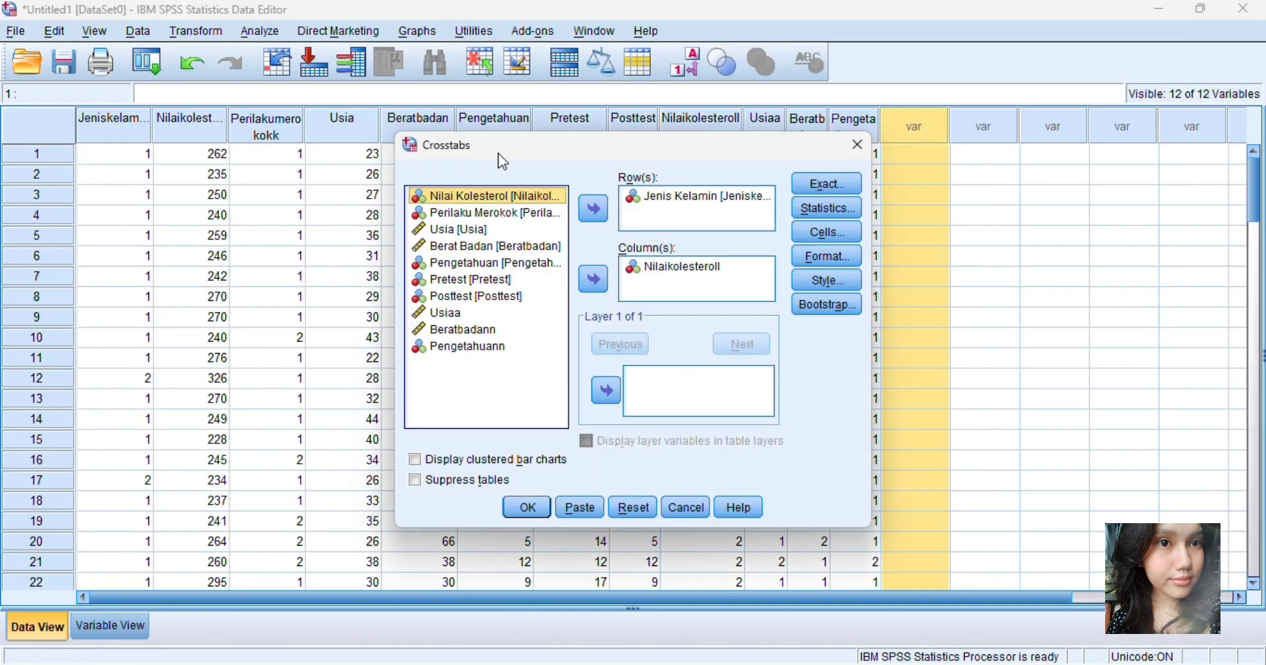
pyautogui.click(659, 267)
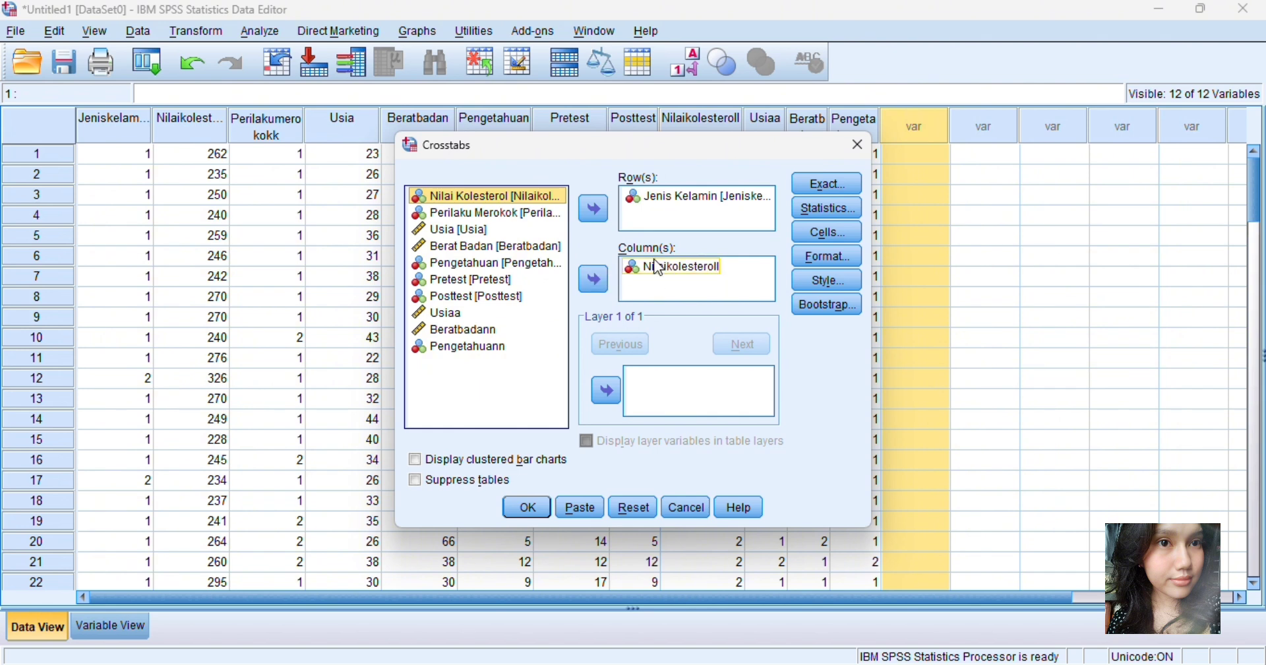
pyautogui.click(698, 201)
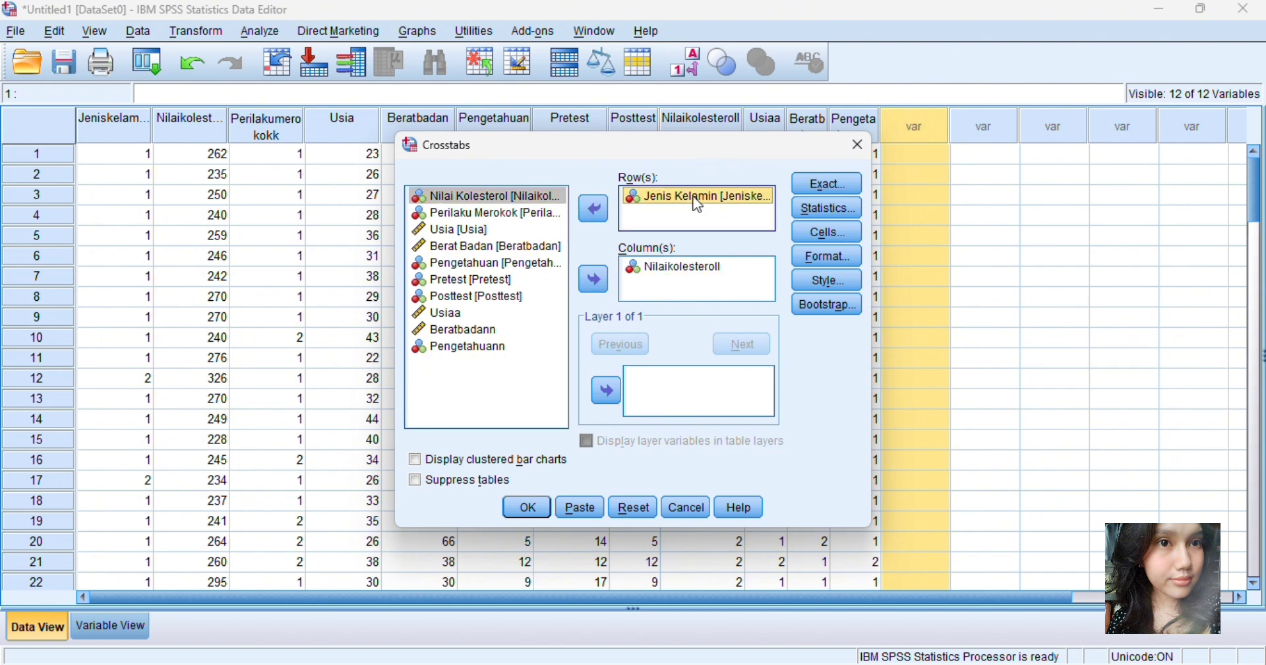
pyautogui.click(594, 210)
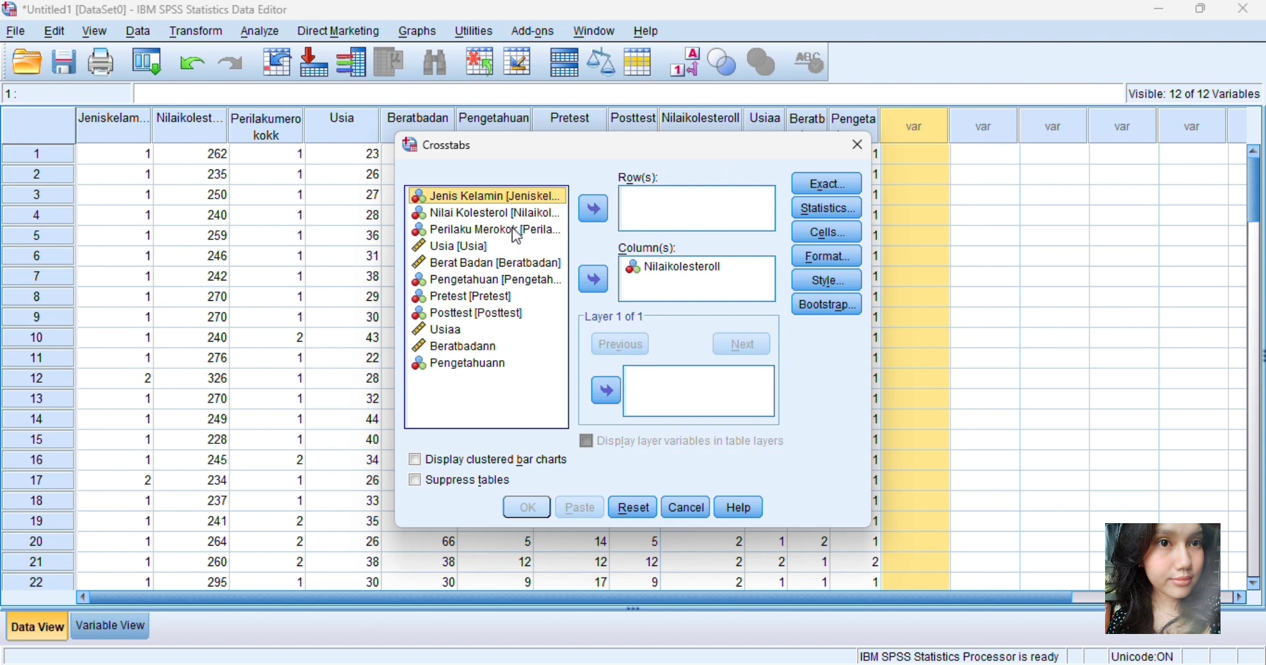
pyautogui.click(517, 230)
pyautogui.click(594, 208)
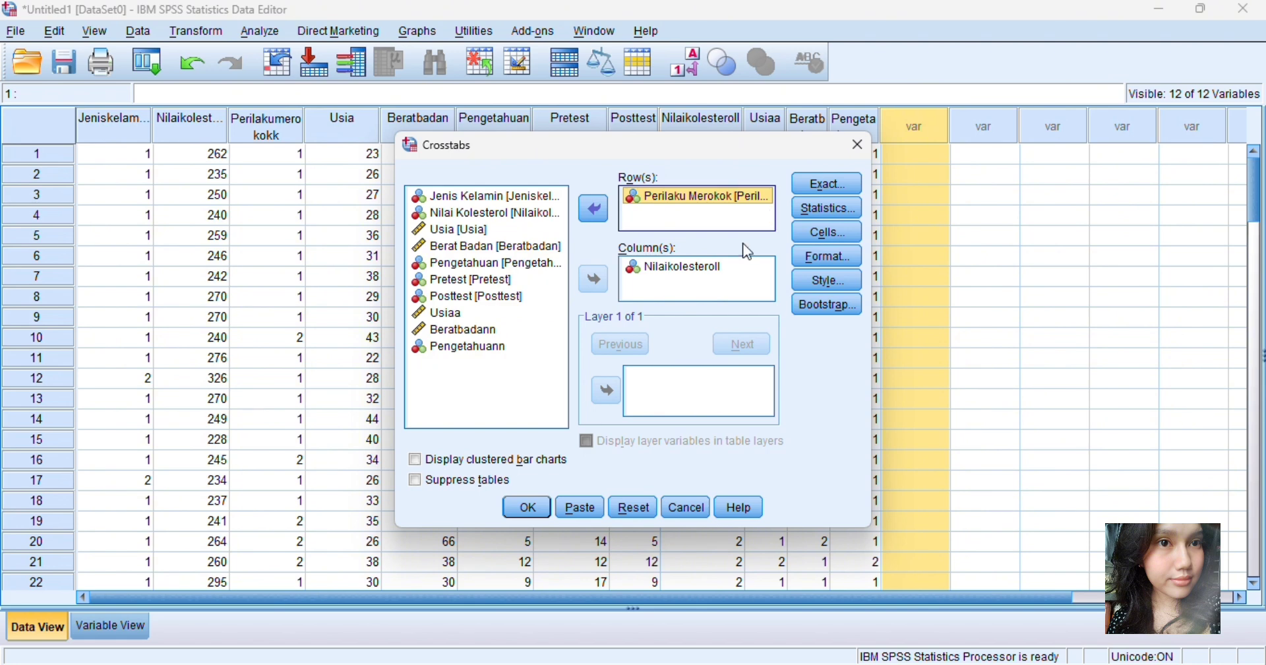
pyautogui.click(532, 510)
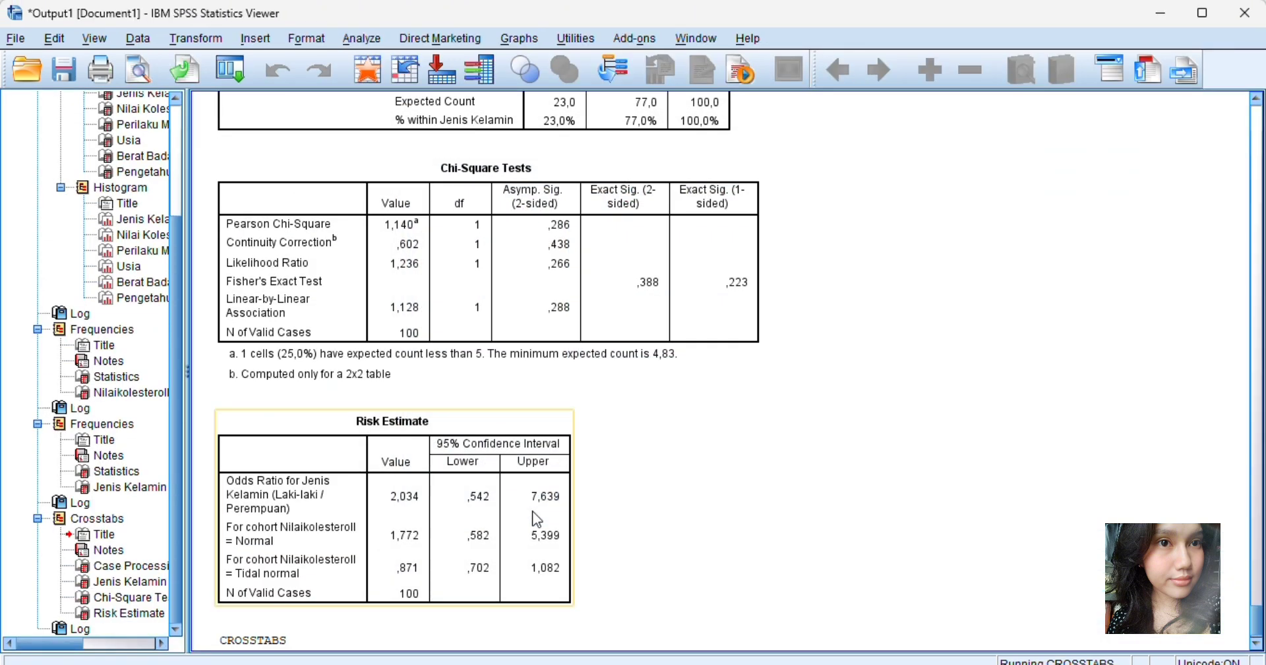
pyautogui.scroll(-1, 661, 498)
pyautogui.scroll(1, 661, 498)
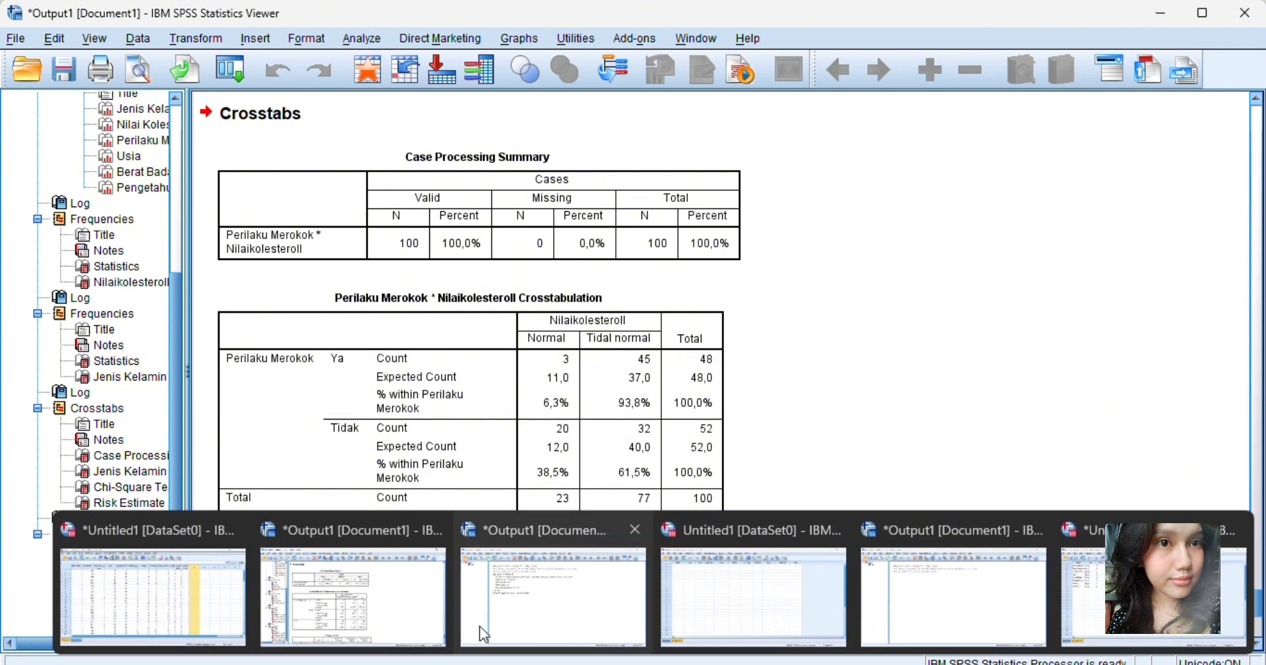
# Step: From the dataset, run another crosstab against Nilaikolesteroll with Usiaa replacing Perilaku Merokok as the row variable
pyautogui.moveTo(175, 597)
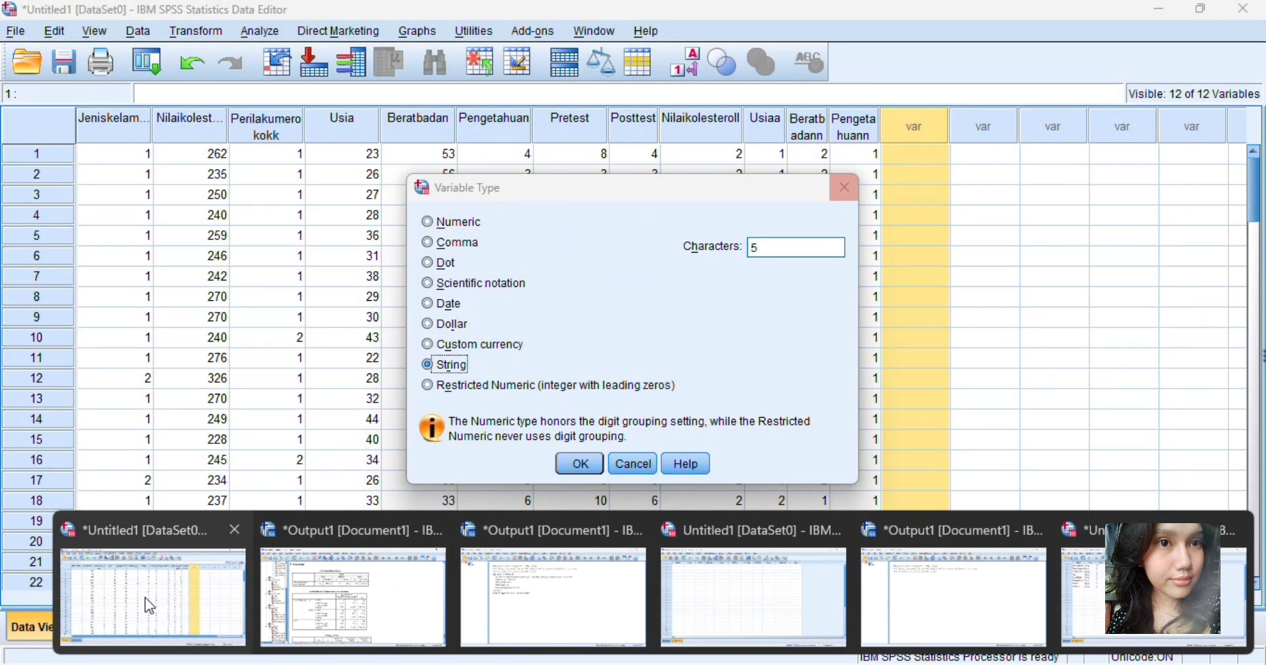
pyautogui.click(146, 597)
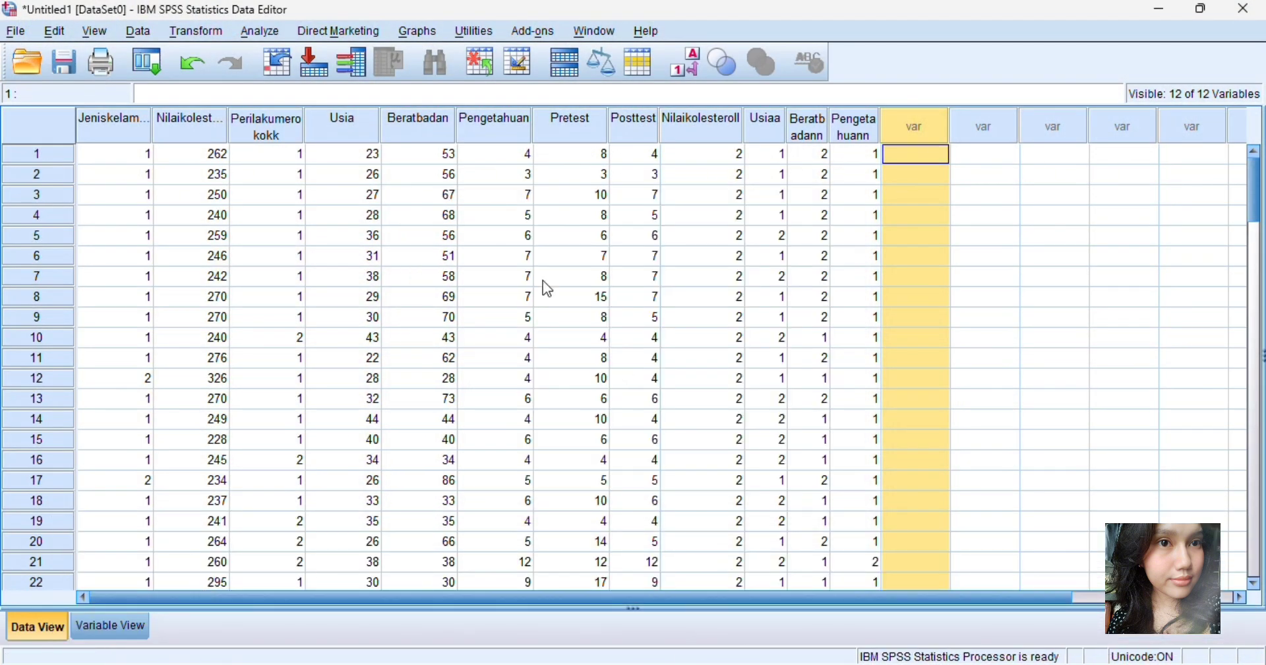
pyautogui.click(261, 30)
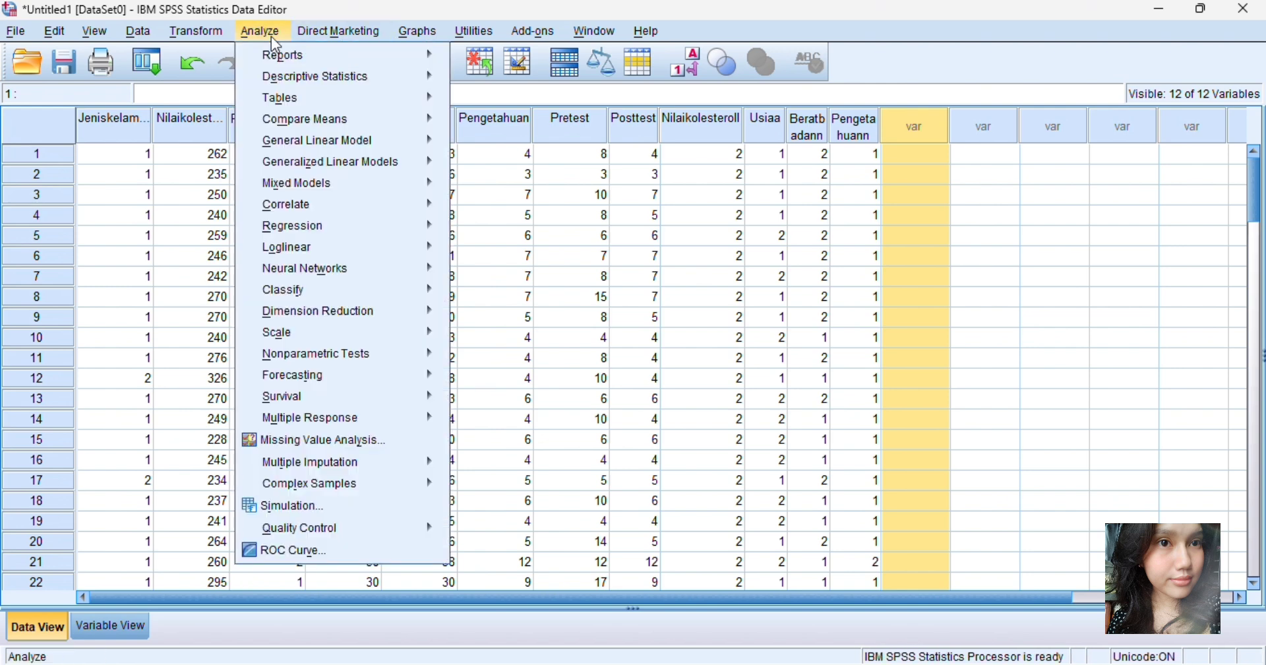
pyautogui.moveTo(406, 76)
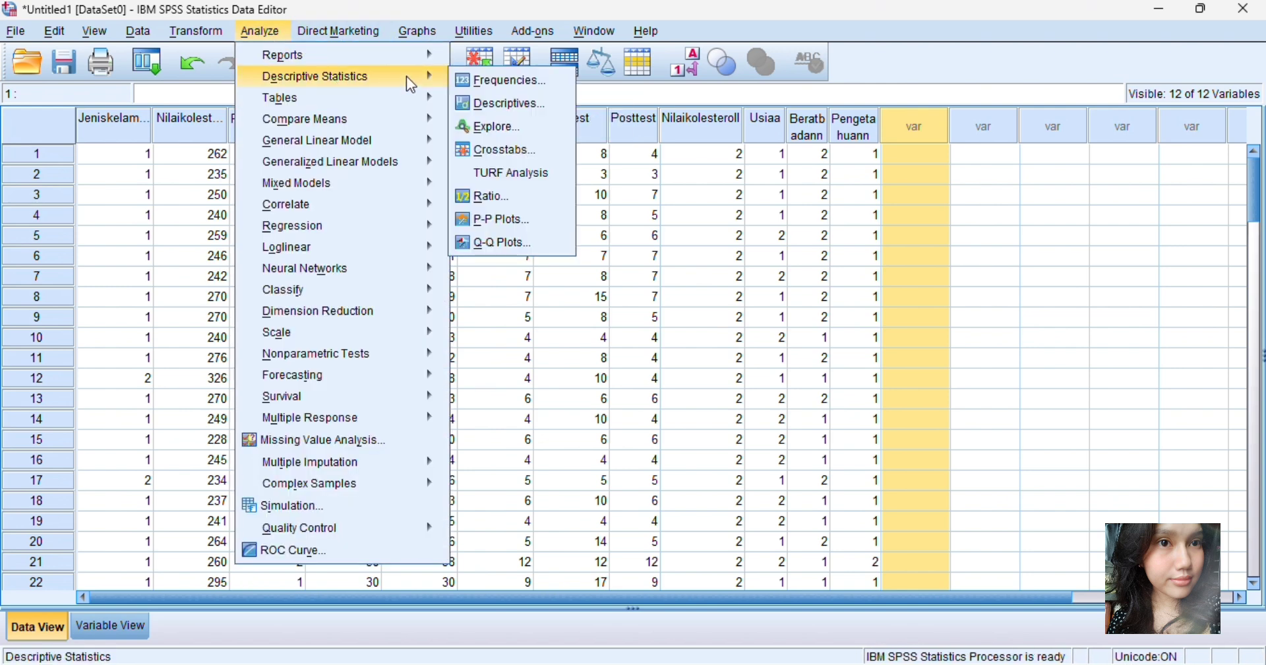
pyautogui.click(495, 151)
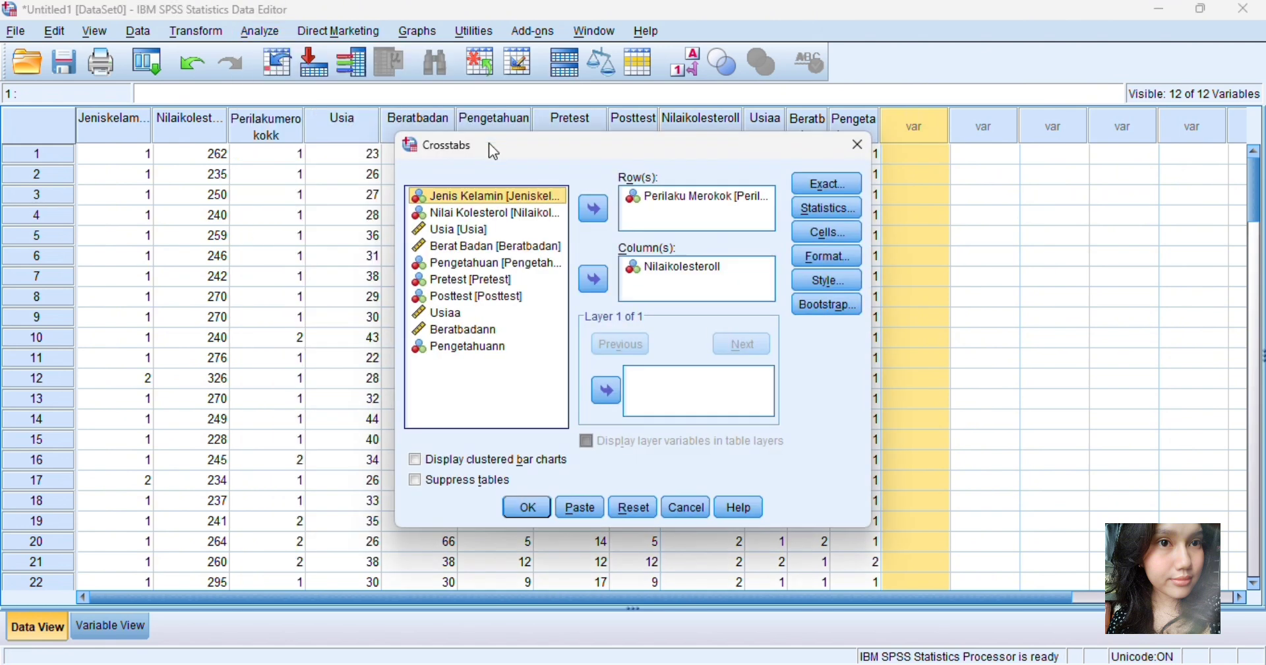
pyautogui.click(648, 206)
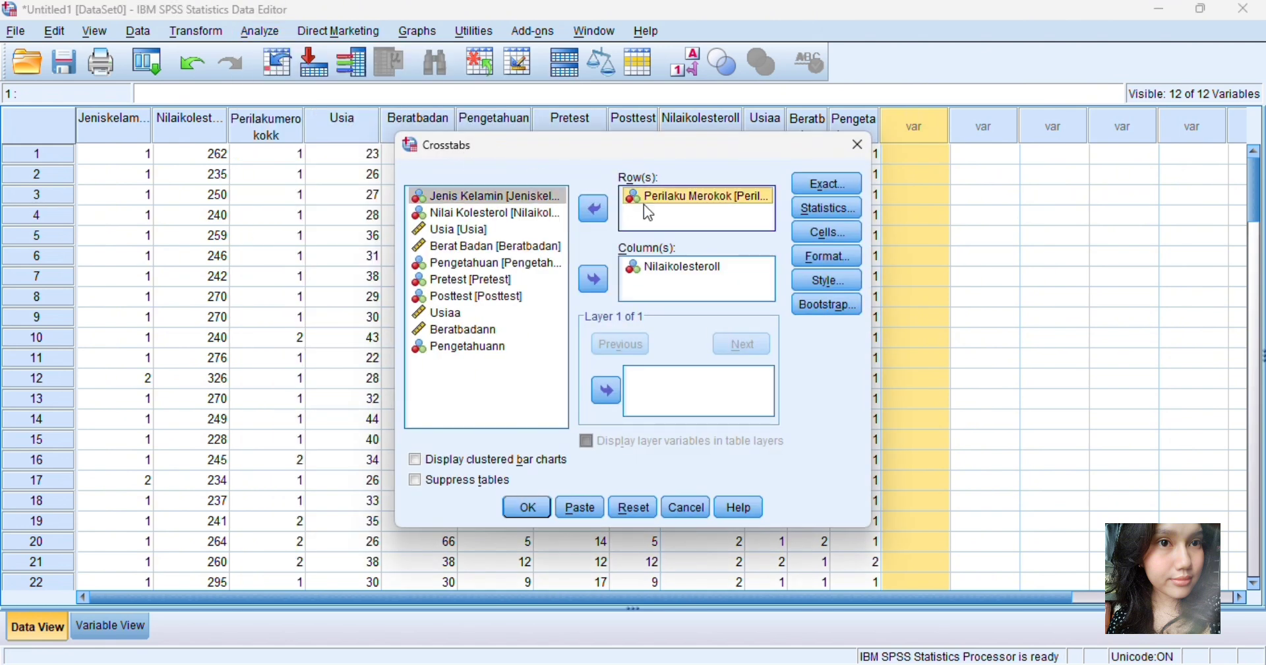
pyautogui.click(603, 209)
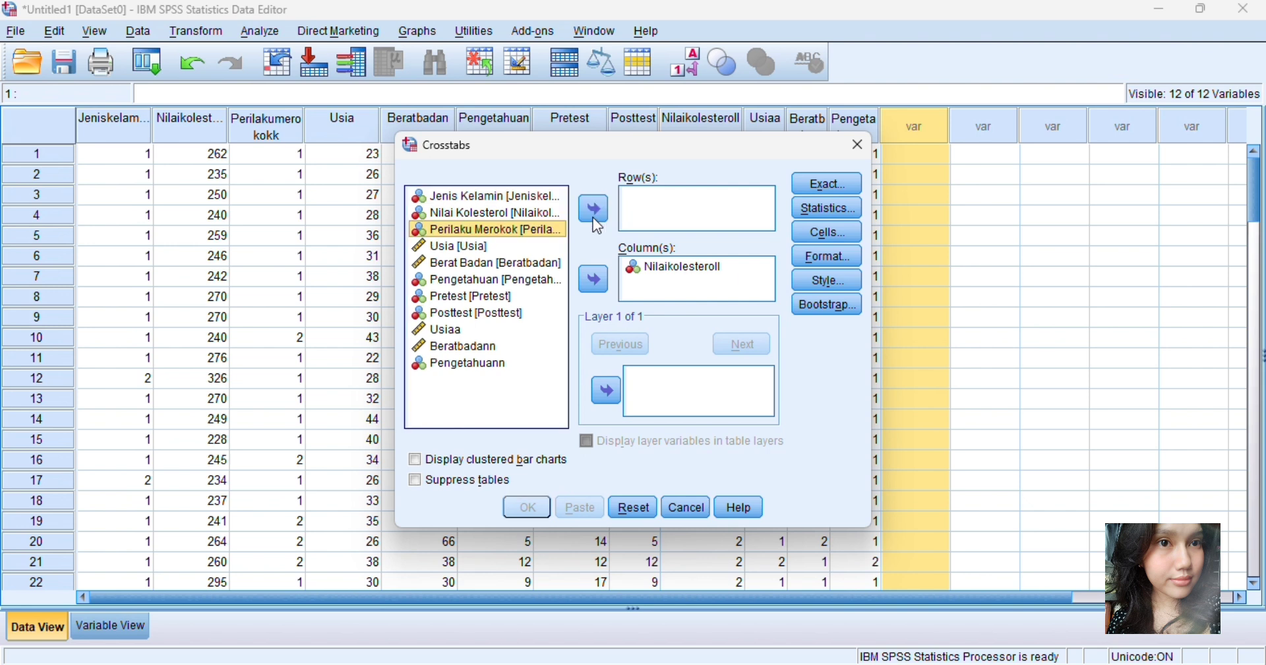
pyautogui.click(535, 330)
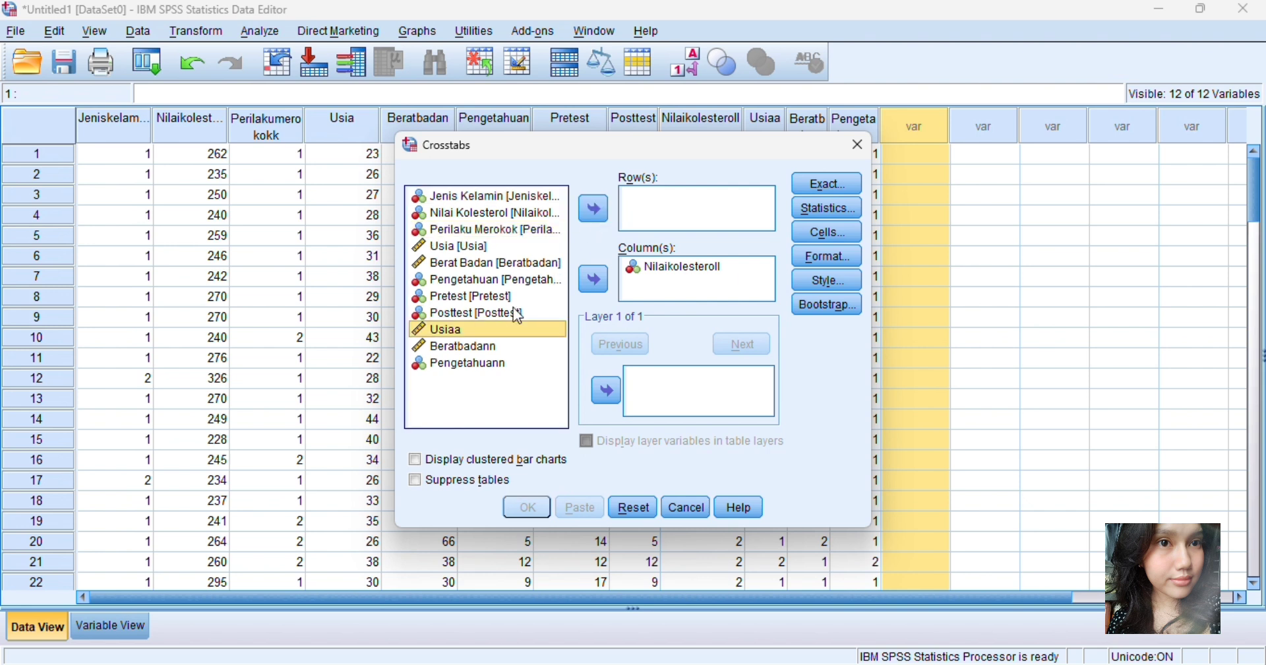
pyautogui.click(596, 208)
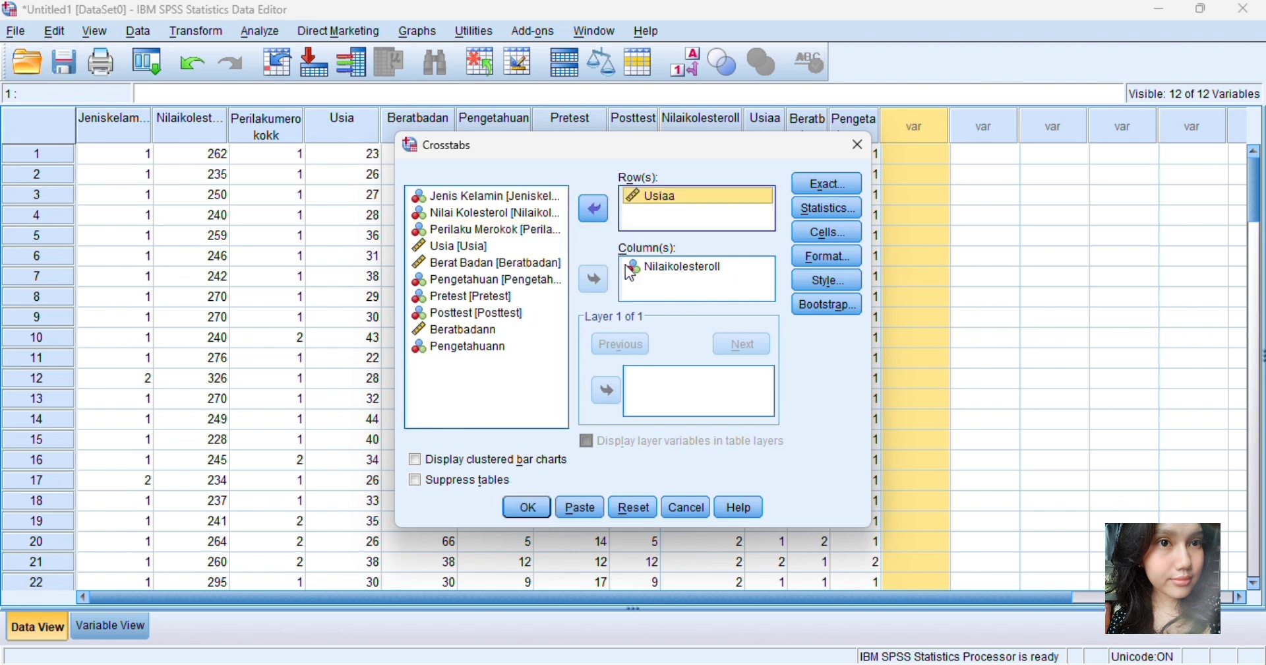
pyautogui.click(526, 508)
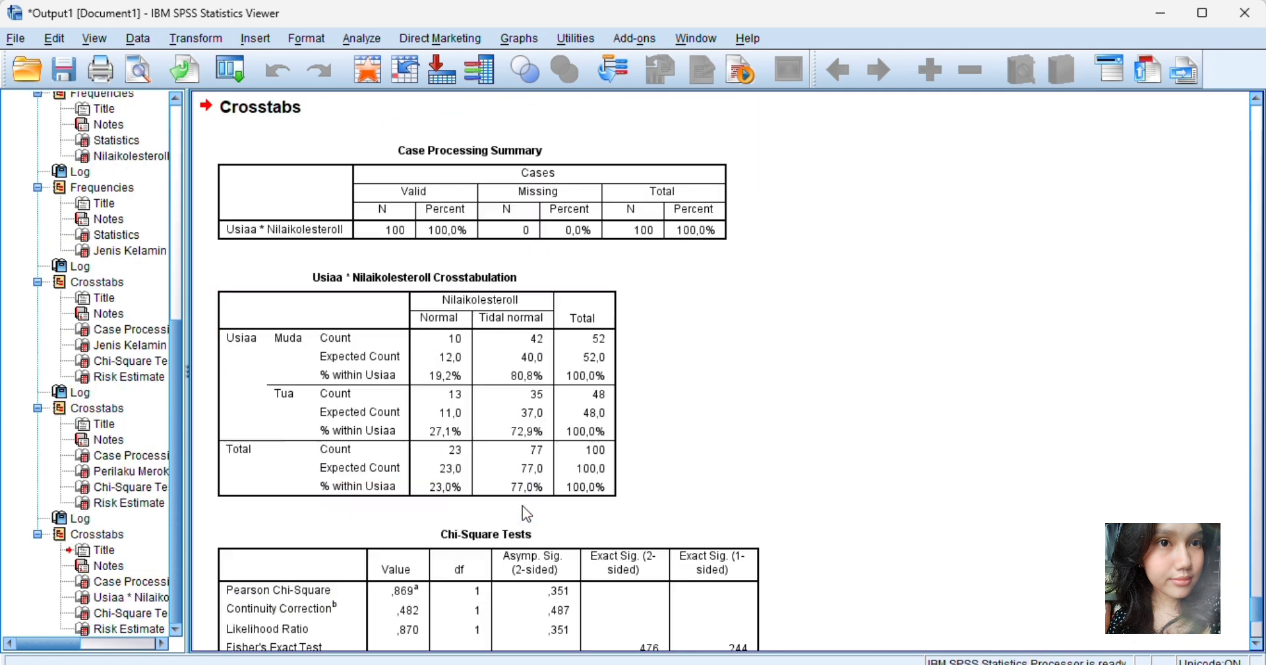
# Step: Replace Usiaa with Beratbadann as the crosstab's row variable and run it against Nilaikolesteroll
pyautogui.click(366, 69)
pyautogui.click(267, 31)
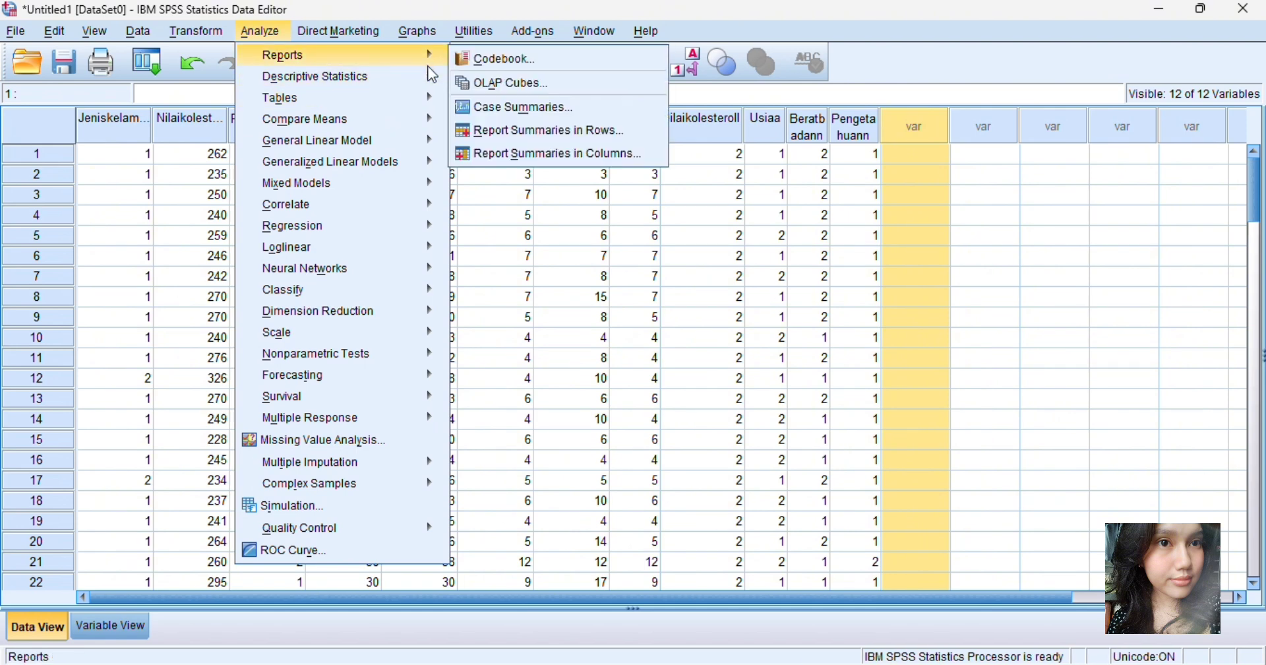
pyautogui.moveTo(438, 81)
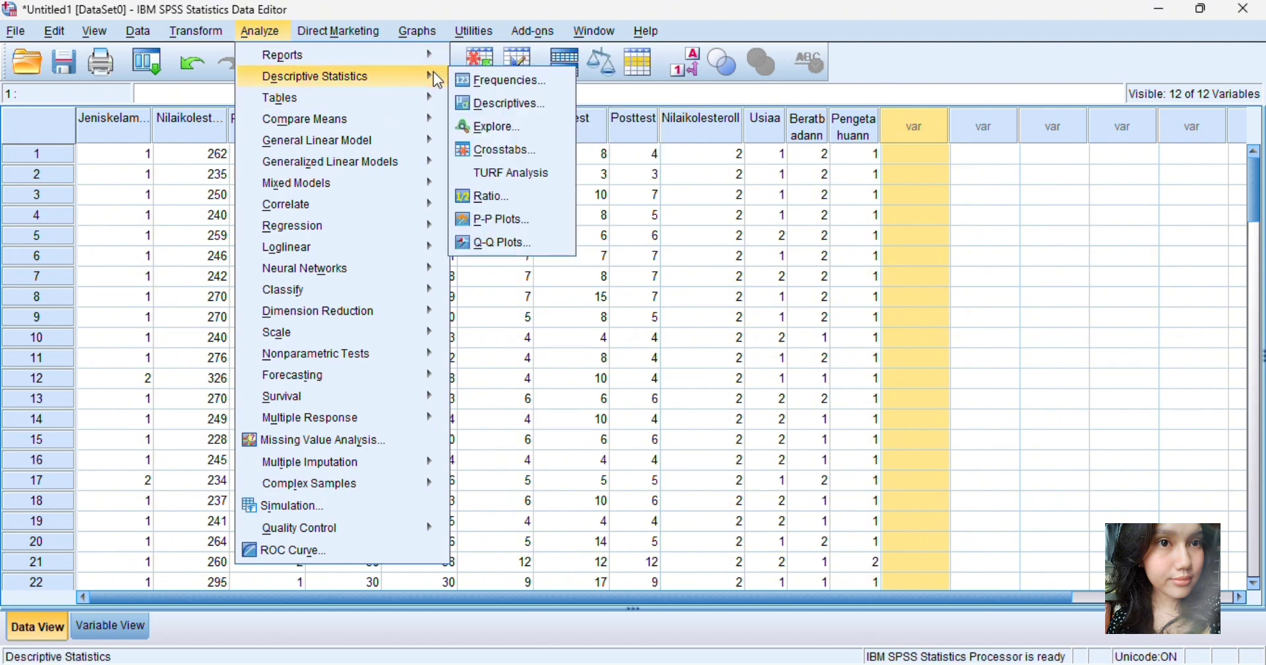
pyautogui.click(480, 150)
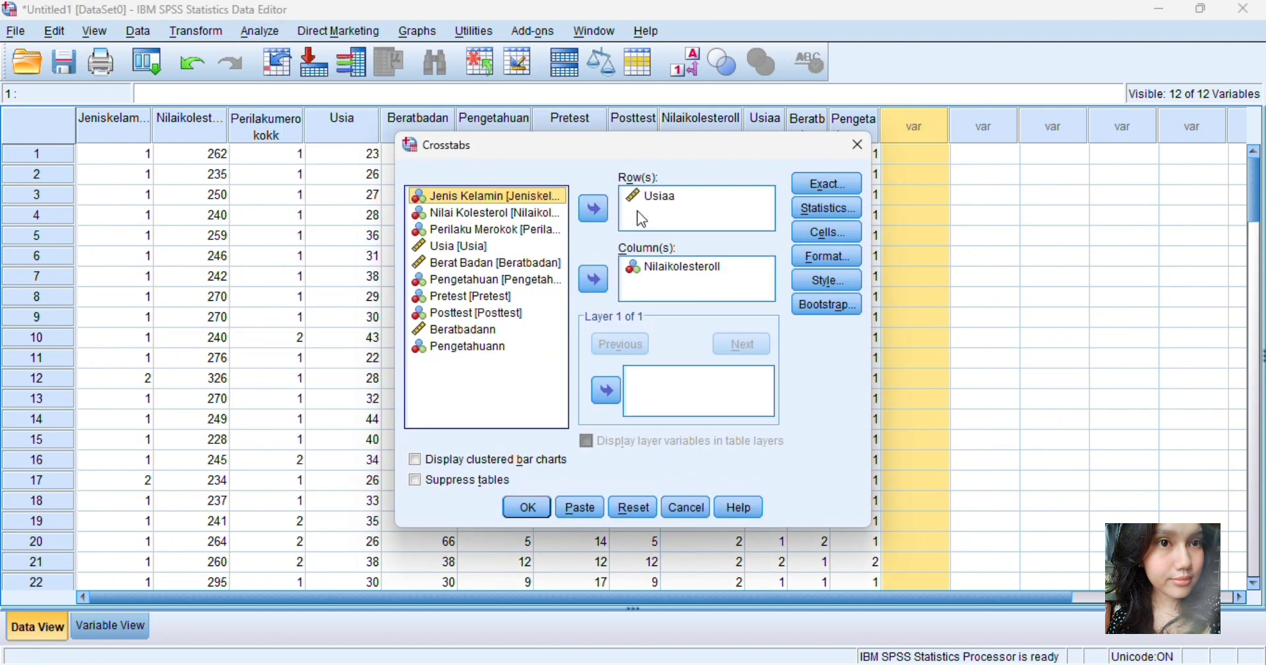
pyautogui.click(653, 196)
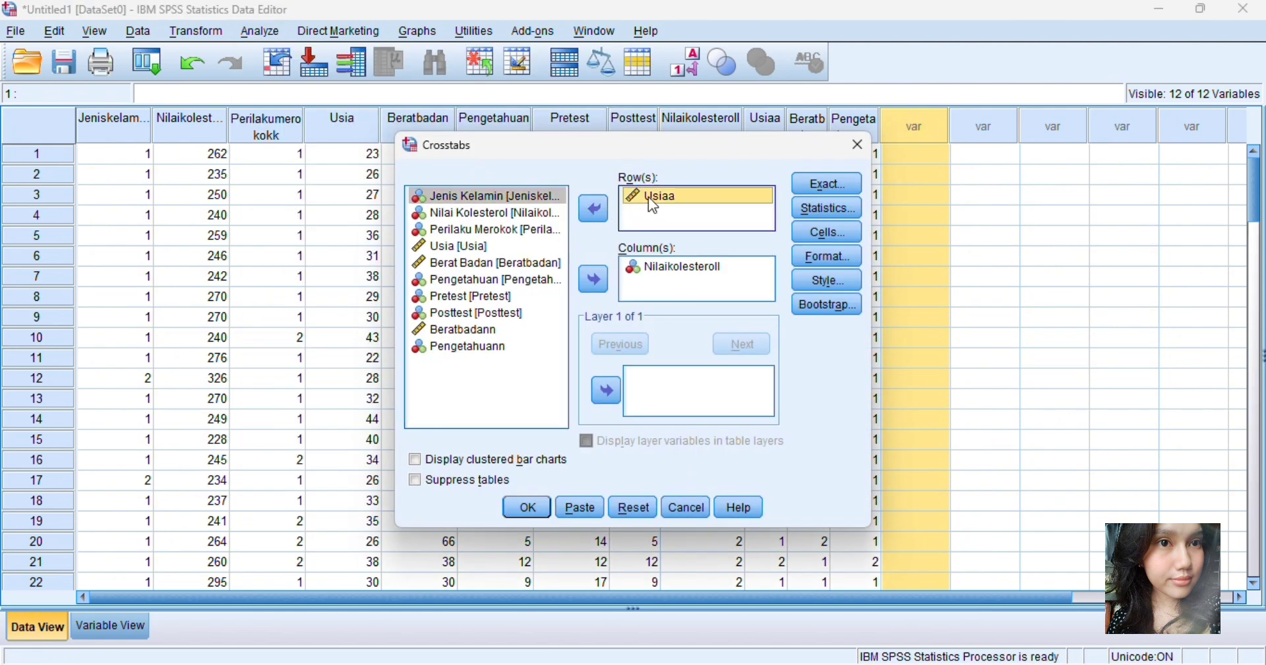
pyautogui.click(600, 209)
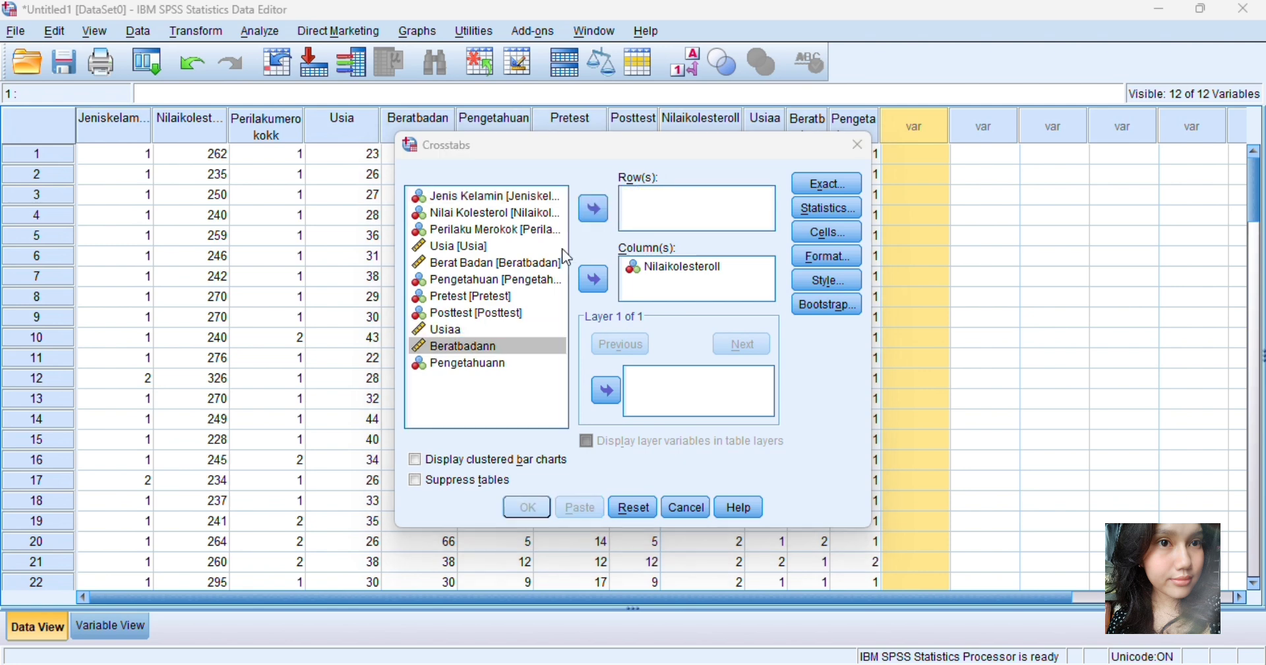
pyautogui.click(589, 214)
pyautogui.click(528, 508)
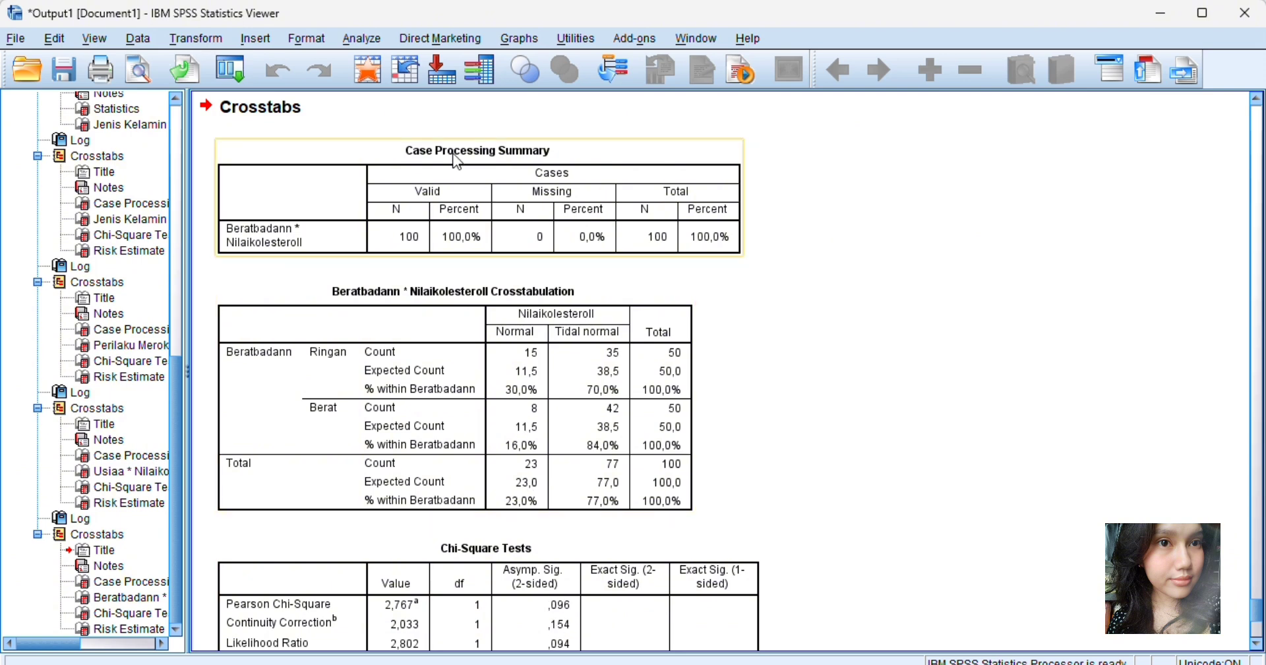
# Step: Replace Beratbadann with Pengetahuann as the crosstab's row variable and run it against Nilaikolesteroll
pyautogui.click(260, 31)
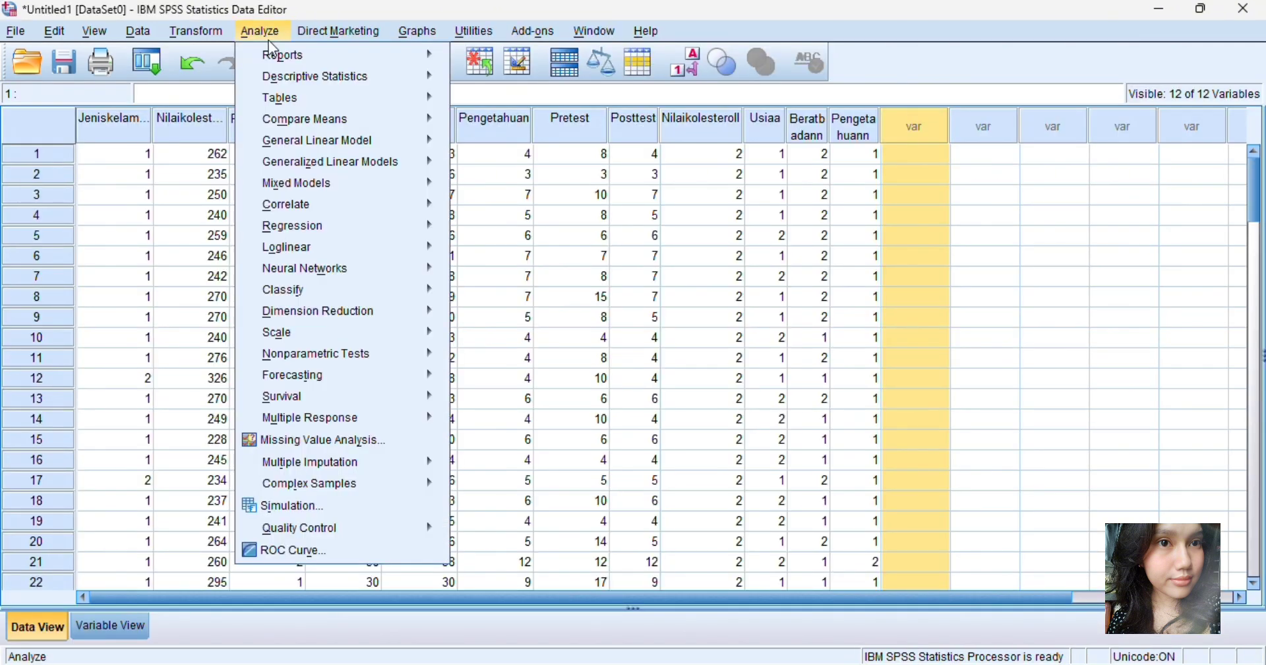
pyautogui.moveTo(414, 86)
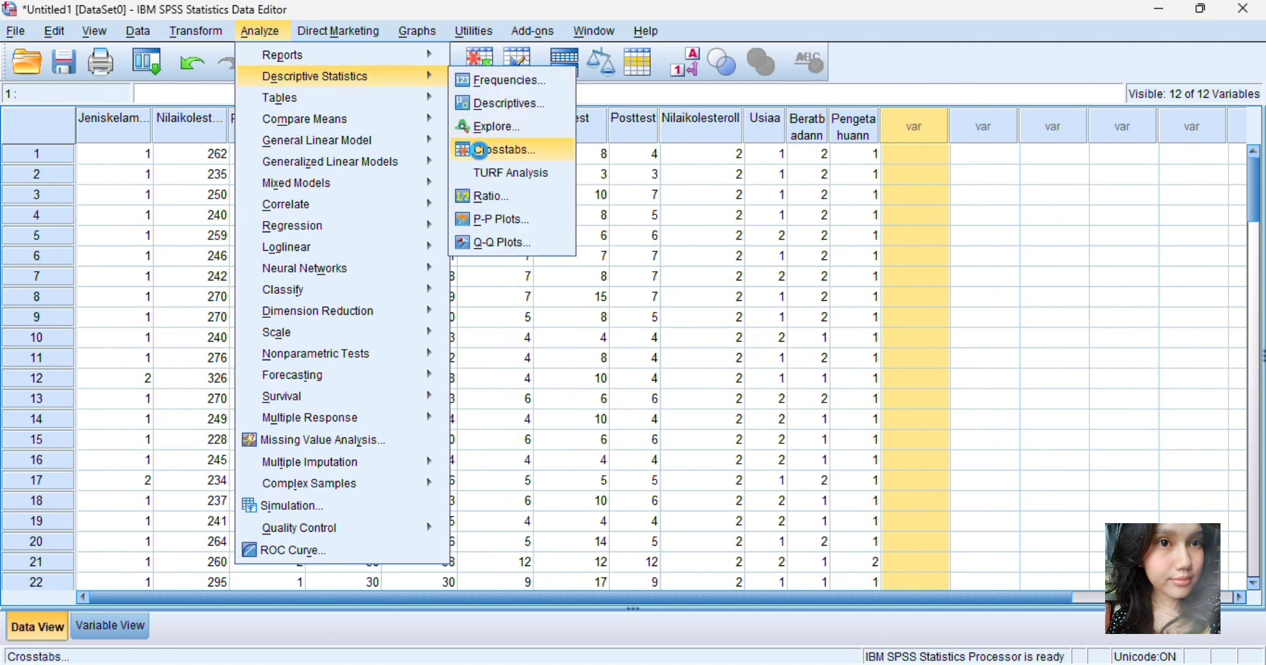
pyautogui.click(480, 150)
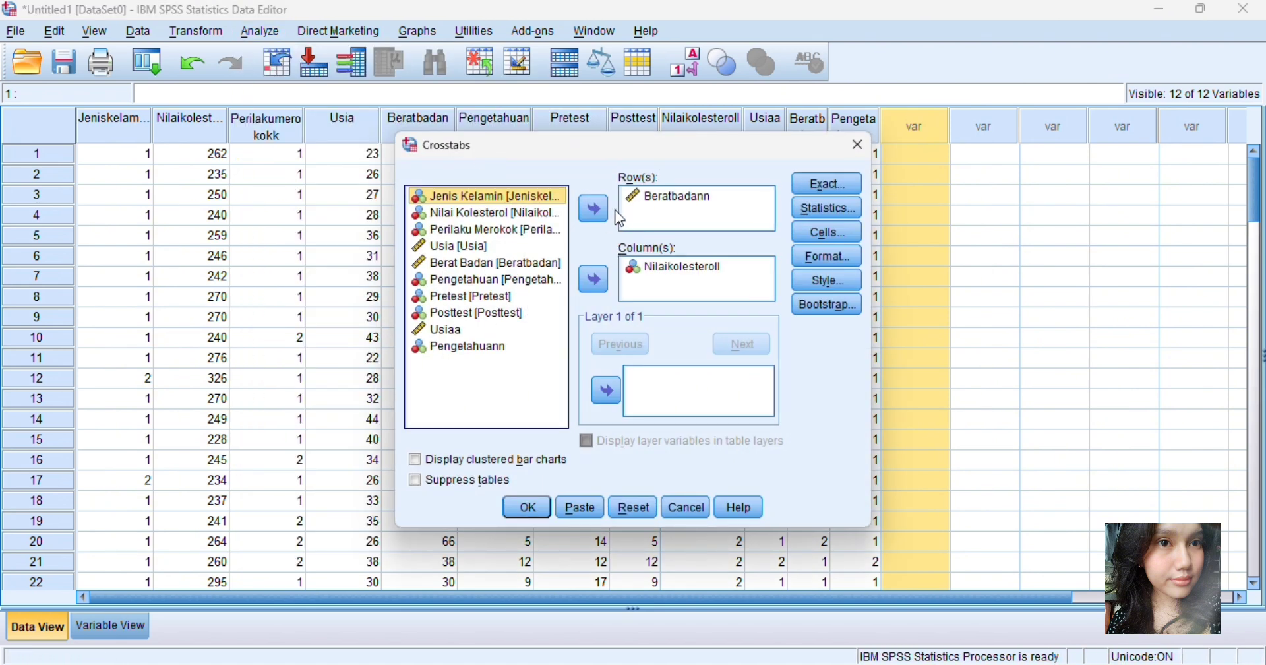
pyautogui.click(673, 196)
pyautogui.click(595, 210)
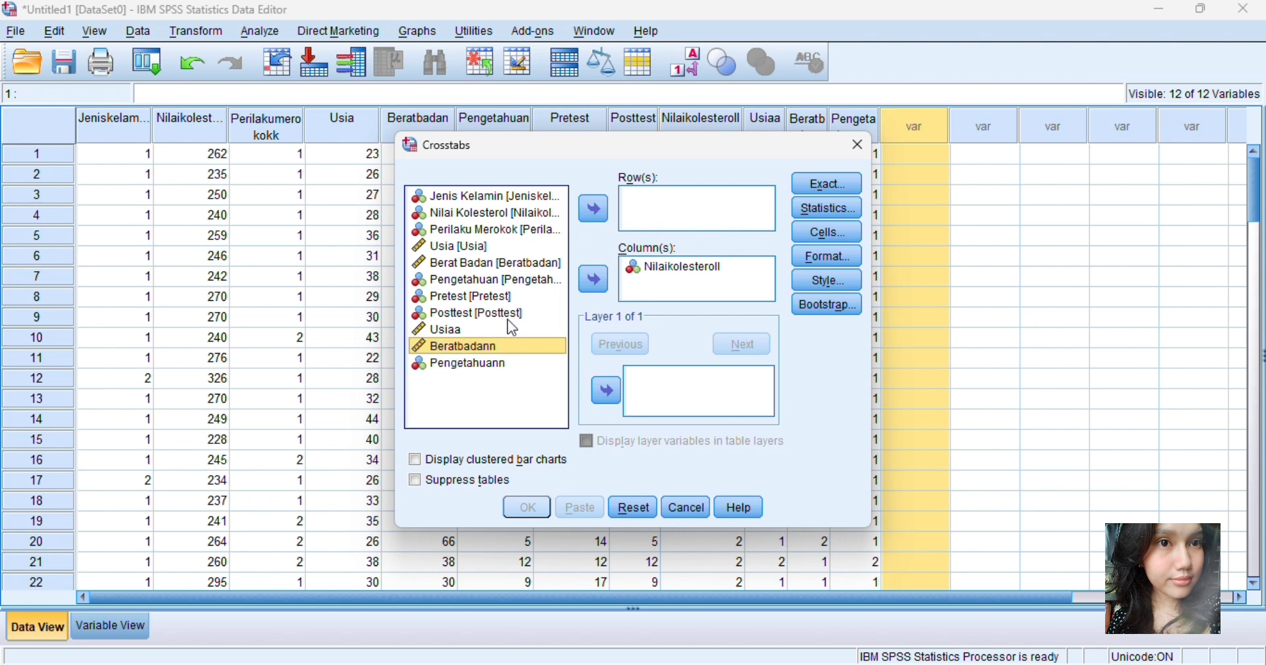
pyautogui.click(497, 364)
pyautogui.click(594, 219)
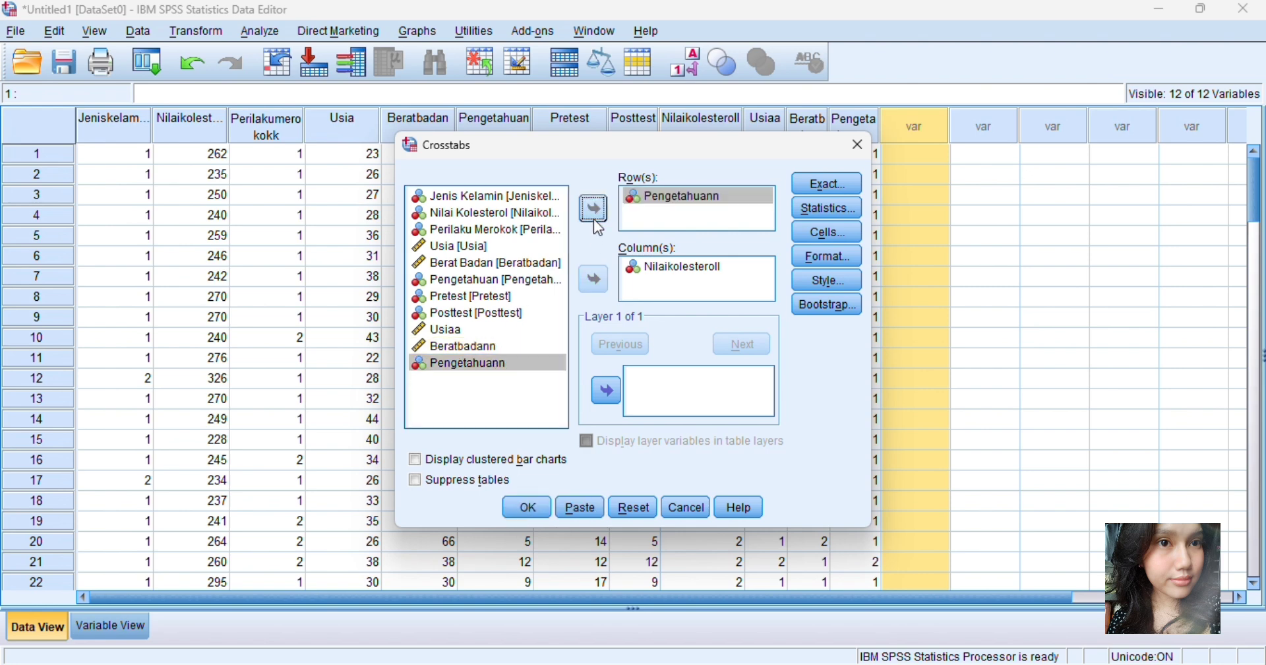
pyautogui.click(528, 513)
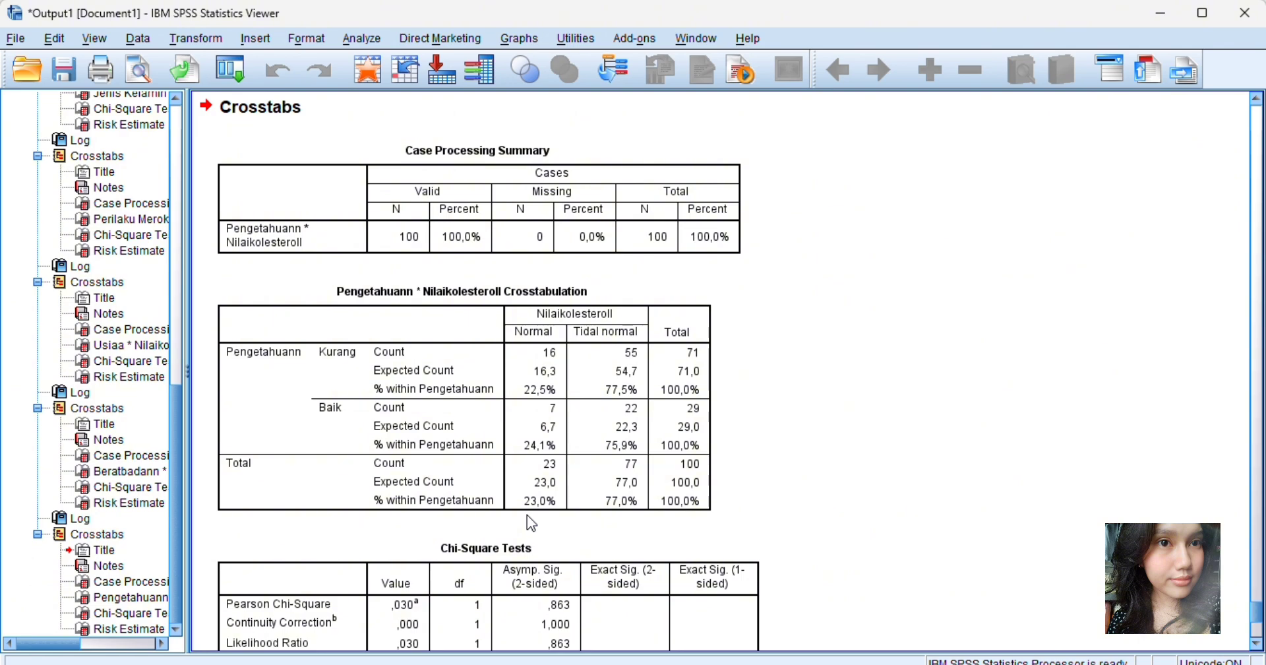
# Step: Go back through the output to examine the Jenis Kelamin by Nilaikolesteroll crosstabulation and its chi-square tests
pyautogui.scroll(15, 533, 523)
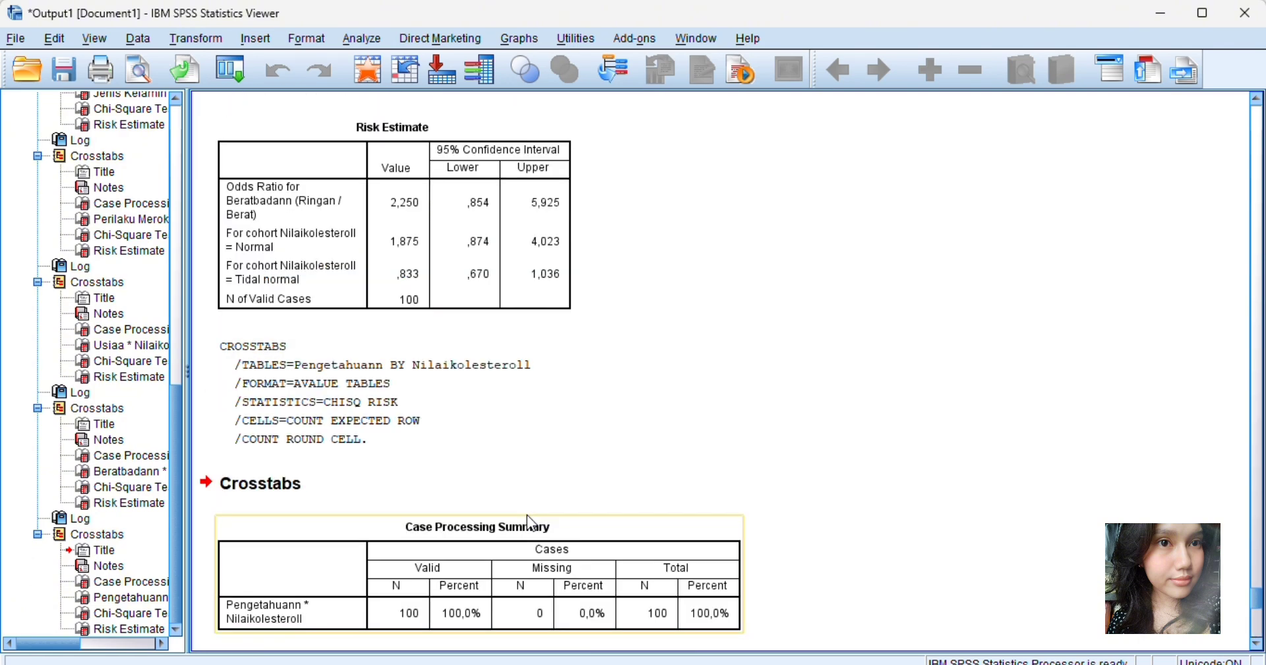
pyautogui.scroll(20, 533, 523)
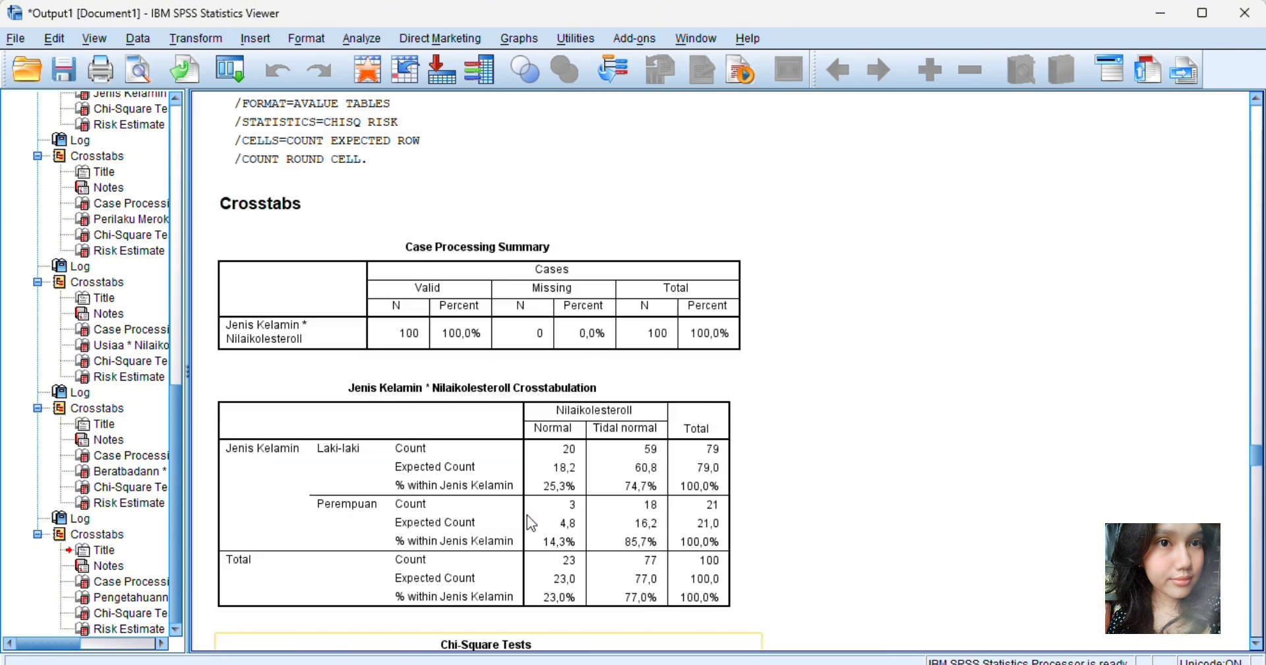
pyautogui.scroll(-10, 533, 523)
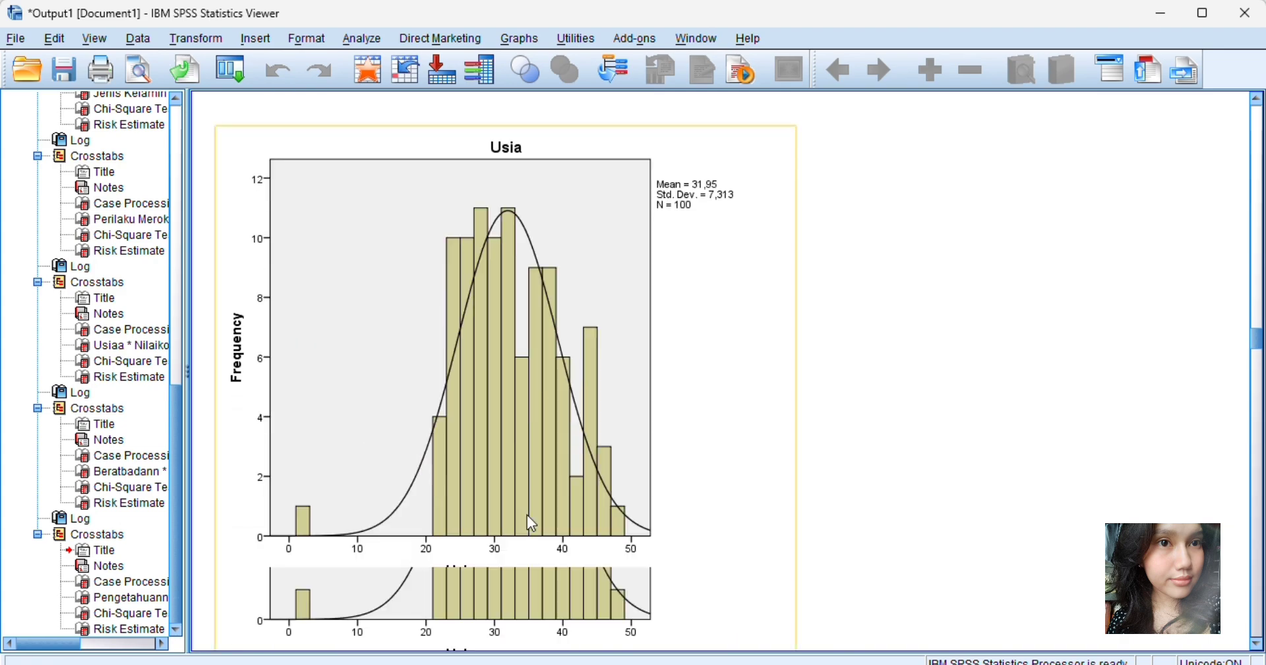
pyautogui.scroll(-15, 533, 523)
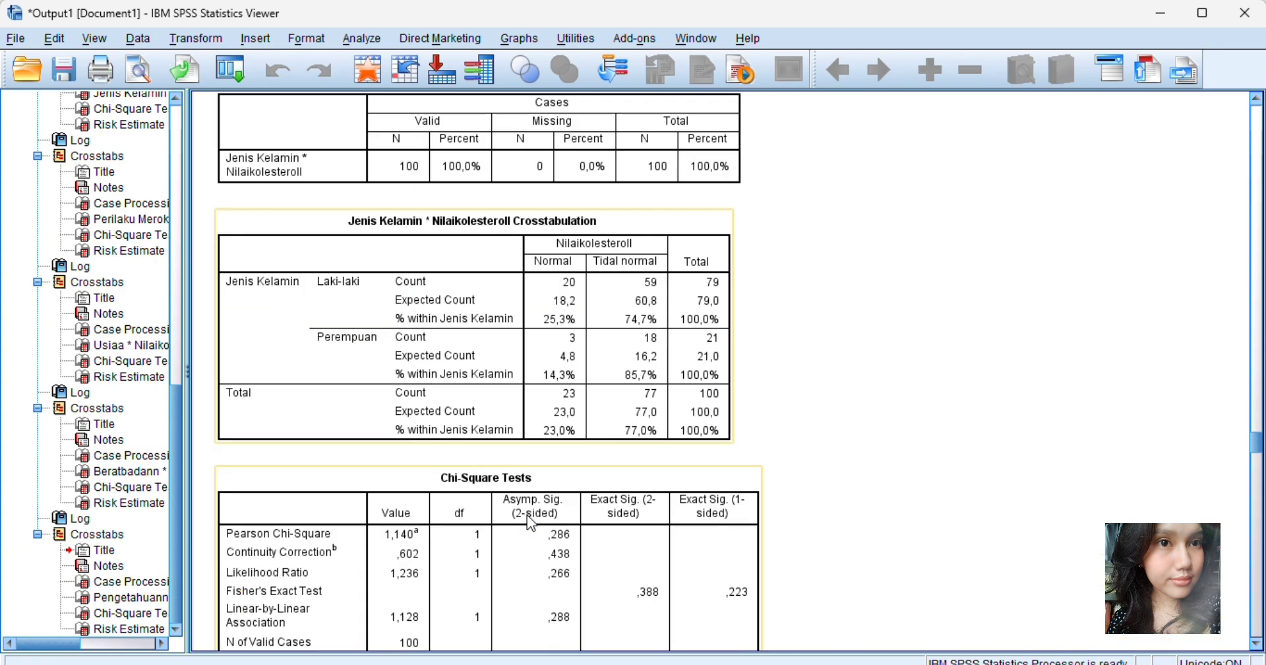
# Step: Start a Paired-Samples T Test and assign Pretest as the first variable of pair 1
pyautogui.scroll(-20, 533, 523)
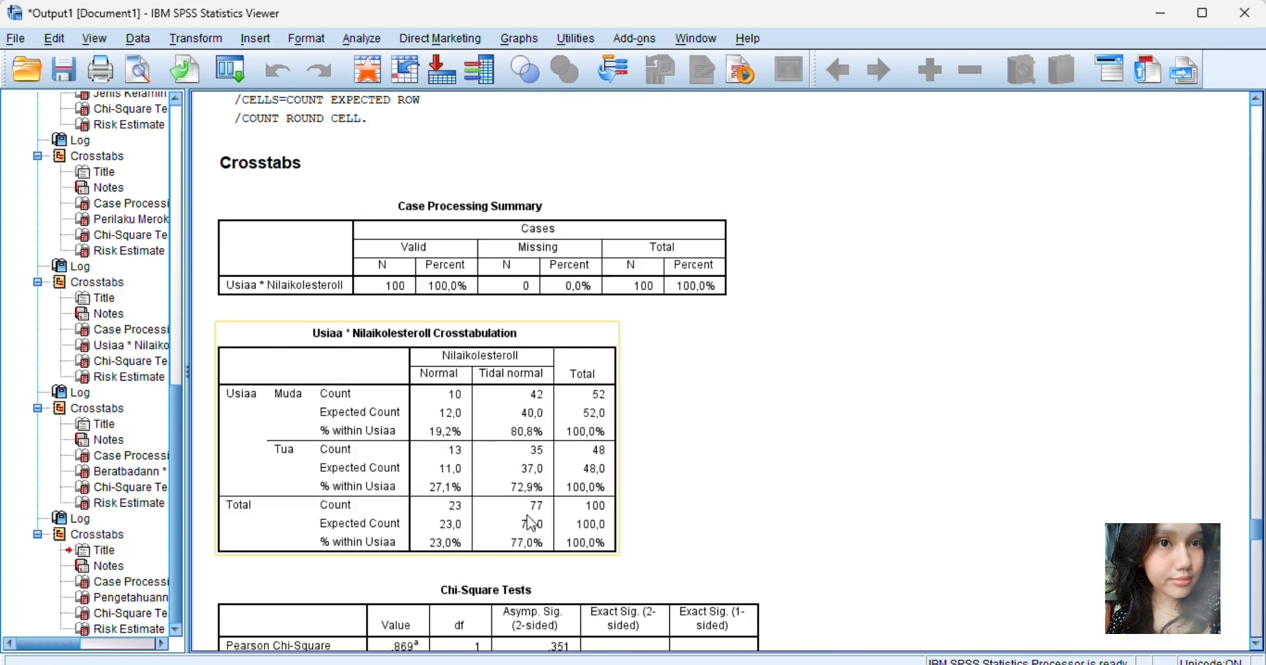
pyautogui.scroll(-3, 533, 523)
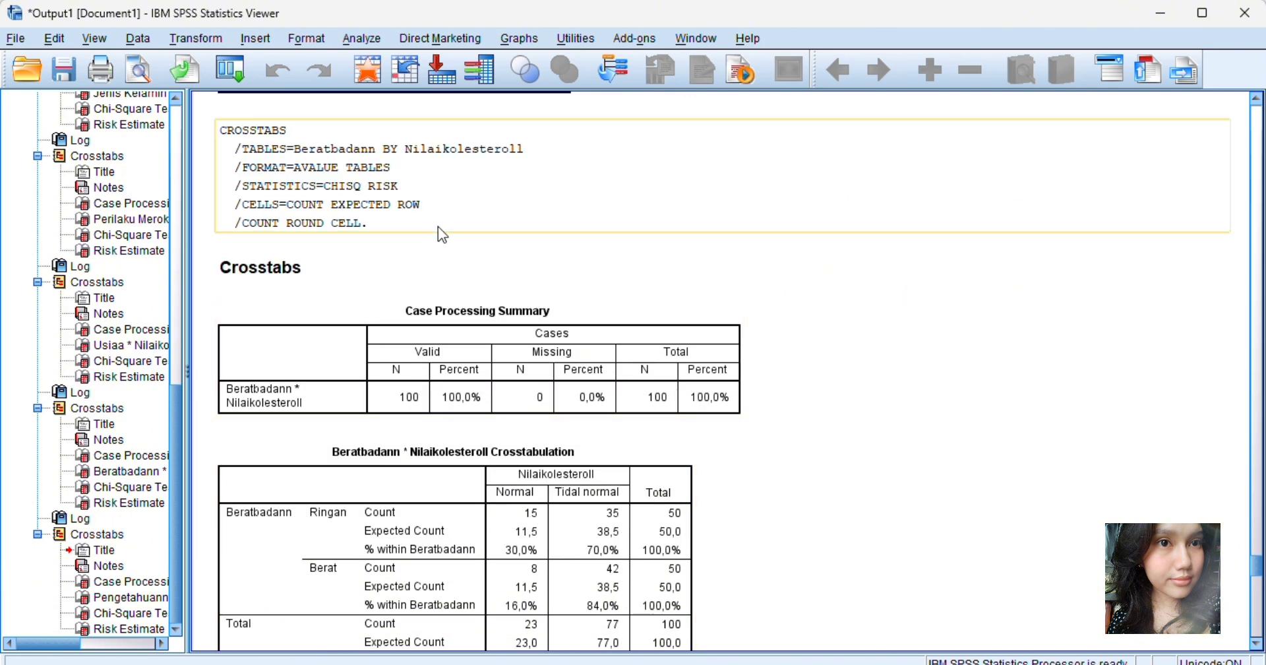
pyautogui.click(361, 39)
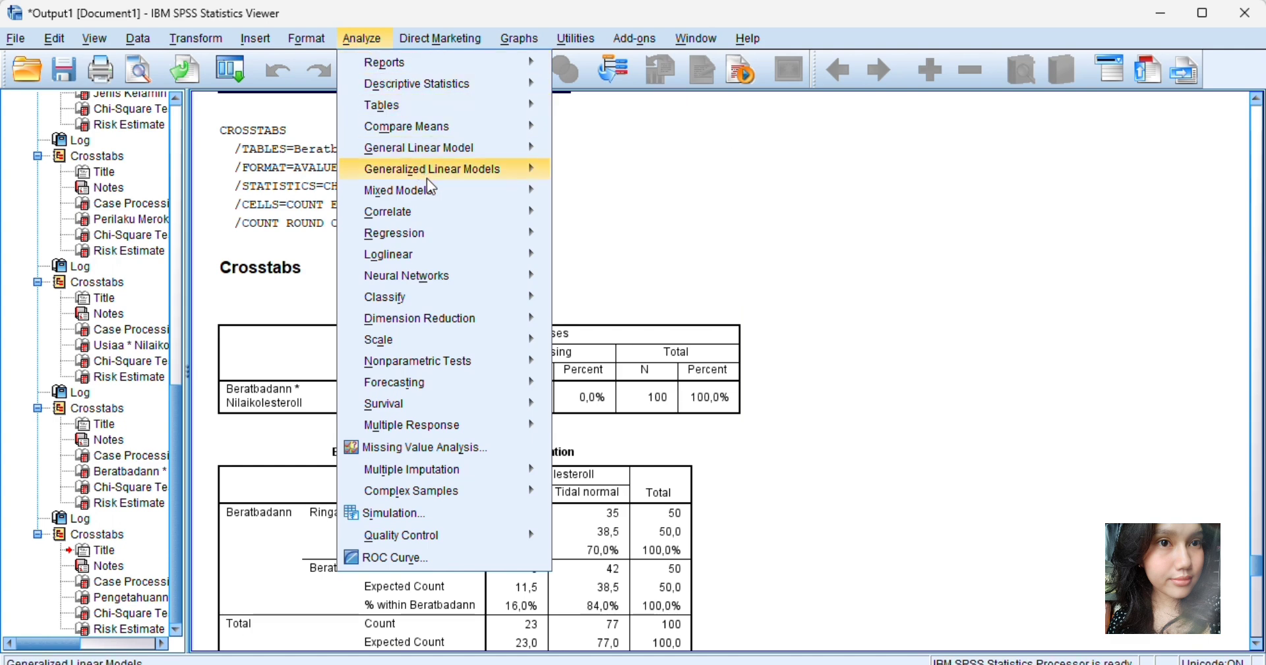
pyautogui.moveTo(475, 135)
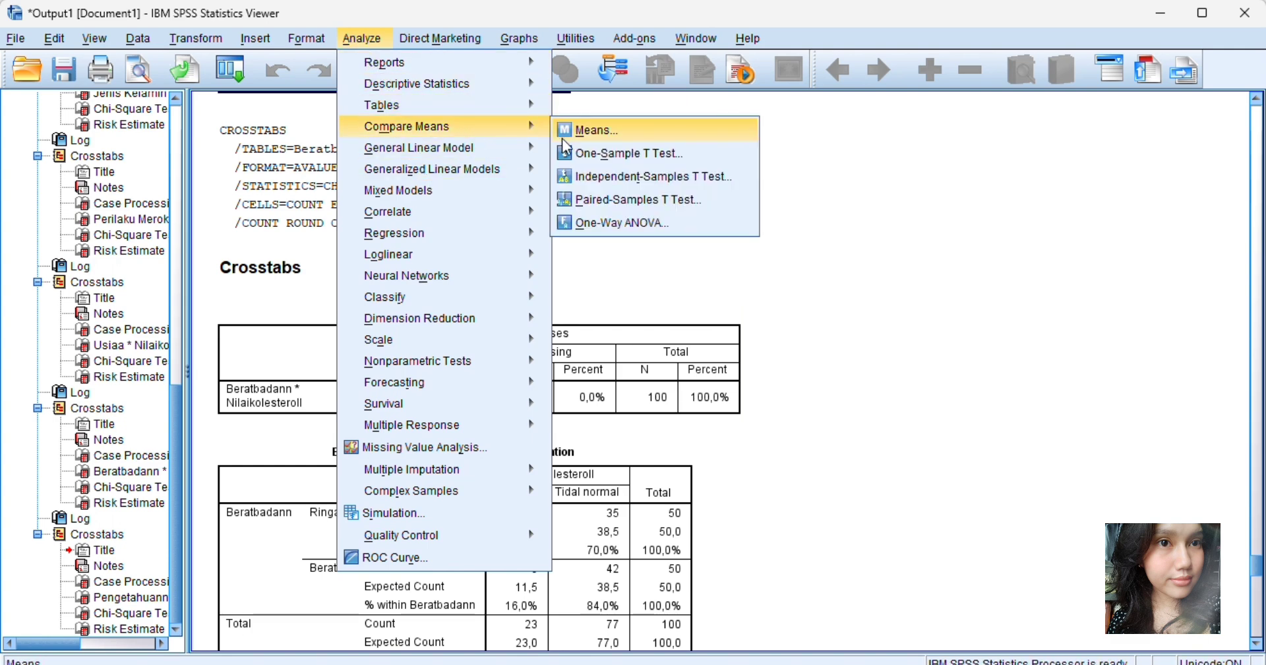
pyautogui.click(627, 198)
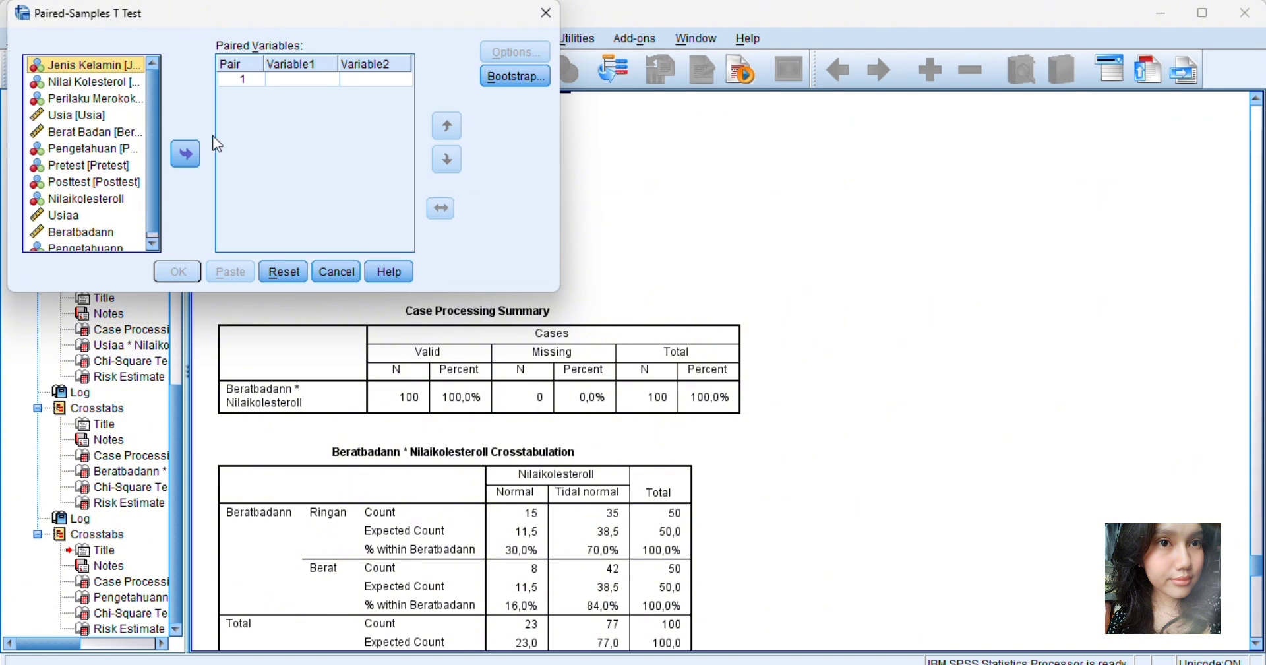
pyautogui.click(285, 78)
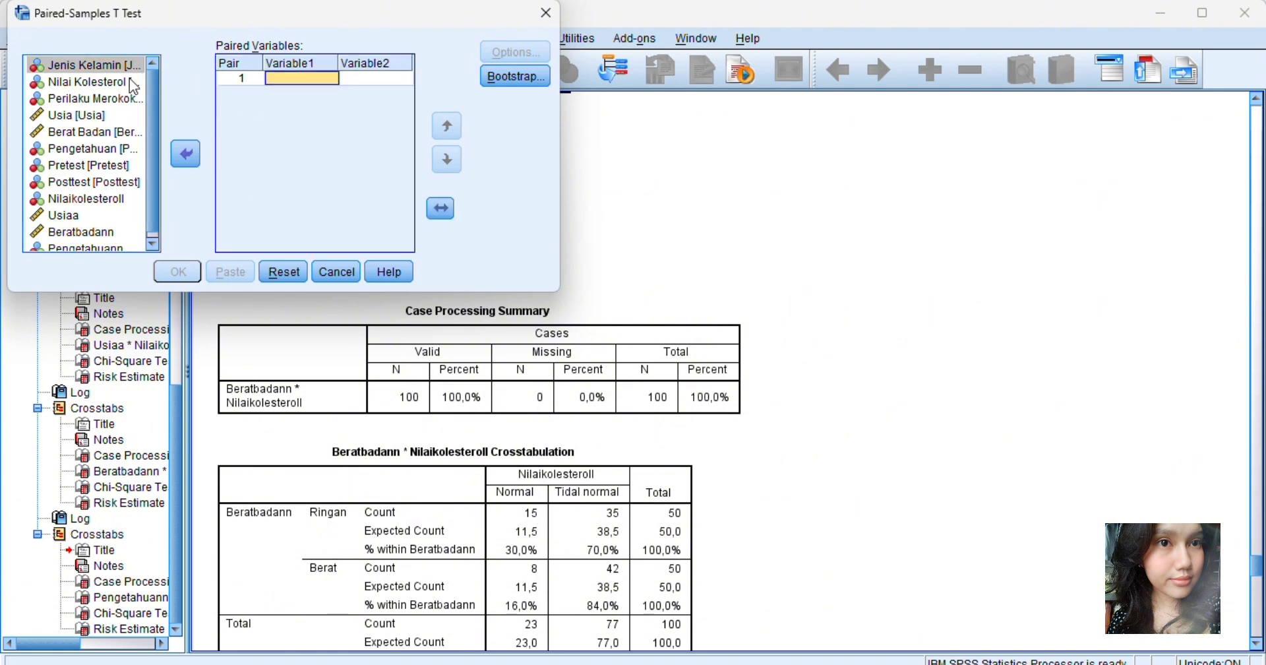
pyautogui.scroll(-1, 109, 210)
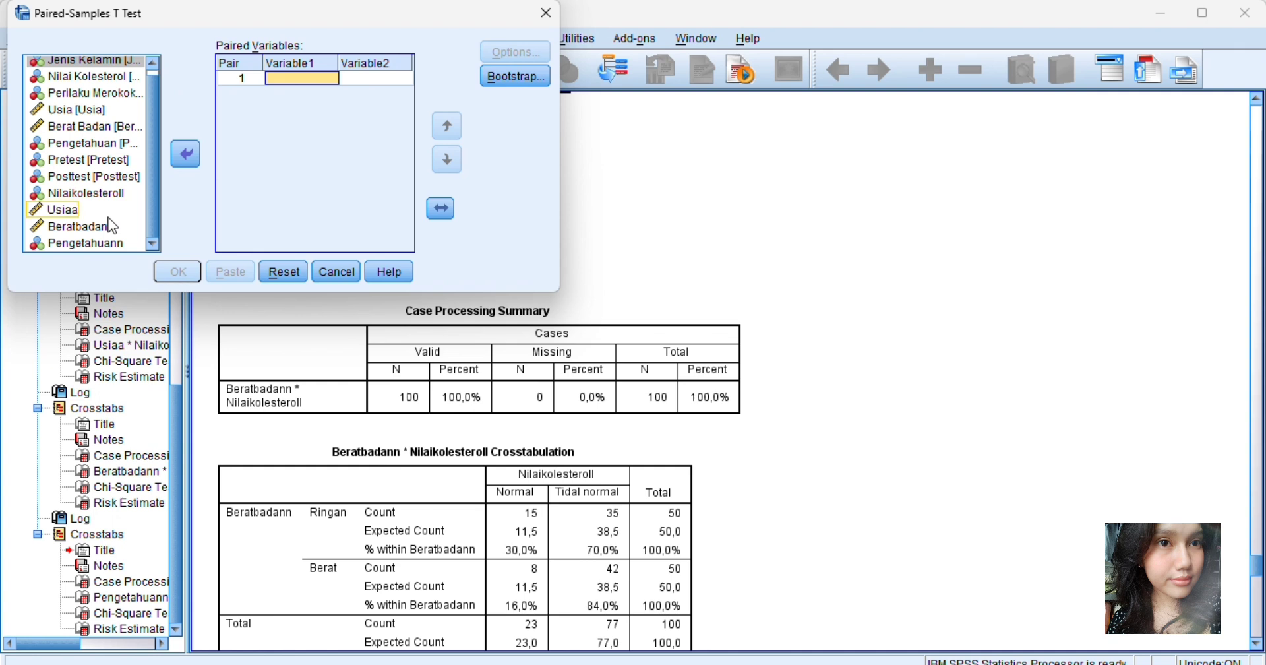
pyautogui.click(99, 159)
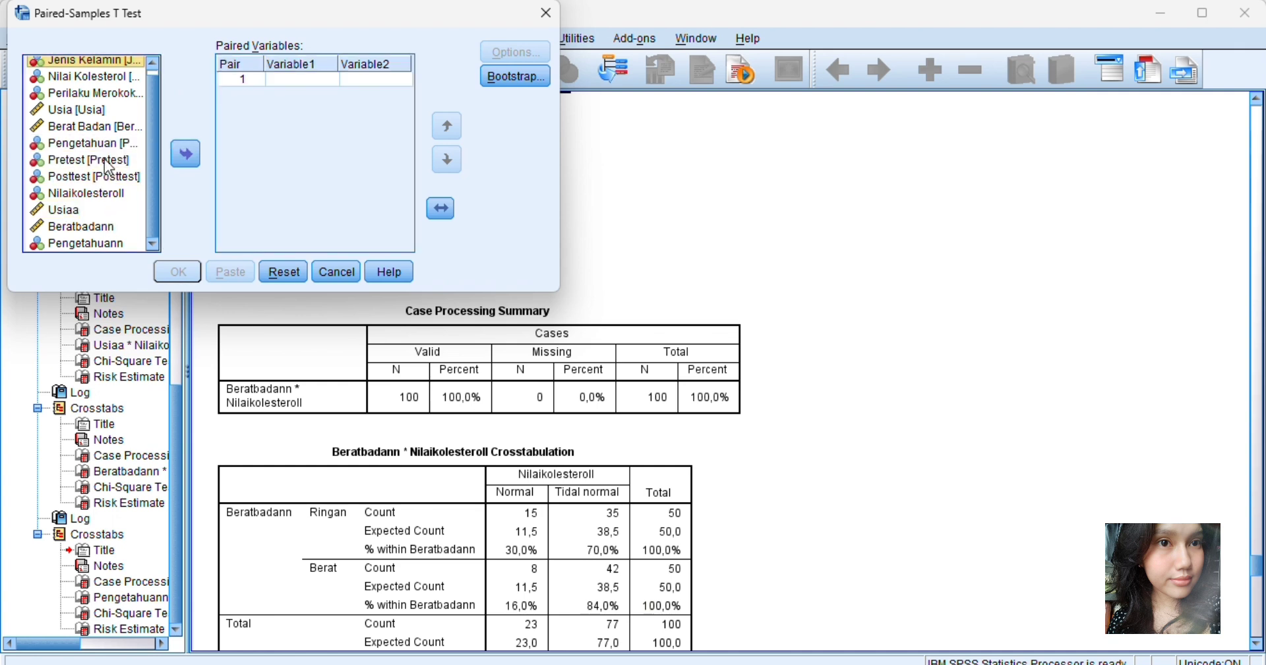
pyautogui.click(186, 154)
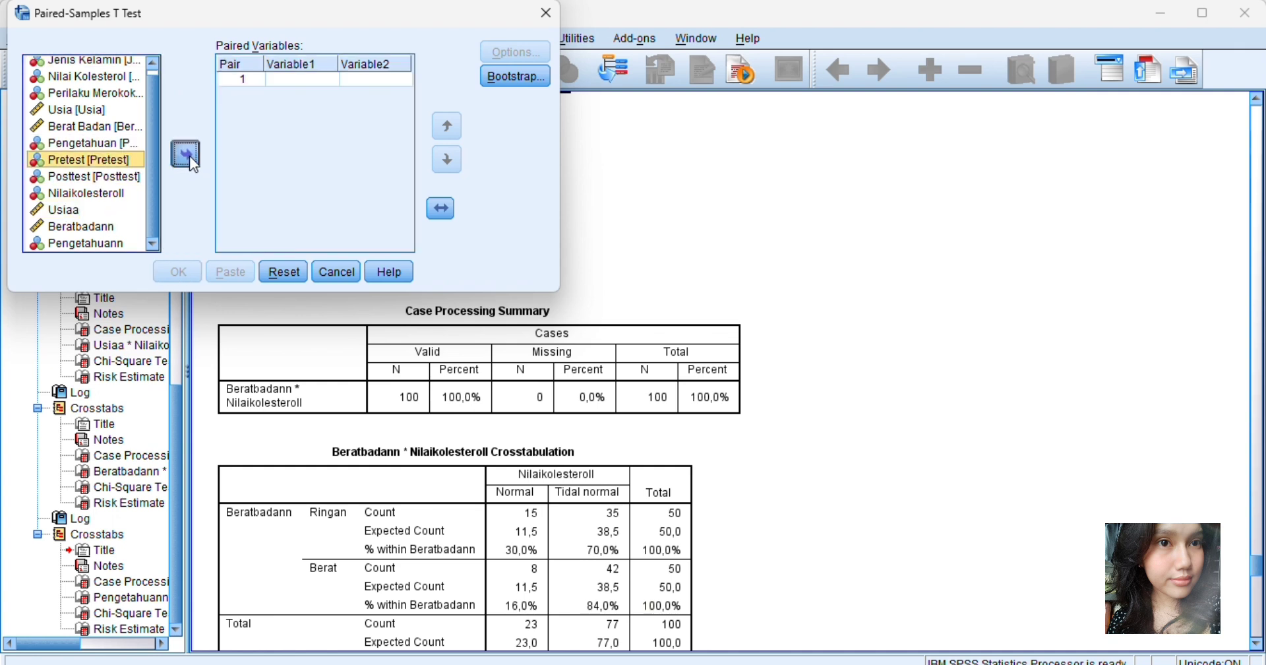
# Step: Assign Posttest as the second variable of pair 1 and run the paired t-test
pyautogui.click(113, 177)
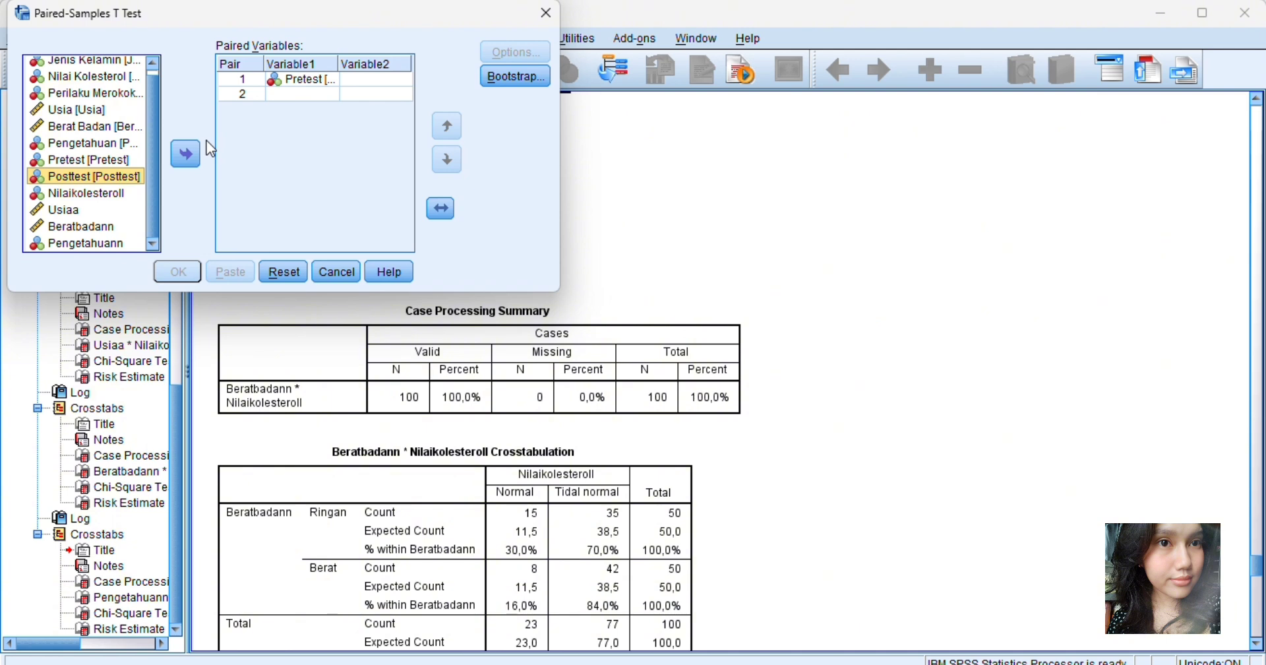
pyautogui.click(354, 81)
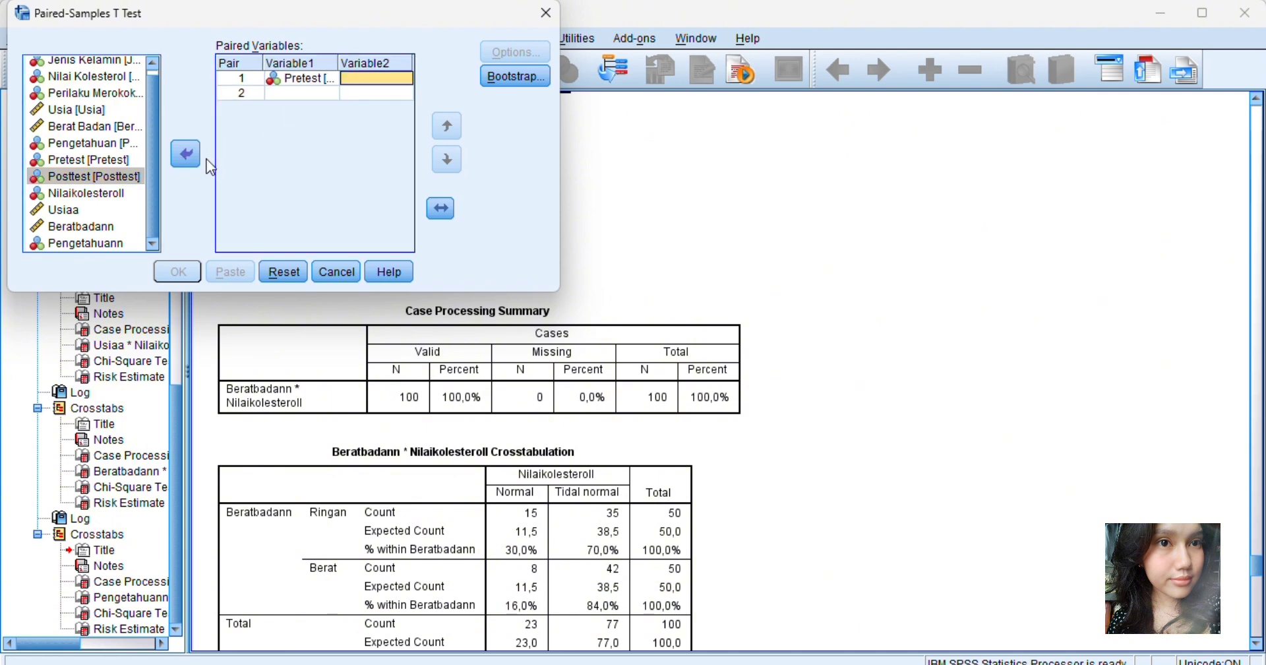
pyautogui.doubleClick(129, 175)
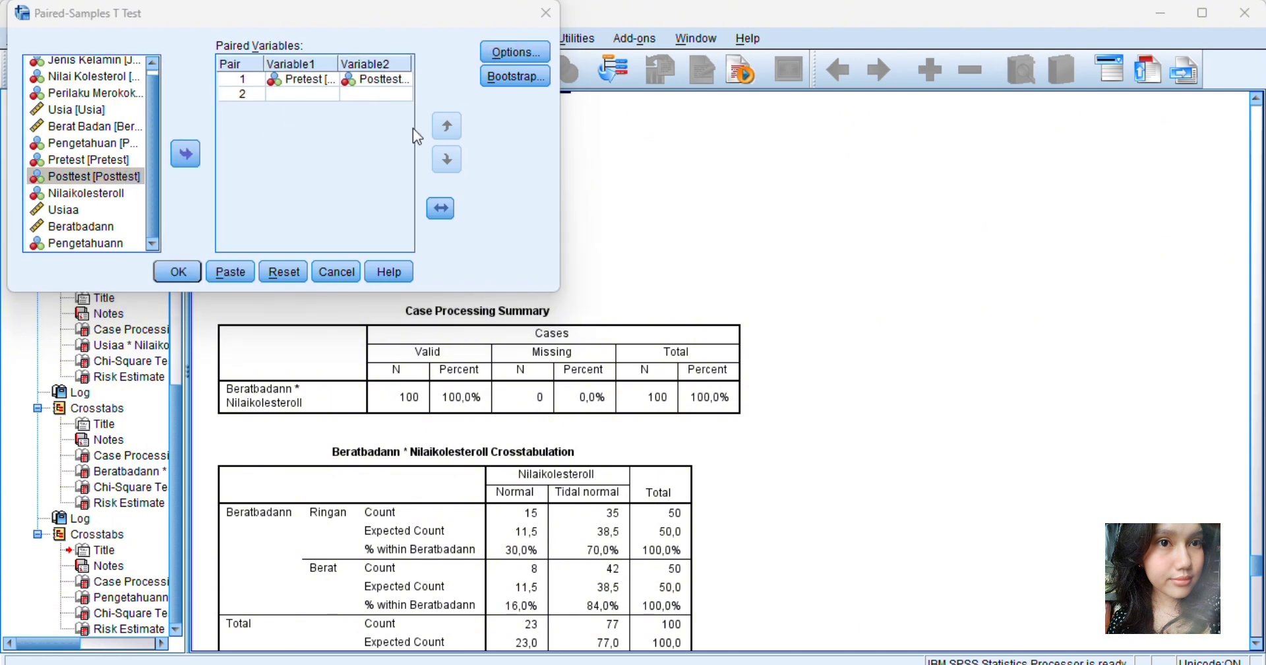
pyautogui.click(177, 276)
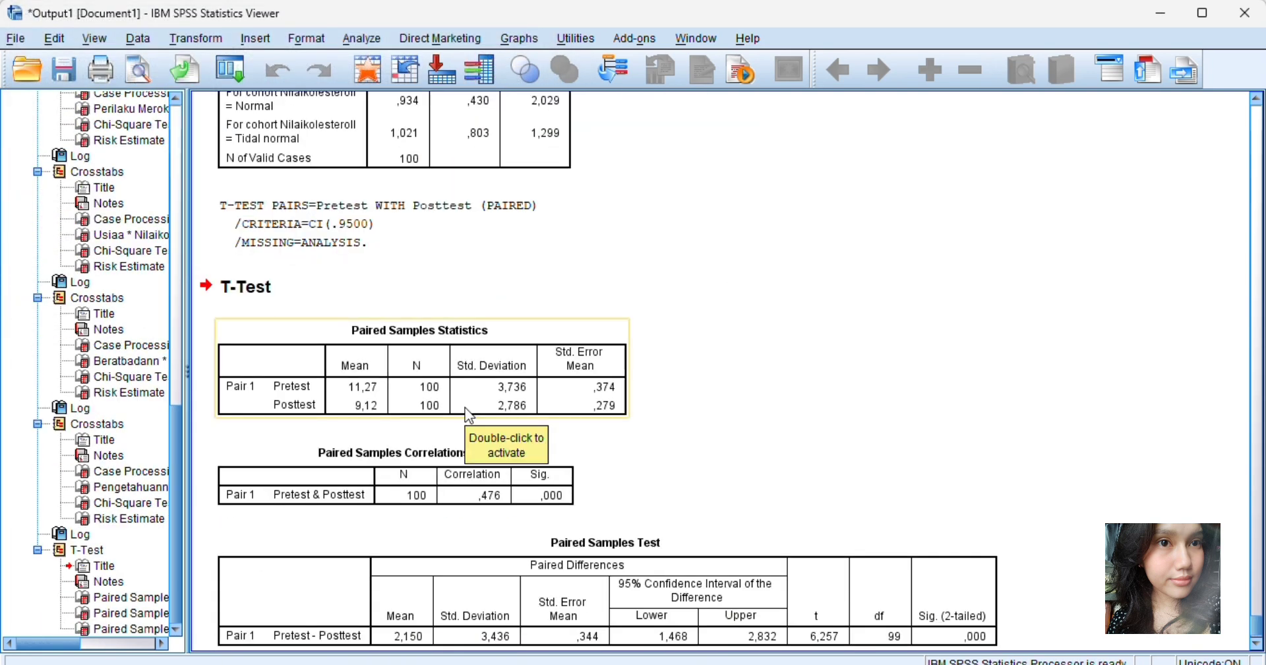
# Step: Examine the paired-samples T-Test tables and look back through the earlier frequency tables in the output
pyautogui.scroll(-1, 469, 416)
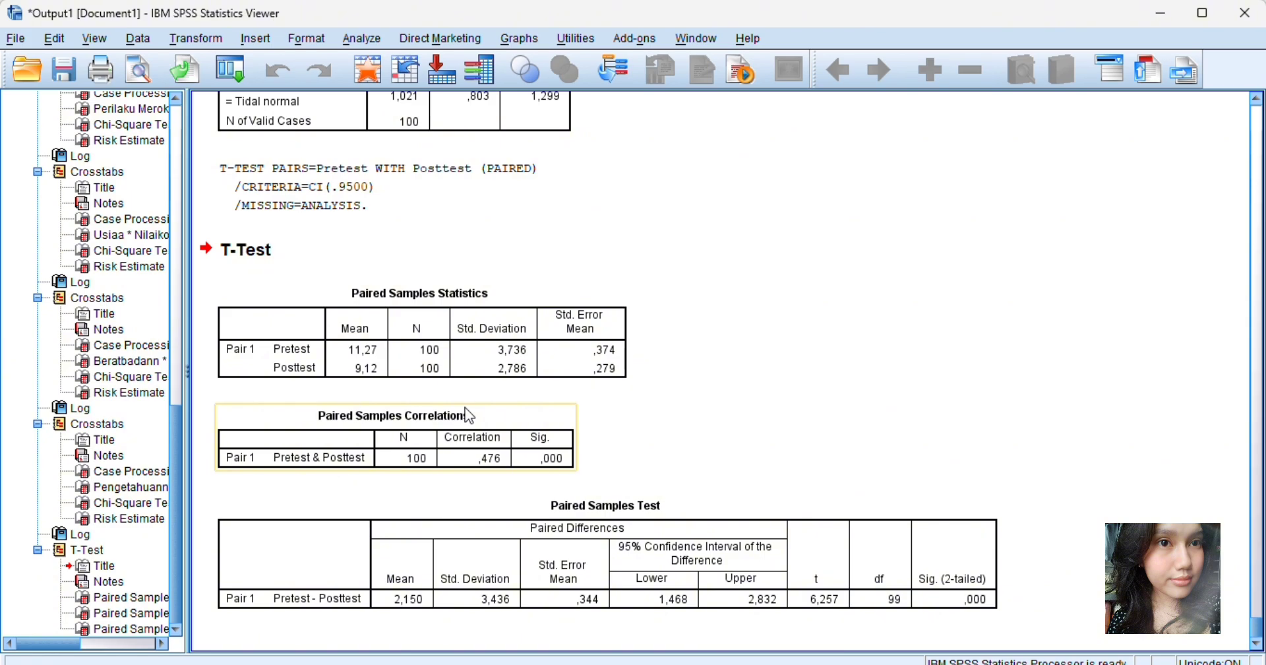
pyautogui.scroll(20, 466, 409)
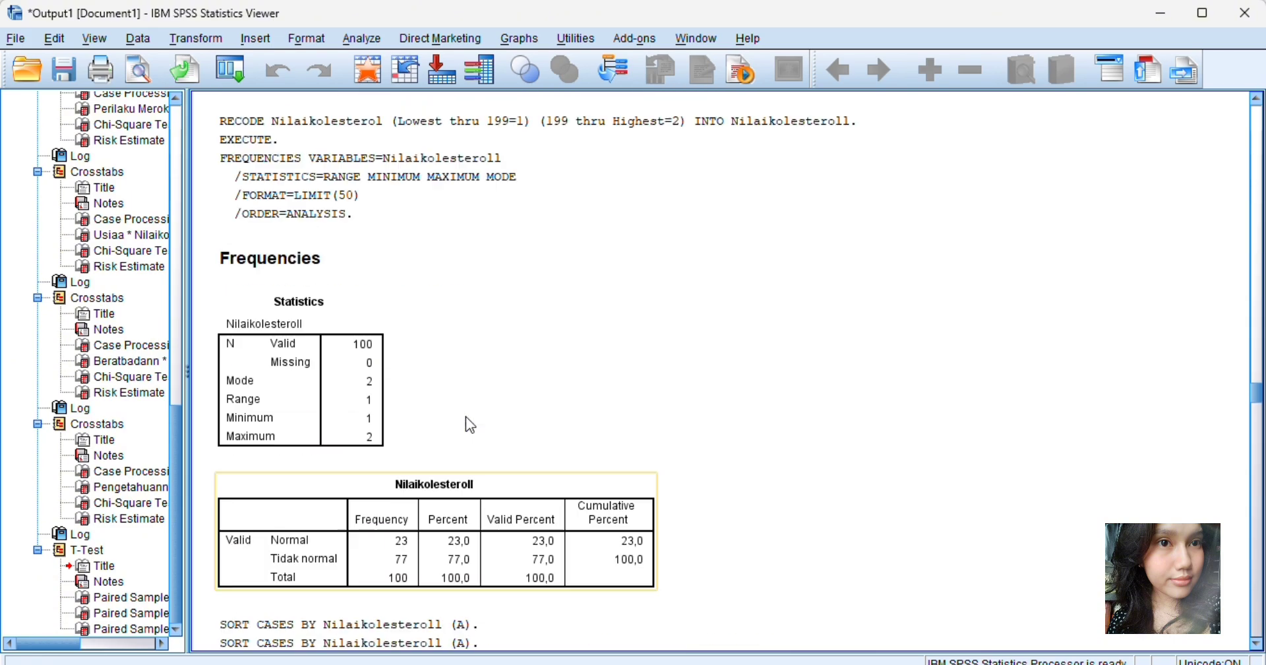
pyautogui.scroll(20, 467, 420)
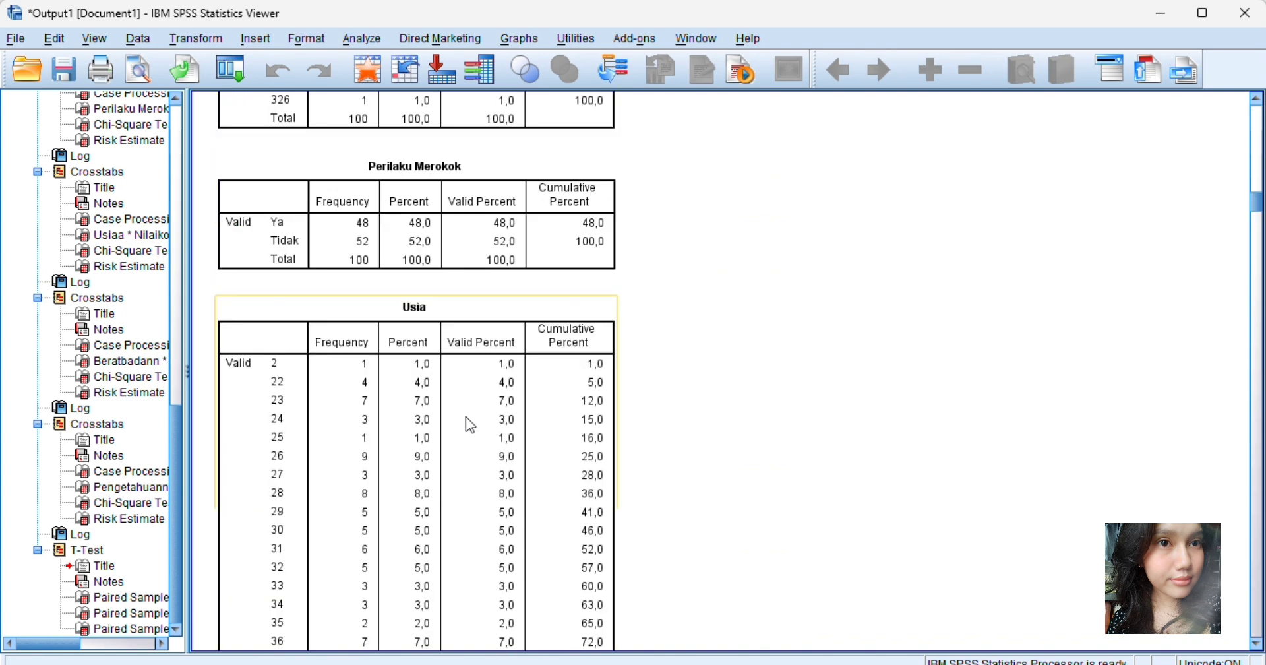
pyautogui.scroll(15, 466, 417)
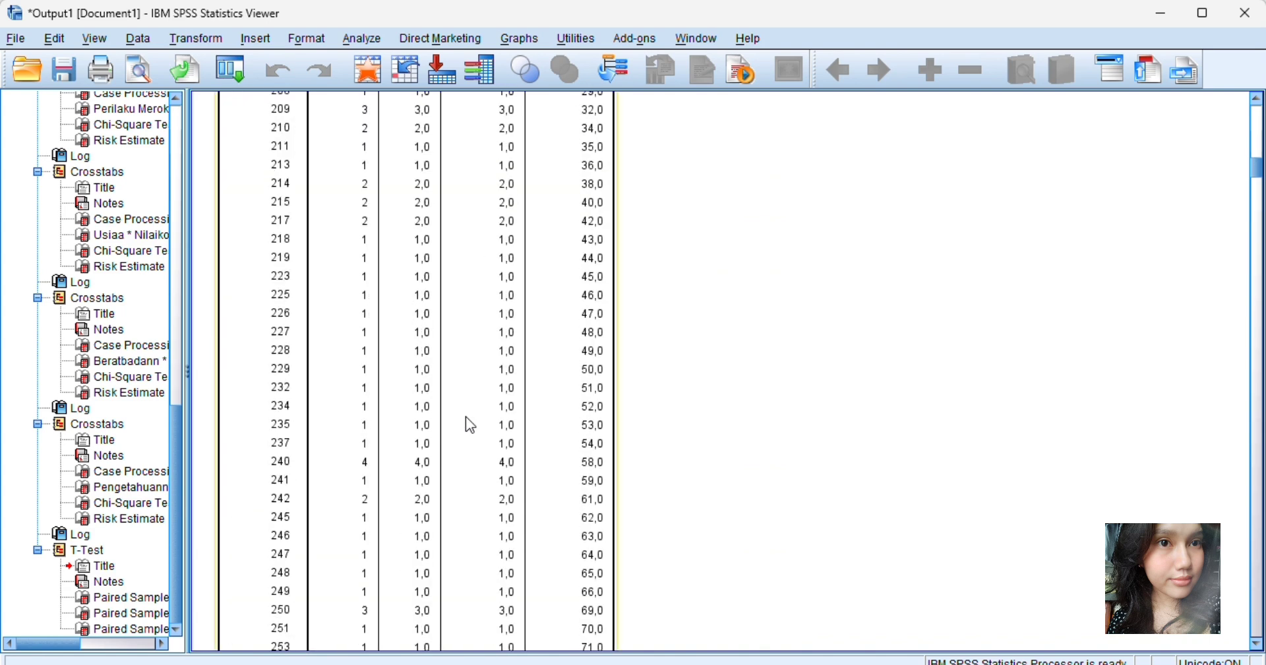